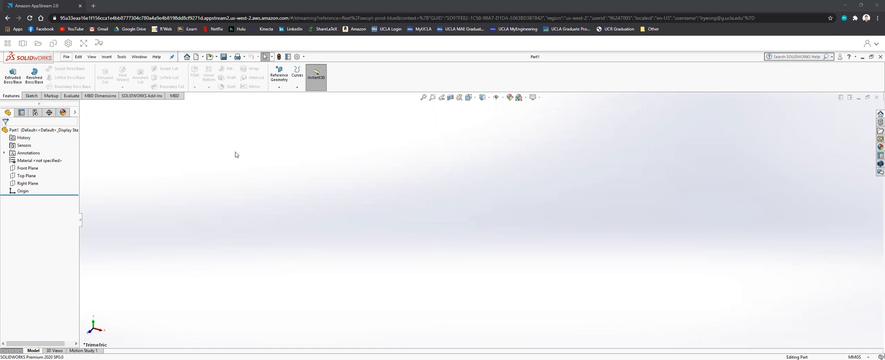
- Start a new sketch on the Right Plane
{"action": "left_click", "coordinate": [27, 97]}
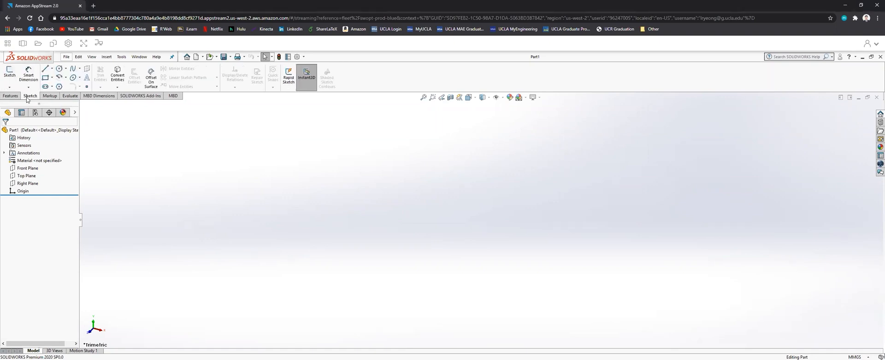
{"action": "left_click", "coordinate": [9, 74]}
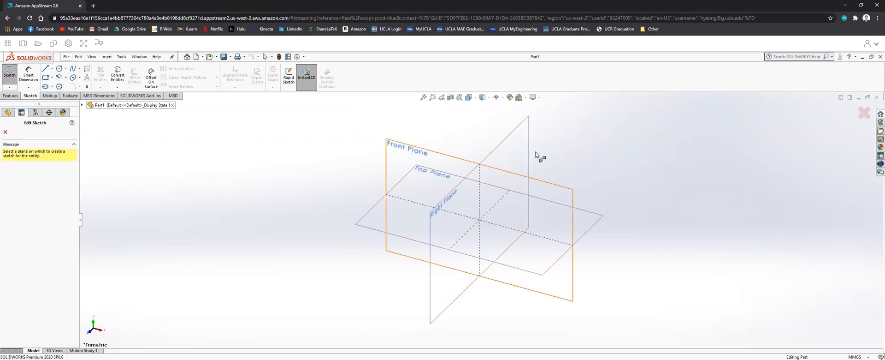
{"action": "left_click", "coordinate": [512, 151]}
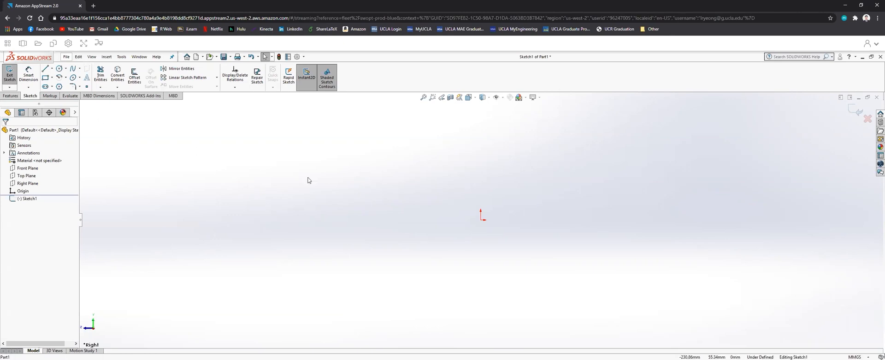
{"action": "left_click", "coordinate": [16, 97]}
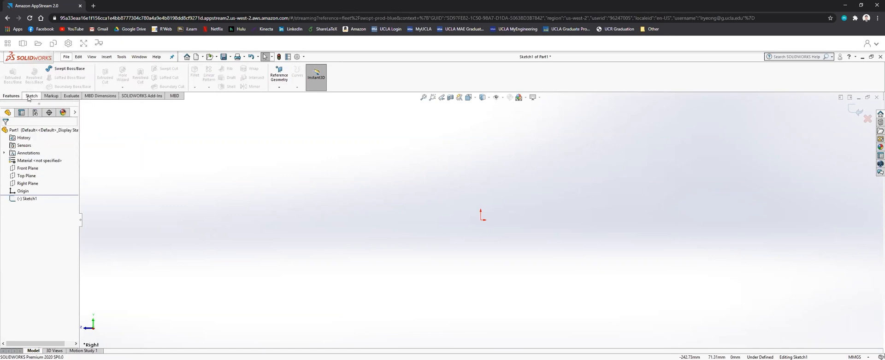
{"action": "left_click", "coordinate": [31, 96]}
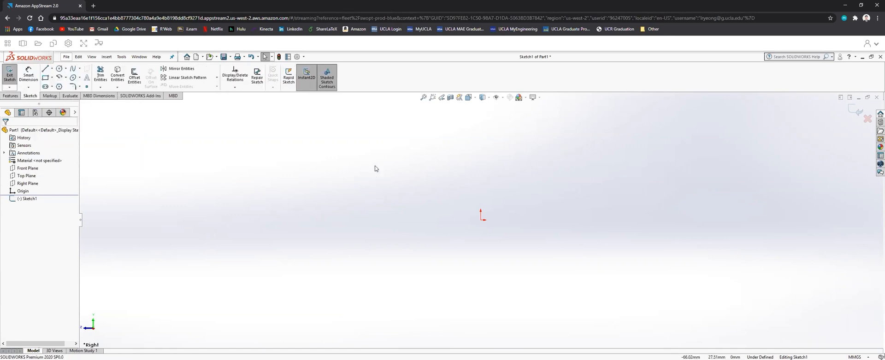
- Draw a vertical construction centerline about 42 mm long upward from the origin
{"action": "left_click", "coordinate": [52, 69]}
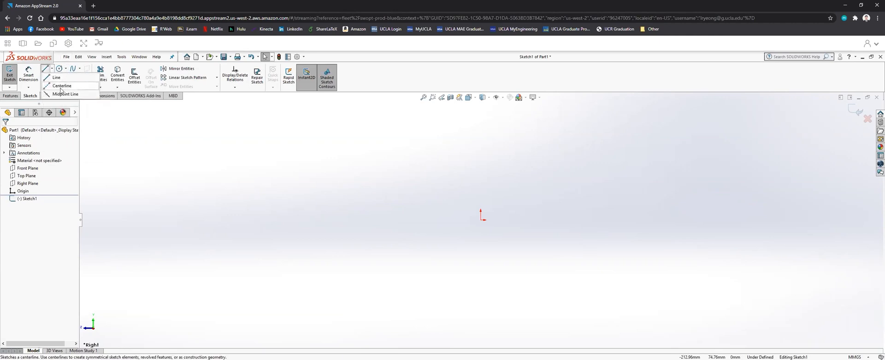
{"action": "left_click", "coordinate": [62, 86]}
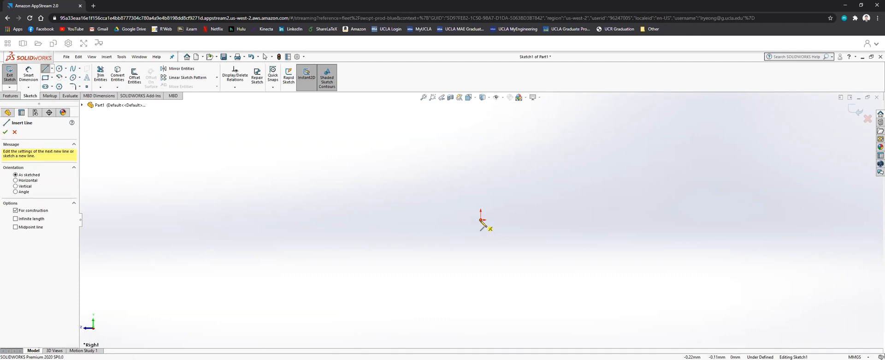
{"action": "left_click", "coordinate": [480, 220]}
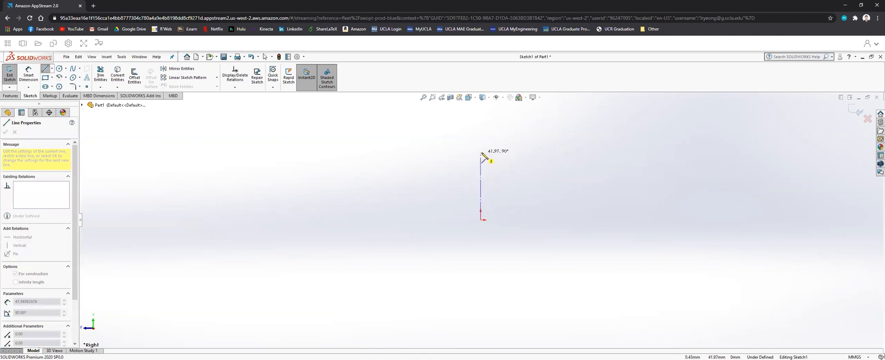
{"action": "left_click", "coordinate": [480, 152]}
- Sketch a stepped half-profile of connected lines from the origin, with an about 11 mm bottom edge and a wider head ending at the centerline's upper endpoint
{"action": "left_click", "coordinate": [45, 68]}
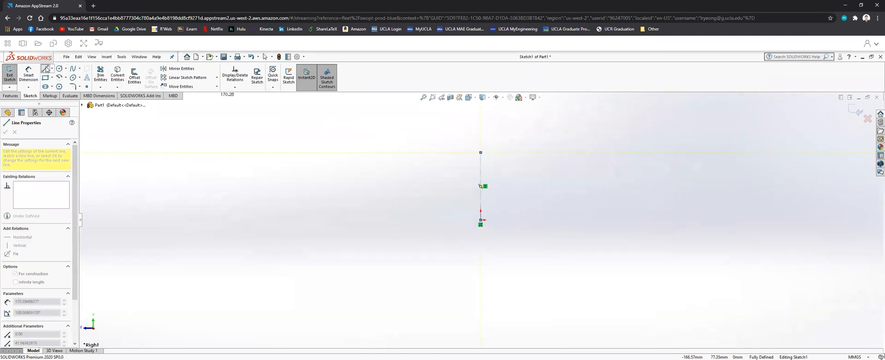
{"action": "left_click", "coordinate": [54, 69]}
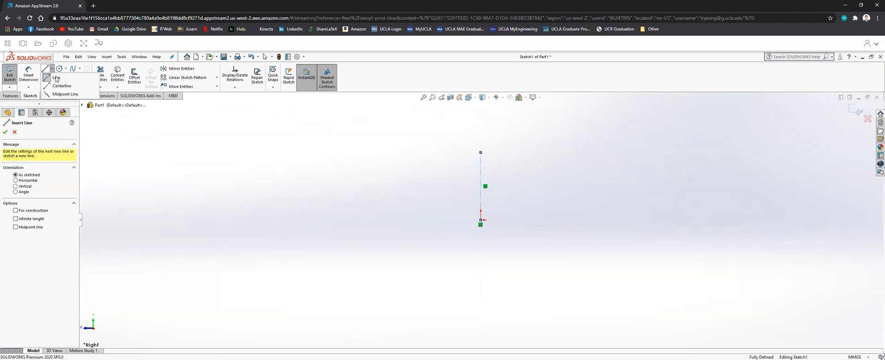
{"action": "left_click", "coordinate": [56, 78]}
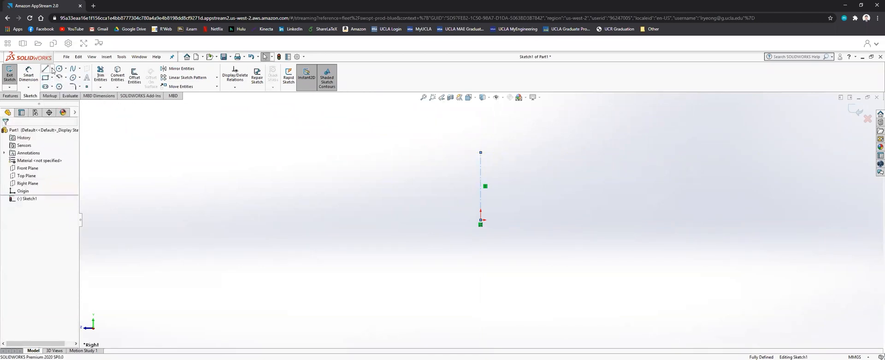
{"action": "left_click", "coordinate": [45, 68]}
{"action": "left_click", "coordinate": [481, 220]}
{"action": "left_click", "coordinate": [480, 220]}
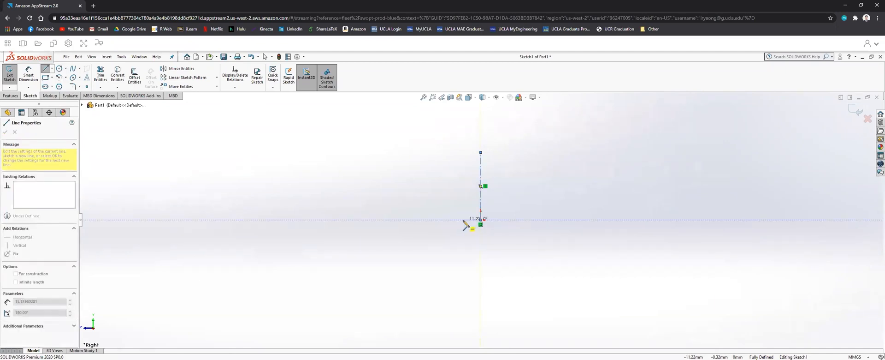
{"action": "left_click", "coordinate": [463, 219]}
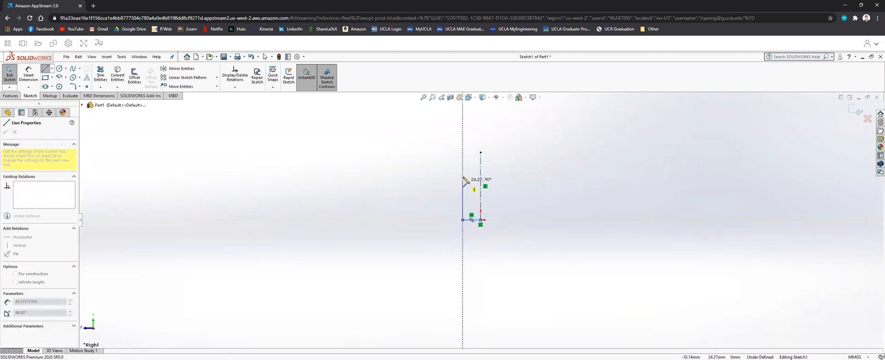
{"action": "left_click", "coordinate": [462, 173]}
{"action": "left_click", "coordinate": [438, 173]}
{"action": "left_click", "coordinate": [437, 152]}
{"action": "left_click", "coordinate": [481, 152]}
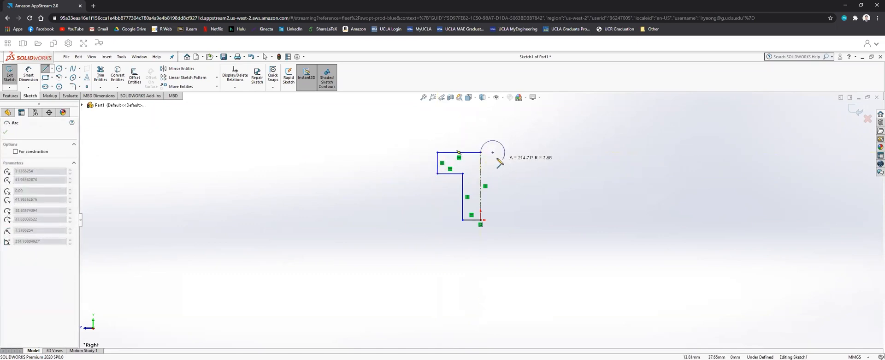
{"action": "key", "text": "Escape"}
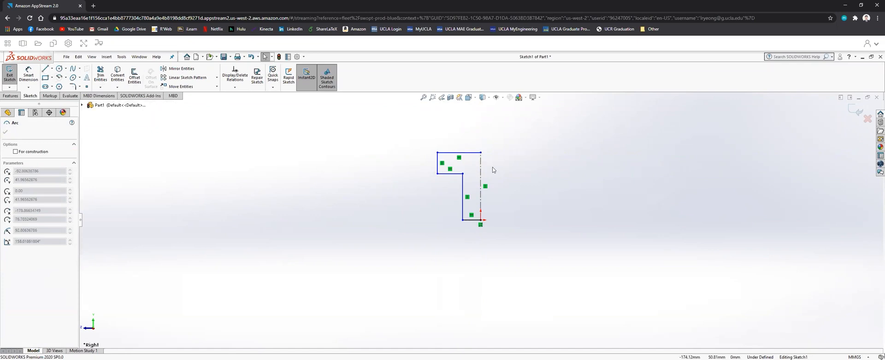
- Dimension the profile's short bottom edge at the origin to 5 mm
{"action": "scroll", "coordinate": [474, 175], "scroll_direction": "down", "scroll_amount": 3}
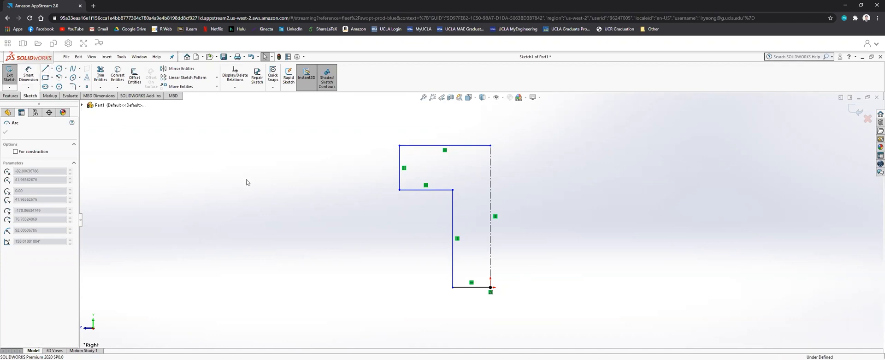
{"action": "key", "text": "l"}
{"action": "left_click", "coordinate": [29, 72]}
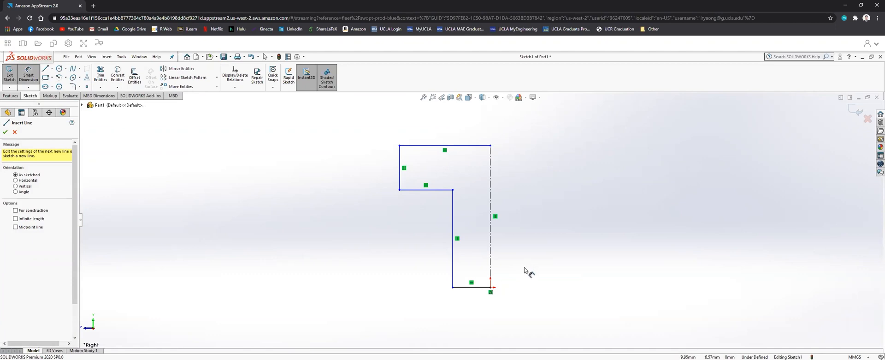
{"action": "left_click", "coordinate": [481, 287]}
{"action": "left_click", "coordinate": [475, 316]}
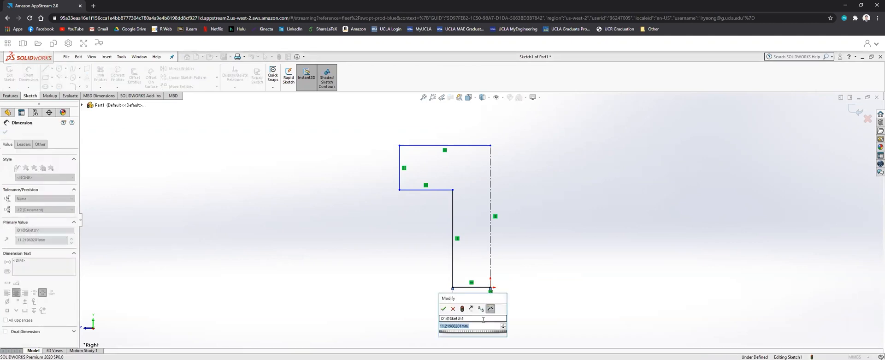
{"action": "type", "text": "5"}
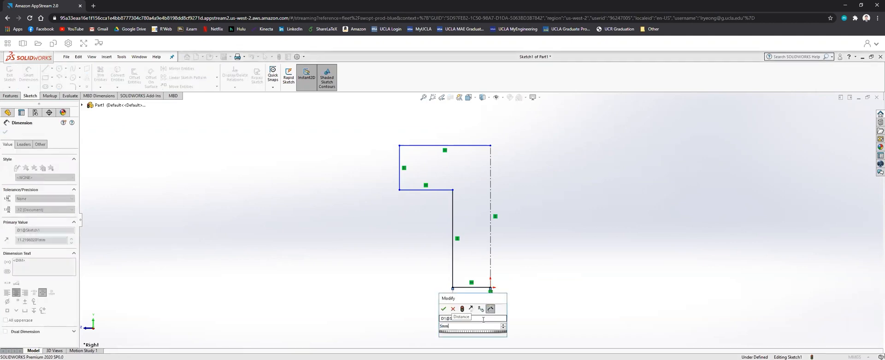
{"action": "key", "text": "Return"}
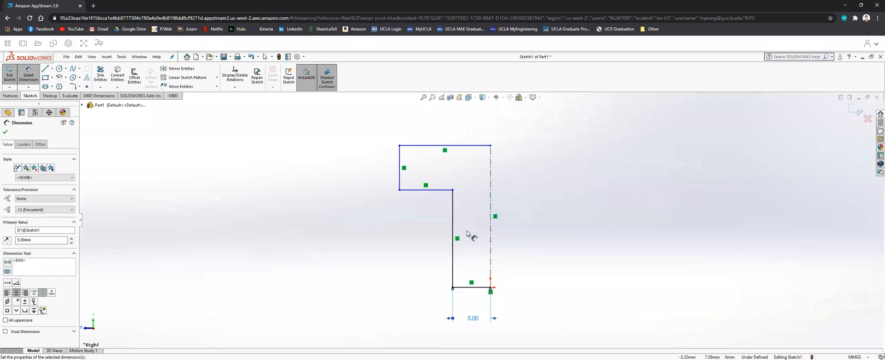
- Dimension the long vertical shank line to 45 mm
{"action": "left_click", "coordinate": [453, 263]}
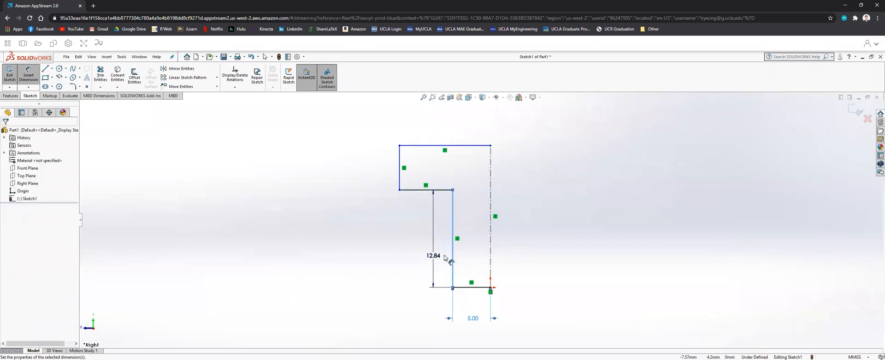
{"action": "left_click", "coordinate": [431, 257]}
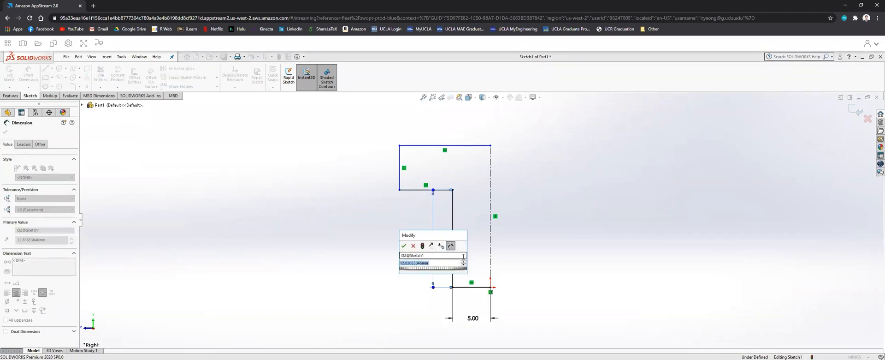
{"action": "type", "text": "45"}
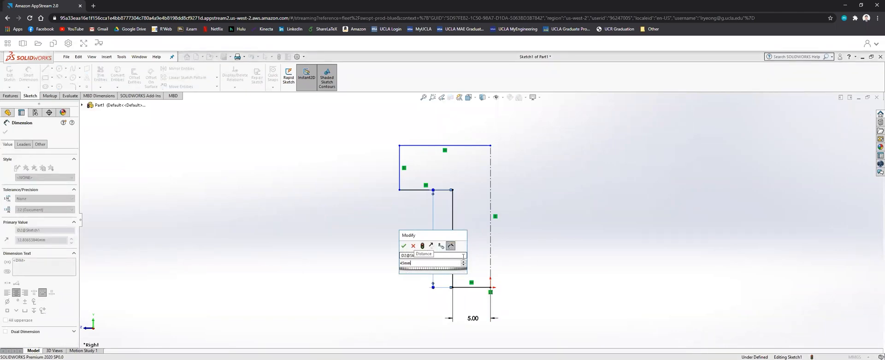
{"action": "key", "text": "Return"}
- Dimension the horizontal ledge under the head to 5 mm
{"action": "scroll", "coordinate": [464, 220], "scroll_direction": "up", "scroll_amount": 5}
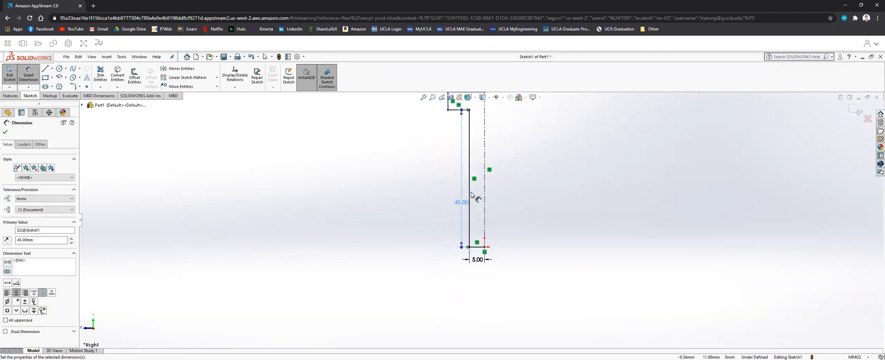
{"action": "scroll", "coordinate": [481, 164], "scroll_direction": "down", "scroll_amount": 4}
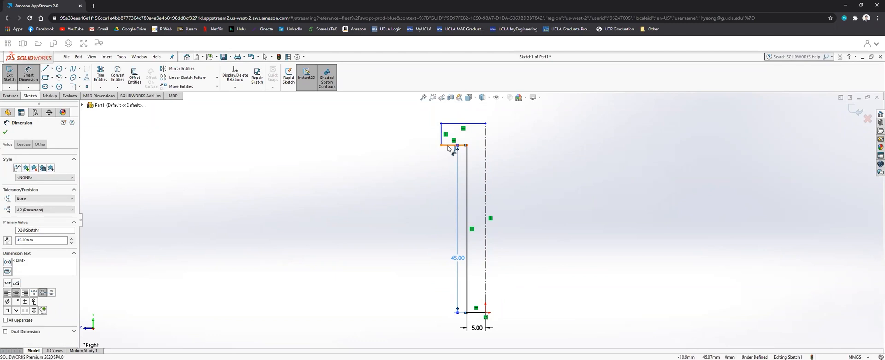
{"action": "left_click", "coordinate": [447, 145]}
{"action": "left_click", "coordinate": [461, 179]}
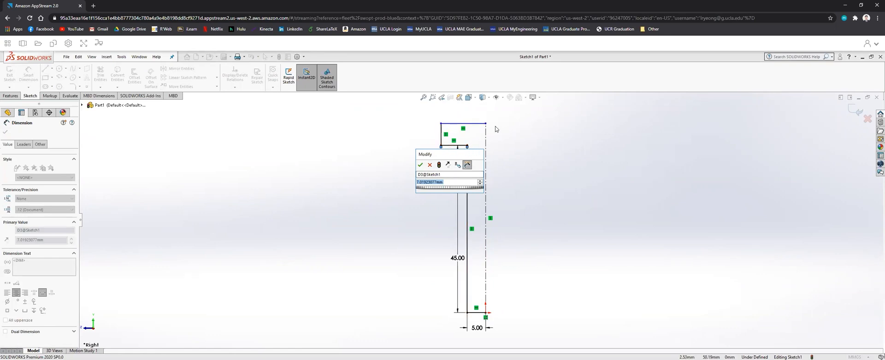
{"action": "type", "text": "5mm"}
{"action": "key", "text": "Return"}
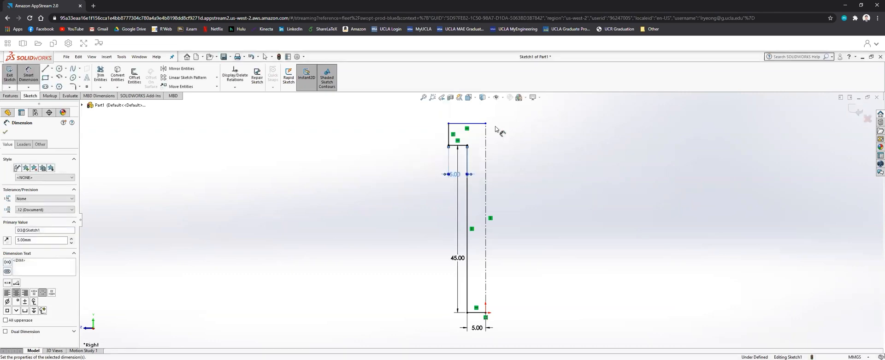
- Dimension the short outer vertical edge of the head to 5 mm
{"action": "left_click", "coordinate": [449, 135]}
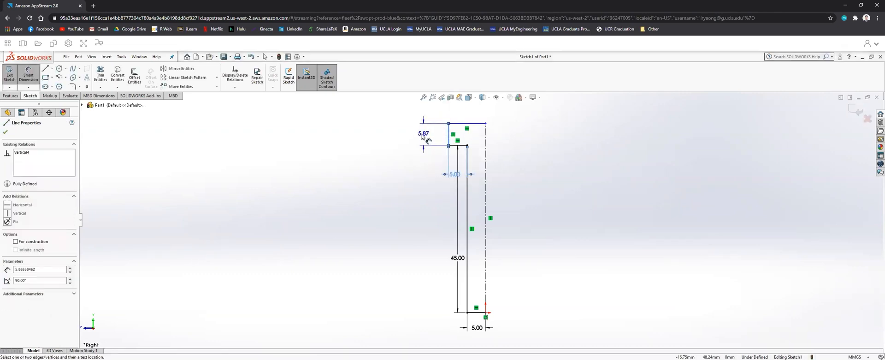
{"action": "left_click", "coordinate": [421, 137]}
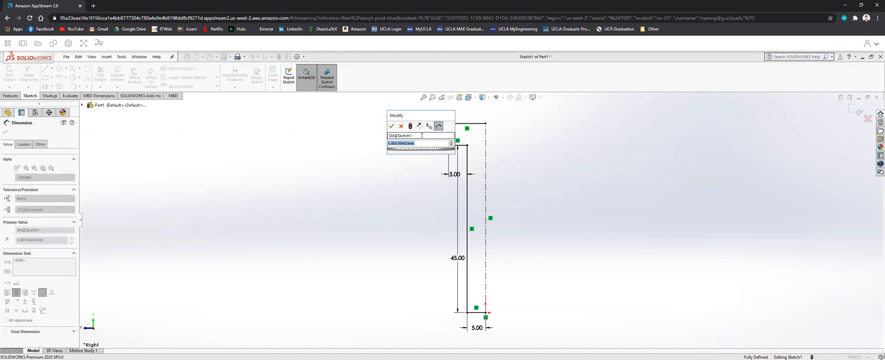
{"action": "type", "text": "5m"}
{"action": "key", "text": "Return"}
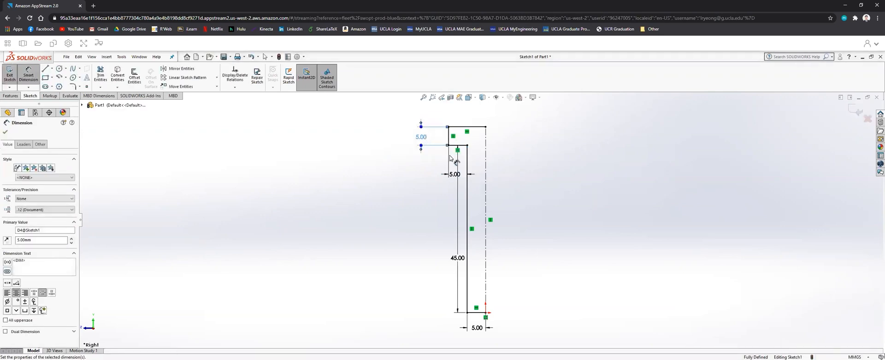
- Try twice to add a length dimension to the head's top edge, cancelling the redundant dimension each time
{"action": "left_click", "coordinate": [467, 126]}
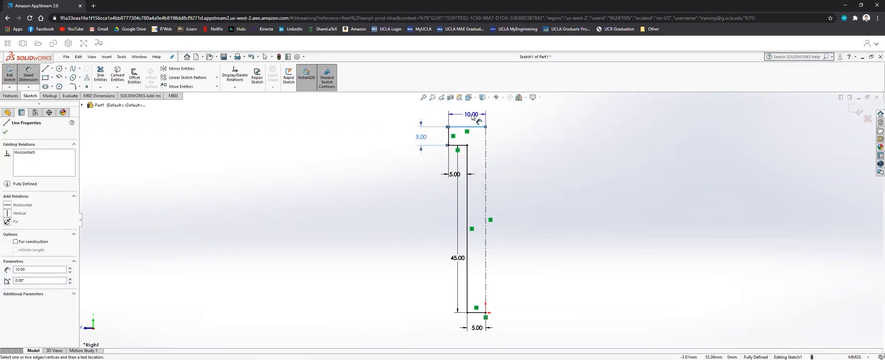
{"action": "left_click", "coordinate": [473, 117]}
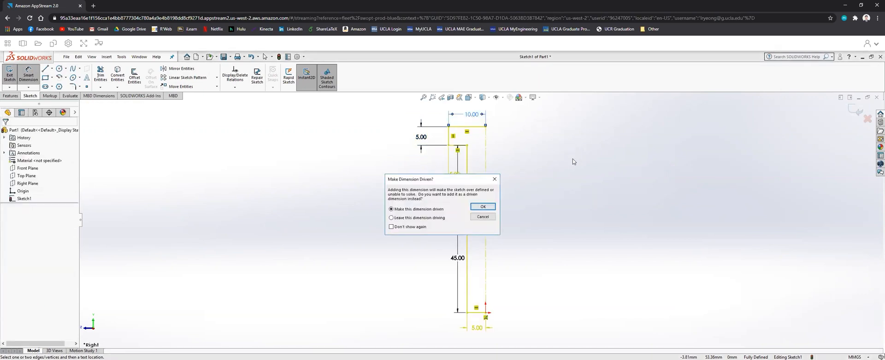
{"action": "left_click", "coordinate": [482, 216]}
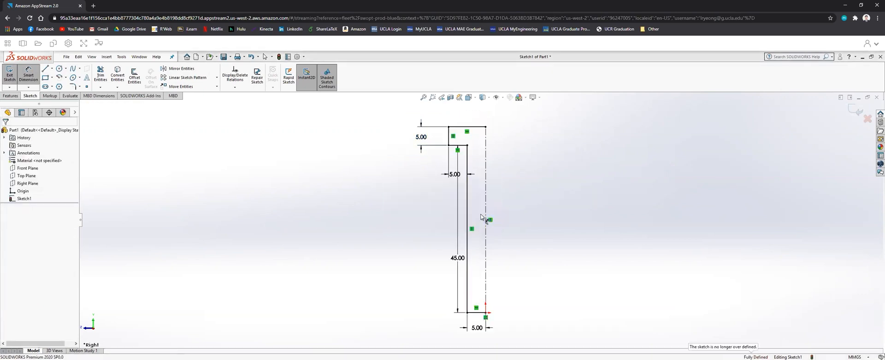
{"action": "left_click", "coordinate": [473, 129]}
{"action": "left_click", "coordinate": [473, 115]}
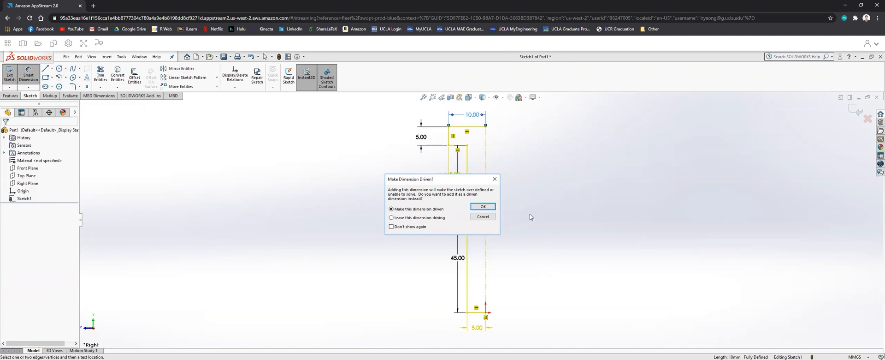
{"action": "left_click", "coordinate": [483, 216]}
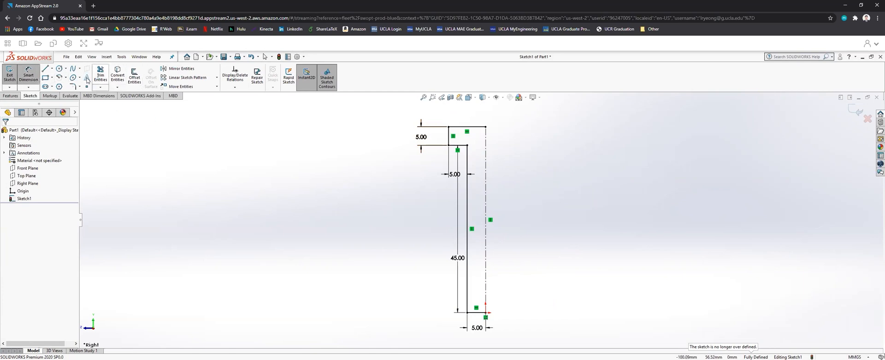
- Mirror the five solid lines of the stepped half-profile about the vertical centerline, keeping the originals
{"action": "key", "text": "Escape"}
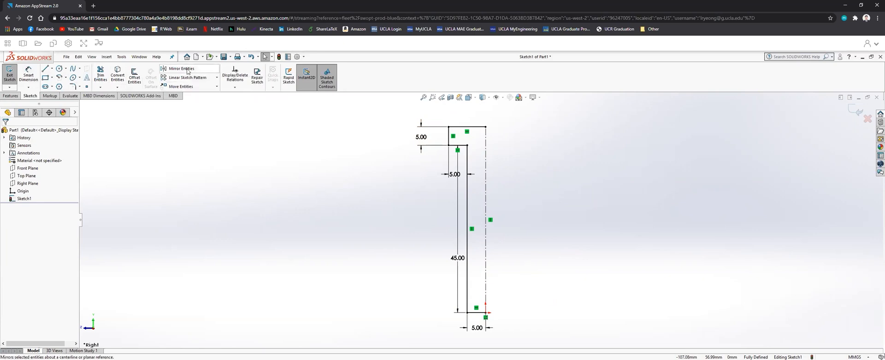
{"action": "left_click", "coordinate": [184, 69]}
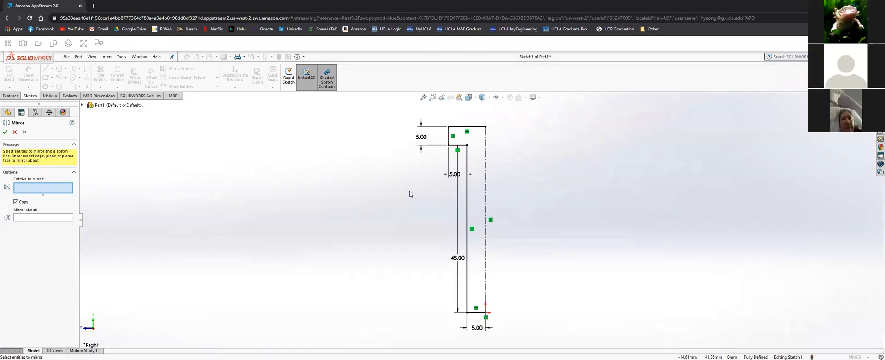
{"action": "left_click", "coordinate": [476, 313]}
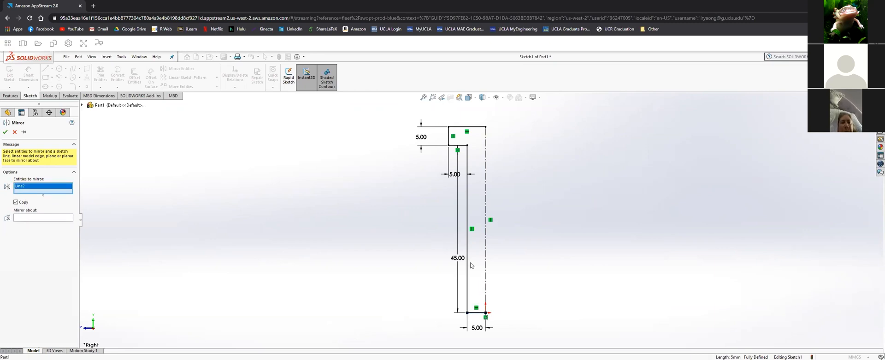
{"action": "left_click", "coordinate": [468, 256]}
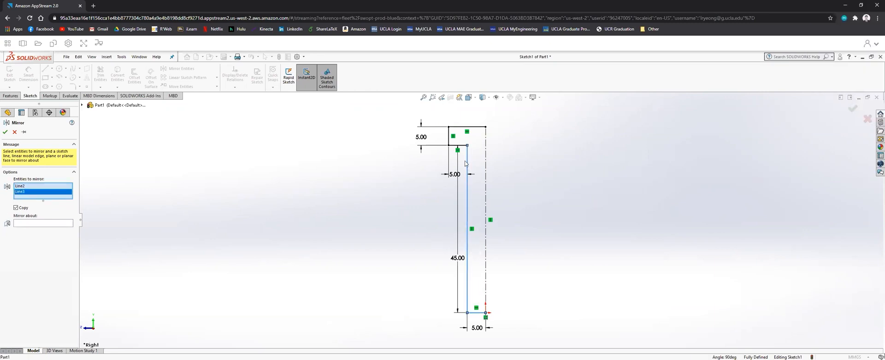
{"action": "left_click", "coordinate": [463, 146]}
{"action": "left_click", "coordinate": [448, 138]}
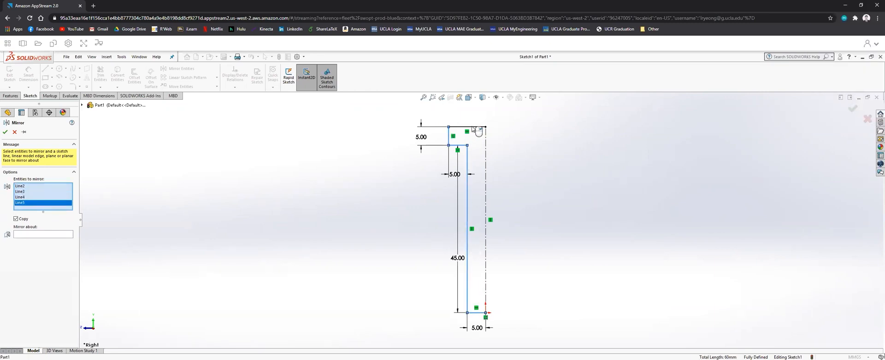
{"action": "left_click", "coordinate": [477, 128]}
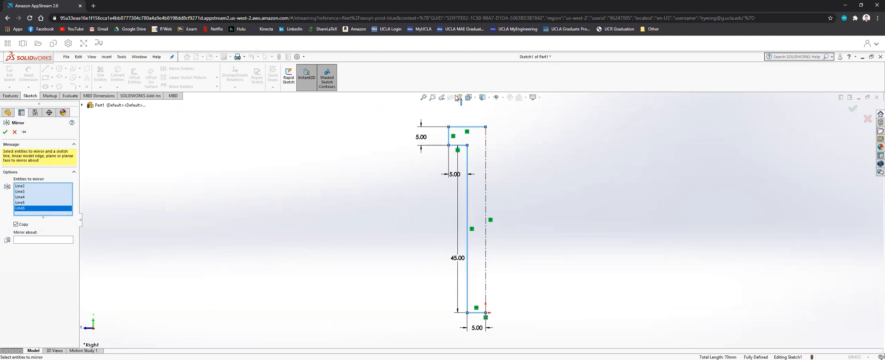
{"action": "left_click", "coordinate": [41, 240]}
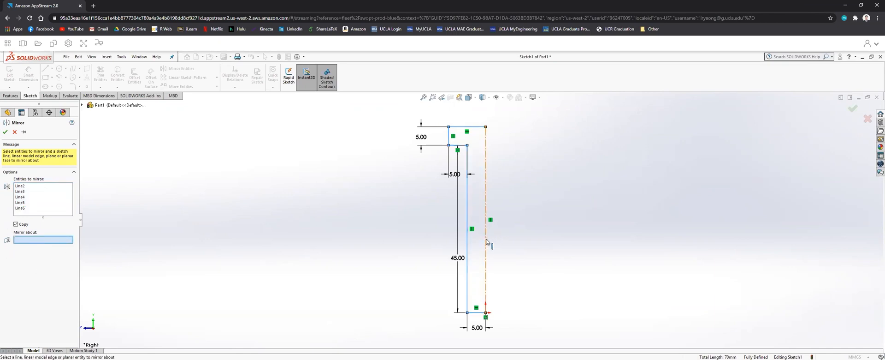
{"action": "left_click", "coordinate": [487, 241]}
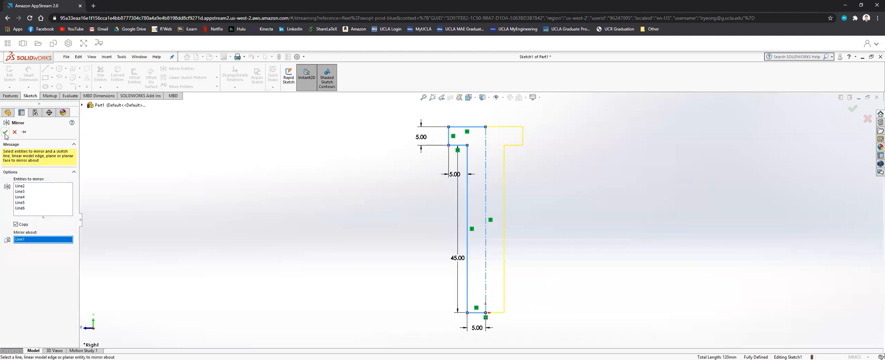
{"action": "left_click", "coordinate": [5, 133]}
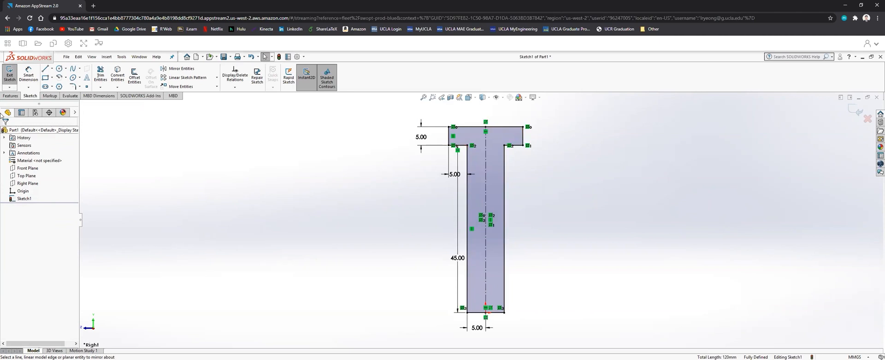
- Close the sketch and revolve the profile 360 degrees, replacing the centerline axis with the profile's short bottom line
{"action": "left_click", "coordinate": [10, 78]}
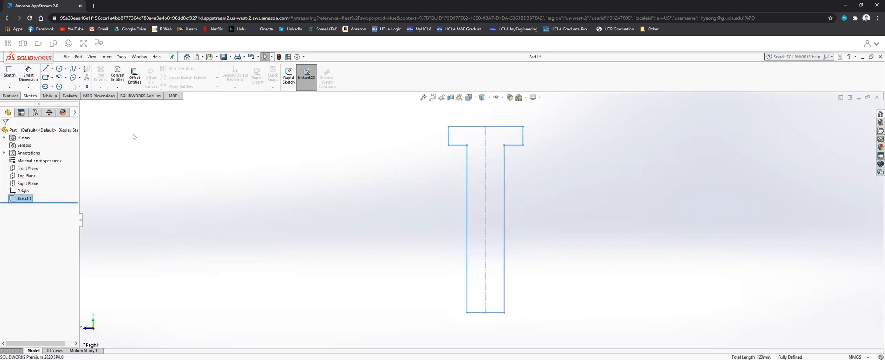
{"action": "left_click", "coordinate": [10, 95]}
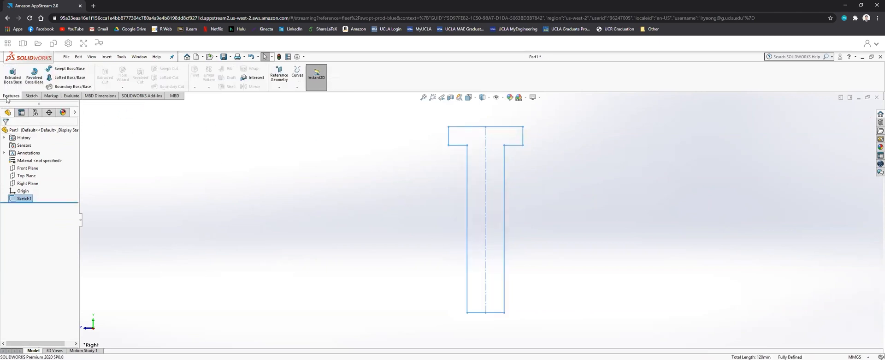
{"action": "left_click", "coordinate": [33, 76]}
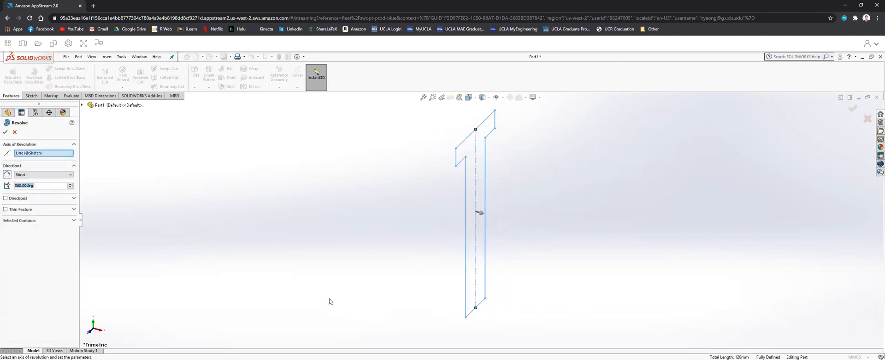
{"action": "left_click", "coordinate": [25, 155]}
{"action": "right_click", "coordinate": [26, 154]}
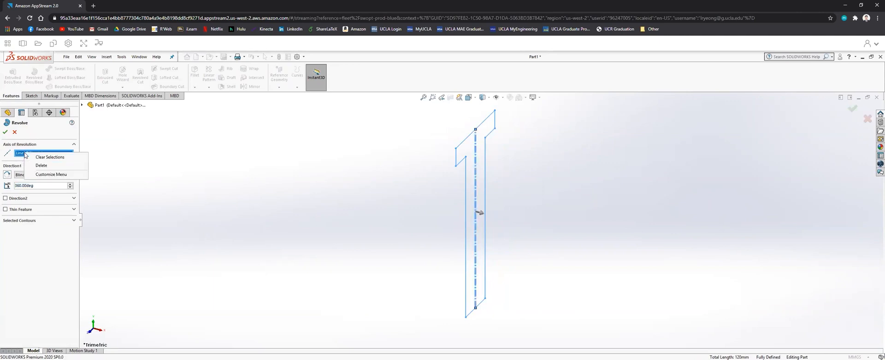
{"action": "left_click", "coordinate": [37, 166]}
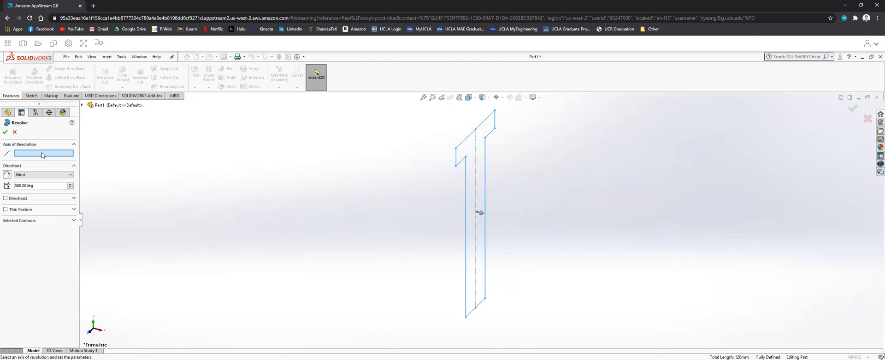
{"action": "left_click", "coordinate": [471, 315]}
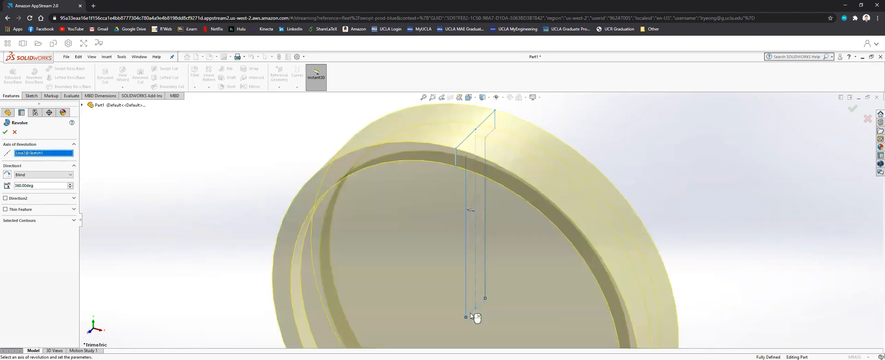
{"action": "scroll", "coordinate": [477, 303], "scroll_direction": "up", "scroll_amount": 3}
{"action": "scroll", "coordinate": [478, 303], "scroll_direction": "up", "scroll_amount": 2}
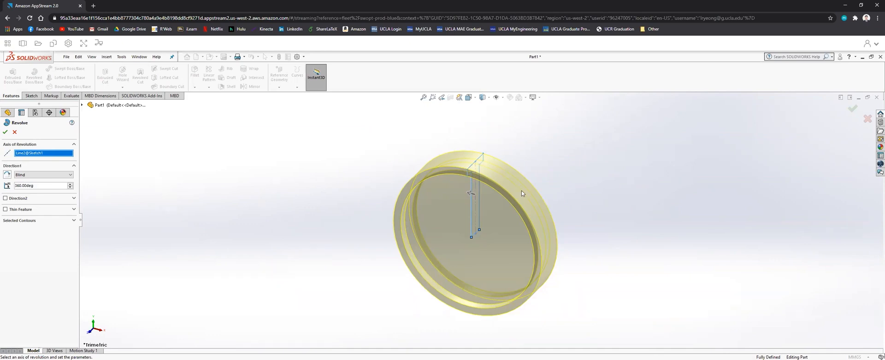
{"action": "left_click", "coordinate": [6, 133]}
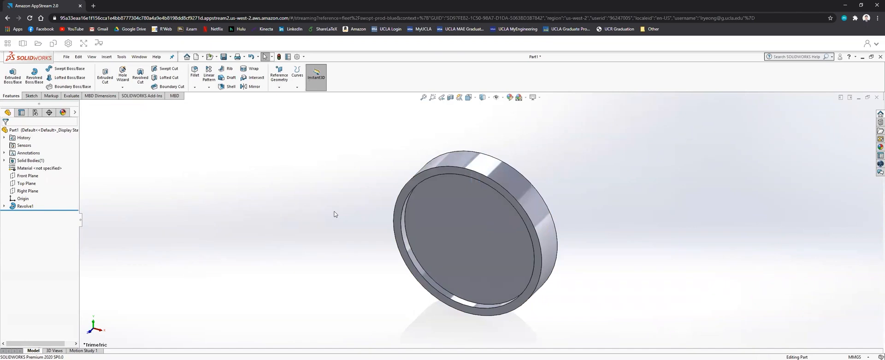
- Start a new sketch on the recessed circular front face of the wheel, viewed from the front
{"action": "middle_click_drag", "start_coordinate": [490, 297], "coordinate": [501, 212]}
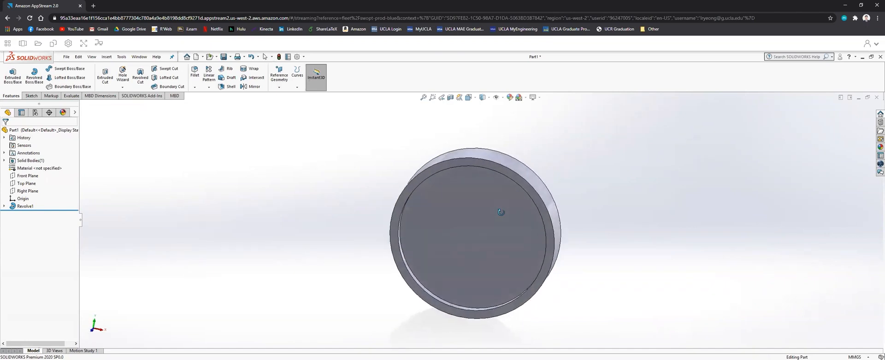
{"action": "key", "text": "ctrl+space"}
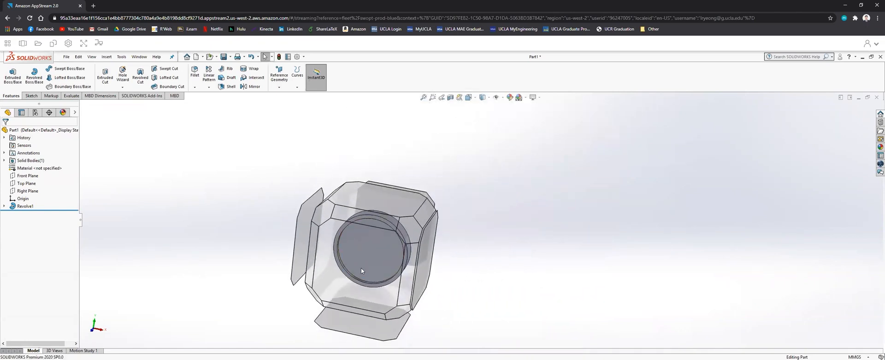
{"action": "left_click", "coordinate": [364, 267]}
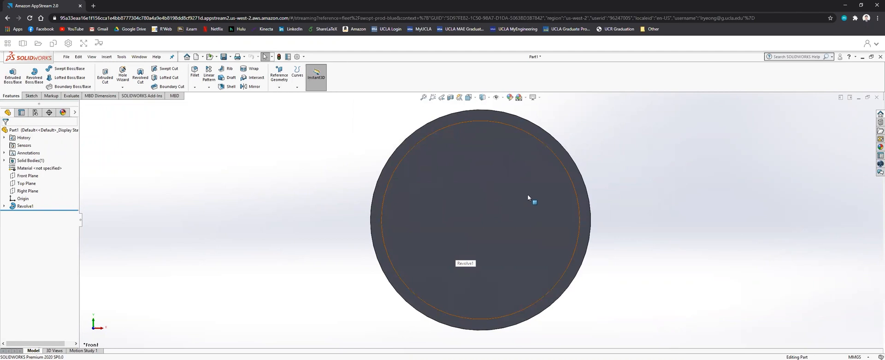
{"action": "left_click", "coordinate": [31, 96]}
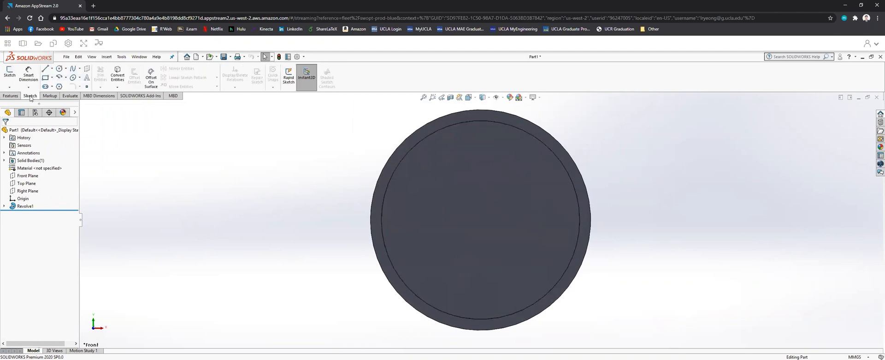
{"action": "left_click", "coordinate": [10, 75]}
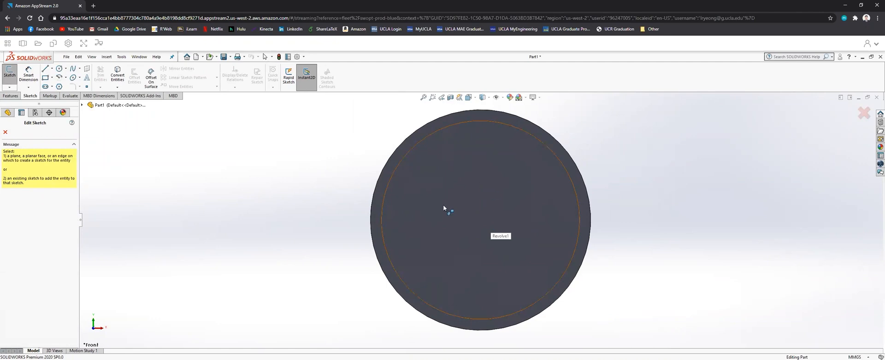
{"action": "middle_click_drag", "start_coordinate": [463, 214], "coordinate": [483, 150]}
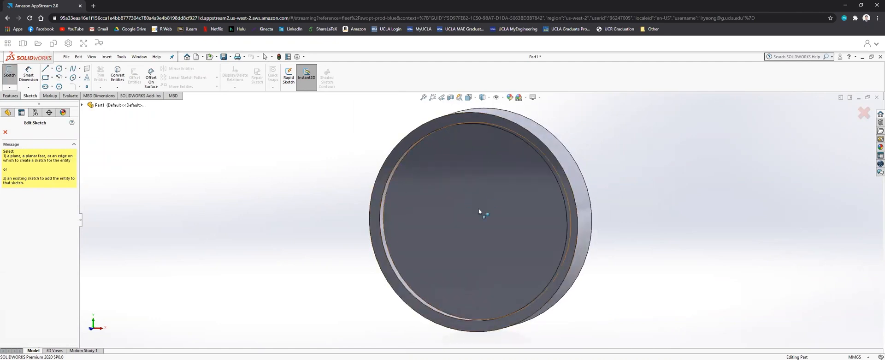
{"action": "left_click", "coordinate": [491, 206]}
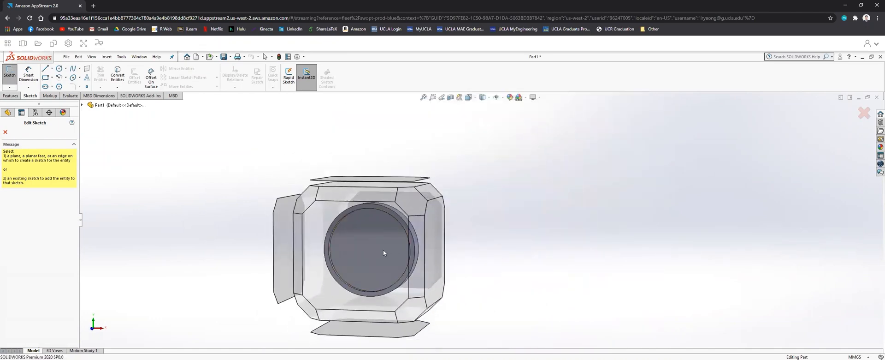
{"action": "left_click", "coordinate": [383, 249]}
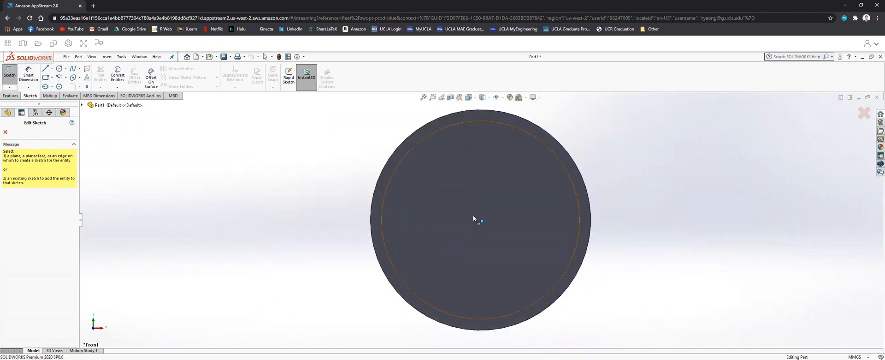
{"action": "left_click", "coordinate": [473, 218]}
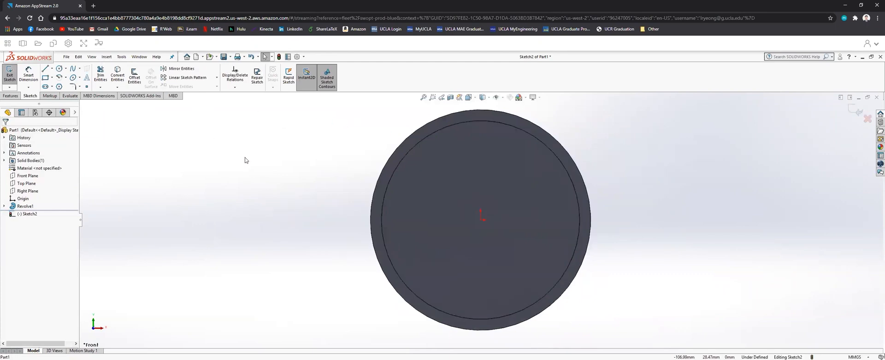
- Sketch a circle about 11 mm in diameter centred on the origin of the recessed face
{"action": "left_click", "coordinate": [60, 69]}
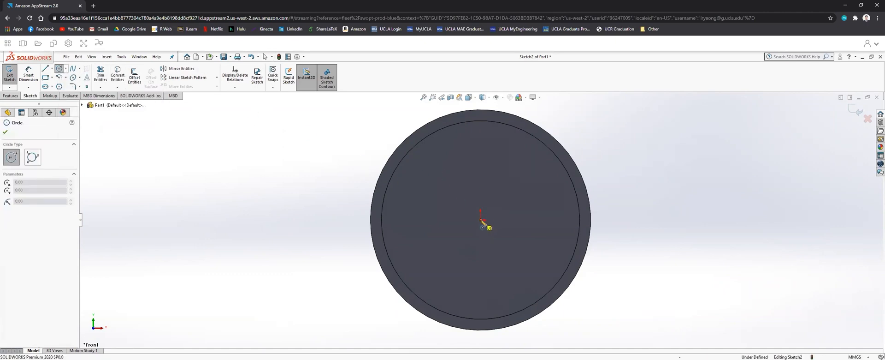
{"action": "left_click", "coordinate": [481, 220]}
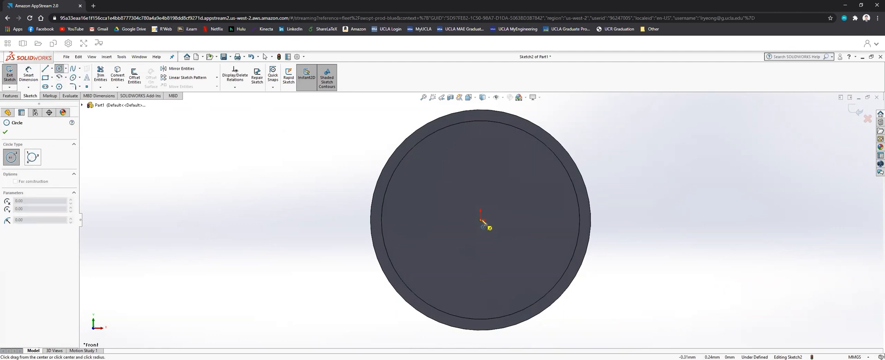
{"action": "left_click", "coordinate": [495, 223]}
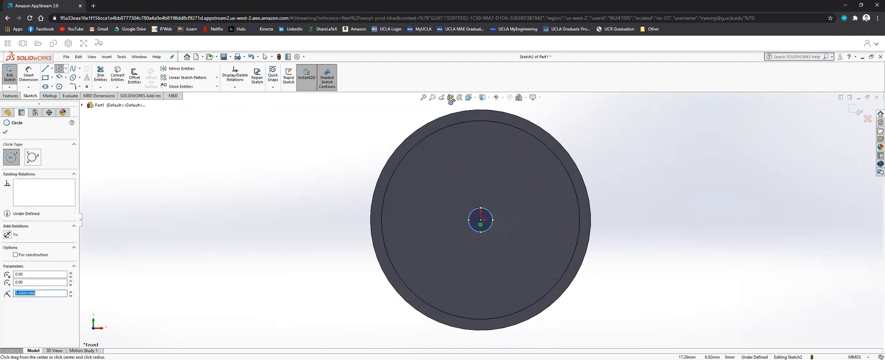
{"action": "key", "text": "Escape"}
- Dimension the central circle's diameter to 8 mm
{"action": "left_click", "coordinate": [29, 74]}
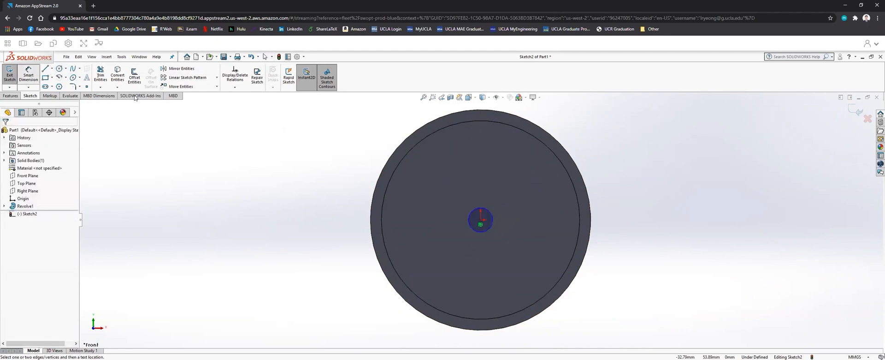
{"action": "left_click", "coordinate": [477, 208]}
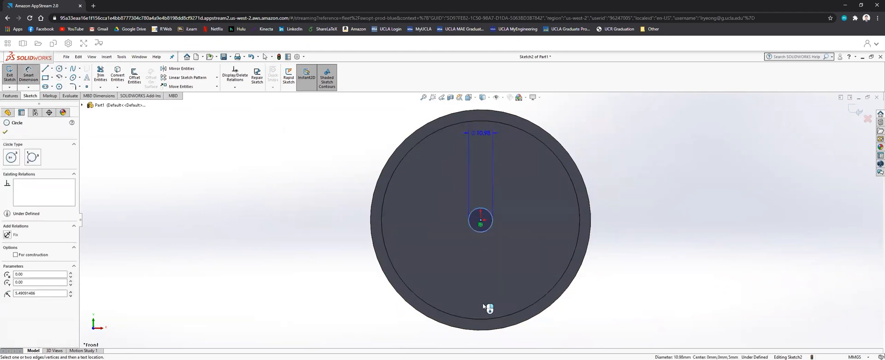
{"action": "left_click", "coordinate": [480, 135]}
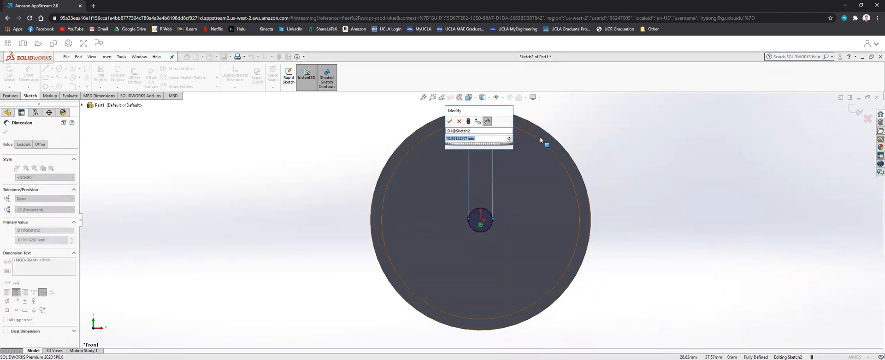
{"action": "type", "text": "8"}
{"action": "key", "text": "Return"}
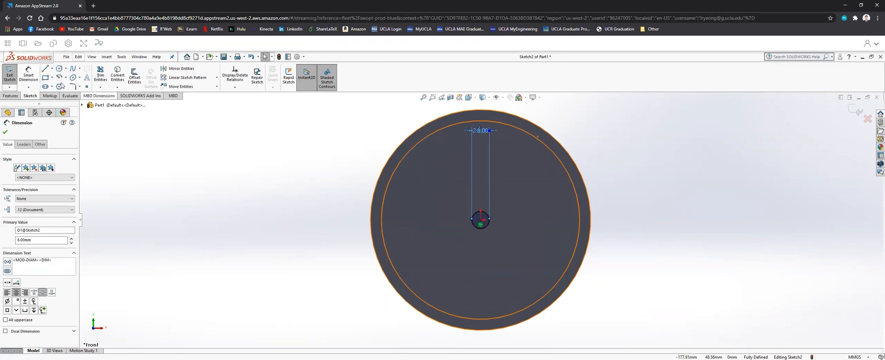
{"action": "key", "text": "Escape"}
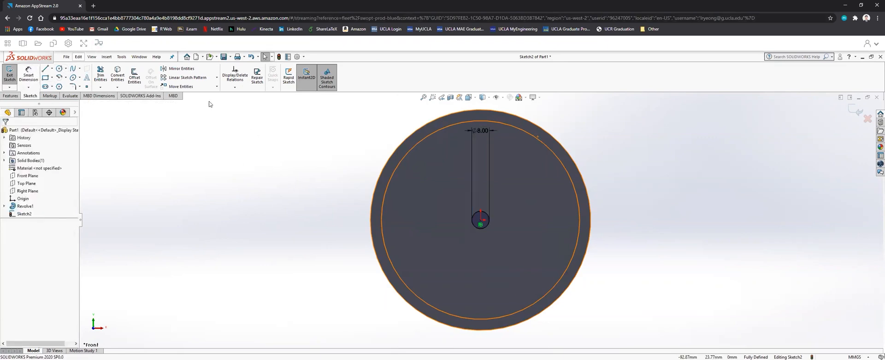
- Draw a horizontal centerline from the origin to the wheel's outer edge
{"action": "left_click", "coordinate": [52, 69]}
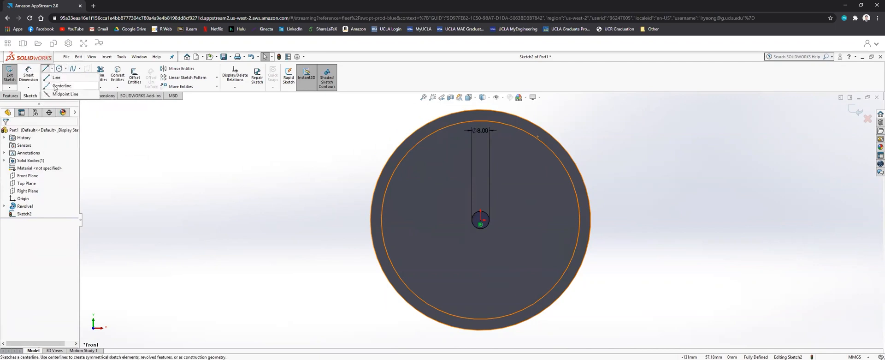
{"action": "left_click", "coordinate": [60, 86]}
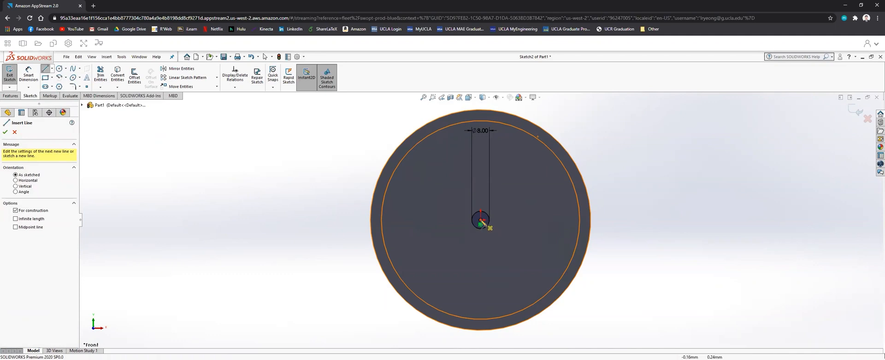
{"action": "left_click", "coordinate": [481, 220]}
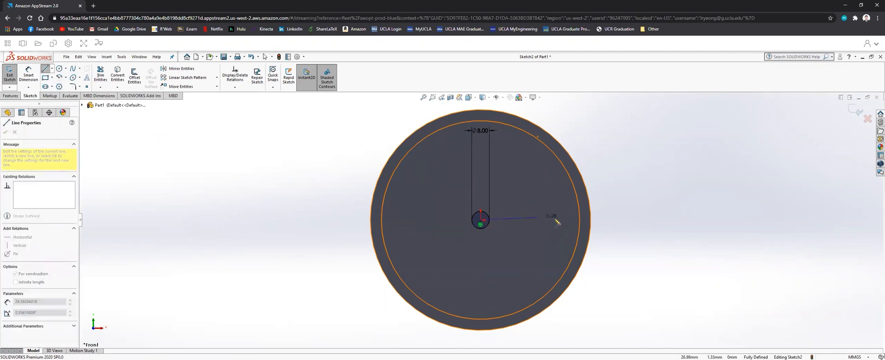
{"action": "left_click", "coordinate": [592, 220]}
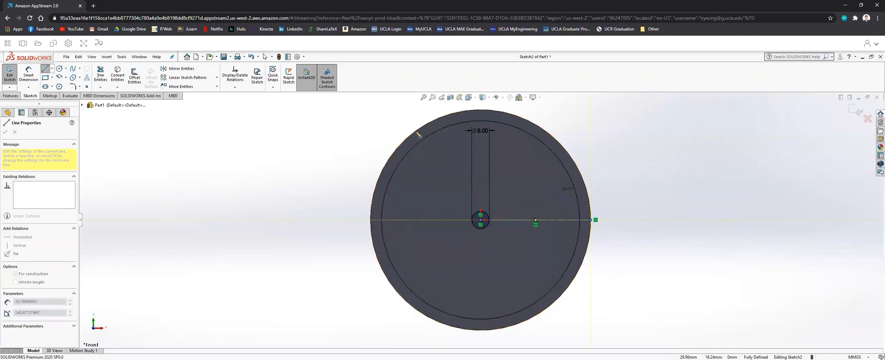
{"action": "key", "text": "Escape"}
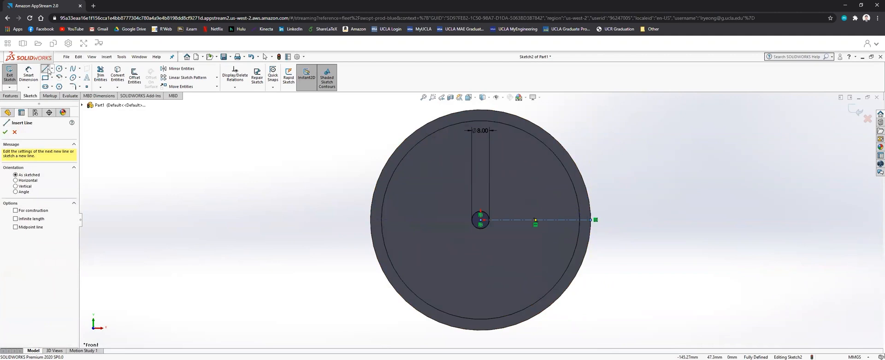
{"action": "left_click", "coordinate": [49, 69]}
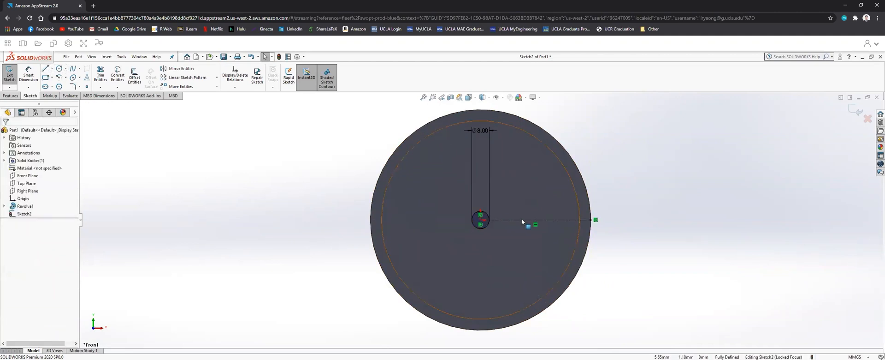
- Sketch two circles on the centerline, about 11 mm and 9 mm in diameter, centred about 16 mm and 35 mm from the origin
{"action": "left_click", "coordinate": [60, 69]}
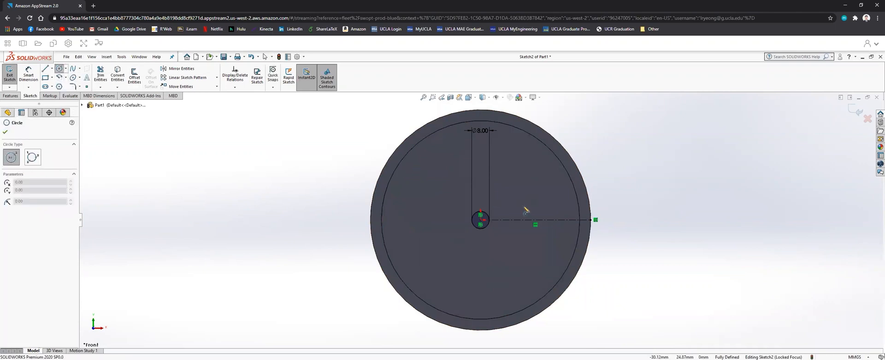
{"action": "left_click", "coordinate": [516, 220]}
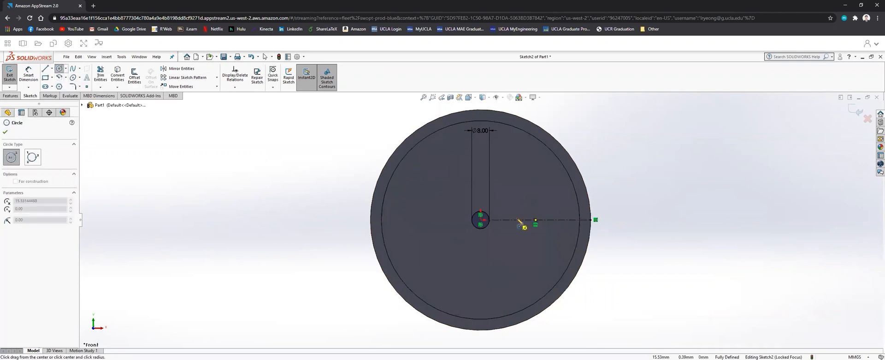
{"action": "left_click", "coordinate": [528, 221]}
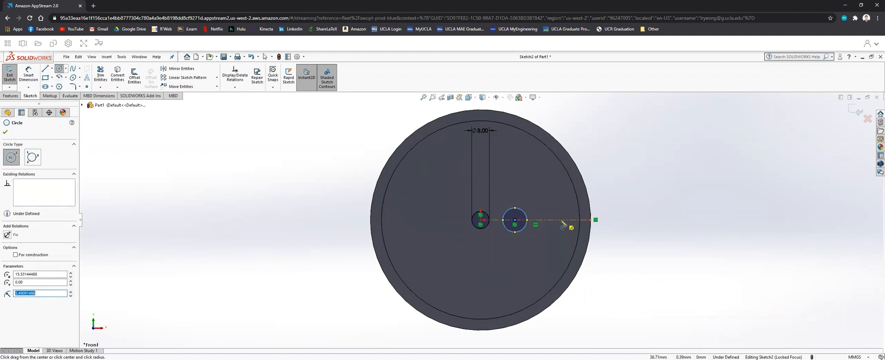
{"action": "left_click", "coordinate": [559, 220]}
{"action": "left_click", "coordinate": [568, 220]}
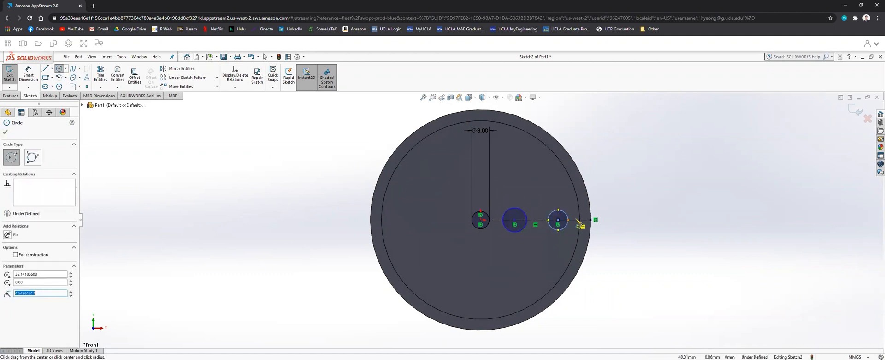
{"action": "left_click", "coordinate": [59, 69]}
- Dimension the diameter of the middle circle on the centerline to 8 mm
{"action": "left_click", "coordinate": [29, 73]}
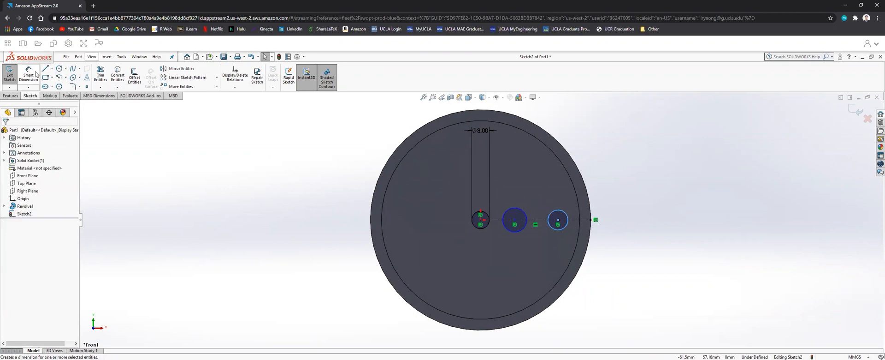
{"action": "left_click", "coordinate": [517, 207]}
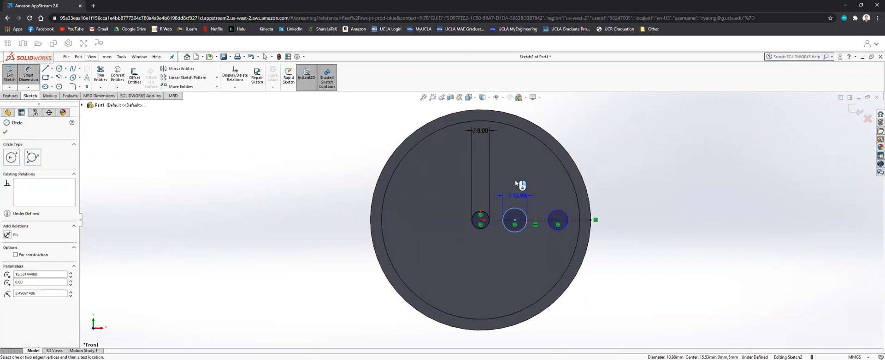
{"action": "left_click", "coordinate": [517, 145]}
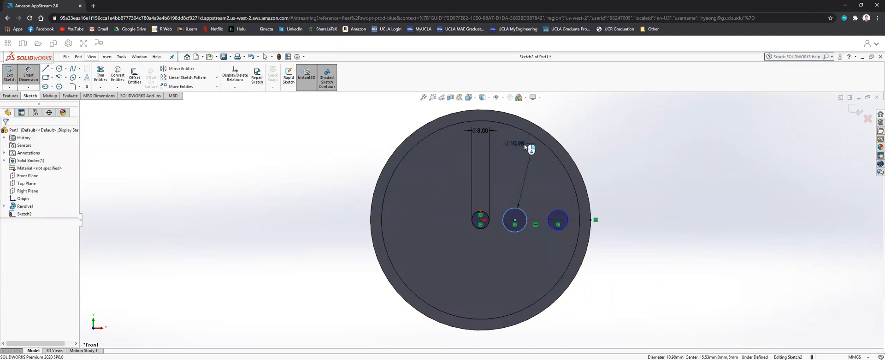
{"action": "type", "text": "8mm"}
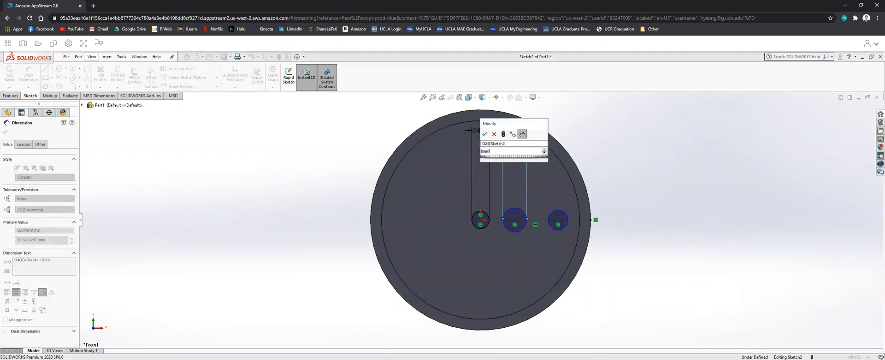
{"action": "key", "text": "Return"}
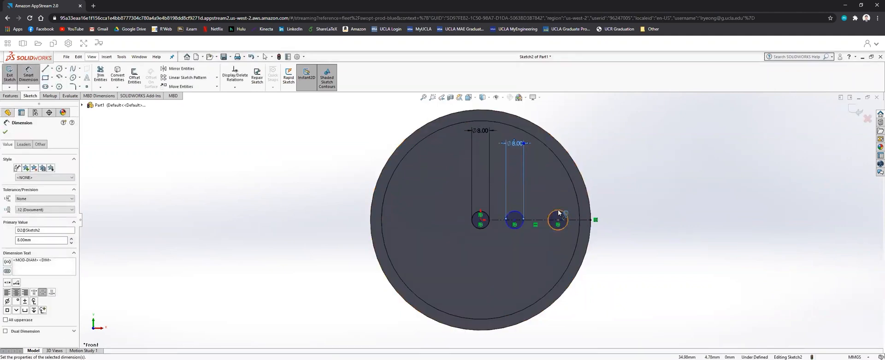
- Dimension the diameter of the outermost circle on the centerline to 8 mm
{"action": "left_click", "coordinate": [554, 210]}
{"action": "left_click", "coordinate": [559, 120]}
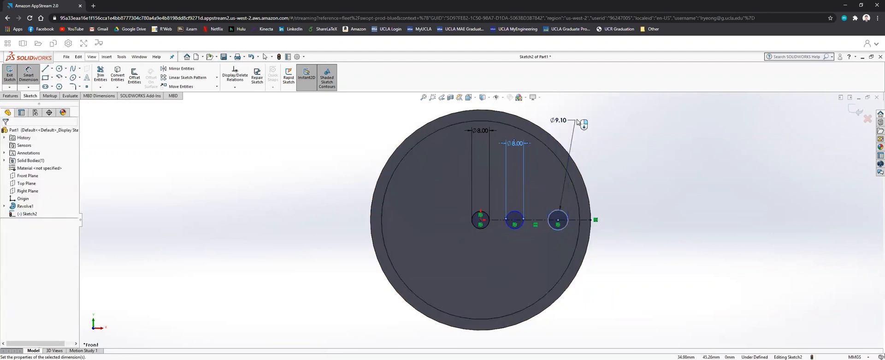
{"action": "type", "text": "8m"}
{"action": "key", "text": "Return"}
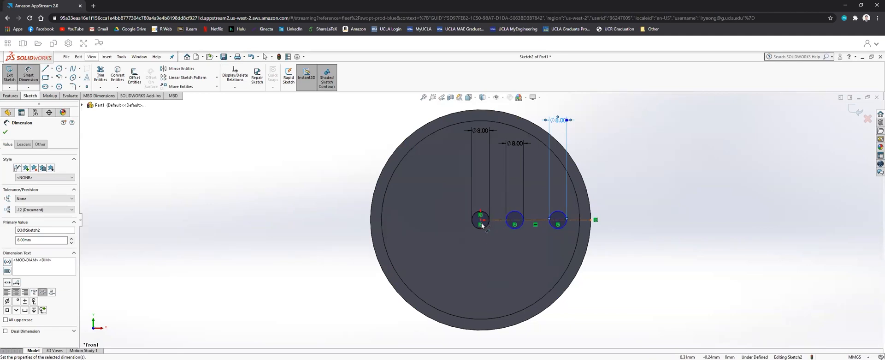
- Dimension the horizontal distance between the origin and the middle circle's centre to 18 mm
{"action": "left_click", "coordinate": [515, 221]}
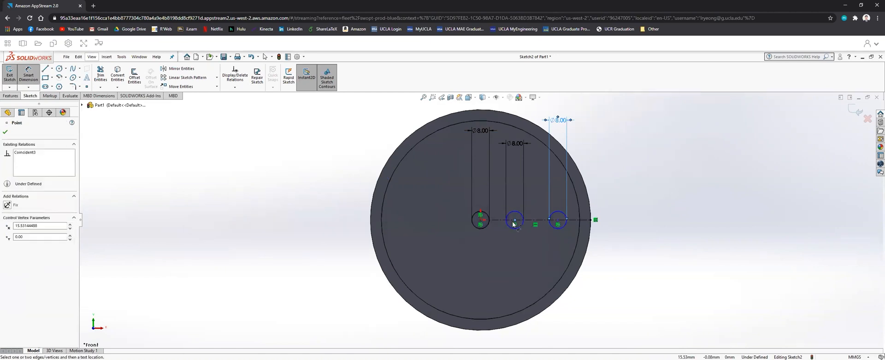
{"action": "left_click", "coordinate": [482, 220]}
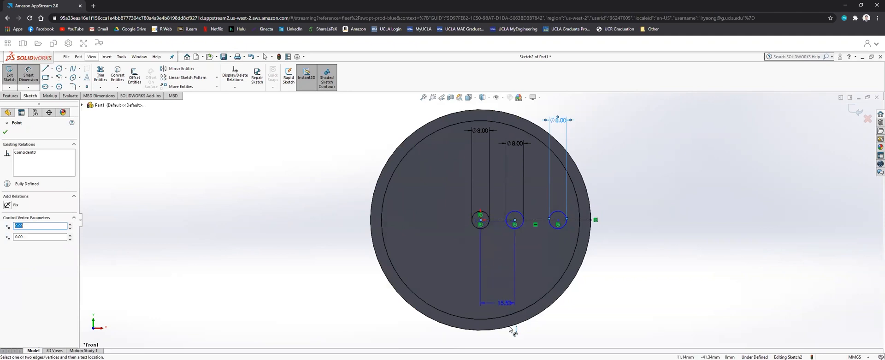
{"action": "left_click", "coordinate": [502, 341]}
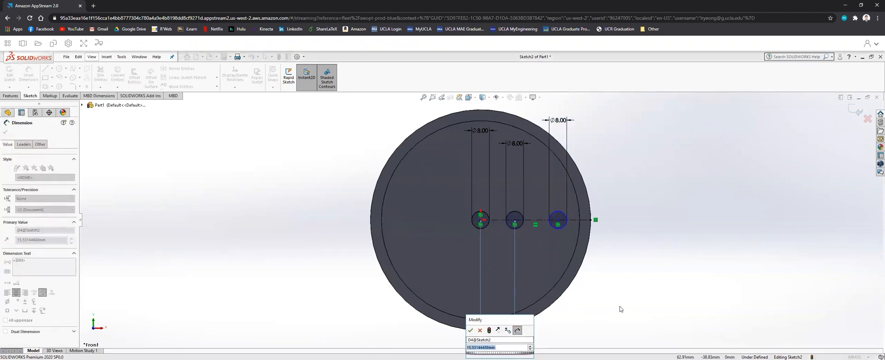
{"action": "type", "text": "18.00m"}
{"action": "type", "text": "m"}
{"action": "key", "text": "Return"}
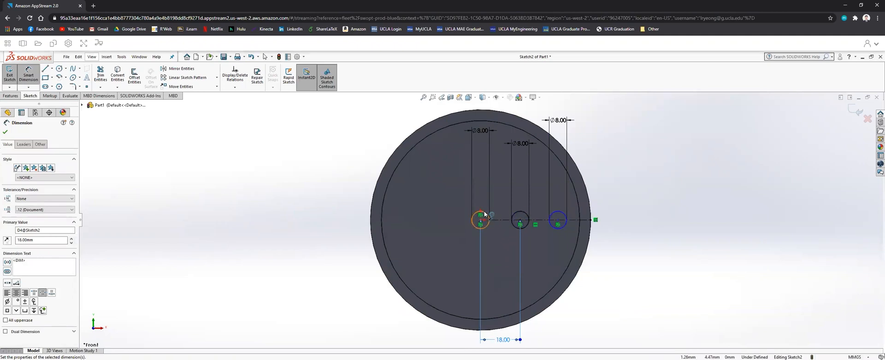
- Dimension the centre distance between the middle and outermost circles to 18 mm
{"action": "left_click", "coordinate": [558, 220]}
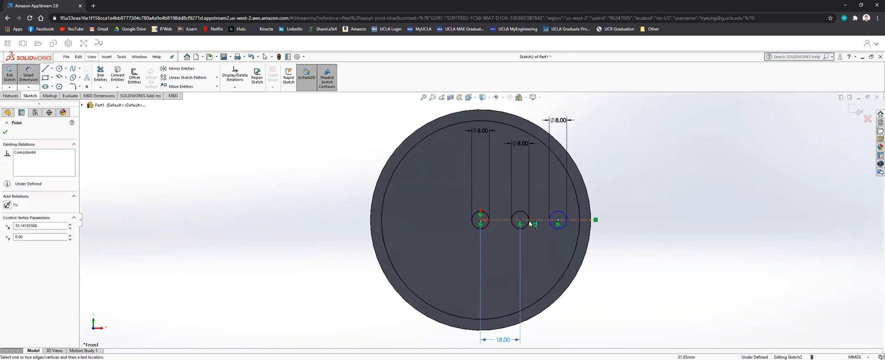
{"action": "left_click", "coordinate": [520, 222]}
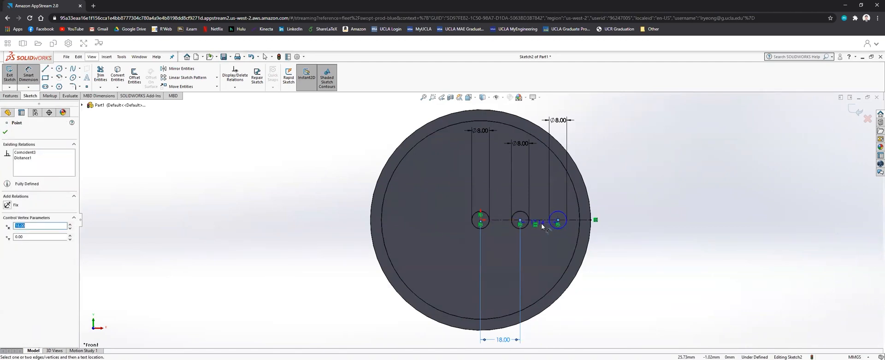
{"action": "left_click", "coordinate": [540, 327]}
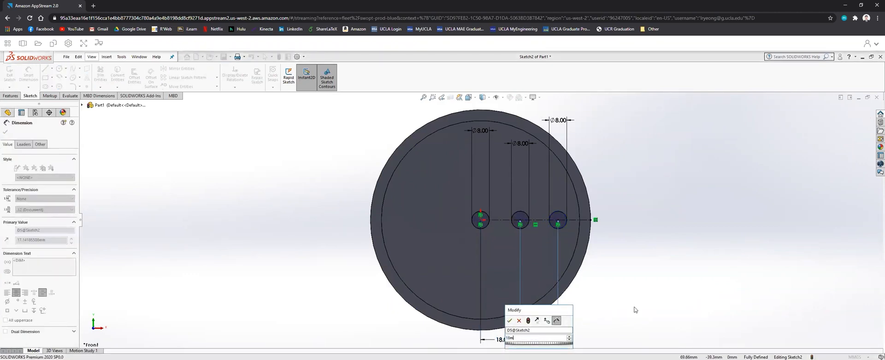
{"action": "key", "text": "Return"}
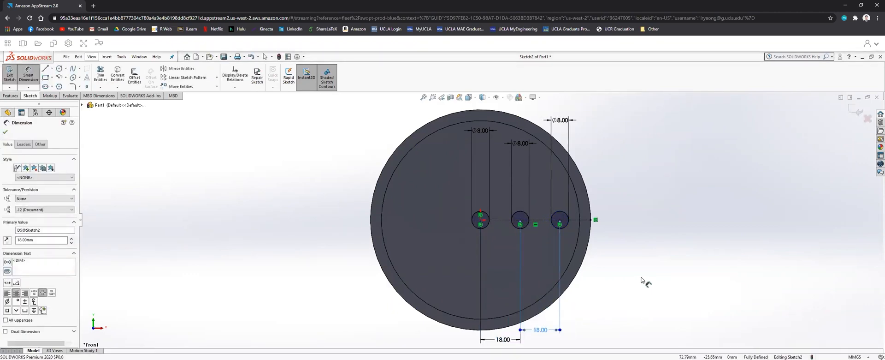
{"action": "key", "text": "Escape"}
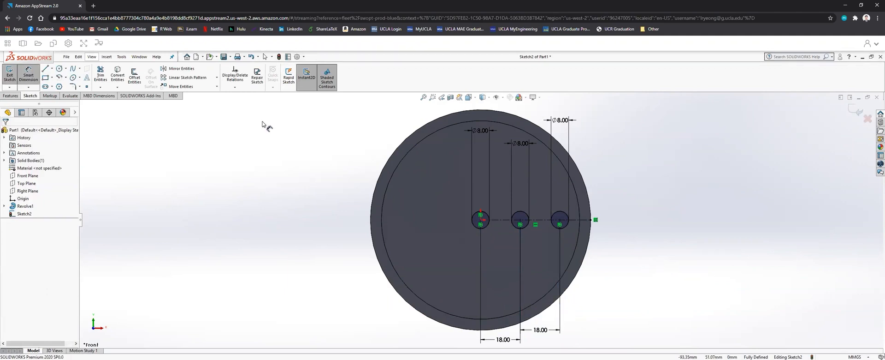
- Create a circular sketch pattern of the middle circle around the origin with 4 equally spaced instances over 360 degrees
{"action": "left_click", "coordinate": [217, 79]}
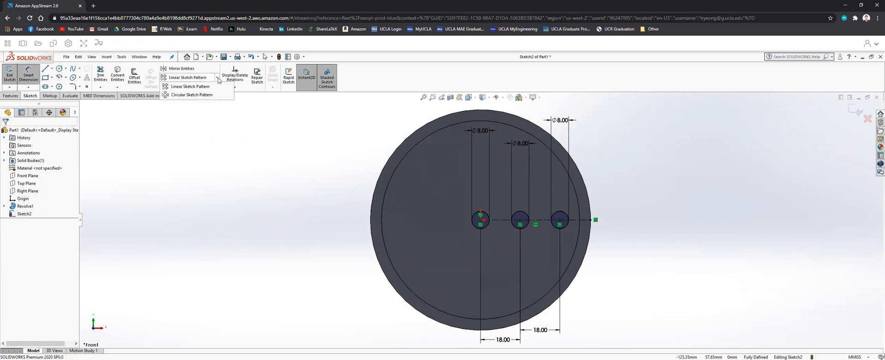
{"action": "left_click", "coordinate": [191, 95]}
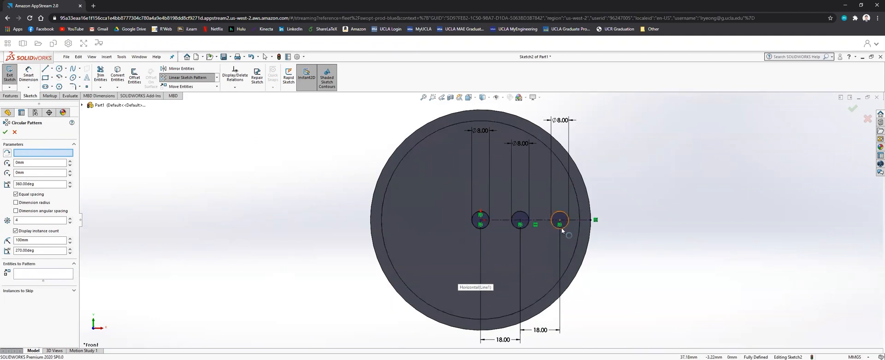
{"action": "left_click", "coordinate": [526, 226]}
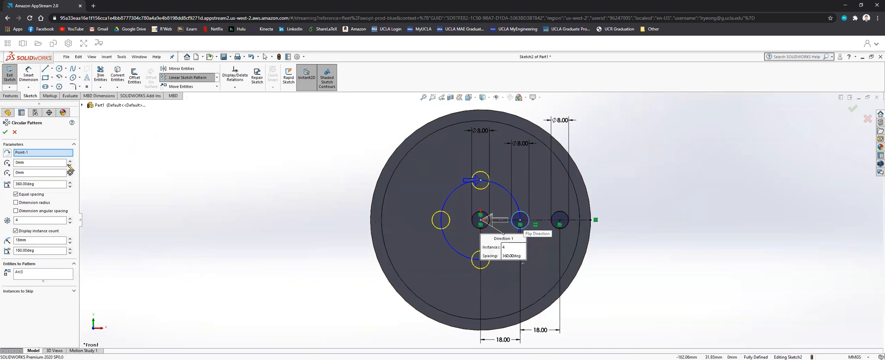
{"action": "left_click", "coordinate": [6, 133]}
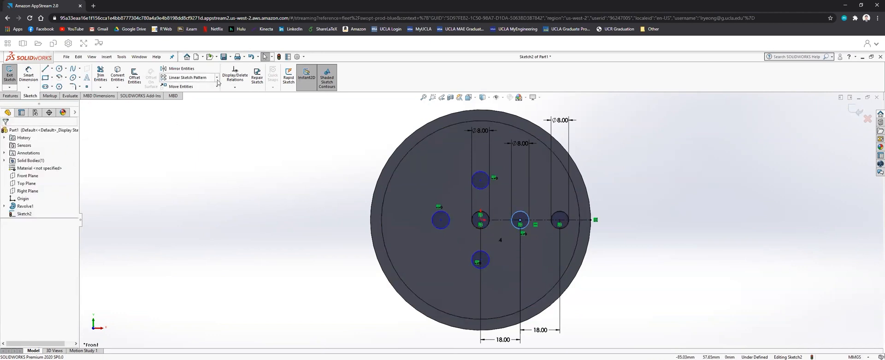
{"action": "left_click", "coordinate": [217, 78]}
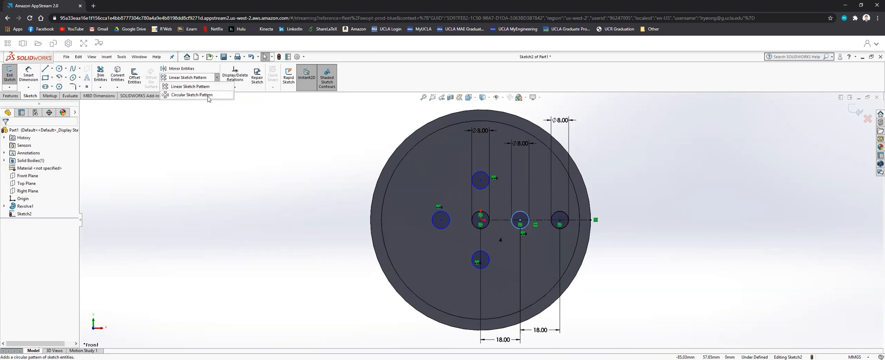
{"action": "left_click", "coordinate": [208, 95]}
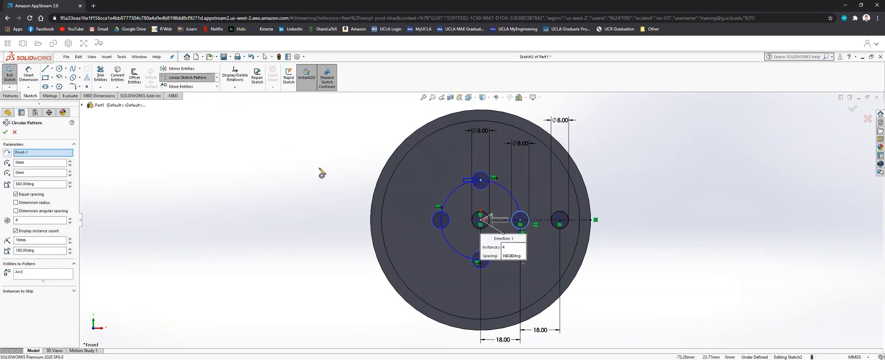
{"action": "right_click", "coordinate": [27, 153]}
{"action": "left_click", "coordinate": [37, 164]}
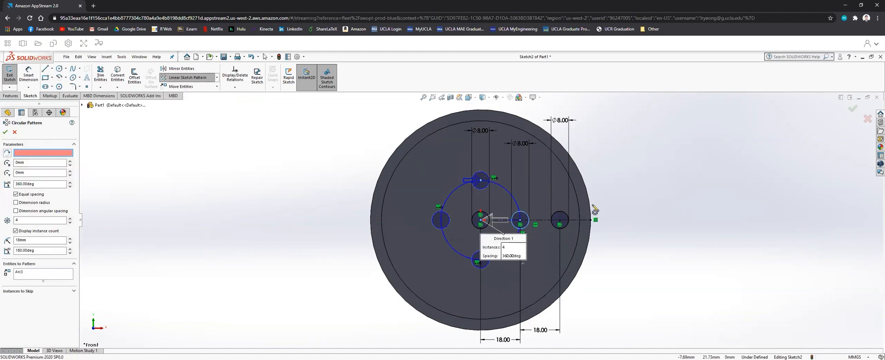
{"action": "left_click", "coordinate": [567, 226]}
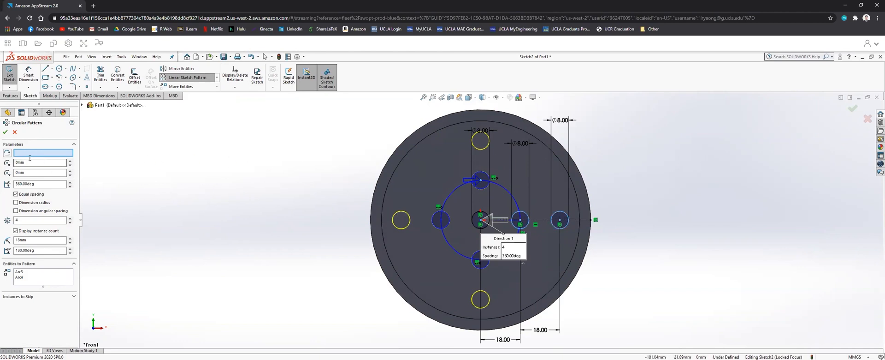
{"action": "left_click", "coordinate": [14, 132]}
{"action": "left_click", "coordinate": [295, 180]}
- Create a circular sketch pattern of the outermost circle around the origin with 6 equally spaced instances over 360 degrees
{"action": "left_click", "coordinate": [216, 77]}
{"action": "left_click", "coordinate": [189, 96]}
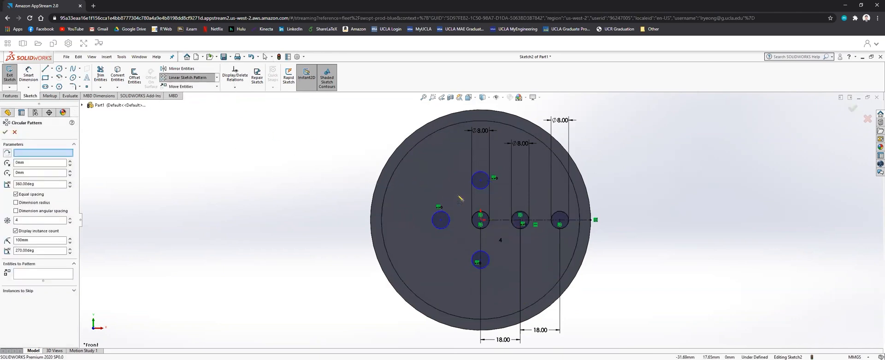
{"action": "left_click", "coordinate": [567, 226]}
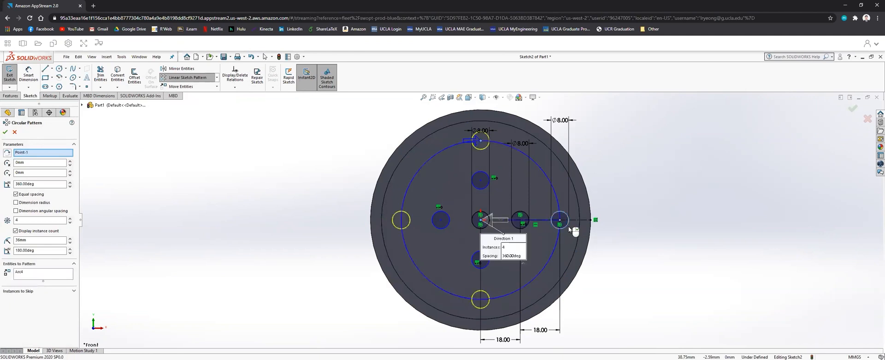
{"action": "left_click", "coordinate": [42, 219]}
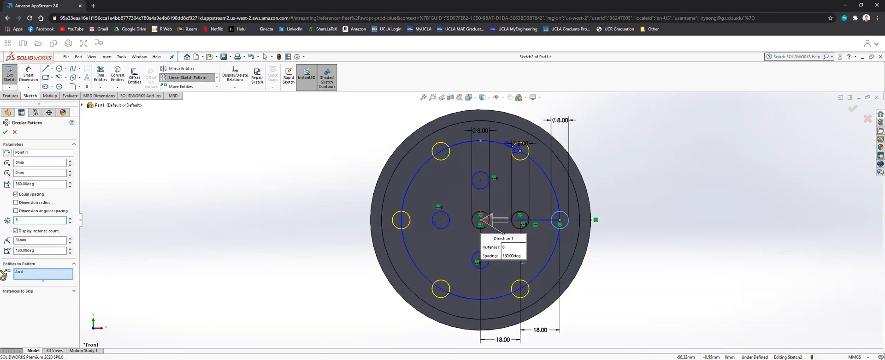
{"action": "left_click", "coordinate": [31, 240]}
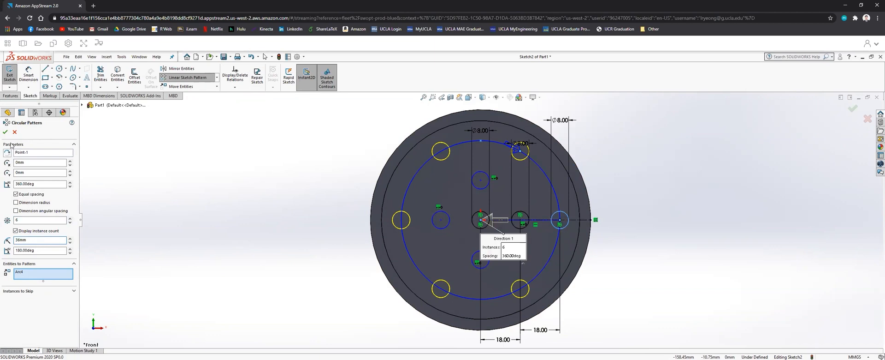
{"action": "left_click", "coordinate": [5, 133]}
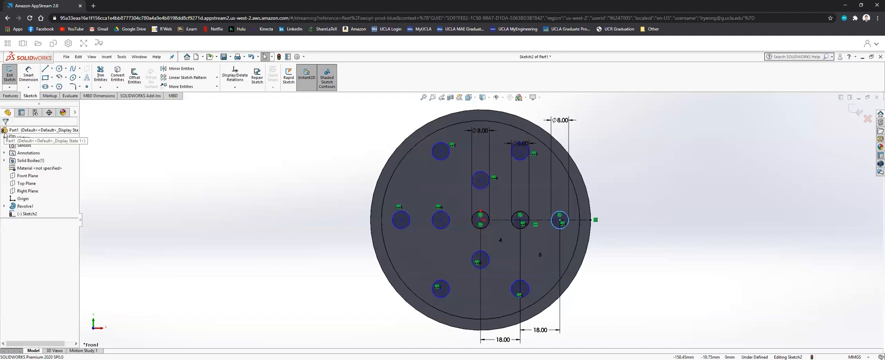
- Exit the sketch and cut-extrude all its circles through the disc with a blind depth of 10 mm
{"action": "left_click", "coordinate": [9, 76]}
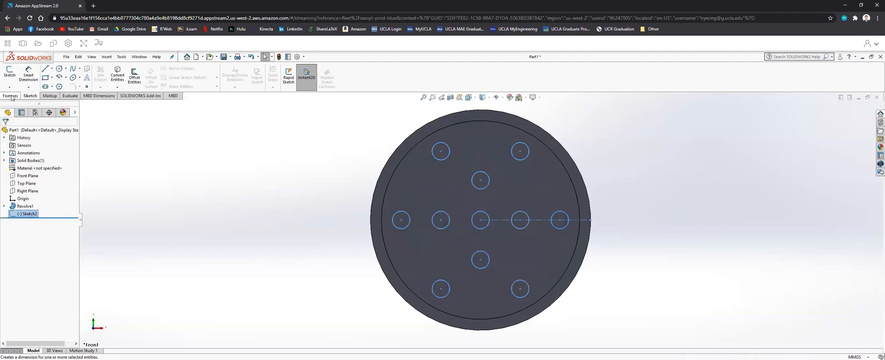
{"action": "left_click", "coordinate": [11, 96]}
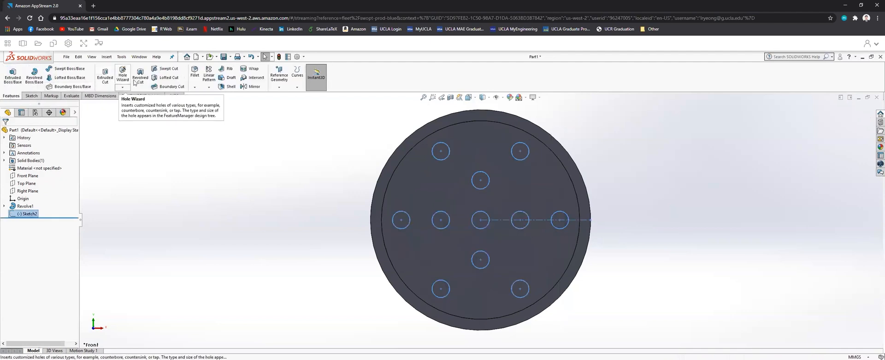
{"action": "left_click", "coordinate": [105, 79]}
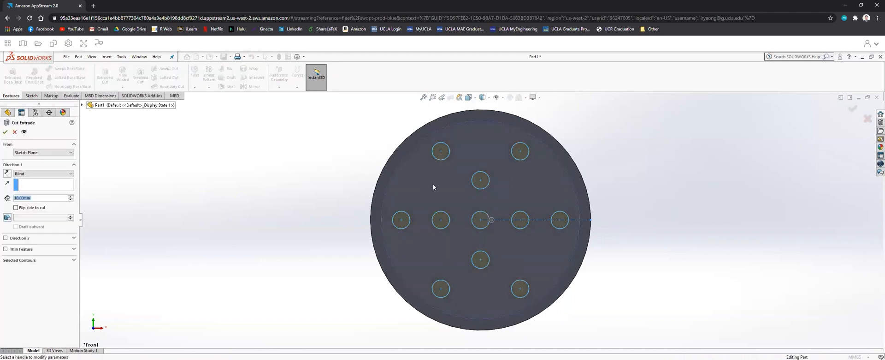
{"action": "middle_click_drag", "start_coordinate": [408, 218], "coordinate": [361, 224]}
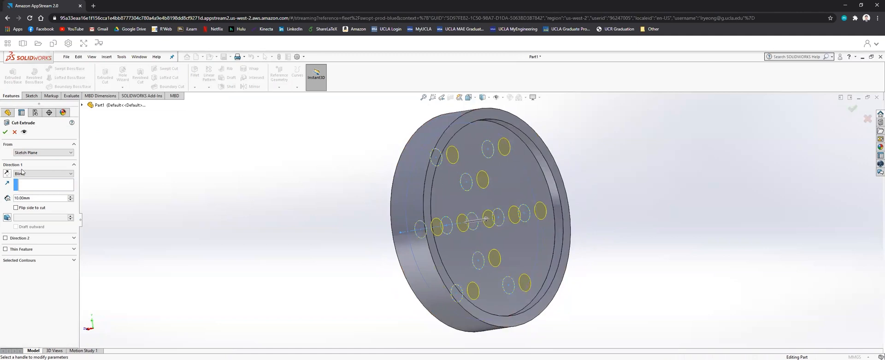
{"action": "left_click", "coordinate": [6, 132]}
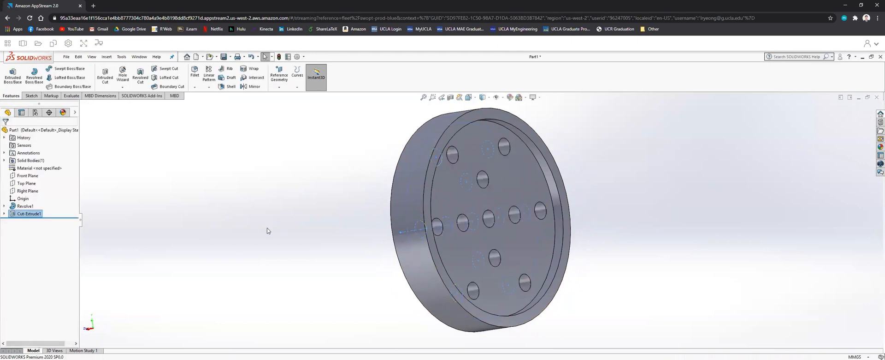
{"action": "middle_click_drag", "start_coordinate": [310, 213], "coordinate": [357, 212]}
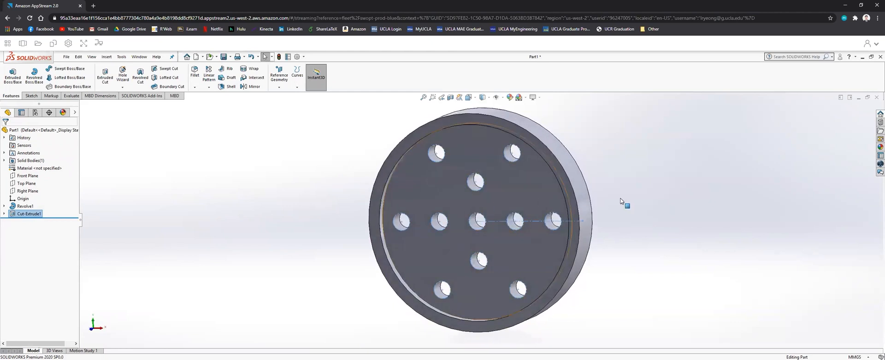
{"action": "left_click", "coordinate": [623, 201]}
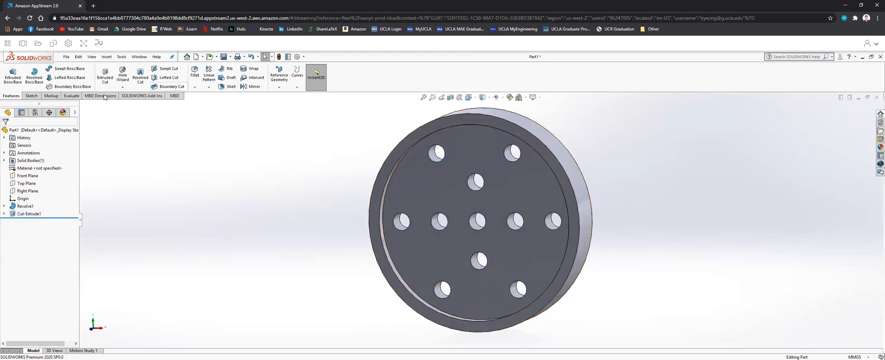
- Save the part in the Documents folder as wheel.SLDPRT
{"action": "left_click", "coordinate": [66, 57]}
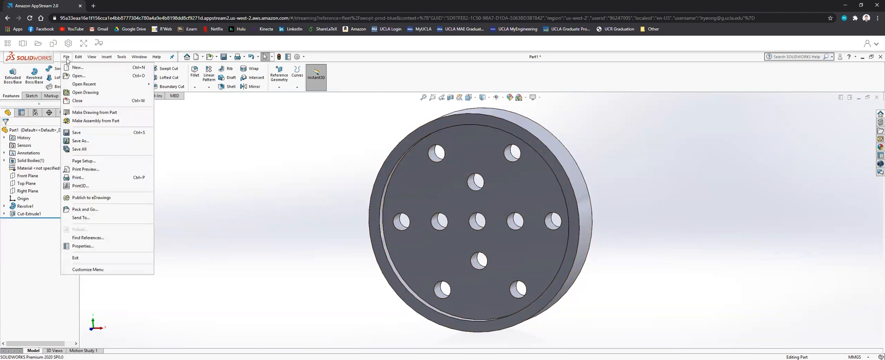
{"action": "left_click", "coordinate": [91, 142]}
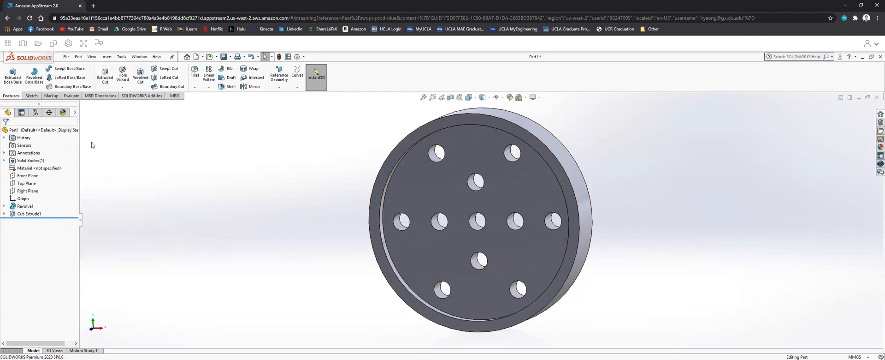
{"action": "left_click", "coordinate": [385, 217]}
{"action": "key", "text": "BackSpace"}
{"action": "key", "text": "BackSpace"}
{"action": "key", "text": "BackSpace"}
{"action": "key", "text": "BackSpace"}
{"action": "type", "text": "wheel.SLDPRT"}
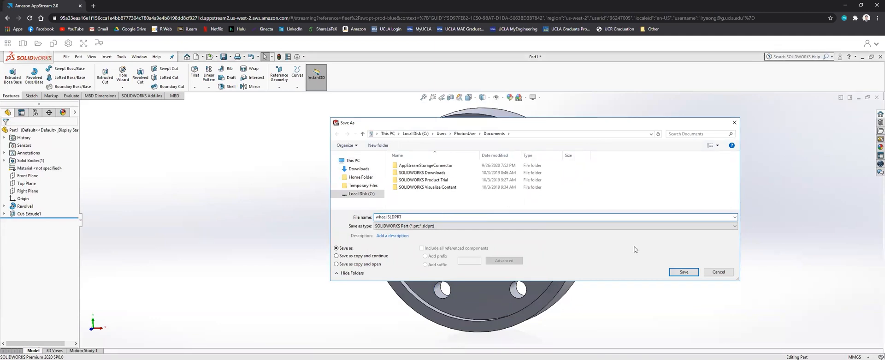
{"action": "left_click", "coordinate": [686, 272]}
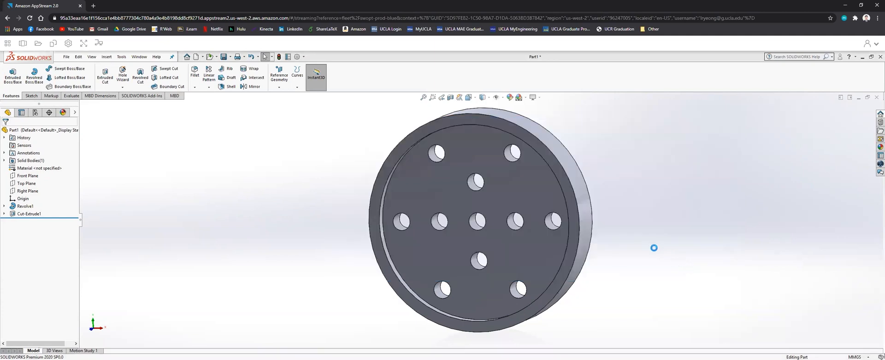
{"action": "left_click", "coordinate": [66, 57]}
{"action": "left_click", "coordinate": [77, 132]}
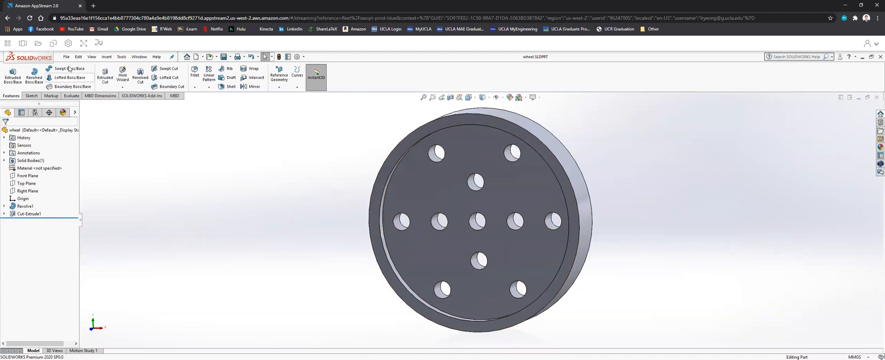
- Create a new part document
{"action": "left_click", "coordinate": [66, 57]}
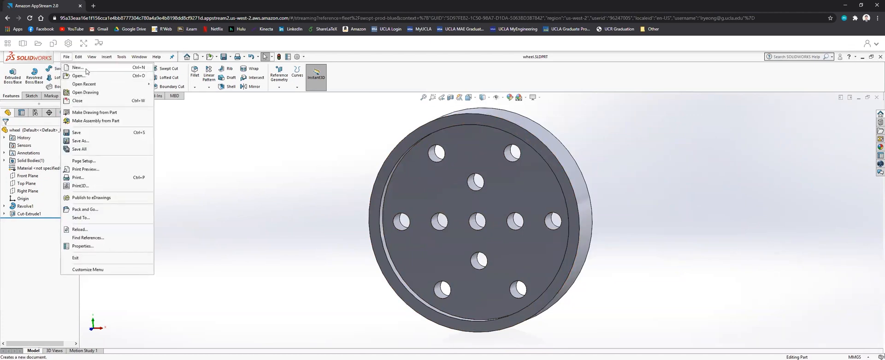
{"action": "left_click", "coordinate": [78, 67]}
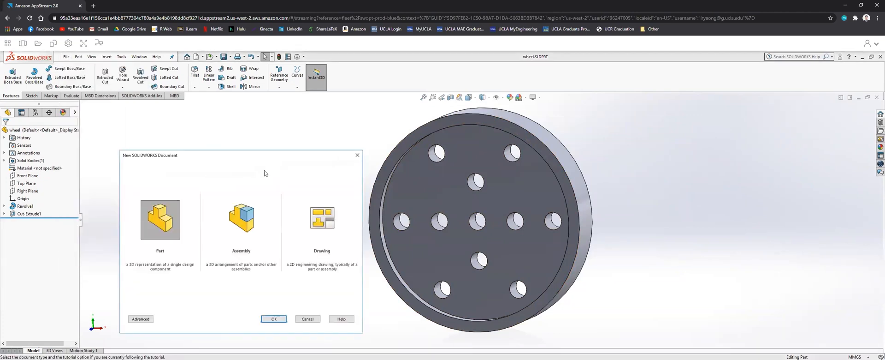
{"action": "left_click", "coordinate": [275, 318]}
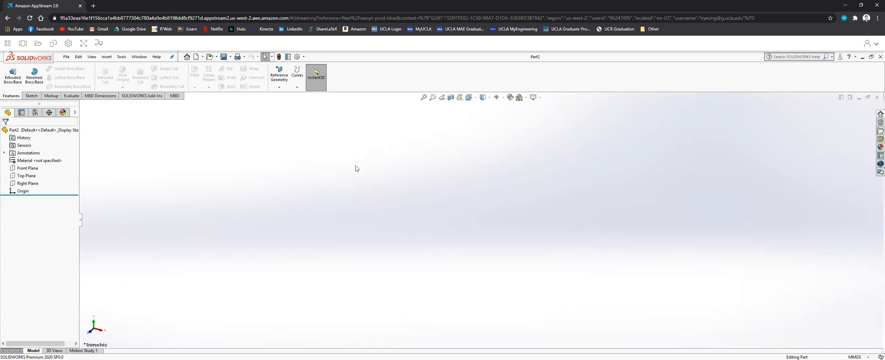
- On the Front Plane, sketch a 180-degree centerpoint arc above the origin, centred on it, with a radius of about 43 mm
{"action": "left_click", "coordinate": [31, 95]}
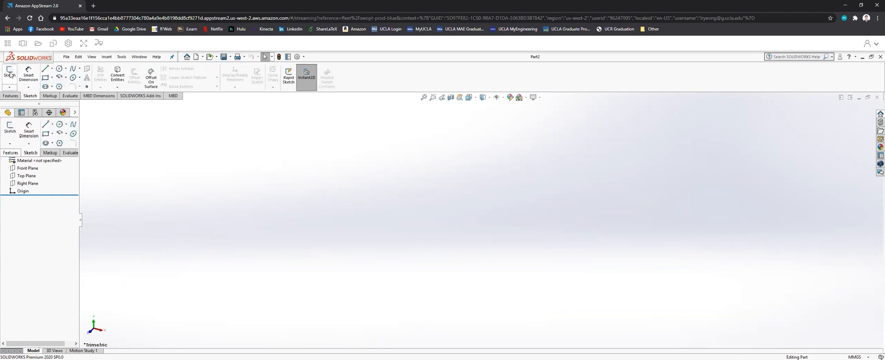
{"action": "left_click", "coordinate": [10, 73]}
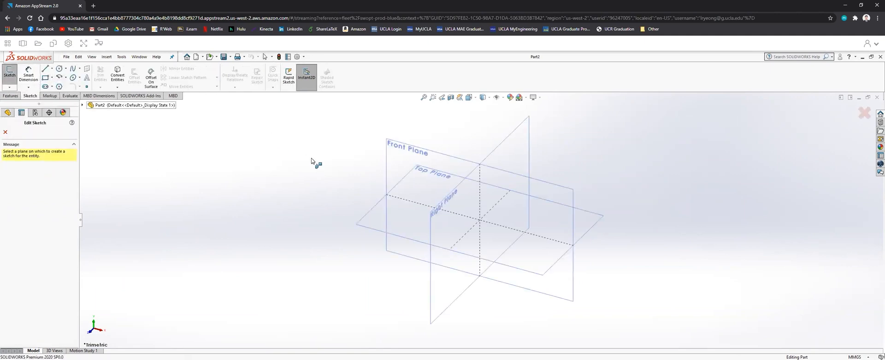
{"action": "left_click", "coordinate": [398, 165]}
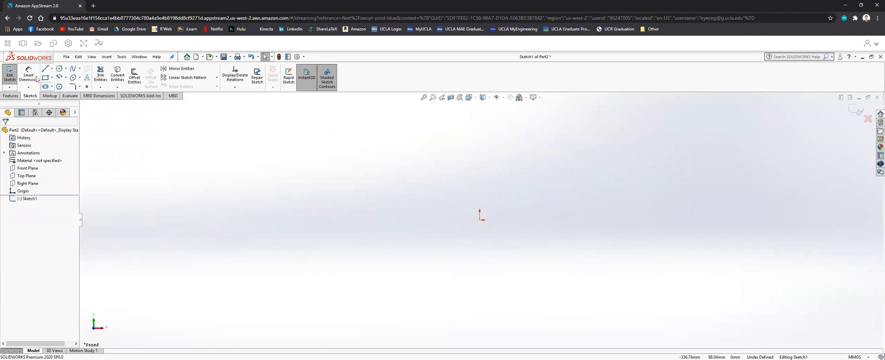
{"action": "left_click", "coordinate": [67, 80]}
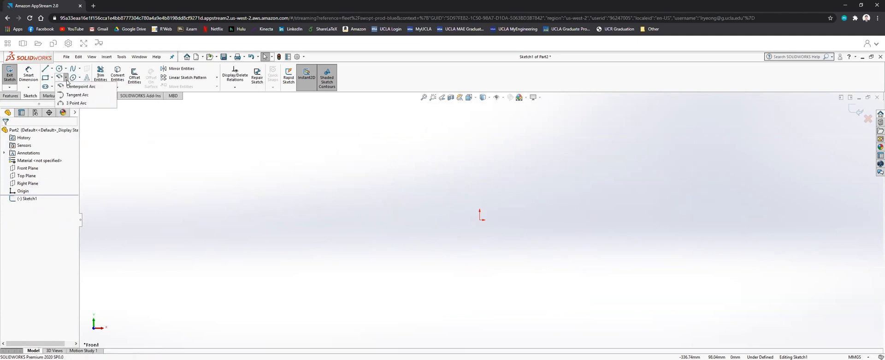
{"action": "left_click", "coordinate": [69, 87]}
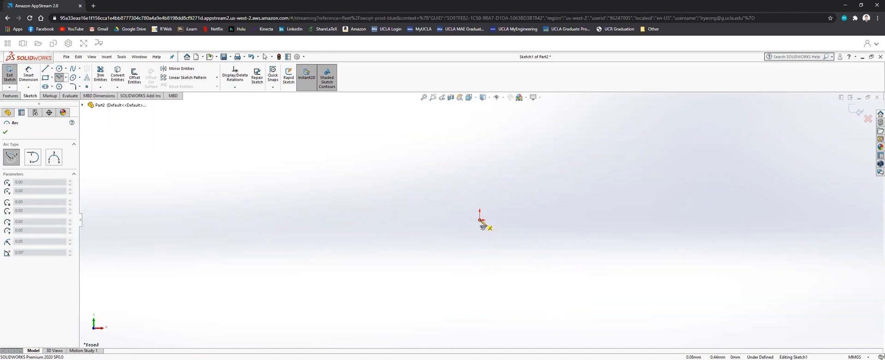
{"action": "left_click", "coordinate": [480, 219]}
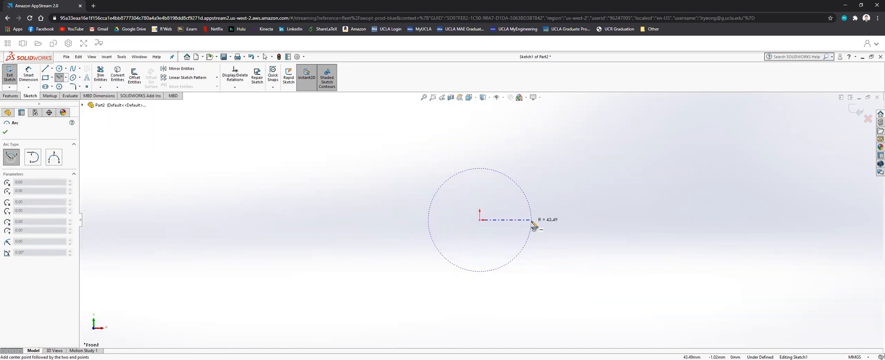
{"action": "left_click", "coordinate": [530, 220]}
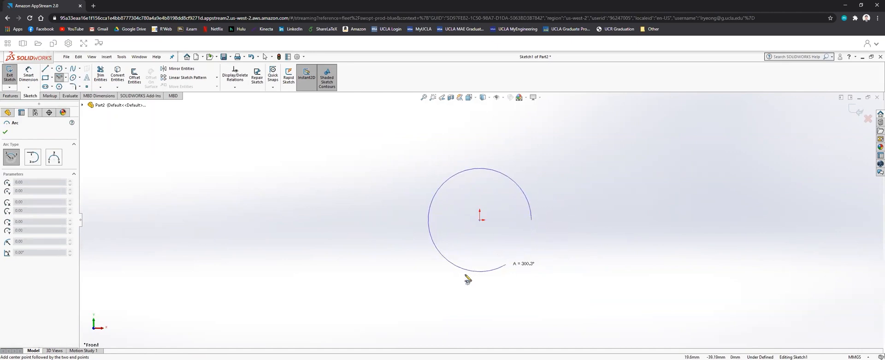
{"action": "left_click", "coordinate": [429, 220]}
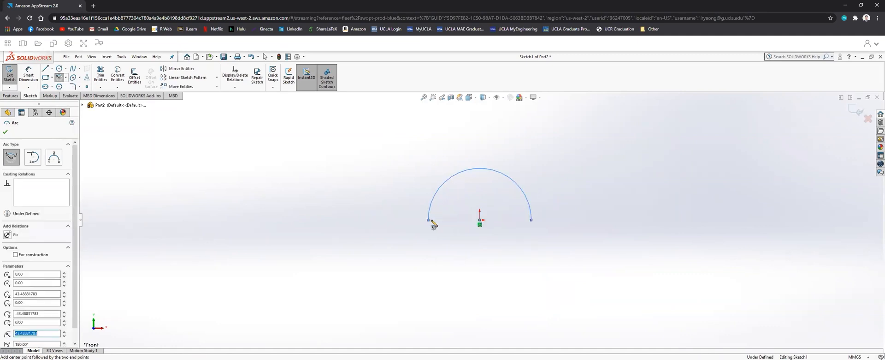
{"action": "left_click", "coordinate": [59, 77]}
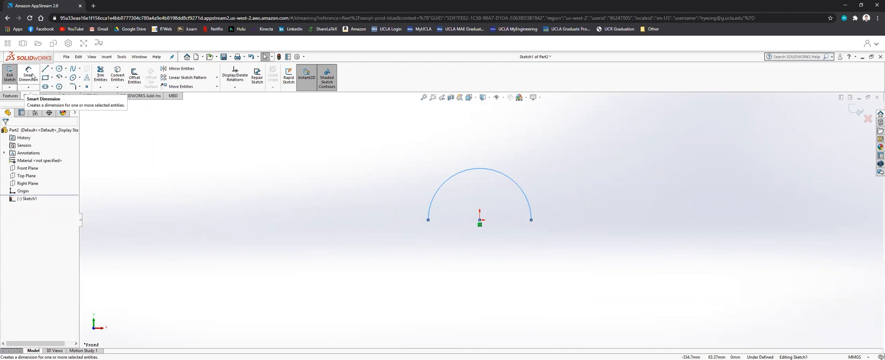
- Dimension the semicircular arc's radius to 6 mm
{"action": "left_click", "coordinate": [29, 76]}
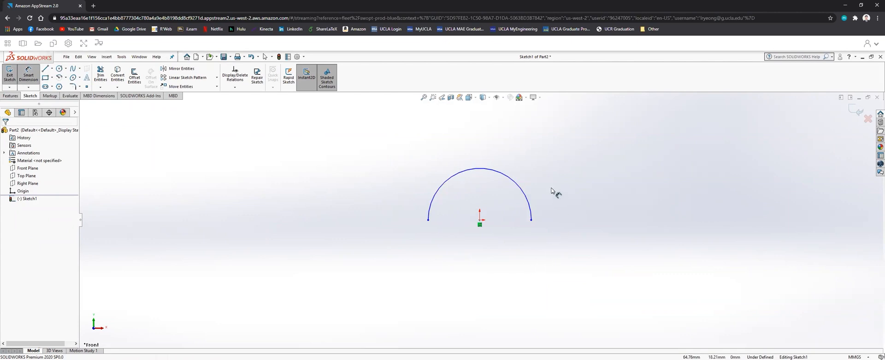
{"action": "left_click", "coordinate": [524, 194]}
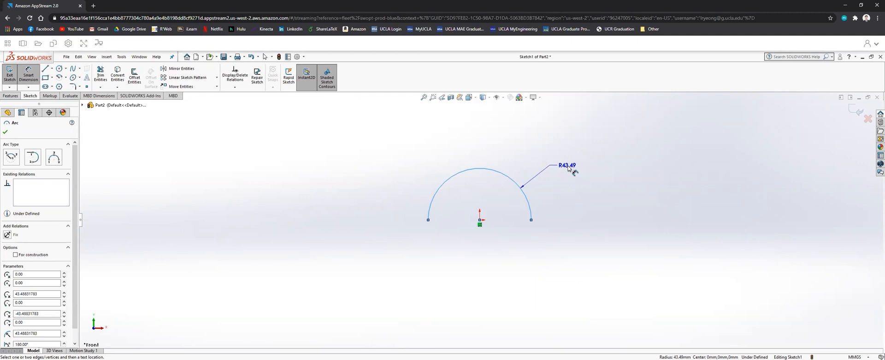
{"action": "left_click", "coordinate": [569, 168]}
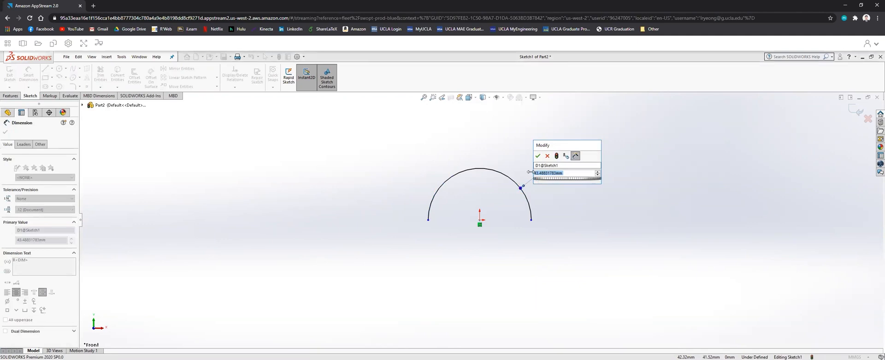
{"action": "type", "text": "6"}
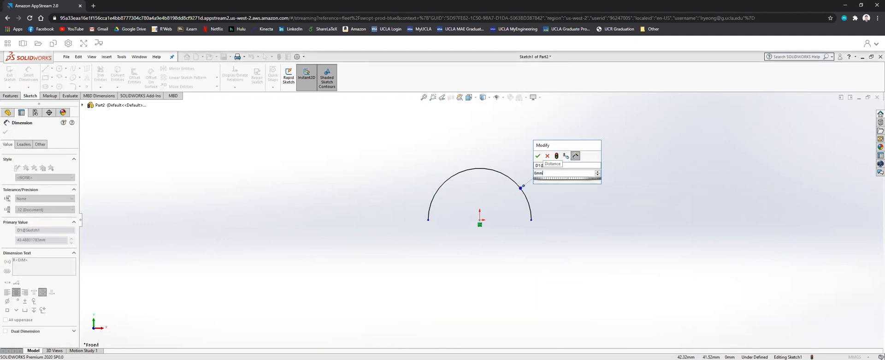
{"action": "key", "text": "Return"}
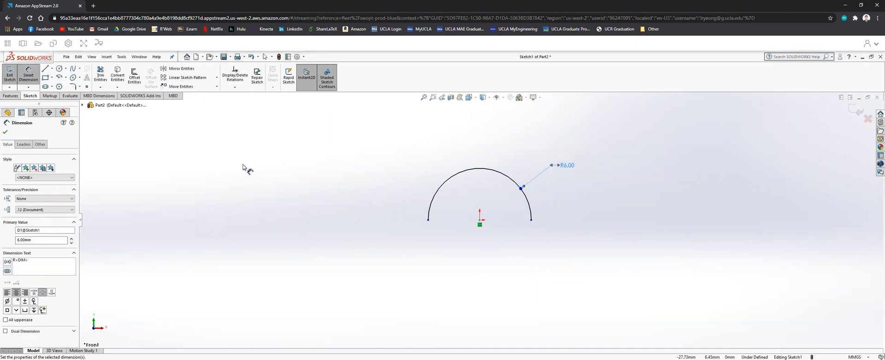
{"action": "left_click", "coordinate": [35, 80]}
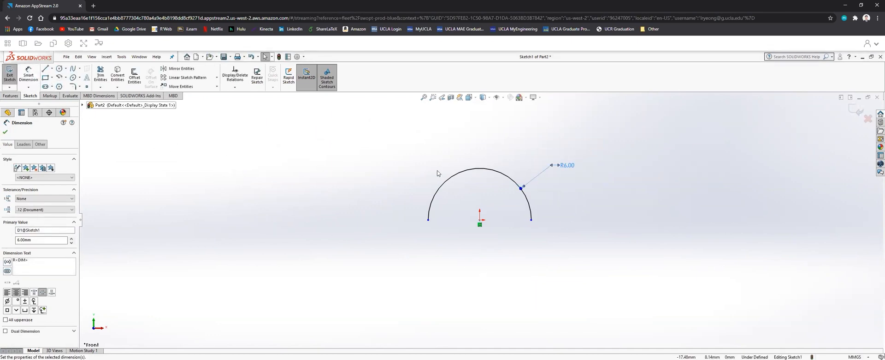
- Draw connected lines between the arc's ends, closing the profile with vertical sides and a wider stepped base about 21 mm wide and 4 mm high
{"action": "scroll", "coordinate": [523, 222], "scroll_direction": "down", "scroll_amount": 1}
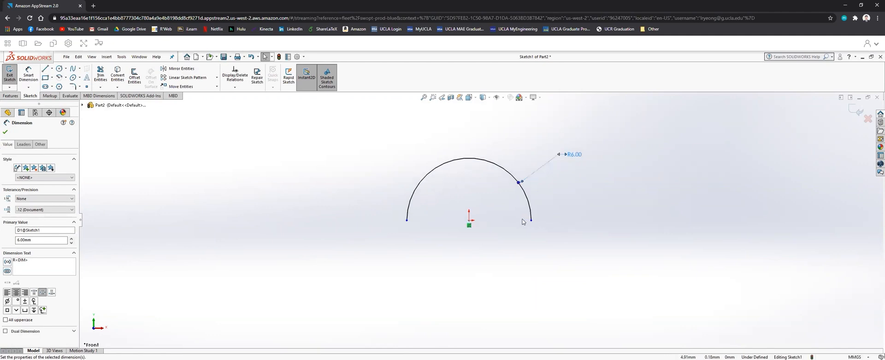
{"action": "scroll", "coordinate": [526, 231], "scroll_direction": "up", "scroll_amount": 1}
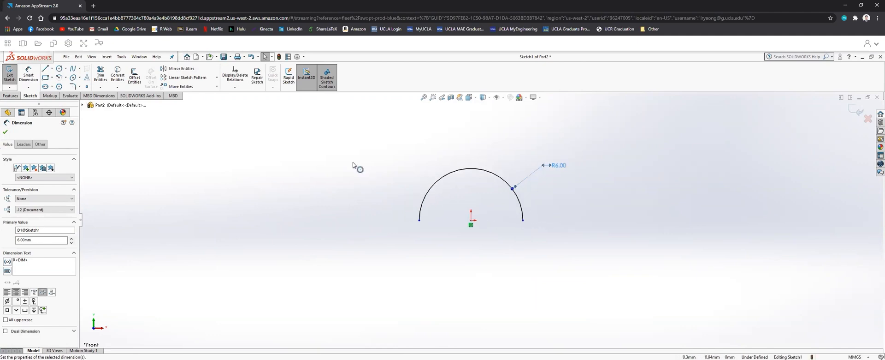
{"action": "left_click", "coordinate": [46, 70]}
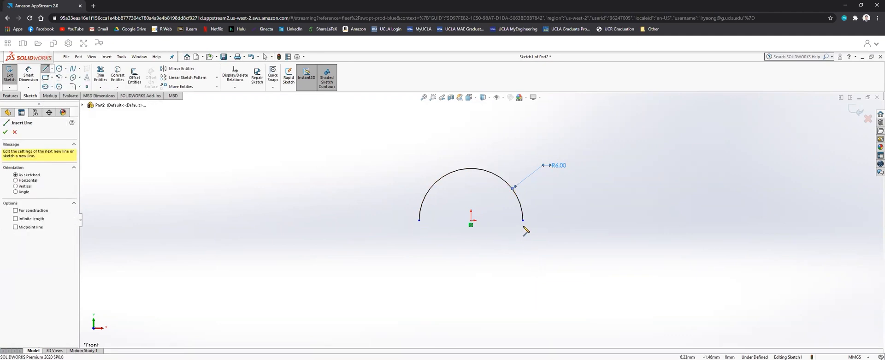
{"action": "left_click_drag", "start_coordinate": [523, 220], "coordinate": [523, 264]}
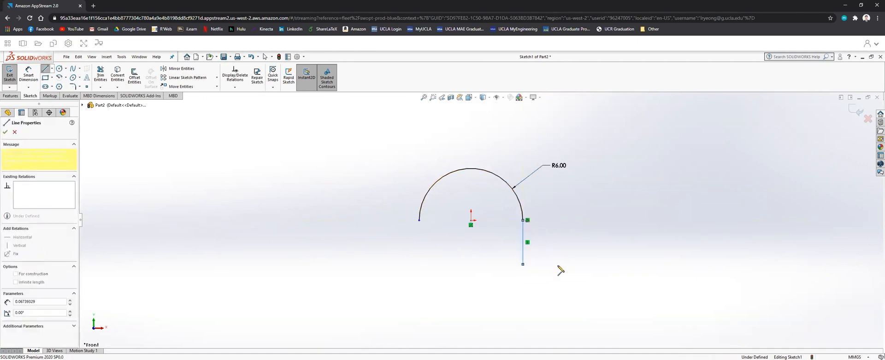
{"action": "left_click", "coordinate": [564, 264]}
{"action": "left_click", "coordinate": [564, 292]}
{"action": "left_click", "coordinate": [380, 291]}
{"action": "left_click", "coordinate": [380, 258]}
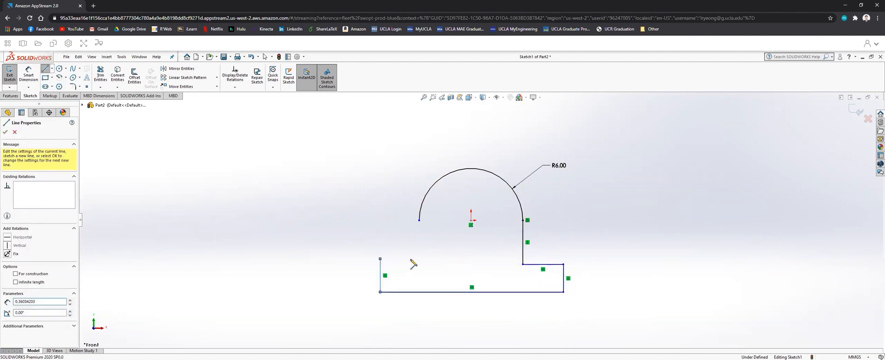
{"action": "left_click", "coordinate": [419, 259]}
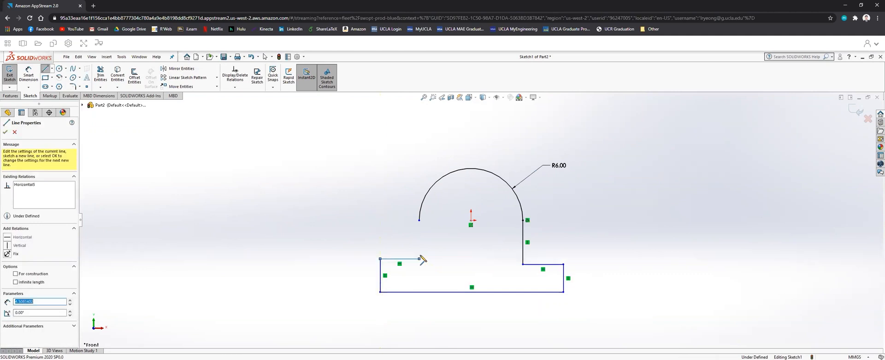
{"action": "left_click", "coordinate": [419, 220]}
{"action": "key", "text": "Escape"}
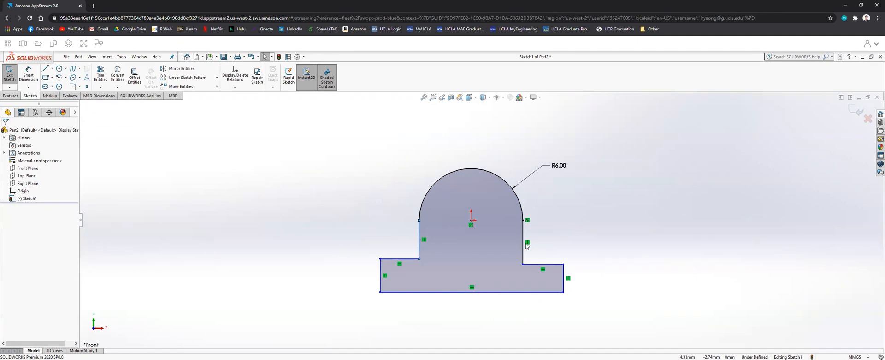
- Add an Equal relation between the two vertical lines below the arc
{"action": "left_click", "coordinate": [419, 249]}
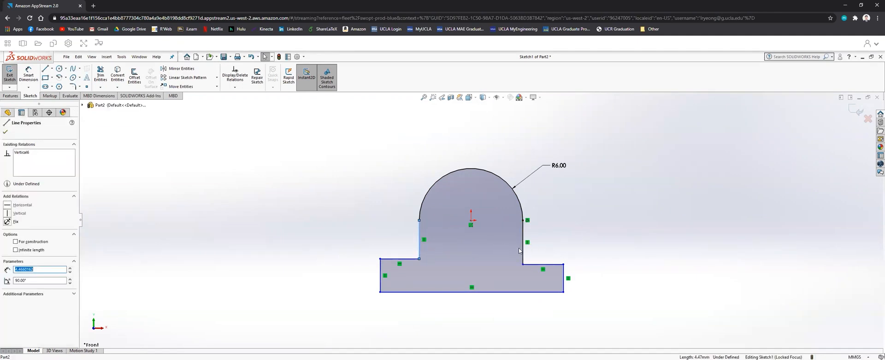
{"action": "left_click", "coordinate": [522, 252], "text": "ctrl"}
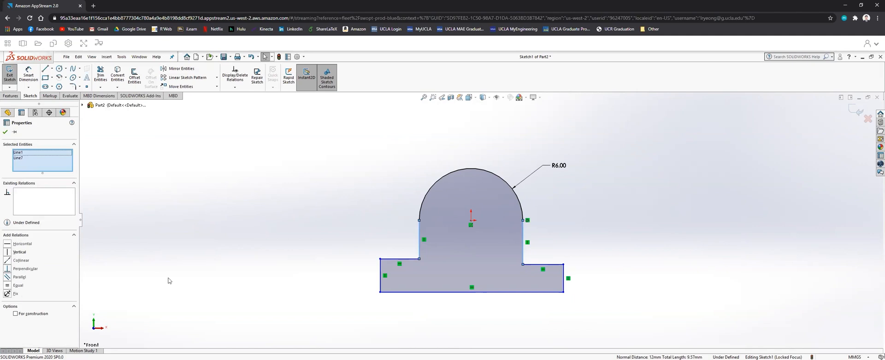
{"action": "left_click", "coordinate": [8, 286]}
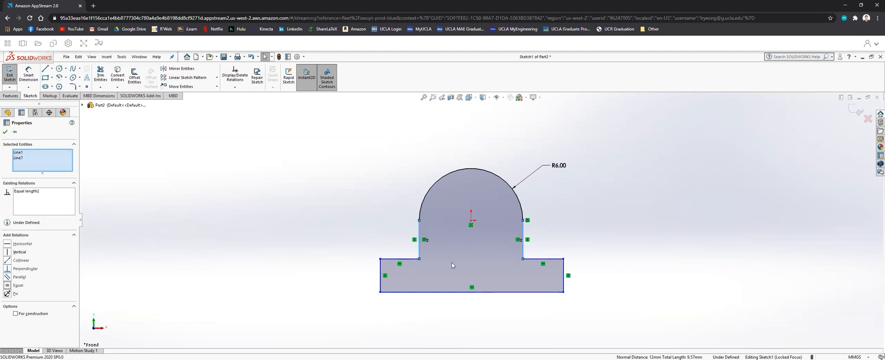
{"action": "left_click", "coordinate": [6, 132]}
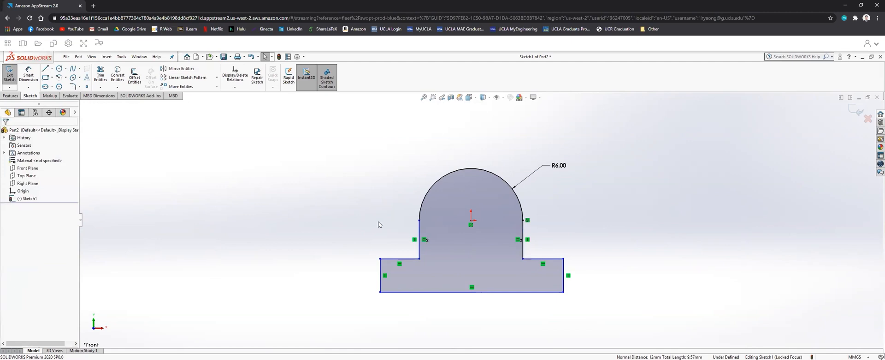
- Delete the midpoint and horizontal relations from the horizontal ledge line on the base's left side
{"action": "left_click", "coordinate": [400, 260]}
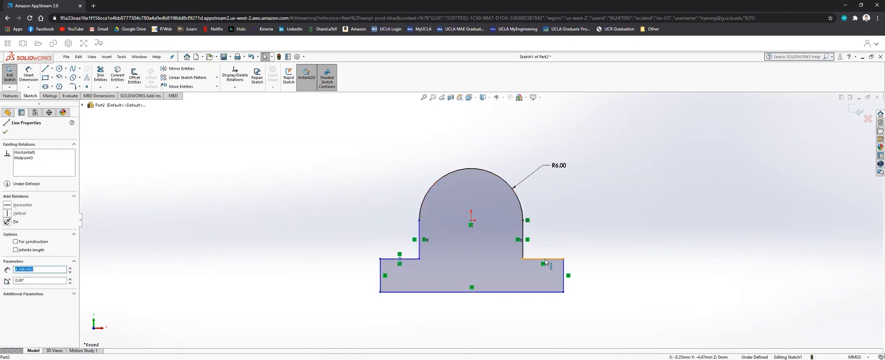
{"action": "left_click", "coordinate": [29, 157]}
{"action": "key", "text": "Delete"}
{"action": "left_click", "coordinate": [32, 153]}
{"action": "key", "text": "Delete"}
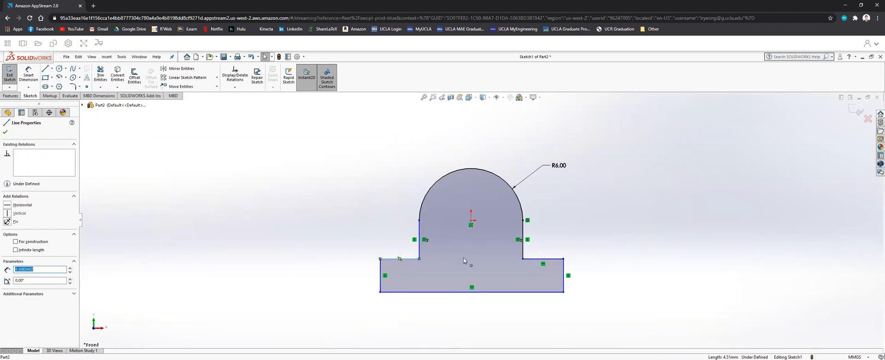
- Add an Equal relation between the two horizontal ledge lines on top of the base
{"action": "left_click", "coordinate": [542, 259]}
{"action": "left_click", "coordinate": [399, 259], "text": "ctrl"}
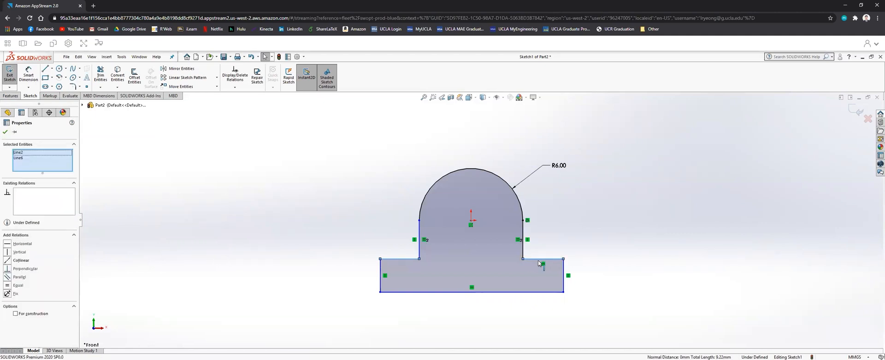
{"action": "left_click", "coordinate": [8, 285]}
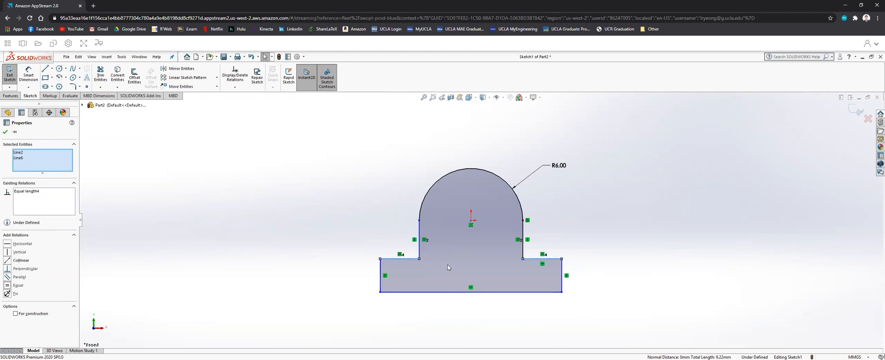
{"action": "left_click", "coordinate": [6, 133]}
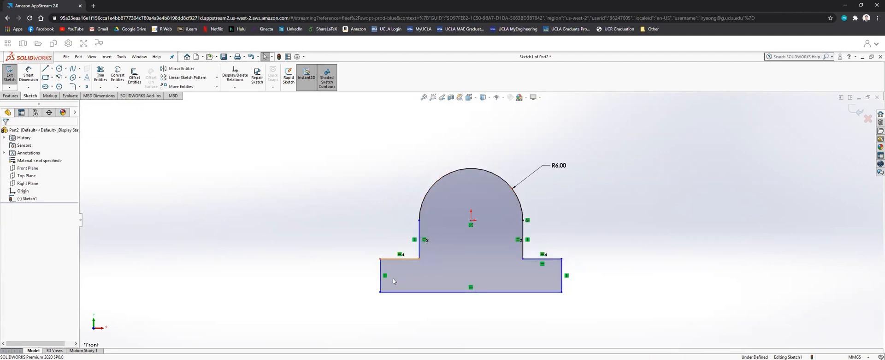
- Add an Equal relation between the two outer vertical end lines of the base
{"action": "left_click", "coordinate": [380, 286]}
{"action": "left_click", "coordinate": [562, 286], "text": "ctrl"}
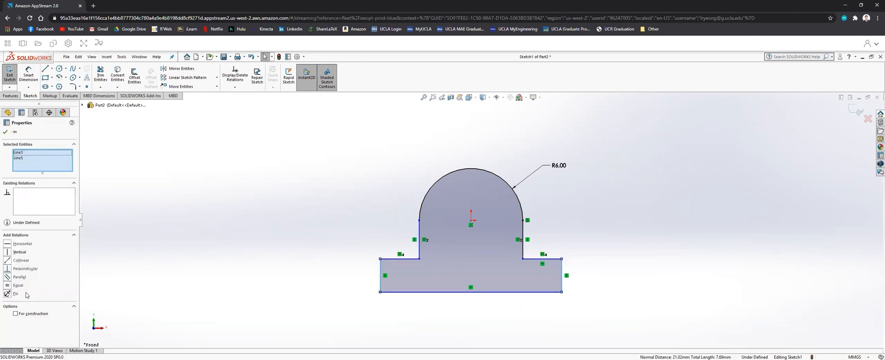
{"action": "left_click", "coordinate": [11, 286]}
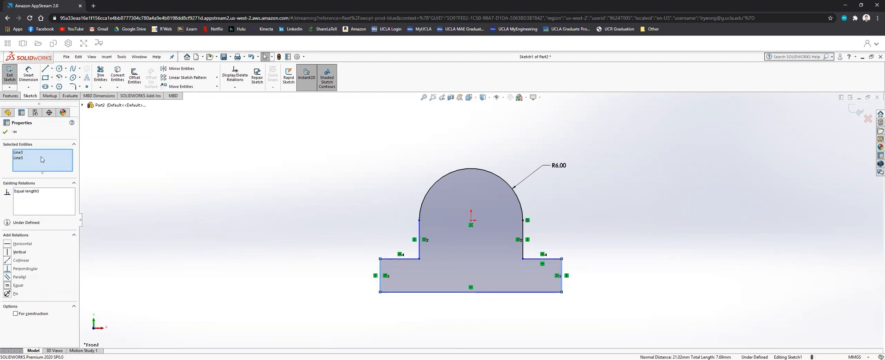
{"action": "left_click", "coordinate": [5, 132]}
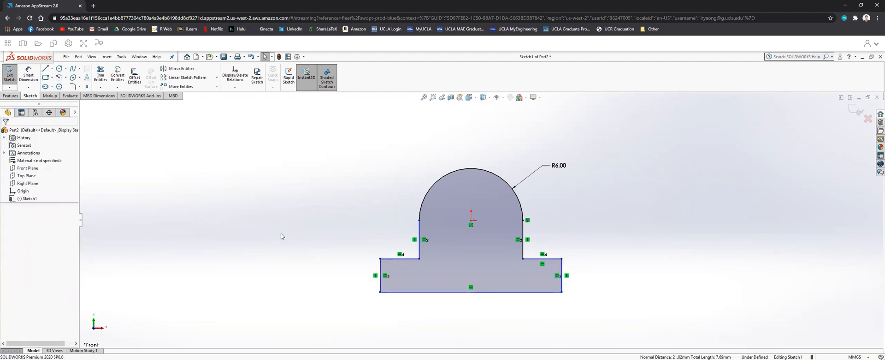
- Dimension the right vertical line below the arc to 8 mm
{"action": "left_click", "coordinate": [28, 74]}
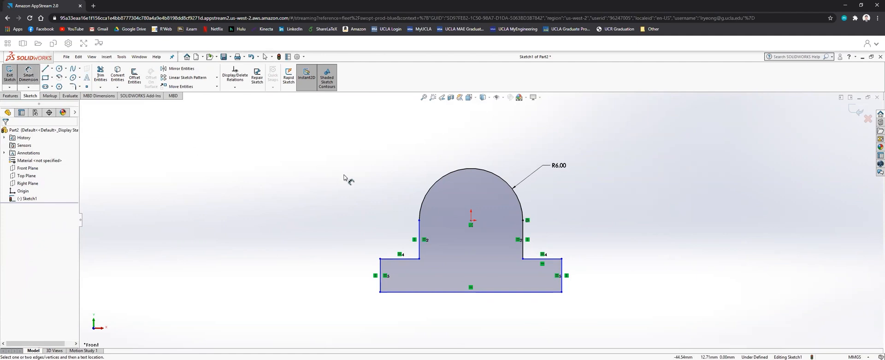
{"action": "left_click", "coordinate": [524, 250]}
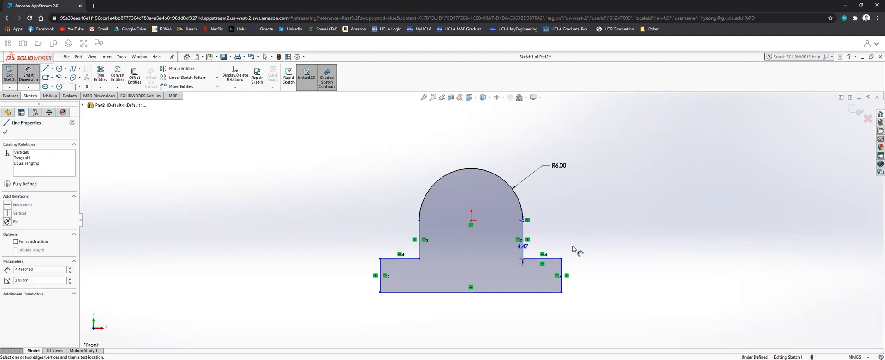
{"action": "left_click", "coordinate": [608, 240]}
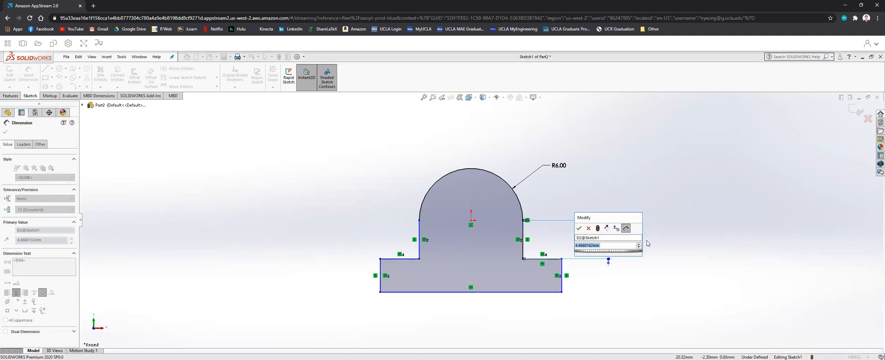
{"action": "type", "text": "8"}
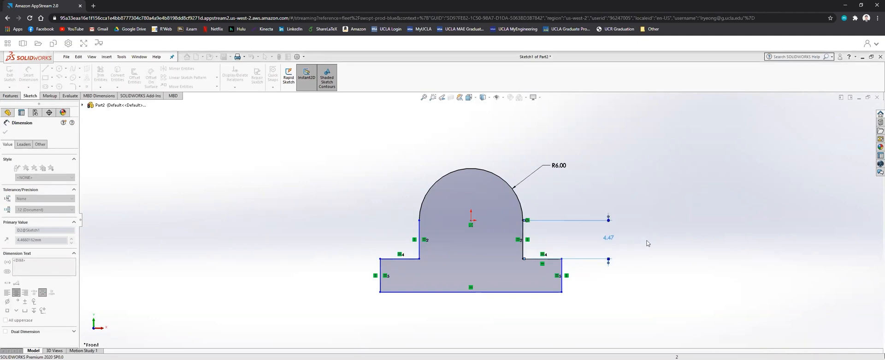
{"action": "key", "text": "Return"}
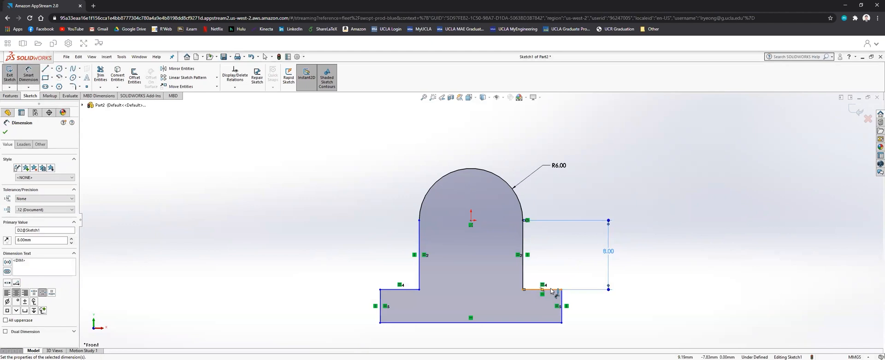
- Dimension the base's right ledge to 5 mm and its outer right end to 3 mm high
{"action": "left_click", "coordinate": [553, 289]}
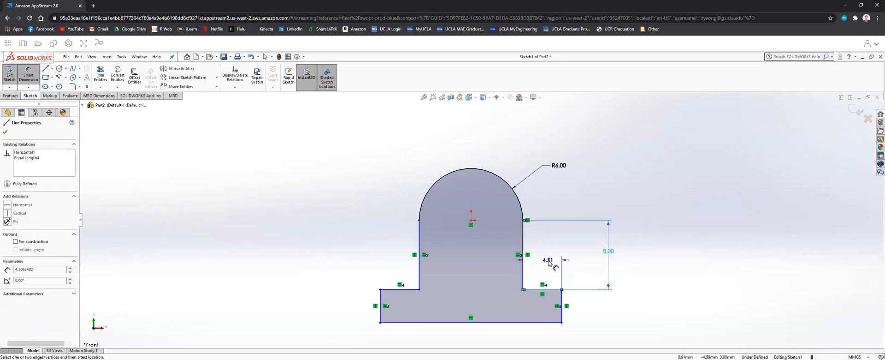
{"action": "left_click", "coordinate": [549, 261]}
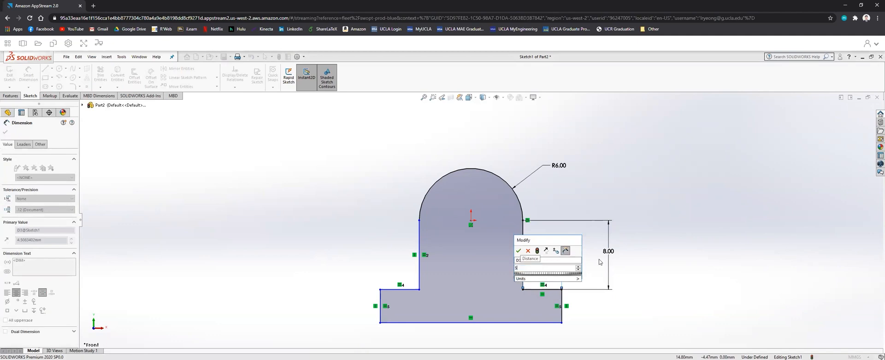
{"action": "key", "text": "Return"}
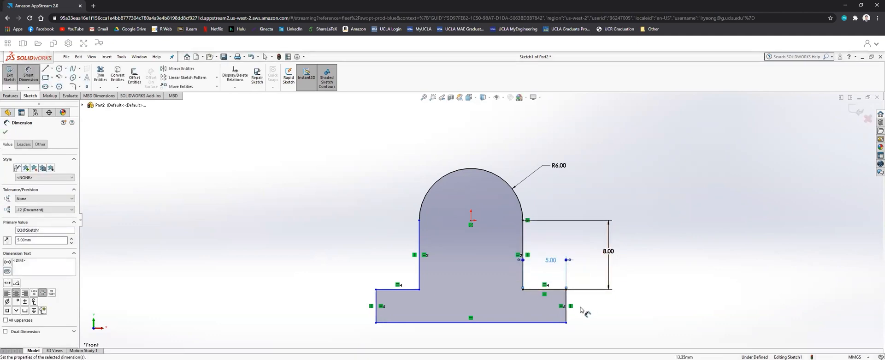
{"action": "left_click", "coordinate": [576, 314]}
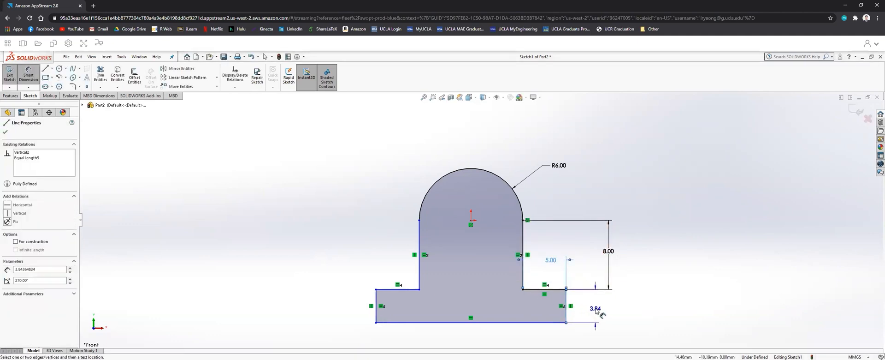
{"action": "left_click", "coordinate": [630, 313]}
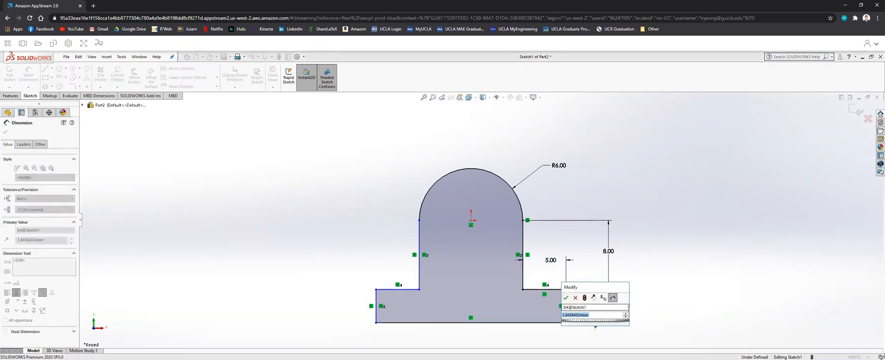
{"action": "type", "text": "3"}
{"action": "key", "text": "Return"}
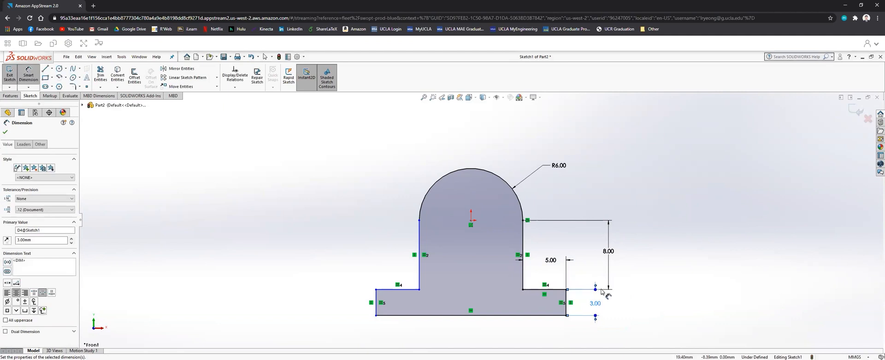
- Sketch a circle inside the arched upper part of the profile, centred on the origin
{"action": "scroll", "coordinate": [515, 257], "scroll_direction": "down", "scroll_amount": 2}
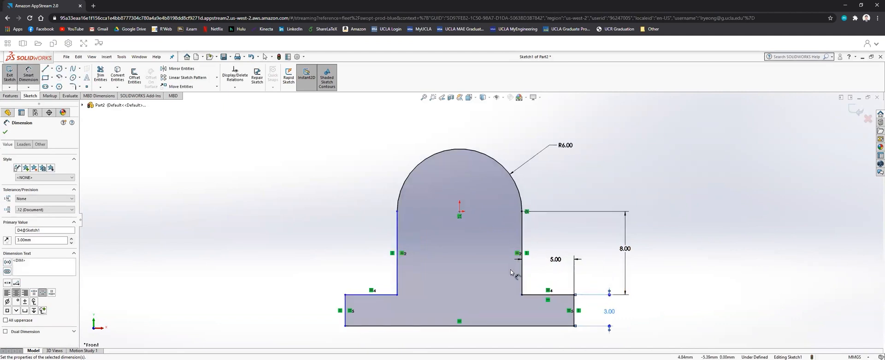
{"action": "left_click", "coordinate": [31, 78]}
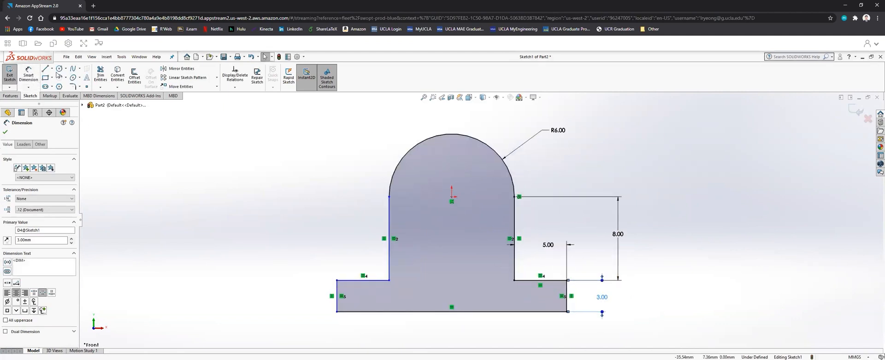
{"action": "left_click", "coordinate": [59, 68]}
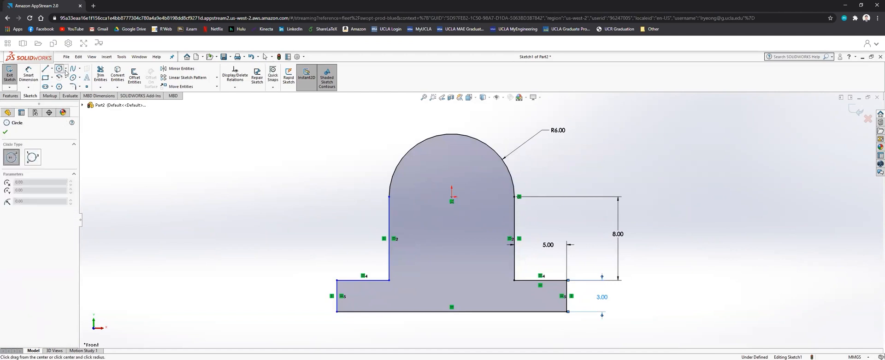
{"action": "left_click", "coordinate": [452, 200]}
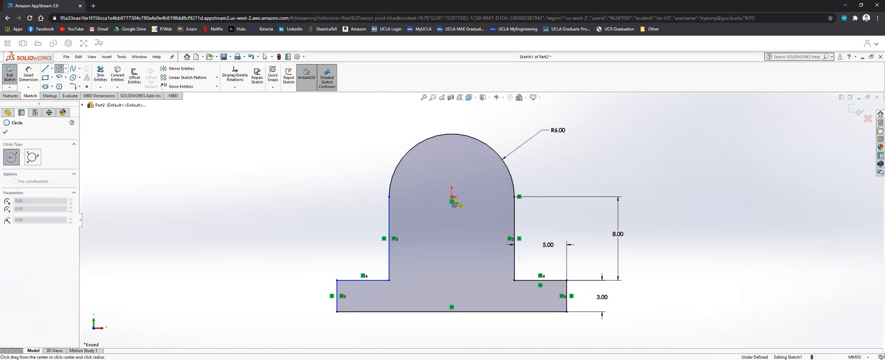
{"action": "left_click", "coordinate": [476, 197]}
{"action": "left_click", "coordinate": [60, 69]}
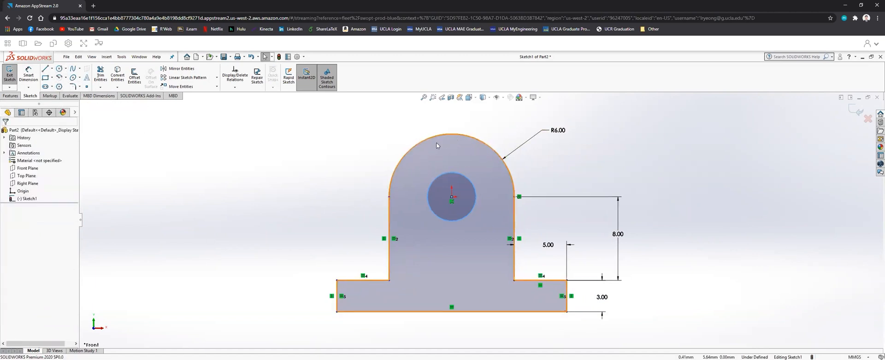
- Dimension the diameter of the circle in the arched upper part to 8 mm
{"action": "left_click", "coordinate": [29, 74]}
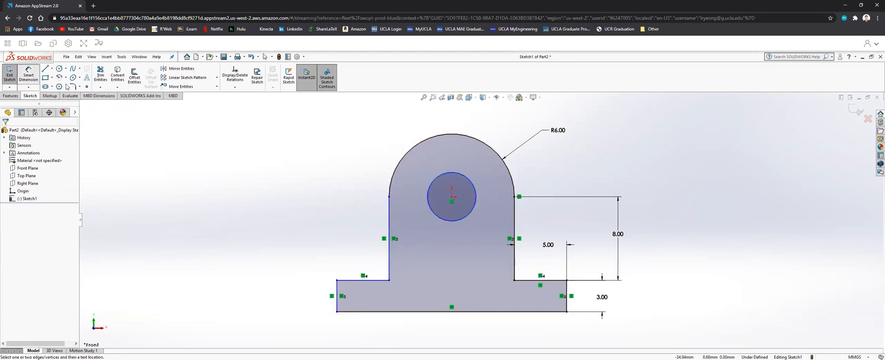
{"action": "left_click", "coordinate": [457, 176]}
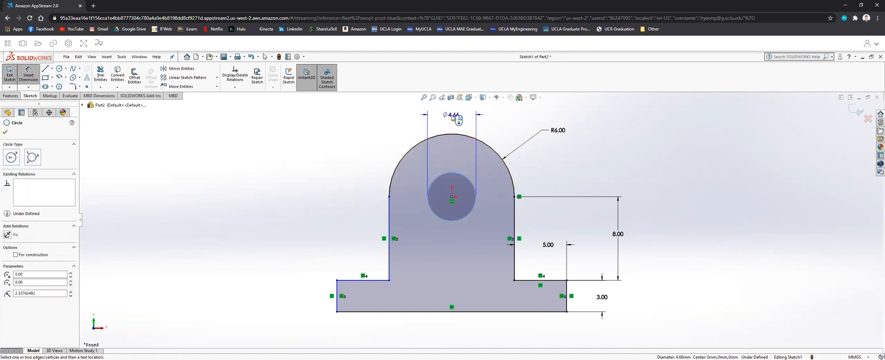
{"action": "left_click", "coordinate": [455, 119]}
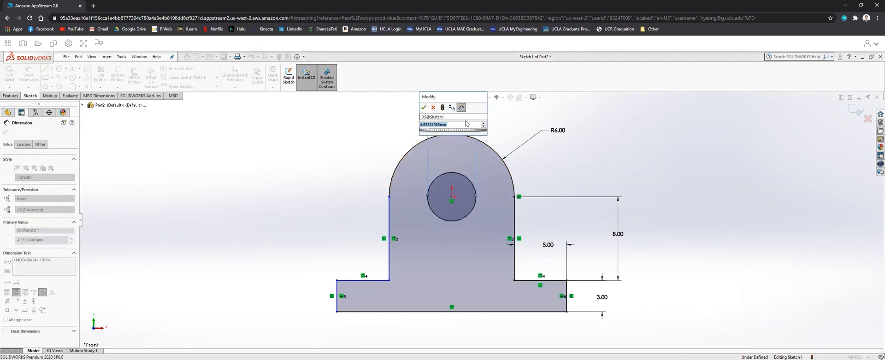
{"action": "type", "text": "8mm"}
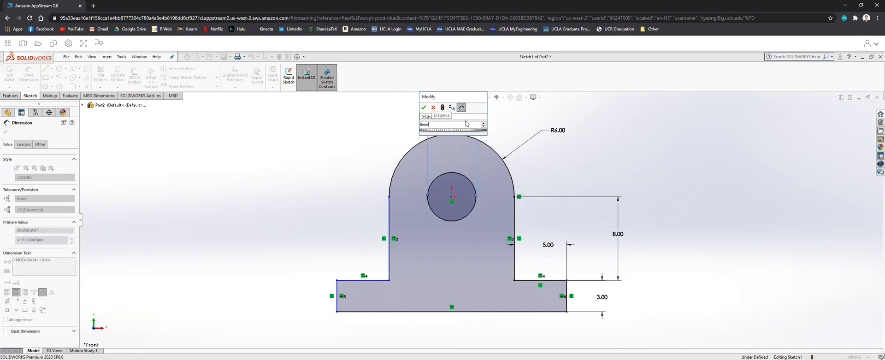
{"action": "key", "text": "Return"}
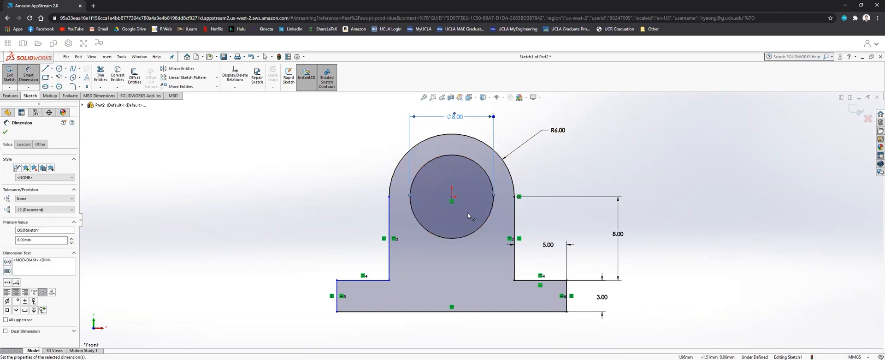
{"action": "left_click", "coordinate": [29, 77]}
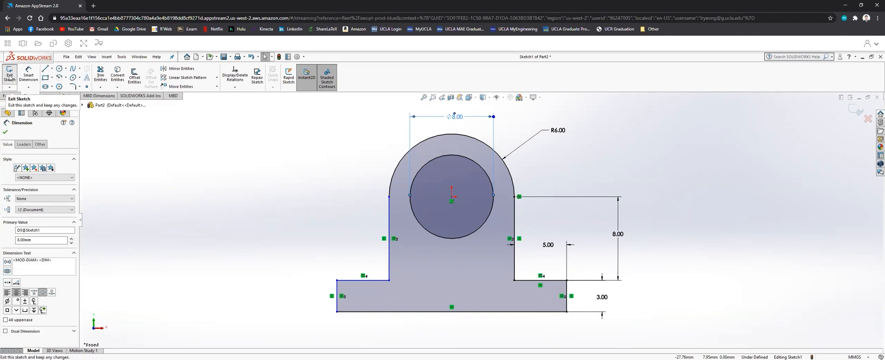
- Exit the bracket sketch and extrude the profile as a Blind boss 5 mm deep
{"action": "left_click", "coordinate": [9, 76]}
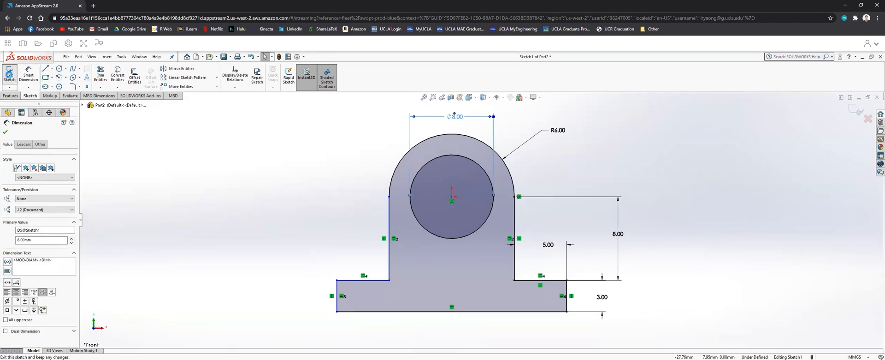
{"action": "left_click", "coordinate": [10, 96]}
{"action": "left_click", "coordinate": [13, 78]}
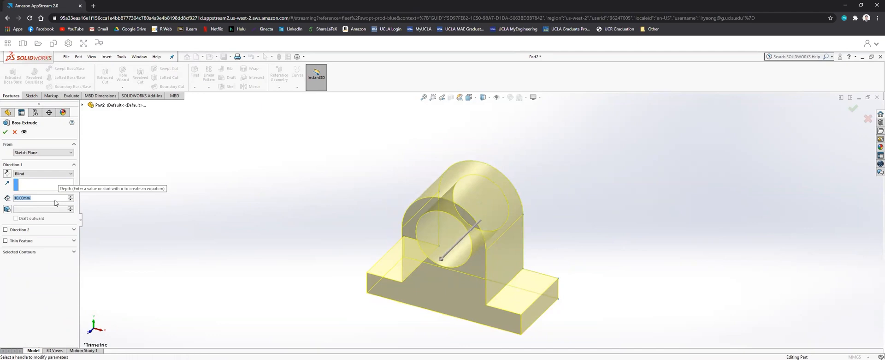
{"action": "type", "text": "5"}
{"action": "key", "text": "Return"}
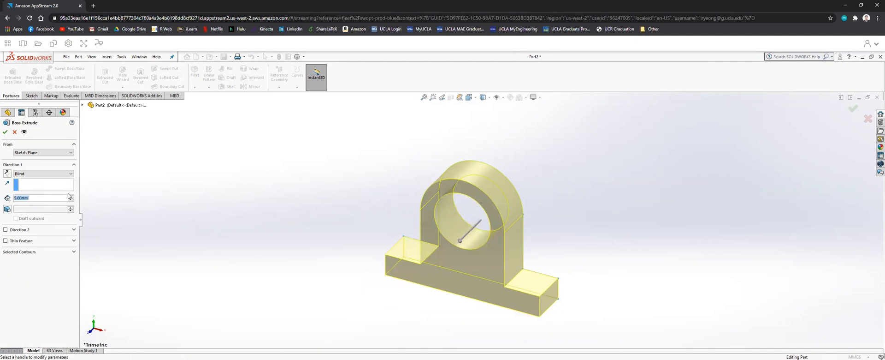
{"action": "left_click", "coordinate": [32, 174]}
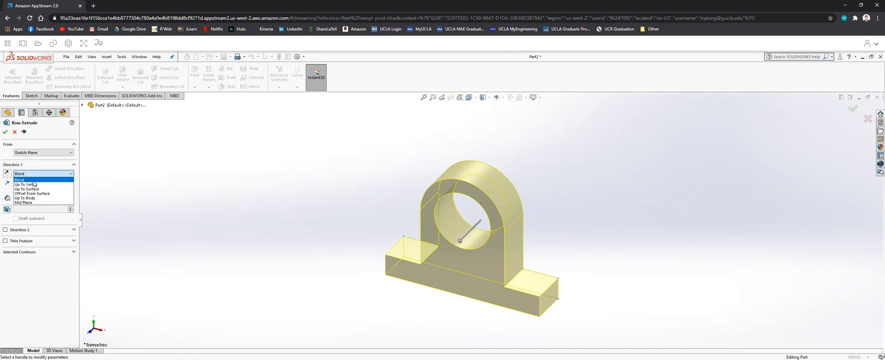
{"action": "left_click", "coordinate": [33, 181]}
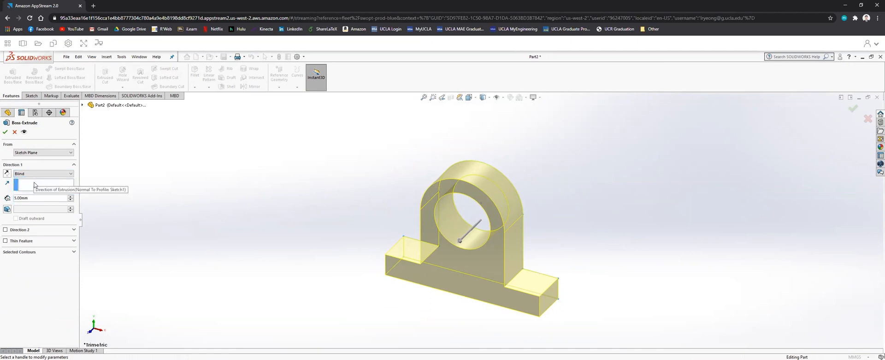
{"action": "left_click", "coordinate": [5, 132]}
{"action": "left_click", "coordinate": [298, 227]}
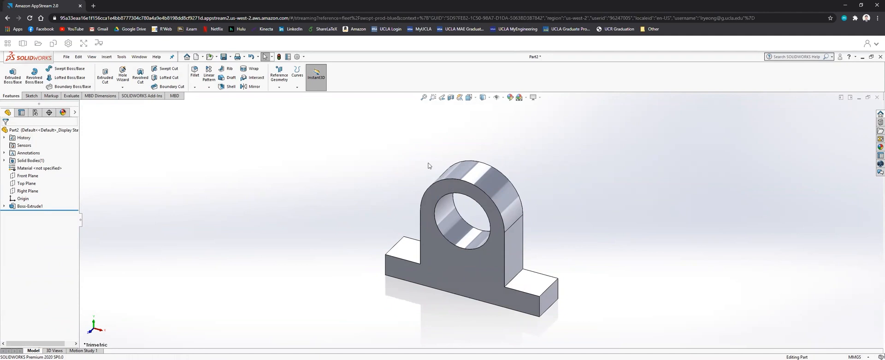
- Change the whole bracket part's appearance colour to black
{"action": "right_click", "coordinate": [26, 131]}
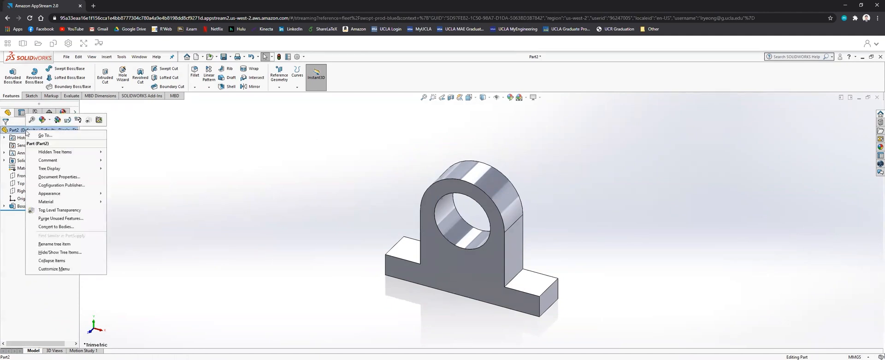
{"action": "left_click", "coordinate": [50, 121]}
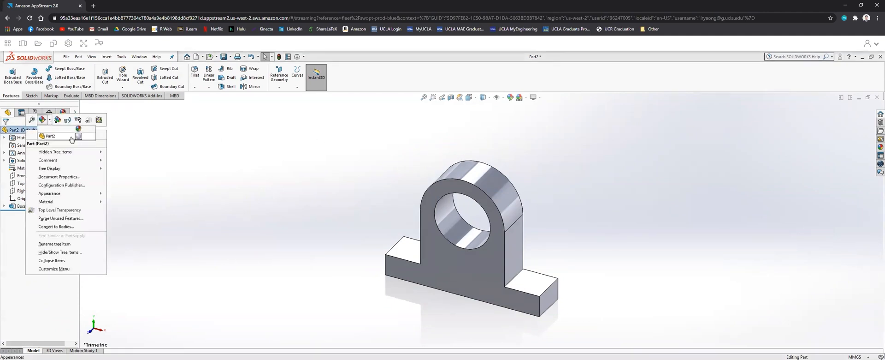
{"action": "left_click", "coordinate": [78, 137]}
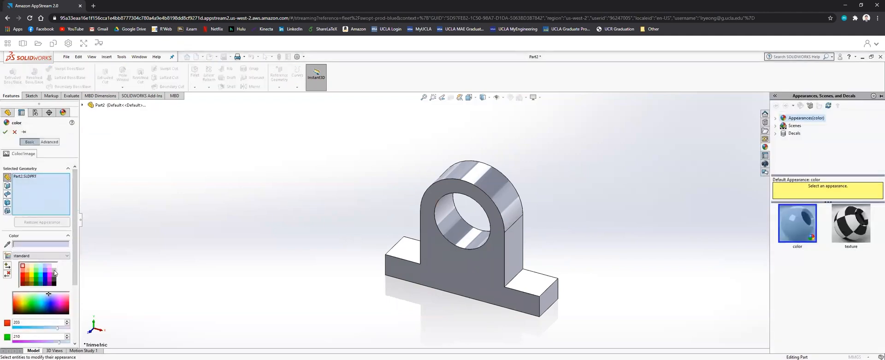
{"action": "left_click", "coordinate": [55, 284]}
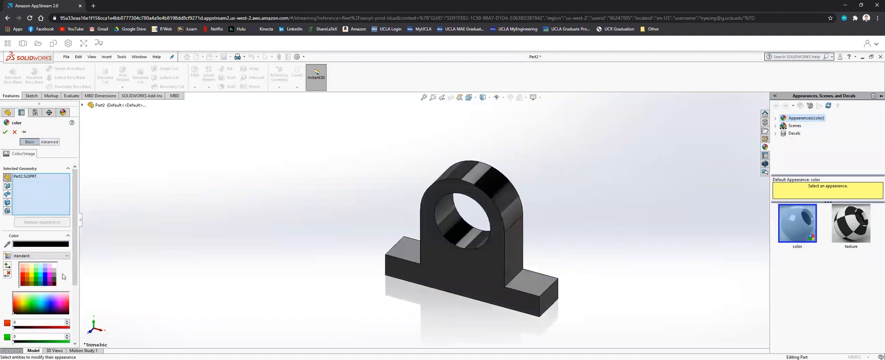
{"action": "left_click", "coordinate": [5, 132]}
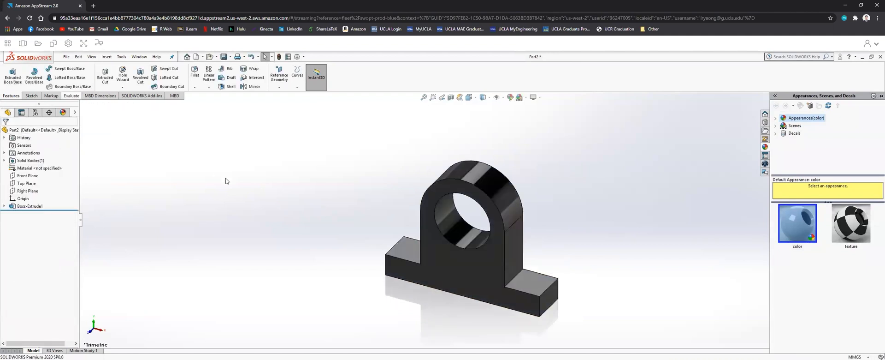
- Save the bracket part in Documents under the file name fixedBracket
{"action": "left_click", "coordinate": [67, 56]}
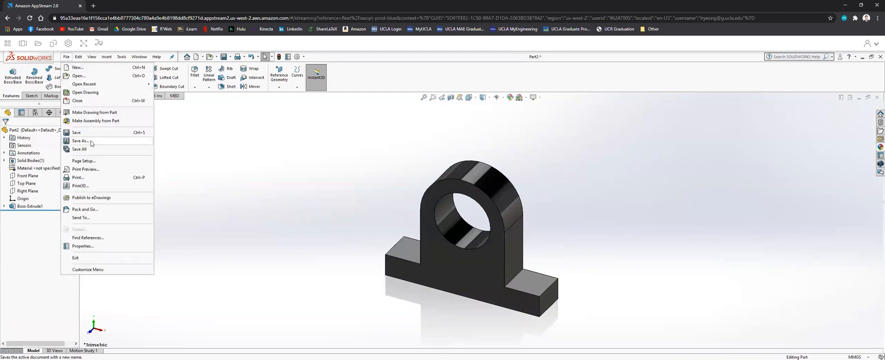
{"action": "left_click", "coordinate": [81, 140]}
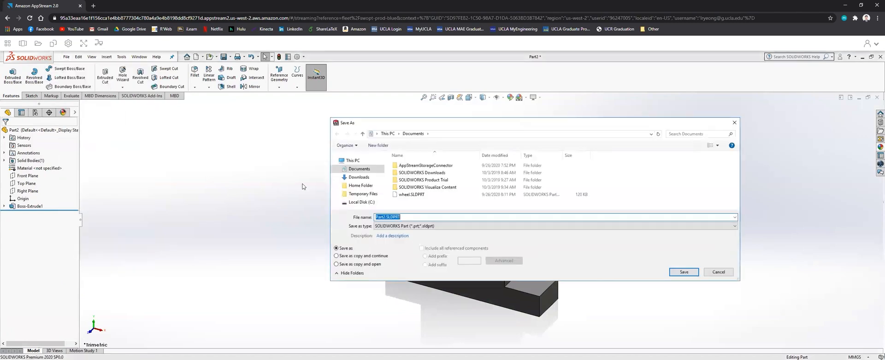
{"action": "type", "text": "fixedBracket"}
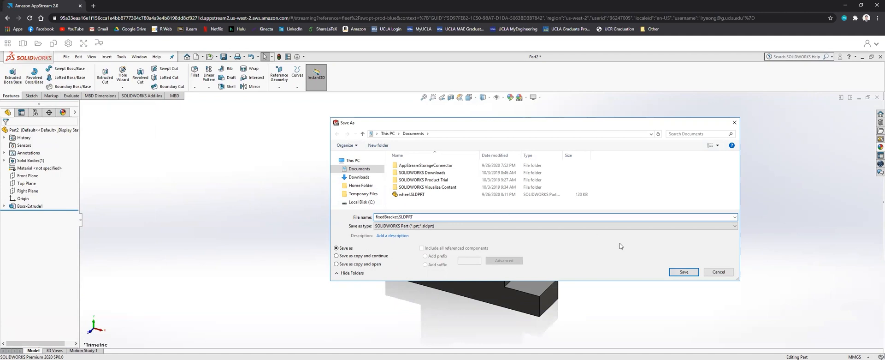
{"action": "left_click", "coordinate": [684, 272]}
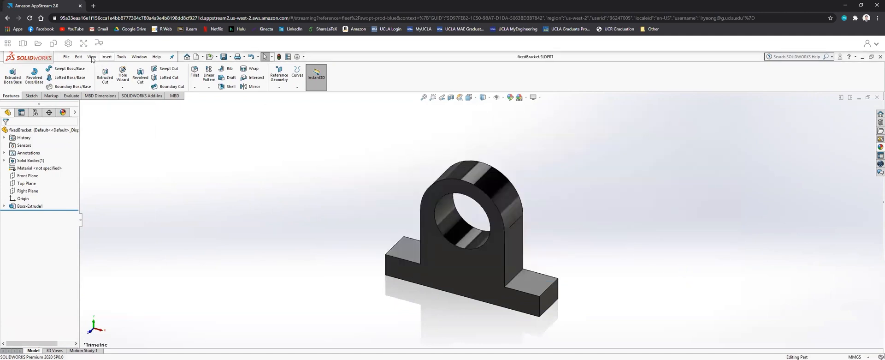
- Create a new part document and start a sketch on the Front Plane
{"action": "left_click", "coordinate": [66, 56]}
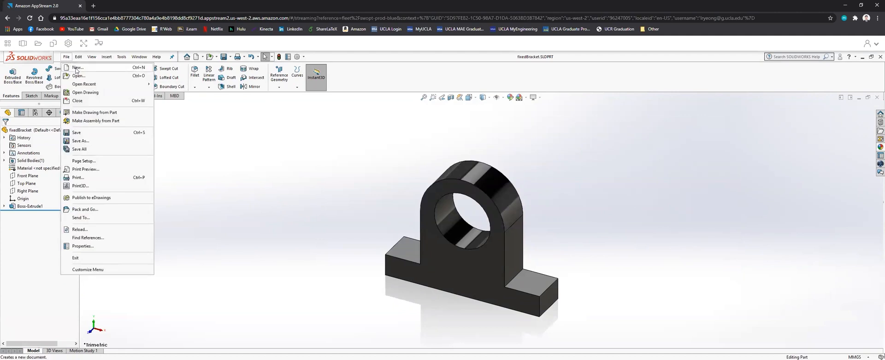
{"action": "left_click", "coordinate": [77, 69]}
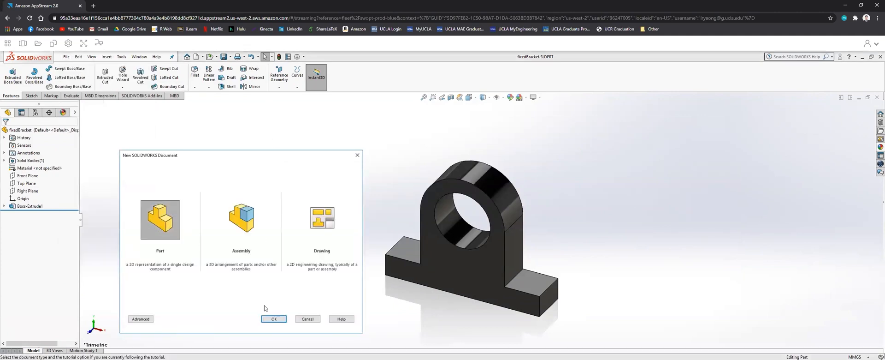
{"action": "left_click", "coordinate": [275, 318]}
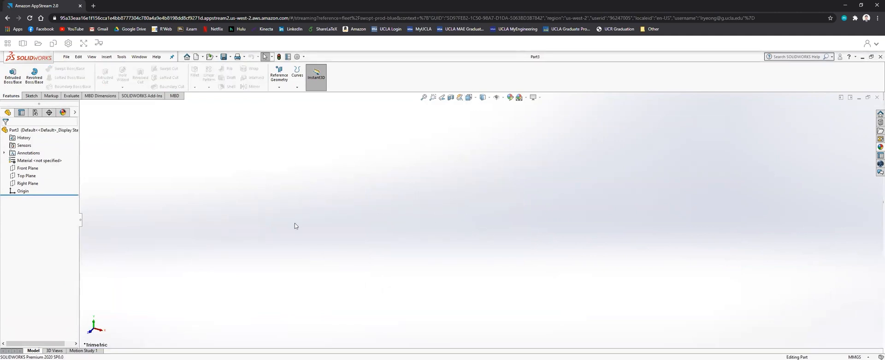
{"action": "left_click", "coordinate": [28, 168]}
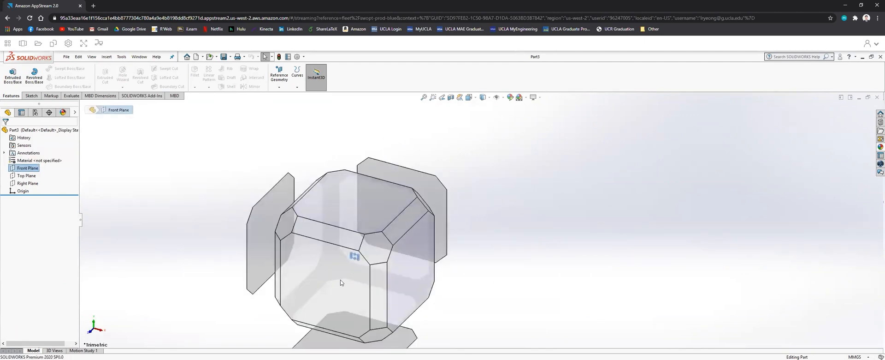
{"action": "left_click", "coordinate": [332, 278]}
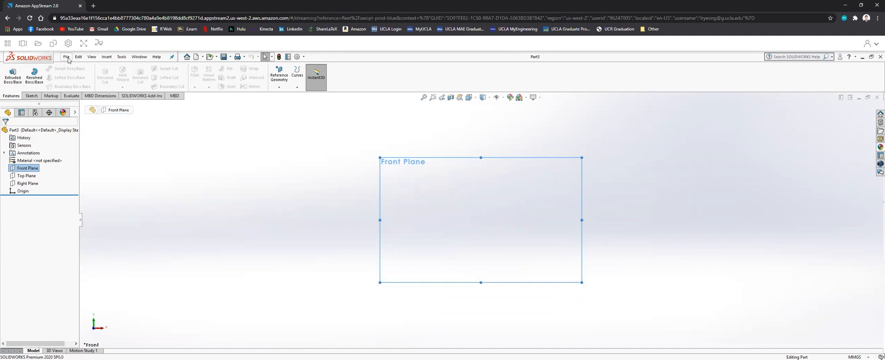
{"action": "left_click", "coordinate": [10, 73]}
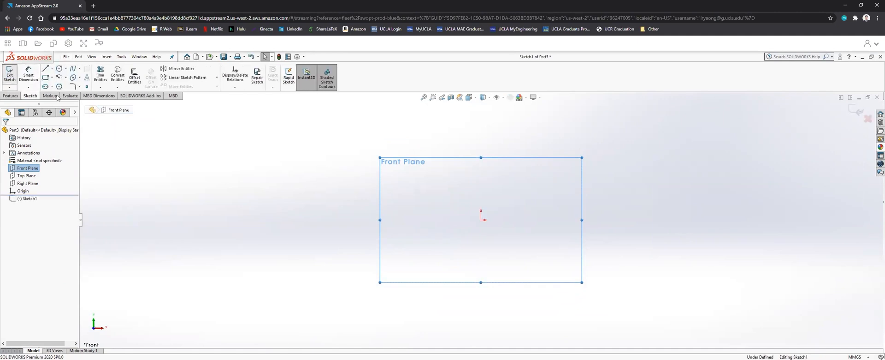
- Sketch a circle about 30 mm in diameter centred on the origin
{"action": "left_click", "coordinate": [59, 69]}
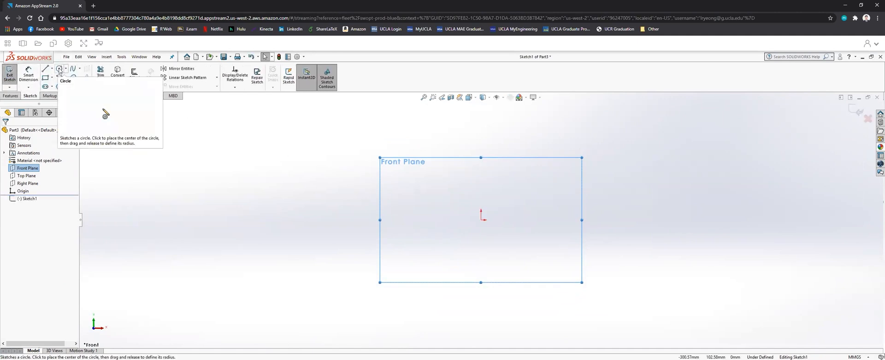
{"action": "left_click", "coordinate": [481, 220]}
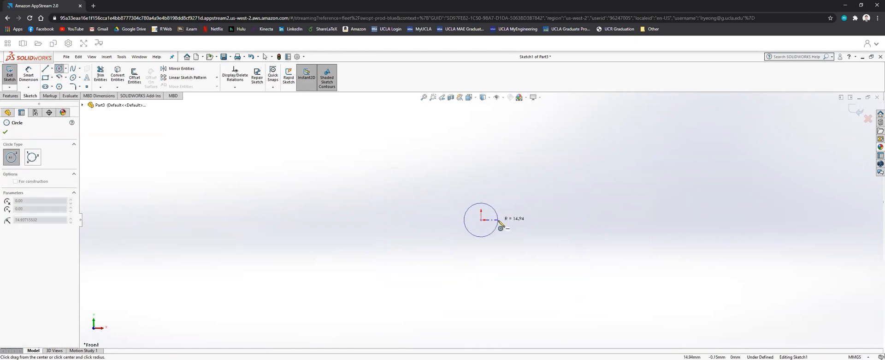
{"action": "left_click", "coordinate": [500, 226]}
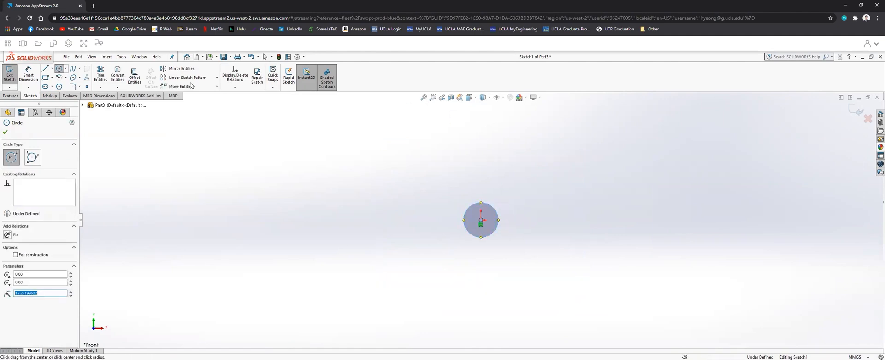
{"action": "left_click", "coordinate": [60, 71]}
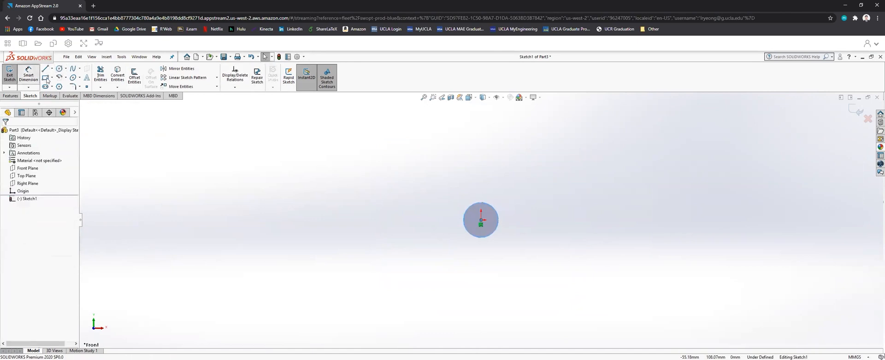
- Dimension the circle's diameter to 8 mm
{"action": "left_click", "coordinate": [482, 204]}
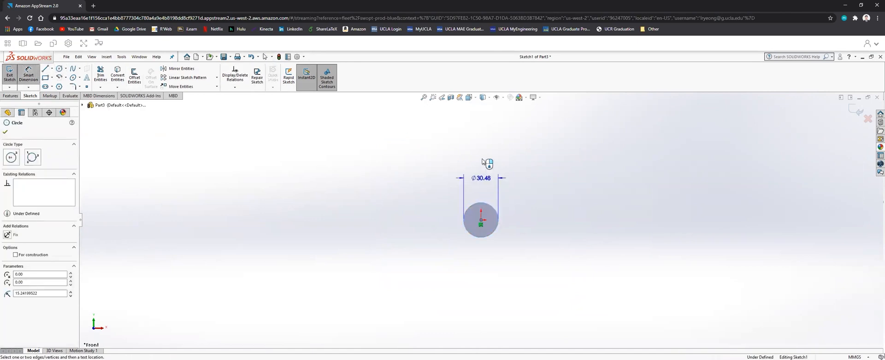
{"action": "left_click", "coordinate": [487, 158]}
{"action": "type", "text": "8mm"}
{"action": "key", "text": "Return"}
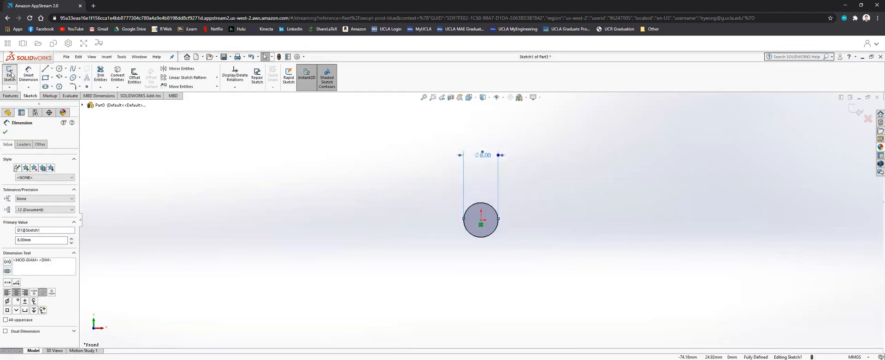
- Finish the circle sketch and extrude it as a boss to a blind depth of 40 mm
{"action": "left_click", "coordinate": [9, 74]}
{"action": "left_click", "coordinate": [12, 96]}
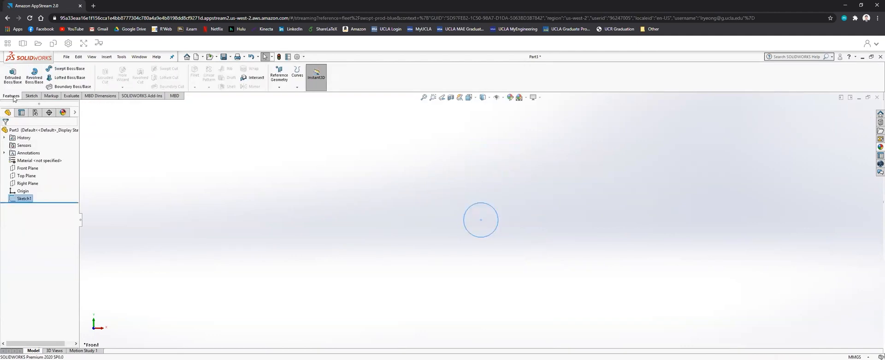
{"action": "left_click", "coordinate": [13, 76]}
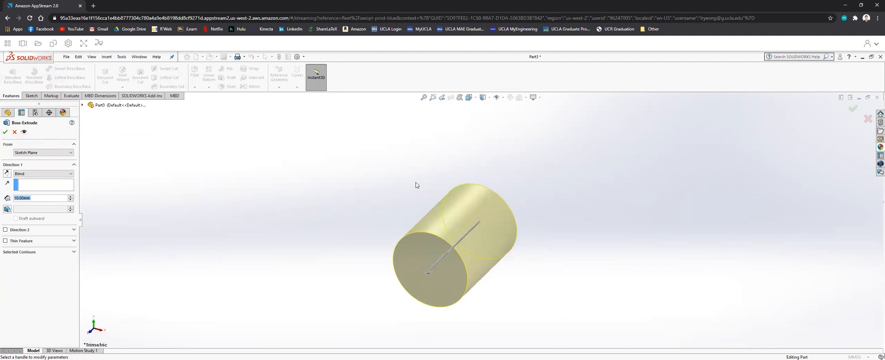
{"action": "type", "text": "40"}
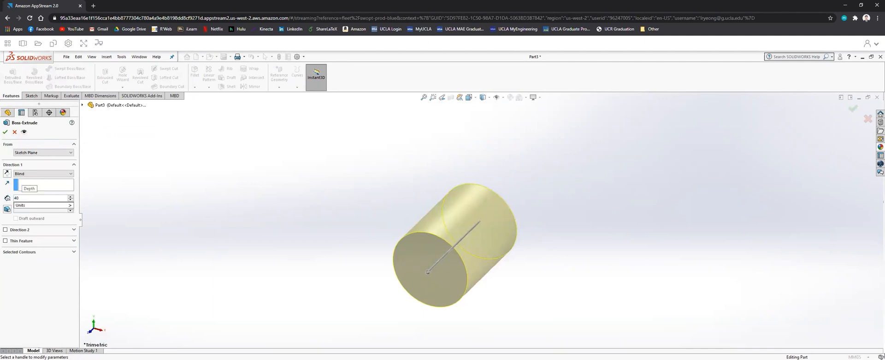
{"action": "key", "text": "Return"}
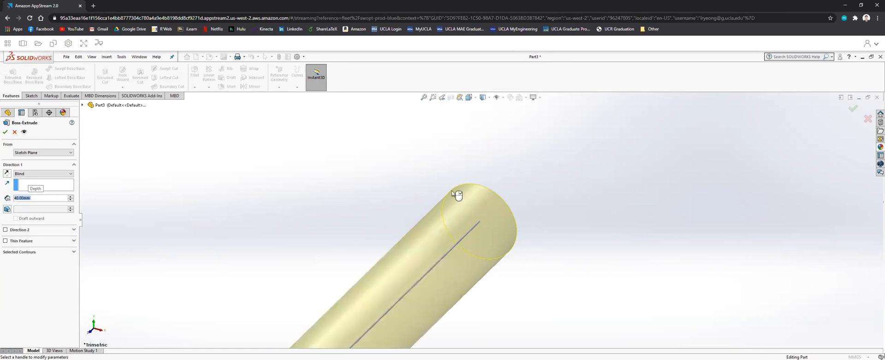
{"action": "scroll", "coordinate": [496, 205], "scroll_direction": "up", "scroll_amount": 4}
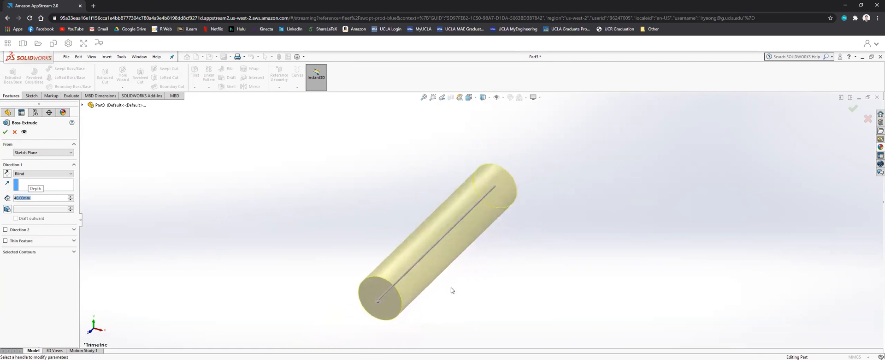
{"action": "left_click", "coordinate": [5, 133]}
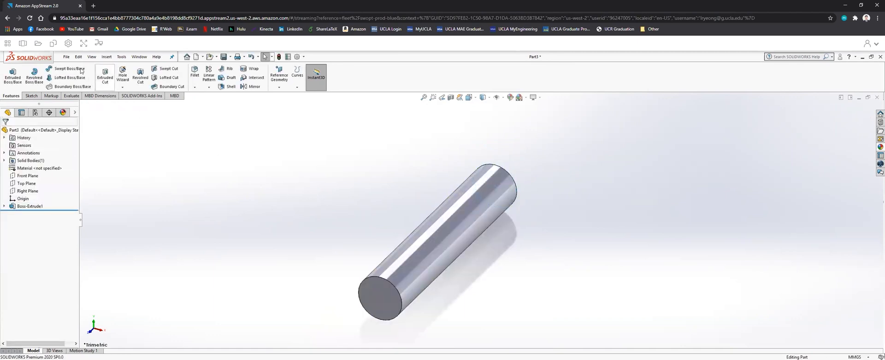
- Save the cylinder part in Documents under the file name shaft
{"action": "left_click", "coordinate": [67, 56]}
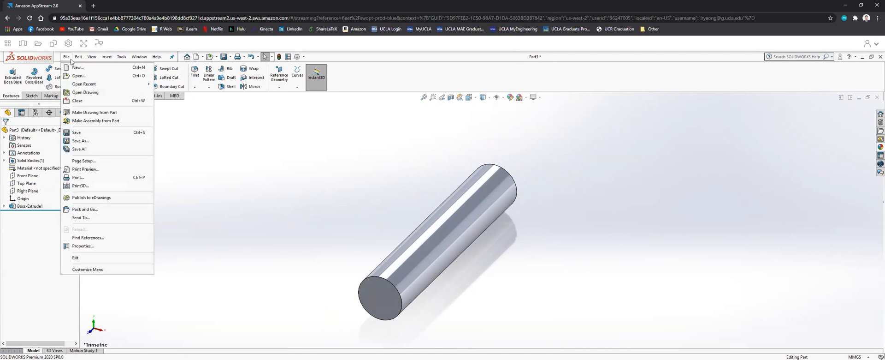
{"action": "left_click", "coordinate": [89, 132]}
{"action": "left_click", "coordinate": [387, 216]}
{"action": "key", "text": "BackSpace"}
{"action": "key", "text": "BackSpace"}
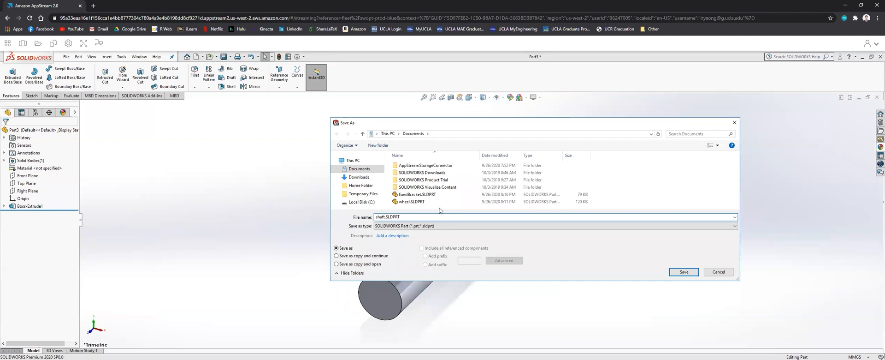
{"action": "left_click", "coordinate": [684, 272]}
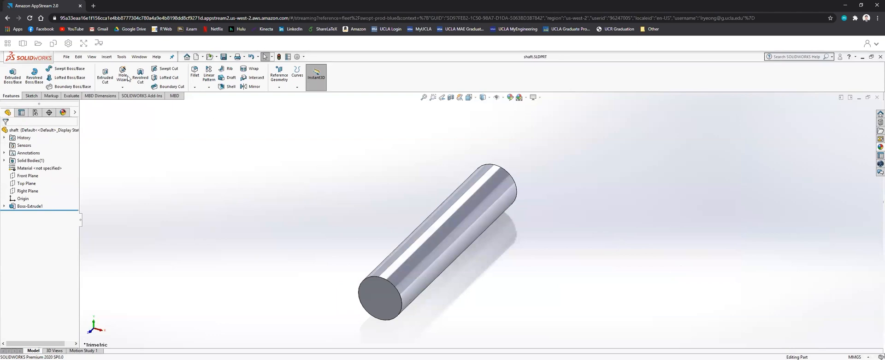
- Create a new part document, orient the view normal to the Front Plane and start a sketch on that plane
{"action": "left_click", "coordinate": [66, 57]}
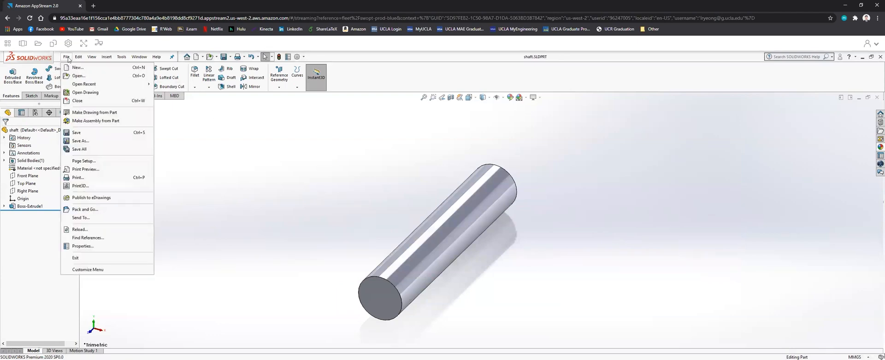
{"action": "left_click", "coordinate": [76, 70]}
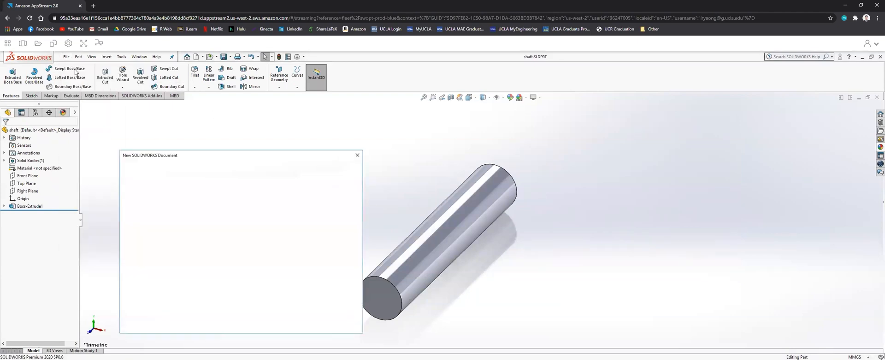
{"action": "left_click", "coordinate": [271, 319]}
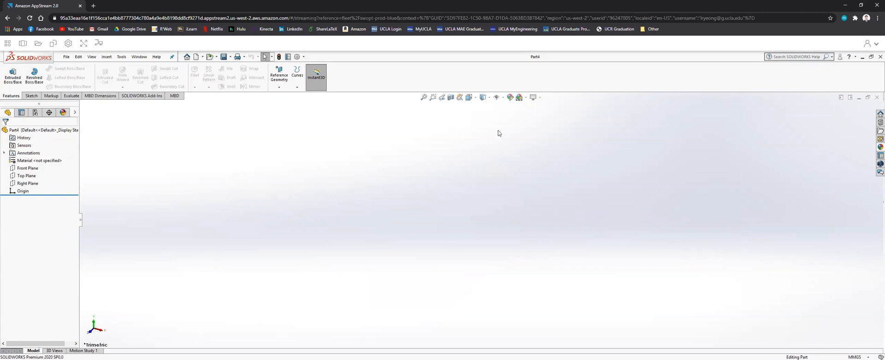
{"action": "left_click", "coordinate": [37, 168]}
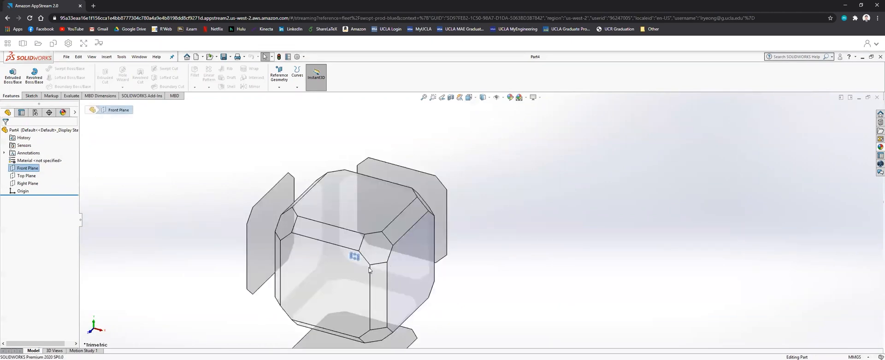
{"action": "left_click", "coordinate": [336, 286]}
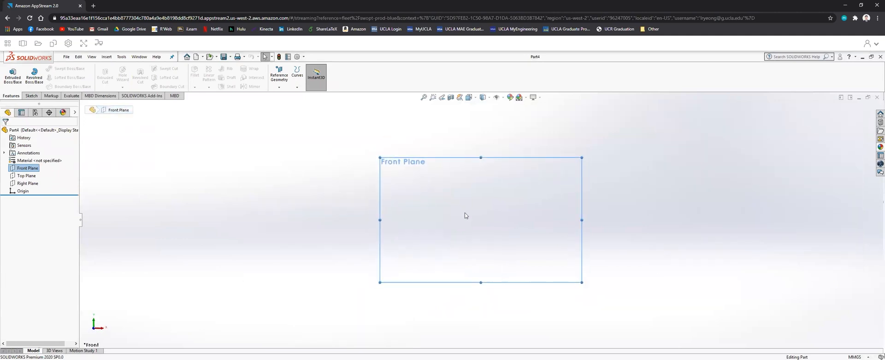
{"action": "left_click", "coordinate": [31, 96]}
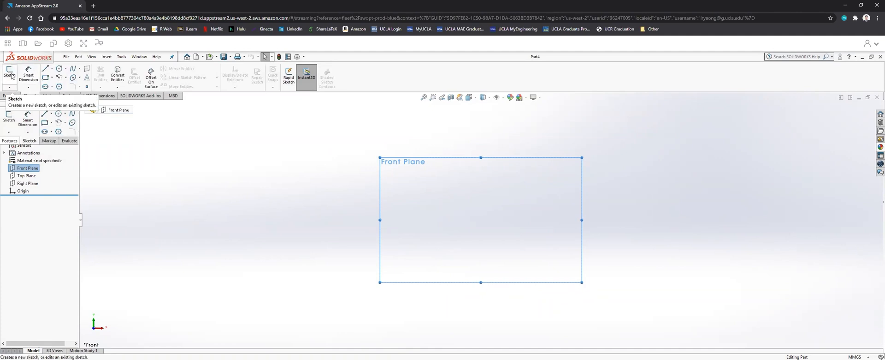
{"action": "left_click", "coordinate": [11, 75]}
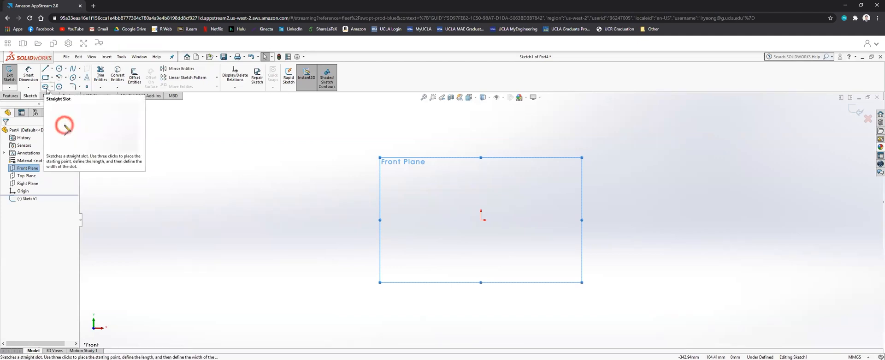
- Sketch a horizontal straight slot from the origin, about 70 mm between arc centres and about 34 mm wide
{"action": "left_click", "coordinate": [46, 86]}
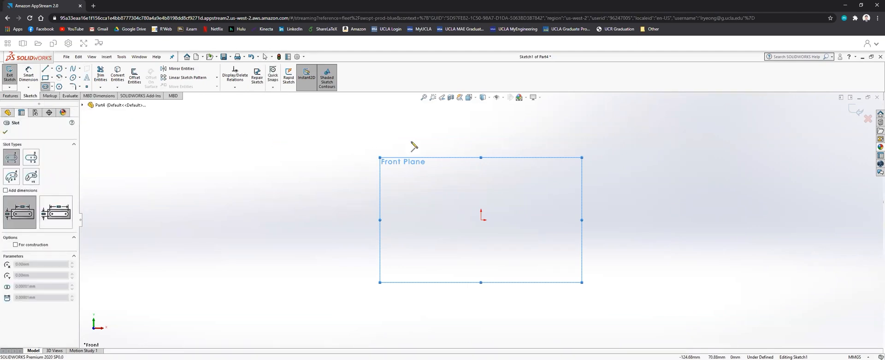
{"action": "scroll", "coordinate": [632, 217], "scroll_direction": "down", "scroll_amount": 2}
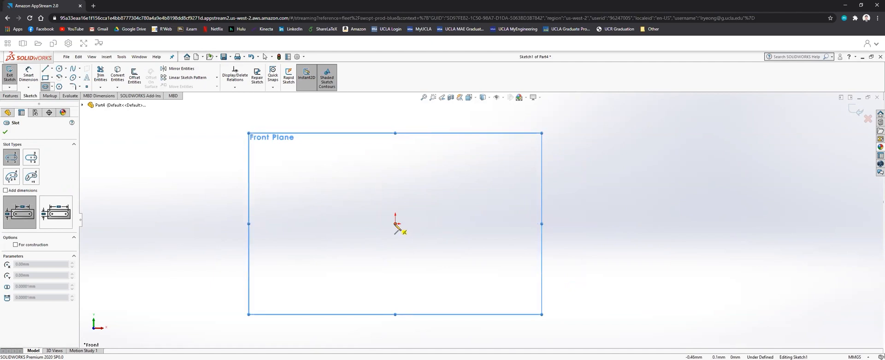
{"action": "left_click", "coordinate": [395, 224]}
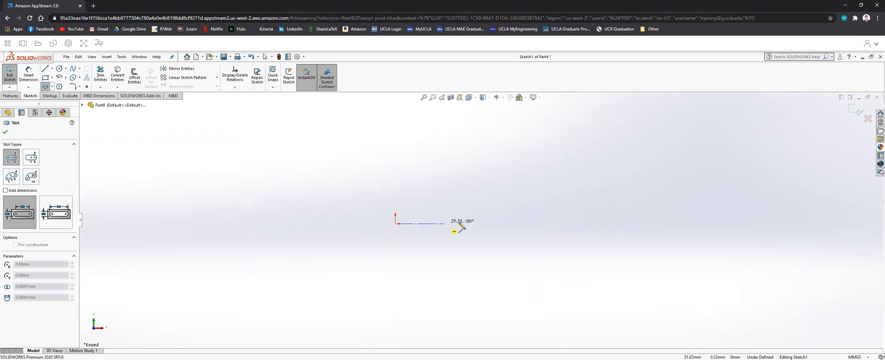
{"action": "left_click", "coordinate": [511, 224]}
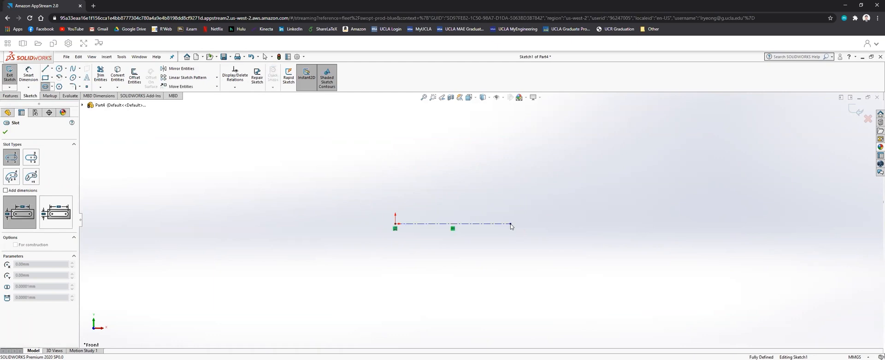
{"action": "left_click", "coordinate": [510, 225]}
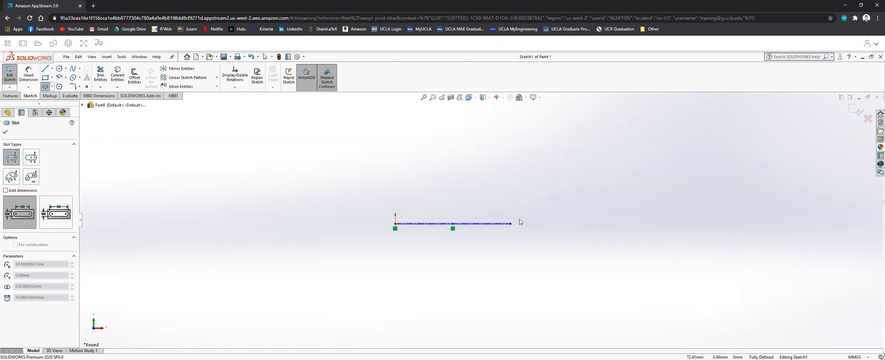
{"action": "left_click", "coordinate": [565, 199]}
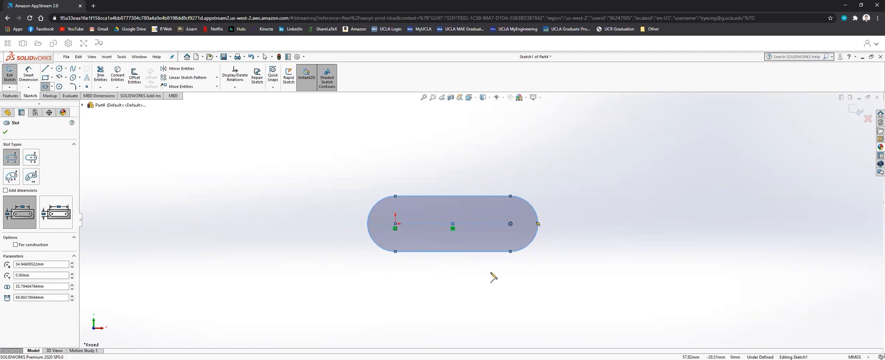
{"action": "left_click", "coordinate": [45, 87]}
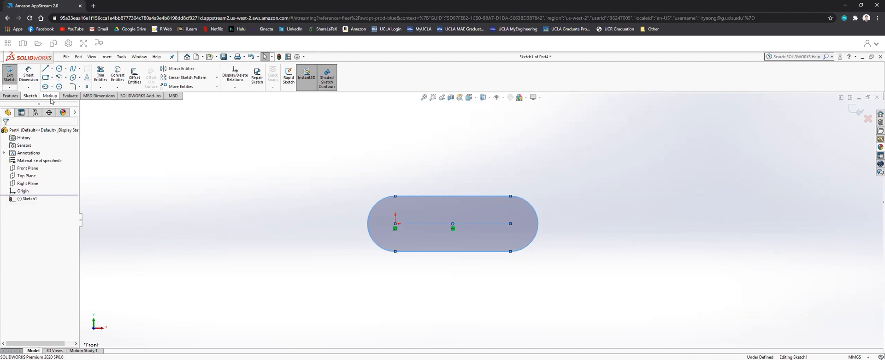
- Dimension the slot's straight lower edge to 36 mm
{"action": "left_click", "coordinate": [28, 73]}
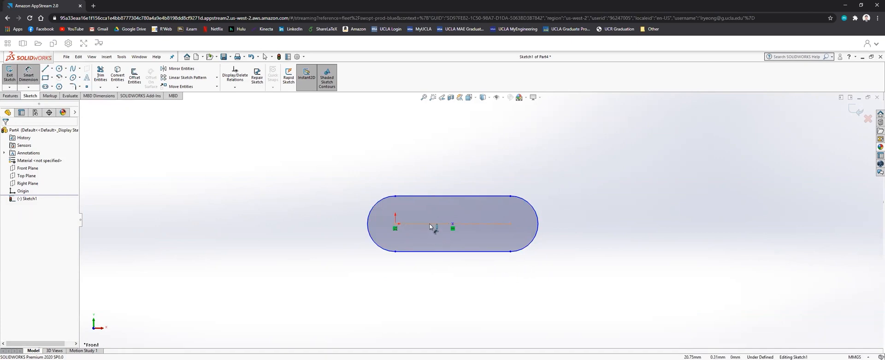
{"action": "left_click", "coordinate": [433, 253]}
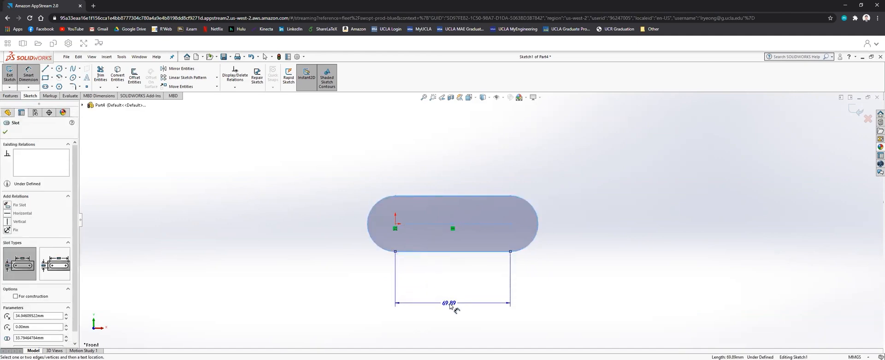
{"action": "left_click", "coordinate": [452, 307]}
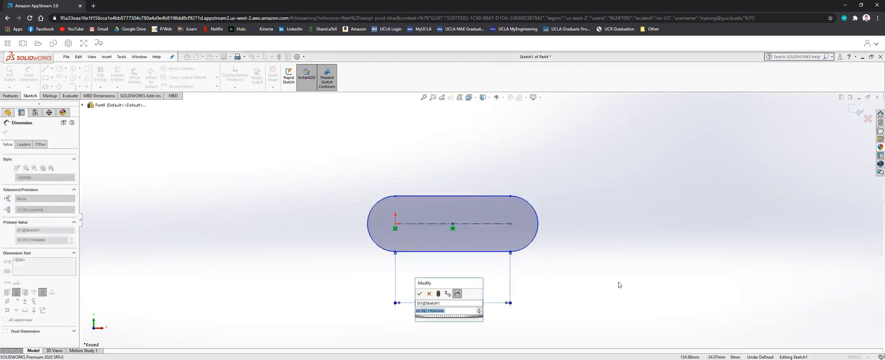
{"action": "type", "text": "36mm"}
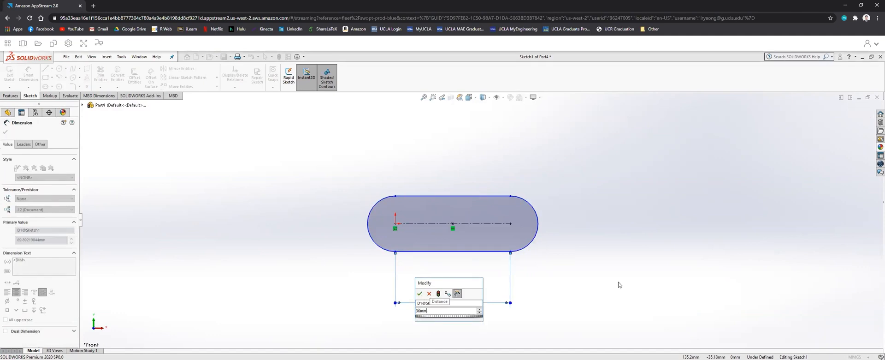
{"action": "key", "text": "Return"}
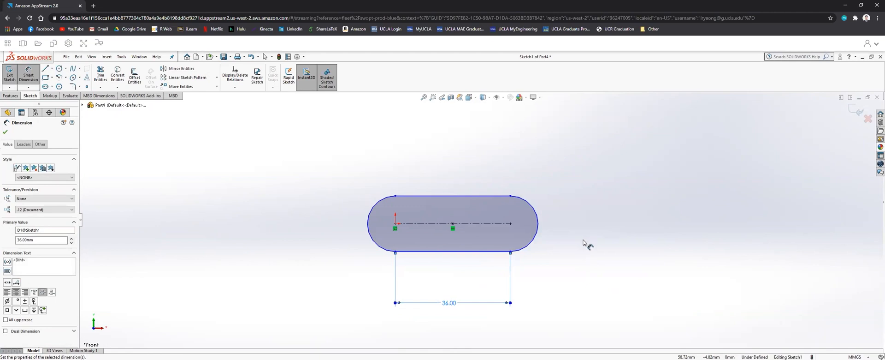
- Dimension the radius of the slot's end arc at the origin to 6 mm
{"action": "left_click", "coordinate": [368, 234]}
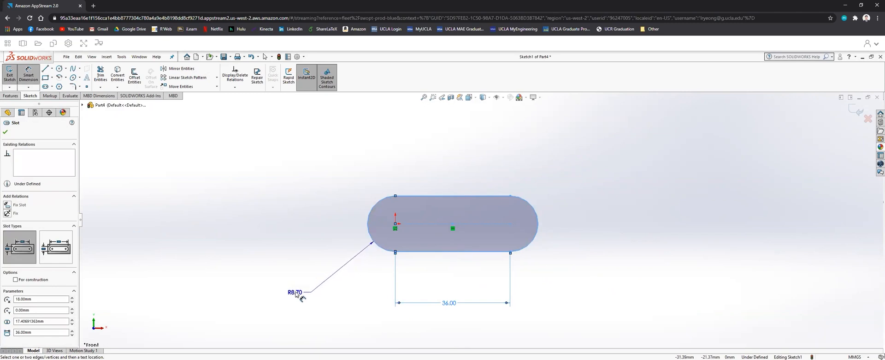
{"action": "left_click", "coordinate": [304, 287]}
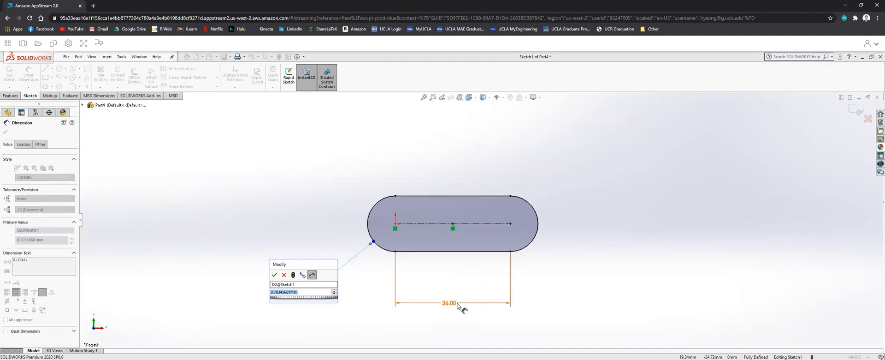
{"action": "type", "text": "6"}
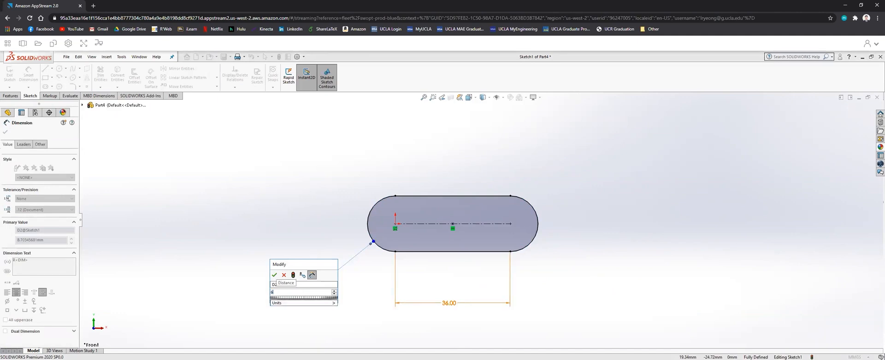
{"action": "type", "text": "mm"}
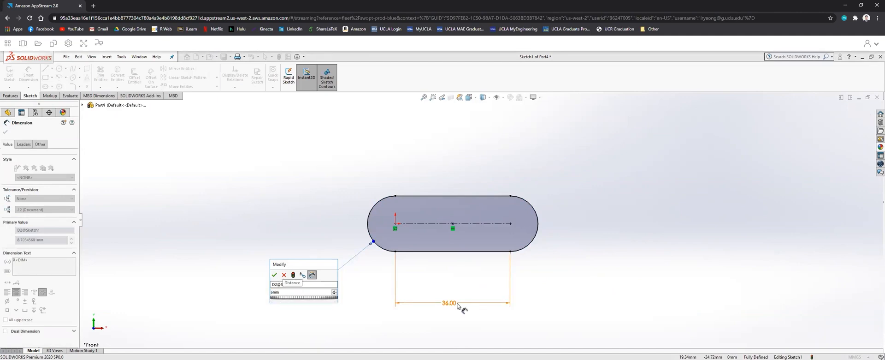
{"action": "key", "text": "Return"}
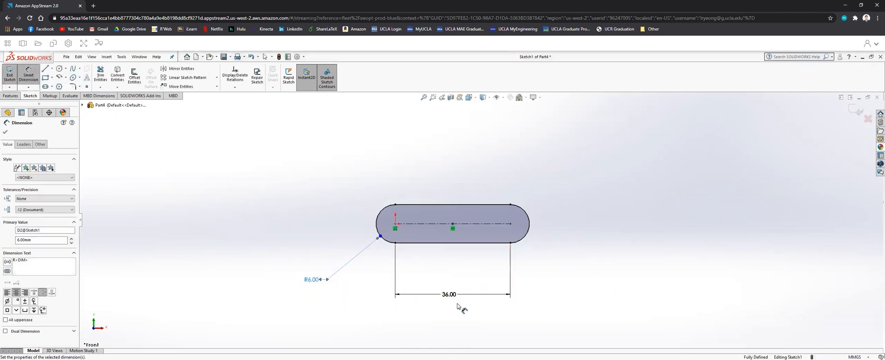
{"action": "scroll", "coordinate": [491, 251], "scroll_direction": "up", "scroll_amount": 3}
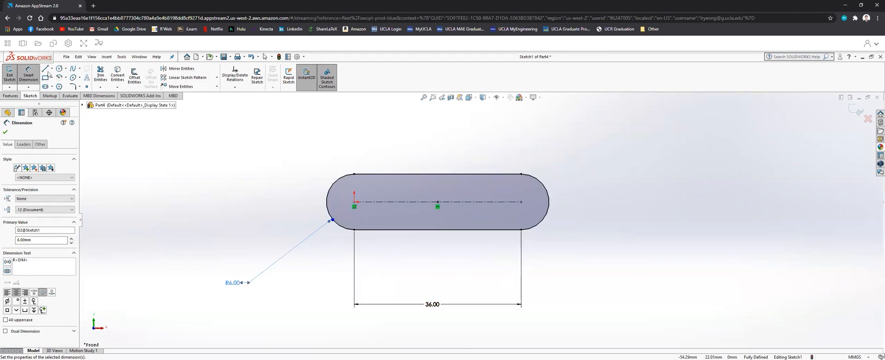
{"action": "left_click", "coordinate": [32, 76]}
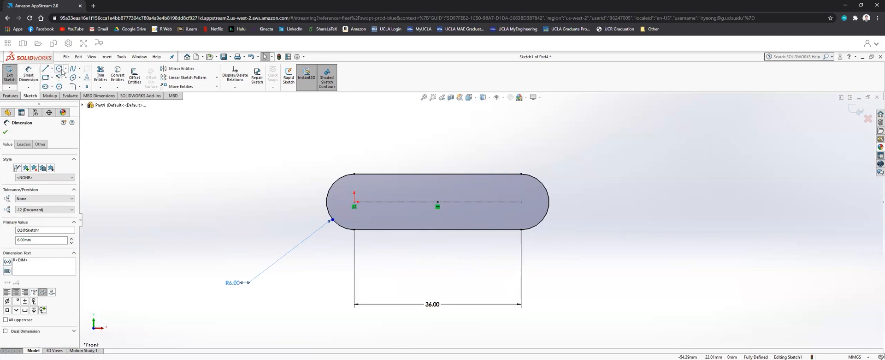
- Sketch two circles of about 3.1 mm radius, one centred on the origin and one on the slot's other arc centre
{"action": "left_click", "coordinate": [59, 69]}
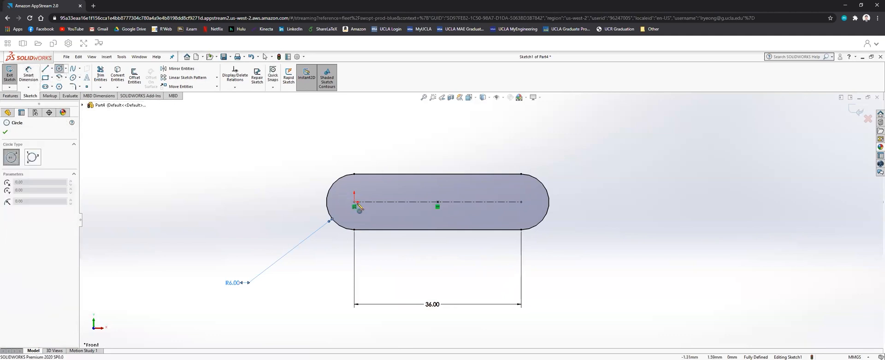
{"action": "left_click", "coordinate": [355, 203]}
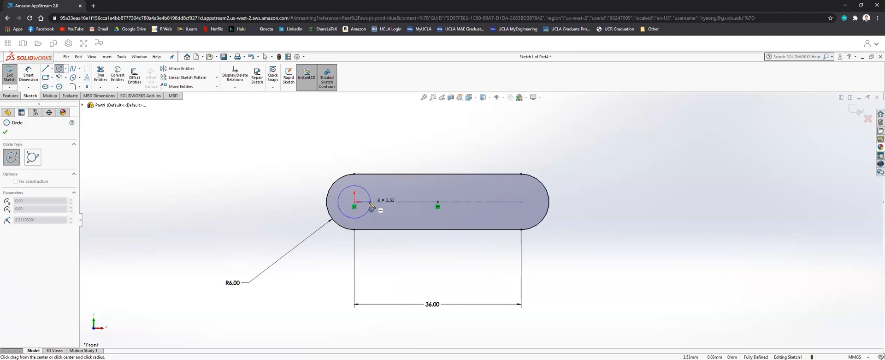
{"action": "left_click", "coordinate": [369, 203]}
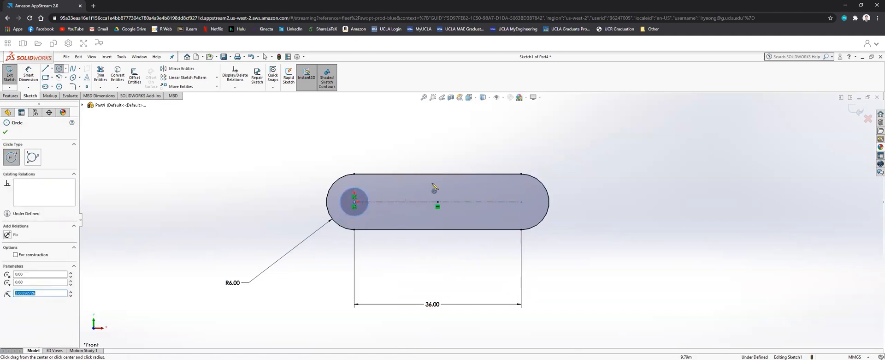
{"action": "left_click", "coordinate": [524, 202]}
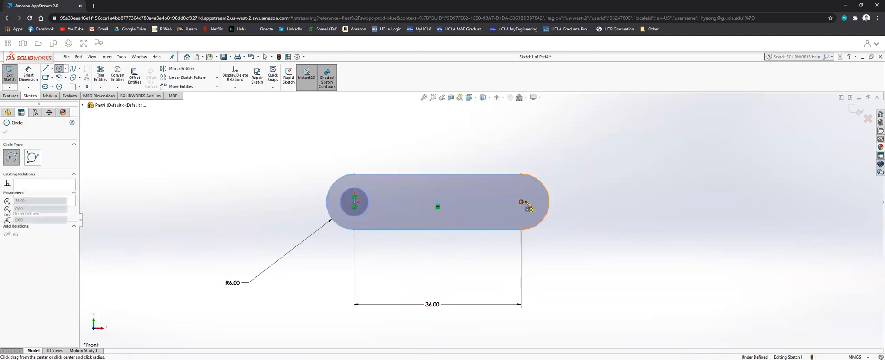
{"action": "left_click", "coordinate": [536, 202]}
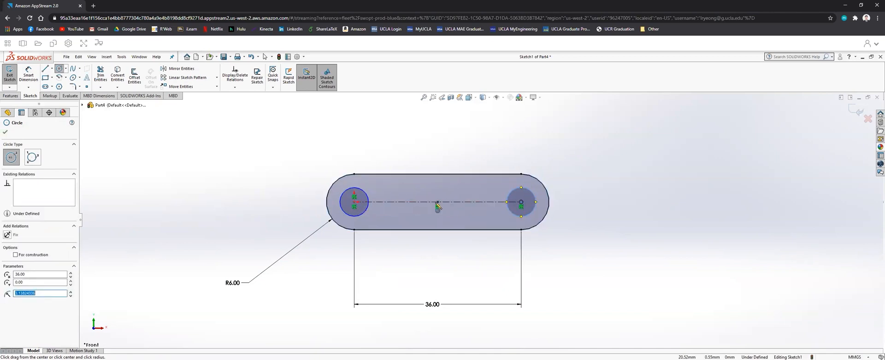
- Dimension the diameter of both circles in the slot to 8 mm and exit the sketch
{"action": "left_click", "coordinate": [28, 74]}
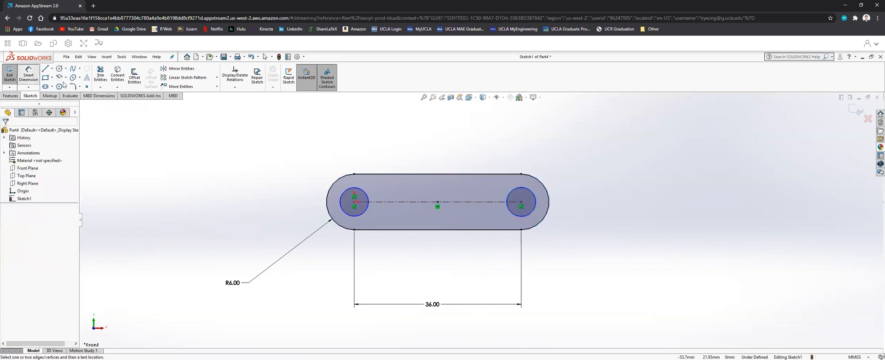
{"action": "left_click", "coordinate": [367, 194]}
{"action": "left_click", "coordinate": [354, 138]}
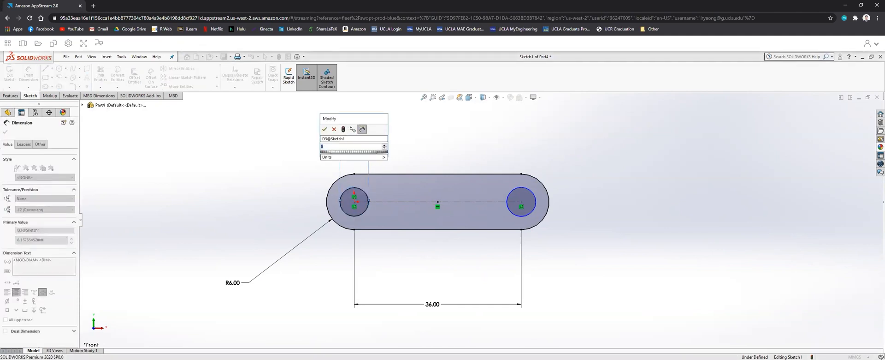
{"action": "key", "text": "Return"}
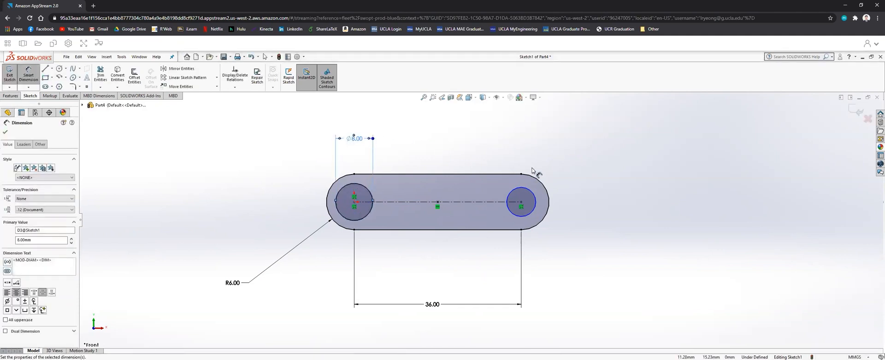
{"action": "left_click", "coordinate": [533, 192]}
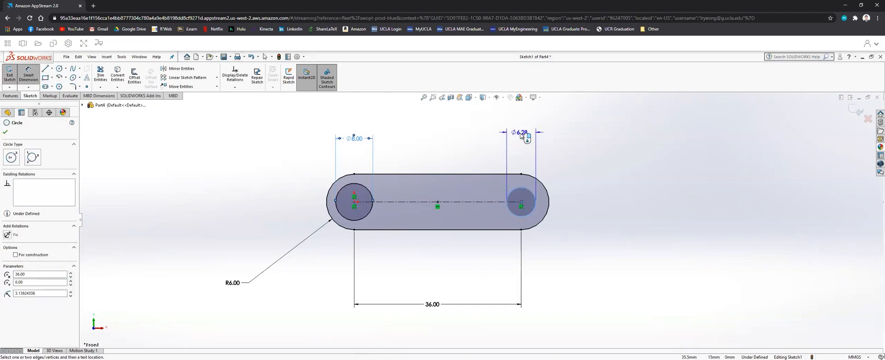
{"action": "left_click", "coordinate": [519, 133]}
{"action": "type", "text": "8mm"}
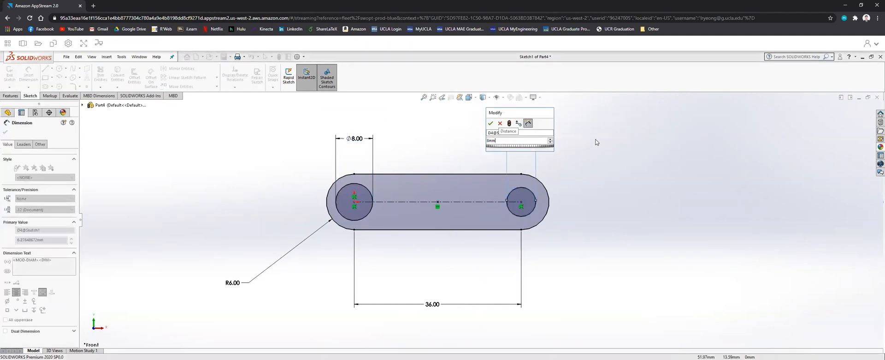
{"action": "key", "text": "Return"}
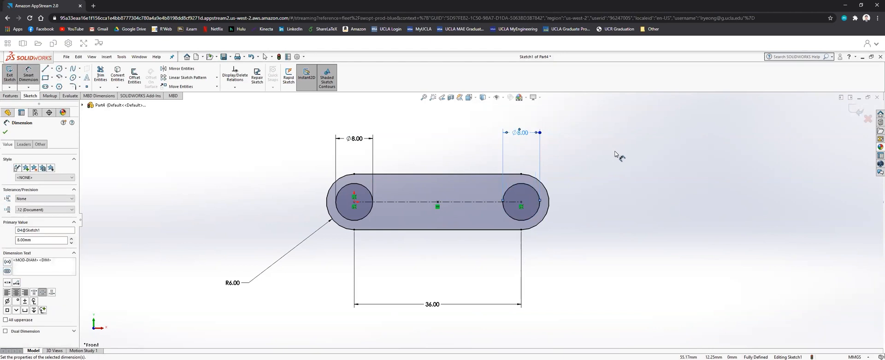
{"action": "left_click", "coordinate": [28, 76]}
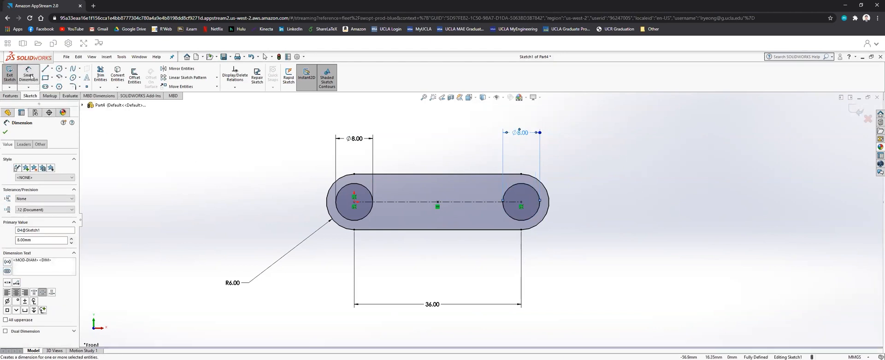
{"action": "left_click", "coordinate": [9, 75]}
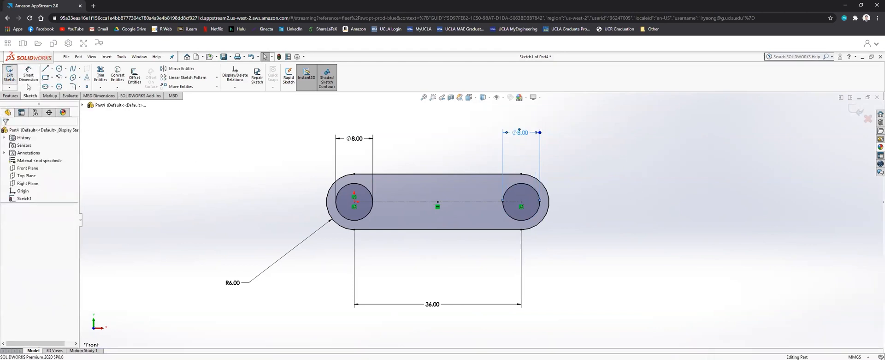
- Extrude the slot profile with its two holes as a blind boss 5 mm deep
{"action": "left_click", "coordinate": [11, 96]}
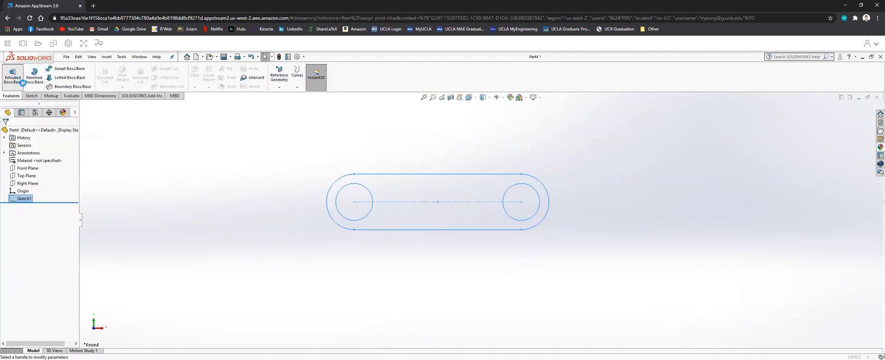
{"action": "left_click", "coordinate": [13, 75]}
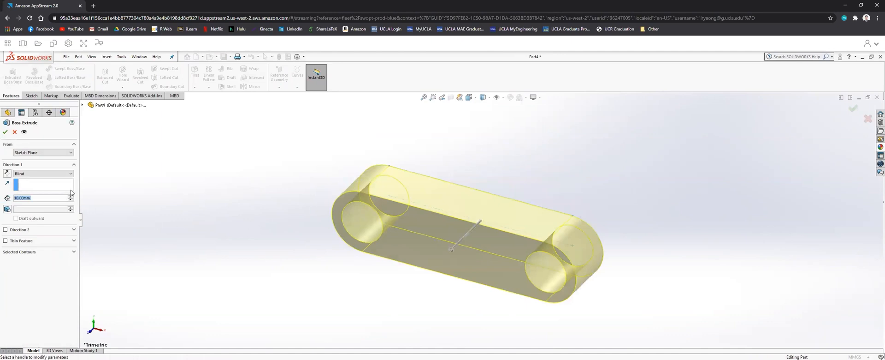
{"action": "type", "text": "5mm"}
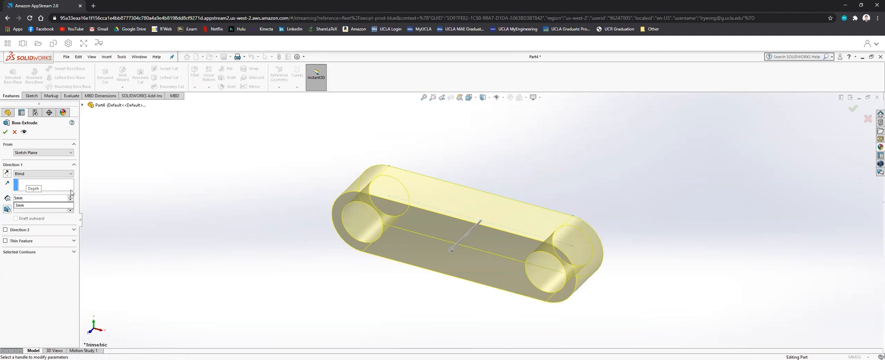
{"action": "key", "text": "Return"}
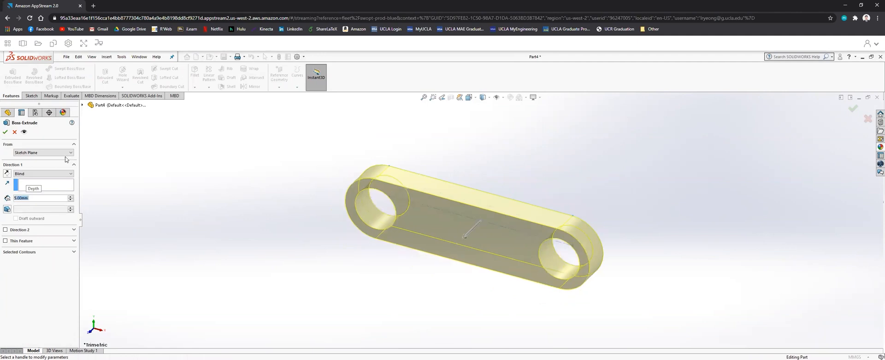
{"action": "left_click", "coordinate": [5, 132]}
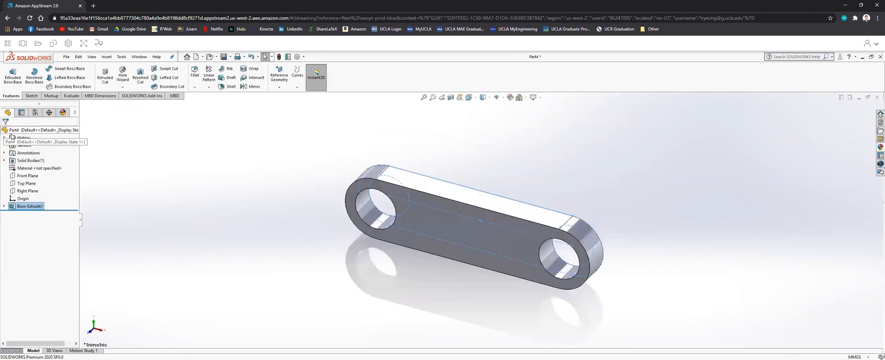
- Apply a red colour appearance to the whole link part
{"action": "right_click", "coordinate": [29, 132]}
{"action": "mouse_move", "coordinate": [51, 124]}
{"action": "left_click", "coordinate": [51, 135]}
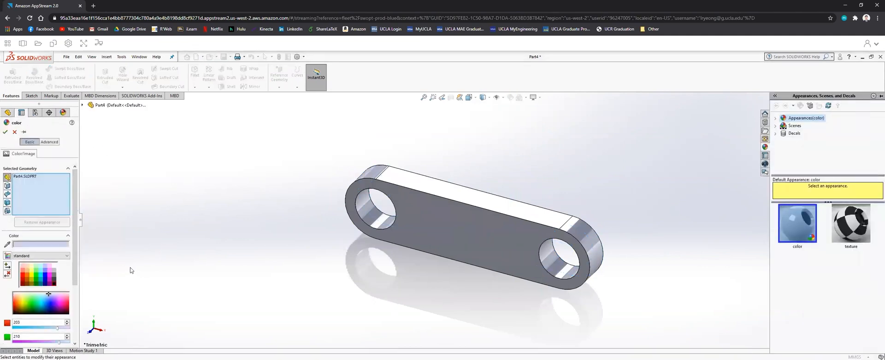
{"action": "left_click", "coordinate": [23, 275]}
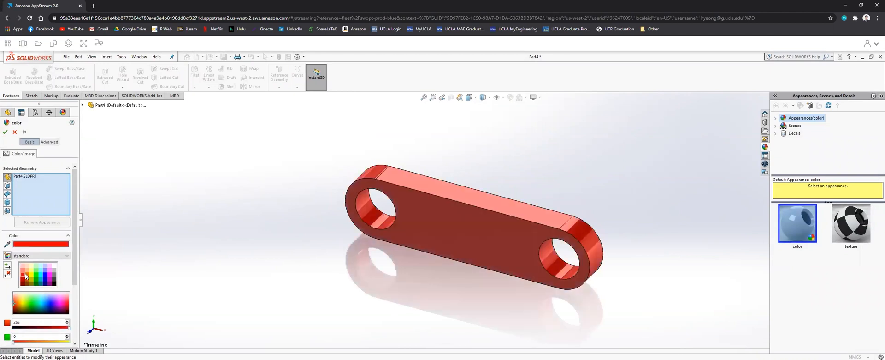
{"action": "left_click", "coordinate": [6, 133]}
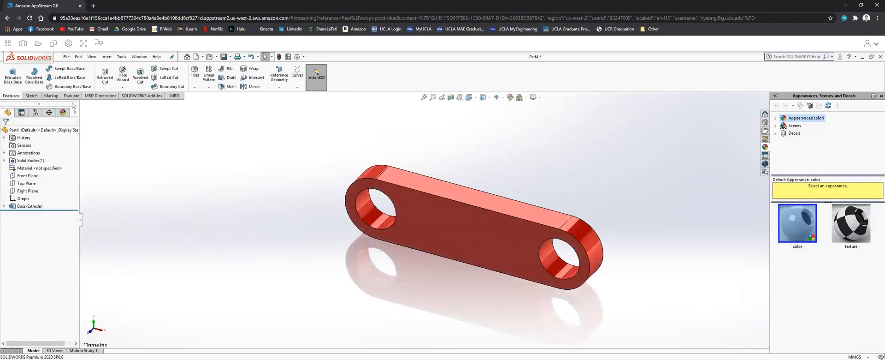
- Save the link part as linkageOne.SLDPRT in the Documents folder
{"action": "middle_click_drag", "start_coordinate": [342, 199], "coordinate": [371, 205], "text": "ctrl"}
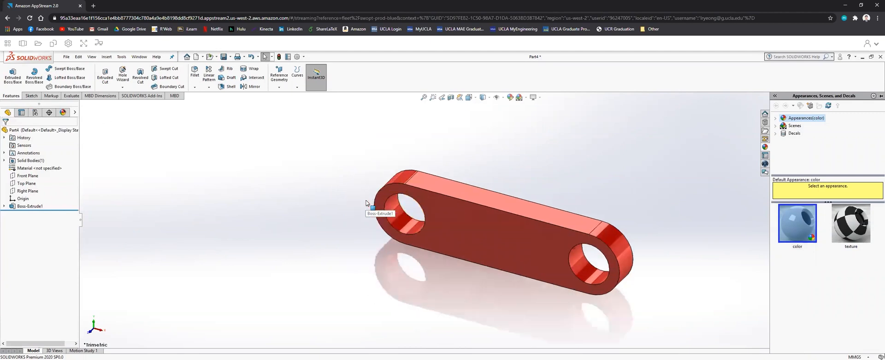
{"action": "left_click", "coordinate": [67, 57]}
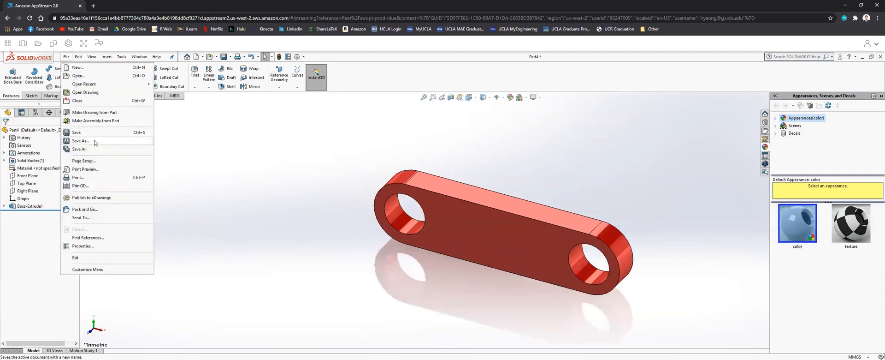
{"action": "left_click", "coordinate": [81, 140]}
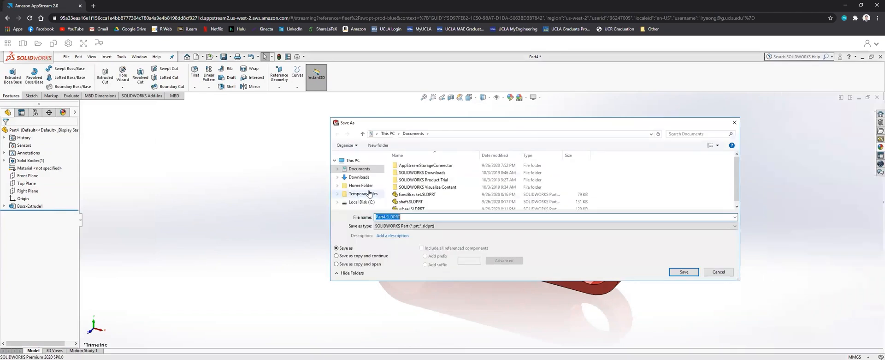
{"action": "left_click", "coordinate": [388, 217]}
{"action": "key", "text": "BackSpace"}
{"action": "key", "text": "BackSpace"}
{"action": "key", "text": "BackSpace"}
{"action": "key", "text": "BackSpace"}
{"action": "key", "text": "BackSpace"}
{"action": "type", "text": "linkageOne"}
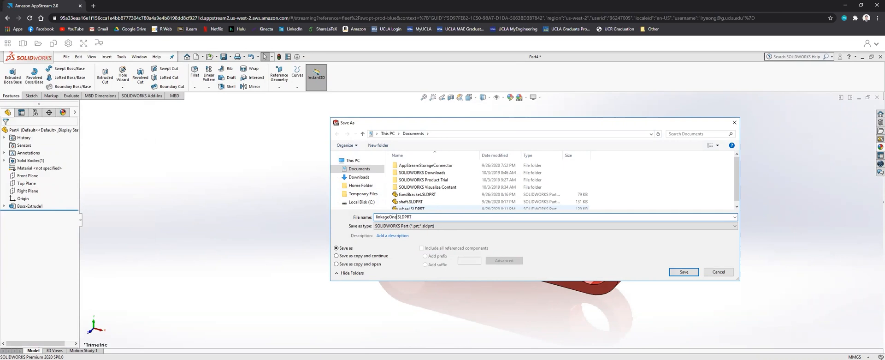
{"action": "left_click", "coordinate": [687, 273]}
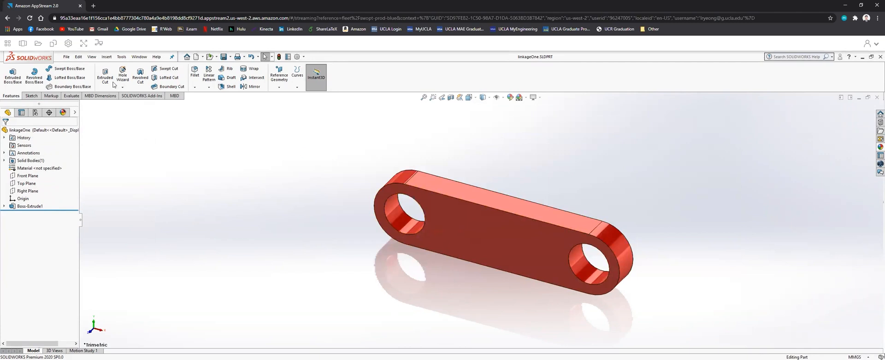
{"action": "left_click", "coordinate": [66, 56]}
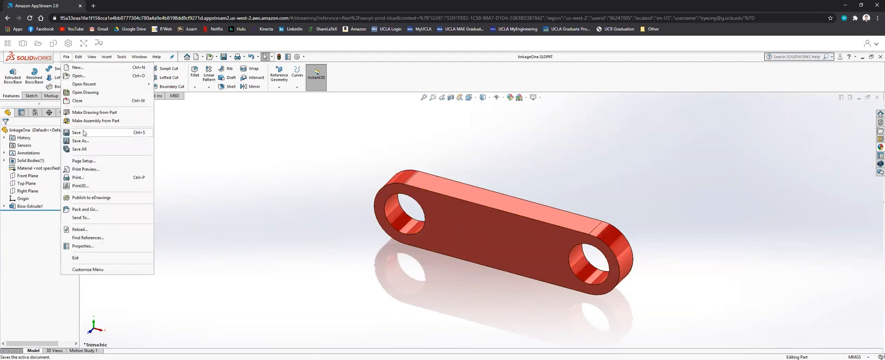
{"action": "left_click", "coordinate": [83, 132]}
{"action": "left_click", "coordinate": [66, 57]}
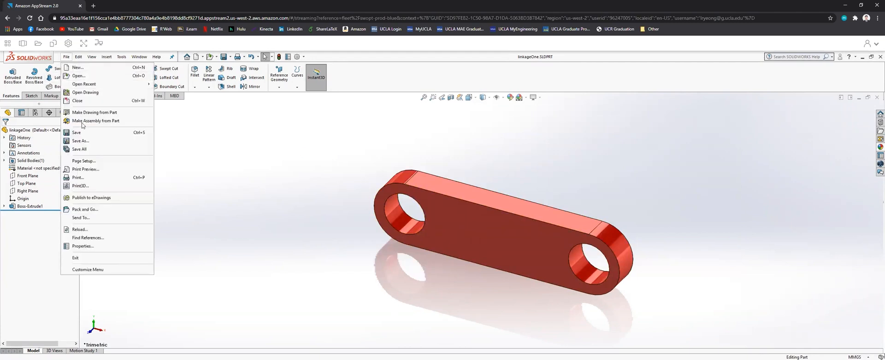
{"action": "left_click", "coordinate": [78, 67]}
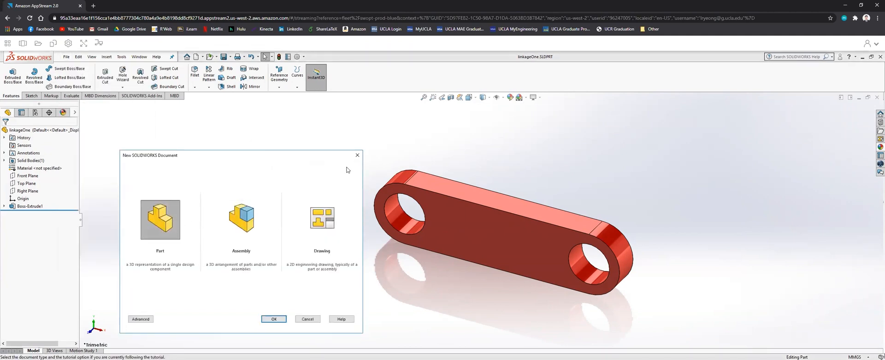
{"action": "left_click", "coordinate": [357, 154]}
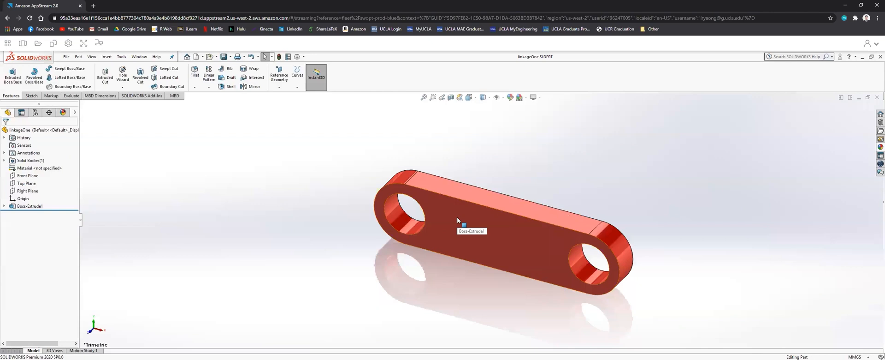
{"action": "key", "text": "ctrl+Left"}
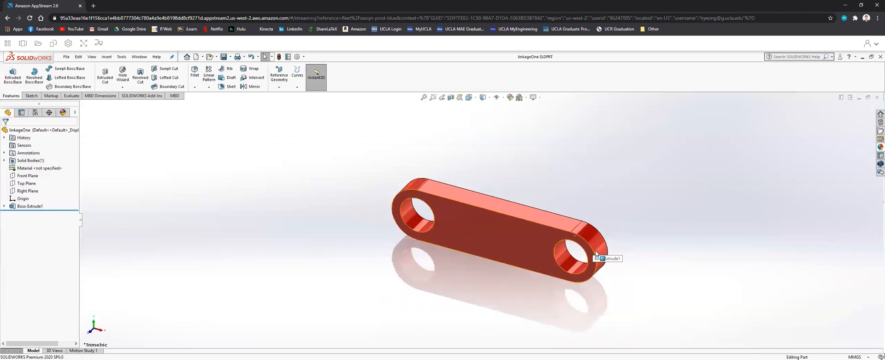
{"action": "key", "text": "ctrl+Up"}
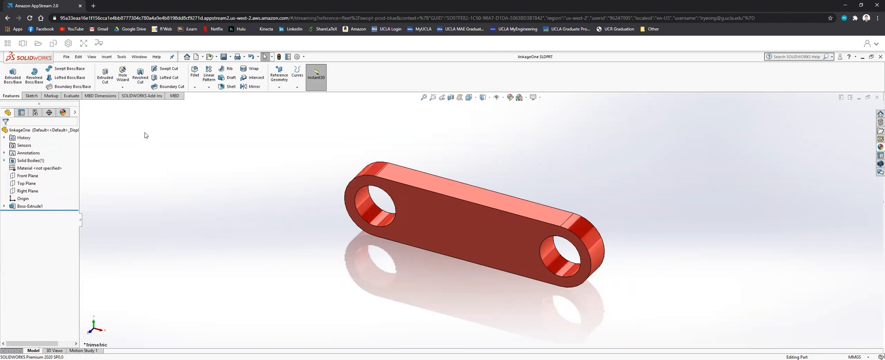
- Save the link part under the new name linkageTwo.SLDPRT in the Documents folder
{"action": "left_click", "coordinate": [67, 57]}
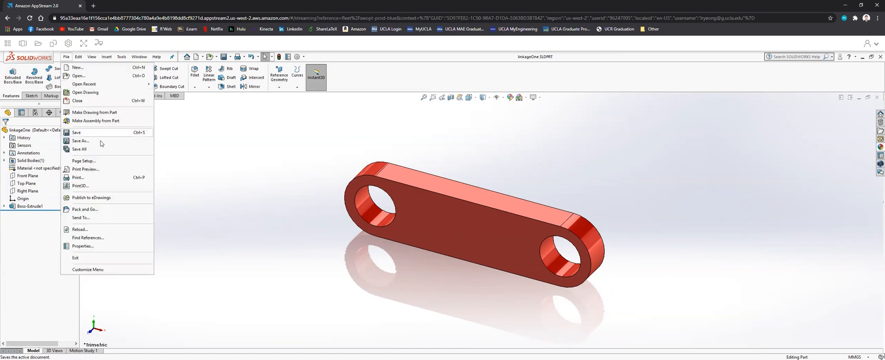
{"action": "left_click", "coordinate": [94, 143]}
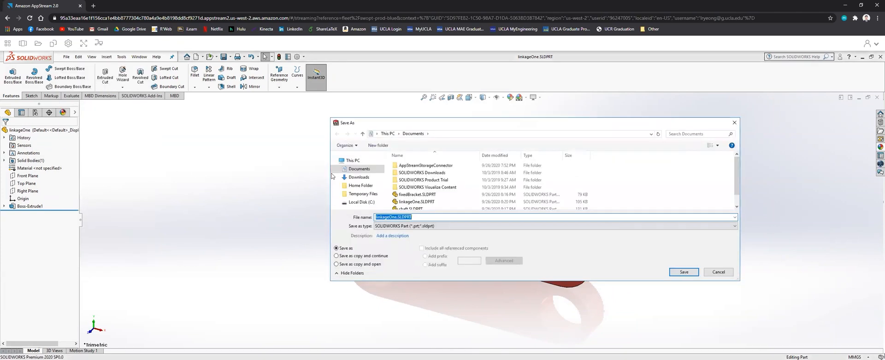
{"action": "left_click", "coordinate": [396, 216]}
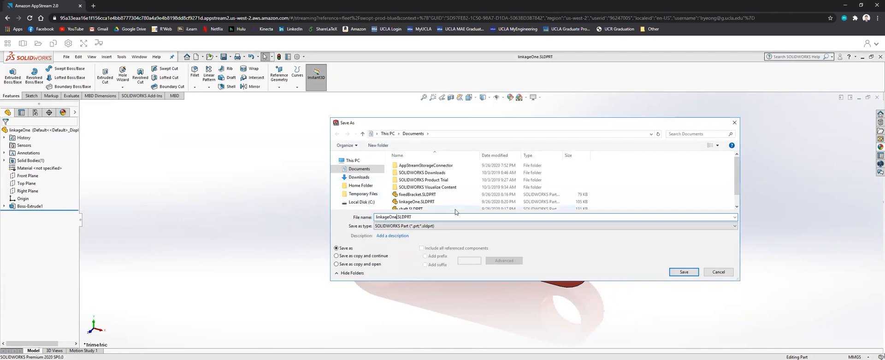
{"action": "key", "text": "BackSpace"}
{"action": "key", "text": "BackSpace"}
{"action": "key", "text": "BackSpace"}
{"action": "type", "text": "Two"}
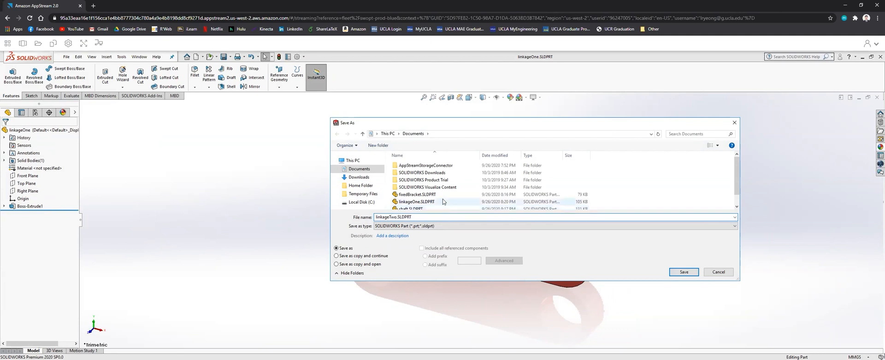
{"action": "left_click", "coordinate": [681, 274]}
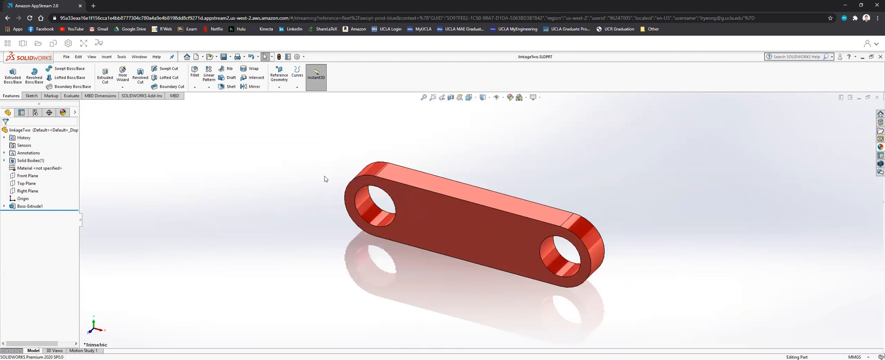
- Edit the link's slot sketch to set the centre-to-centre distance between the two holes to 120 mm, and exit the sketch
{"action": "middle_click_drag", "start_coordinate": [486, 214], "coordinate": [459, 230]}
{"action": "key", "text": "ctrl+space"}
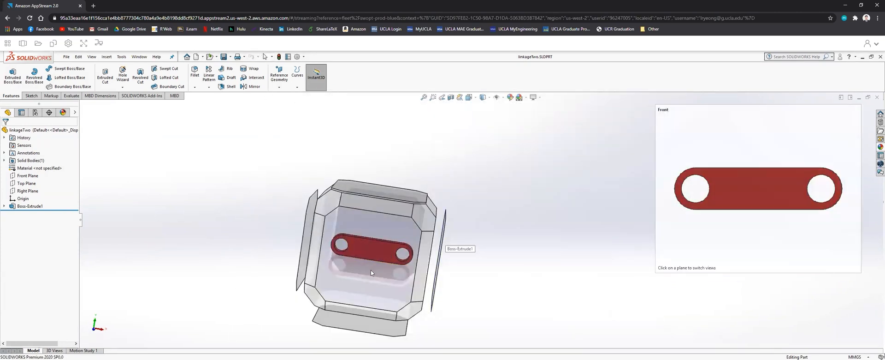
{"action": "left_click", "coordinate": [369, 270]}
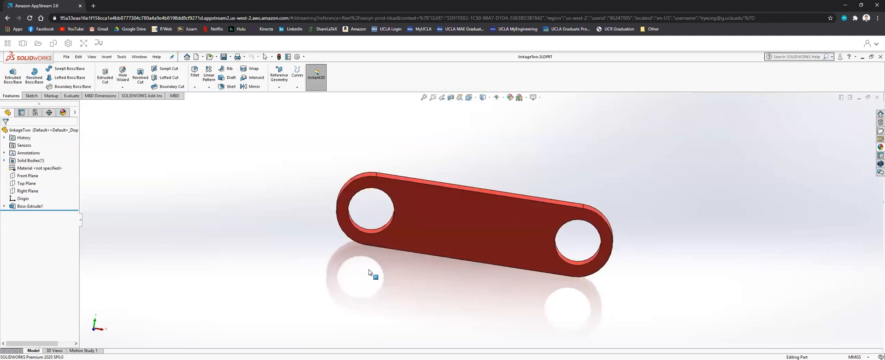
{"action": "left_click", "coordinate": [4, 205]}
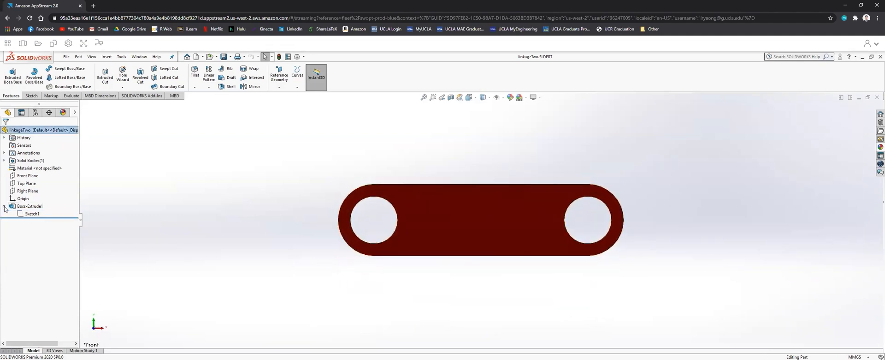
{"action": "right_click", "coordinate": [29, 215]}
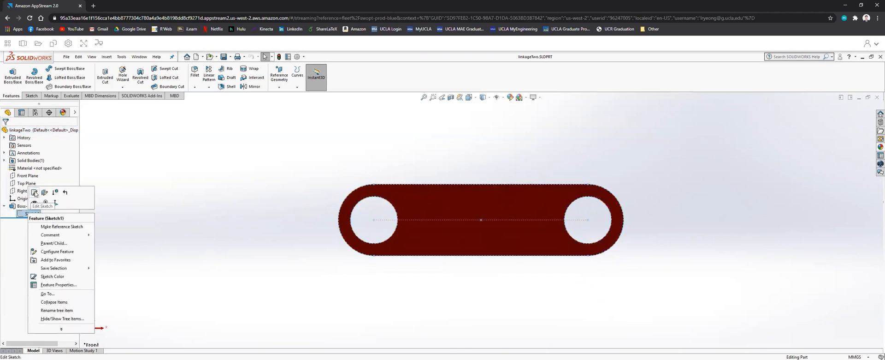
{"action": "left_click", "coordinate": [35, 193]}
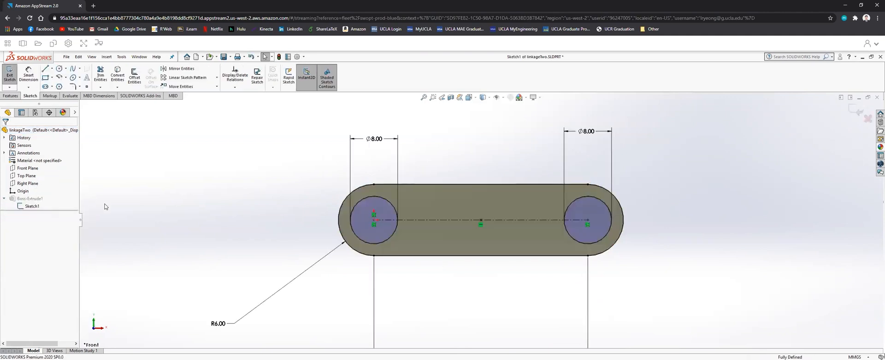
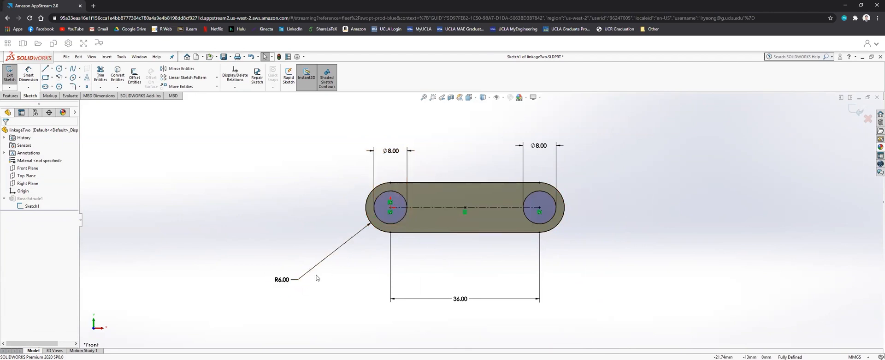
{"action": "double_click", "coordinate": [461, 299]}
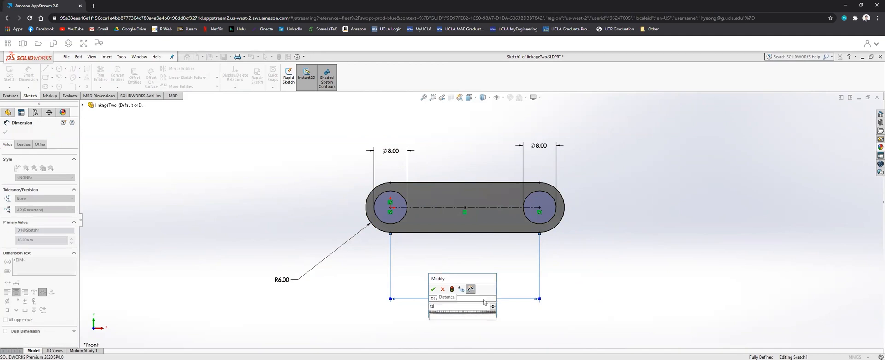
{"action": "key", "text": "Return"}
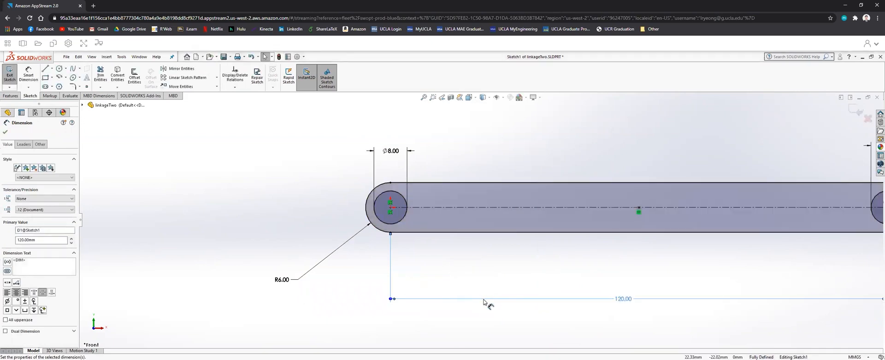
{"action": "key", "text": "z"}
{"action": "scroll", "coordinate": [697, 248], "scroll_direction": "down", "scroll_amount": 4}
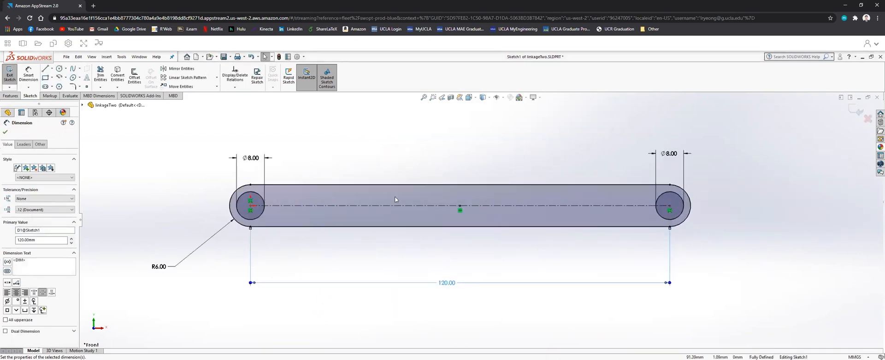
{"action": "left_click", "coordinate": [5, 131]}
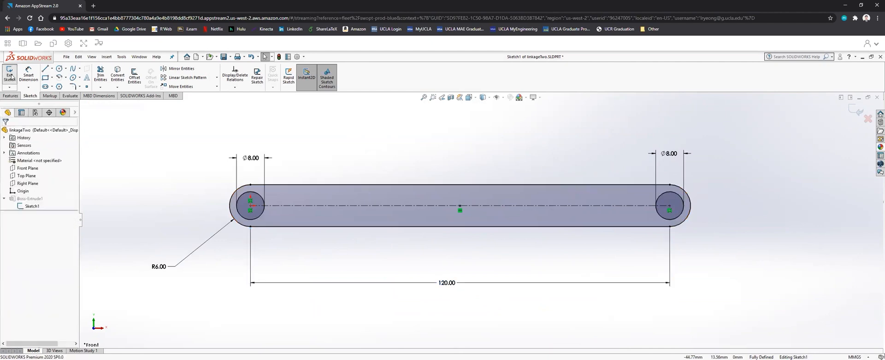
{"action": "left_click", "coordinate": [10, 75]}
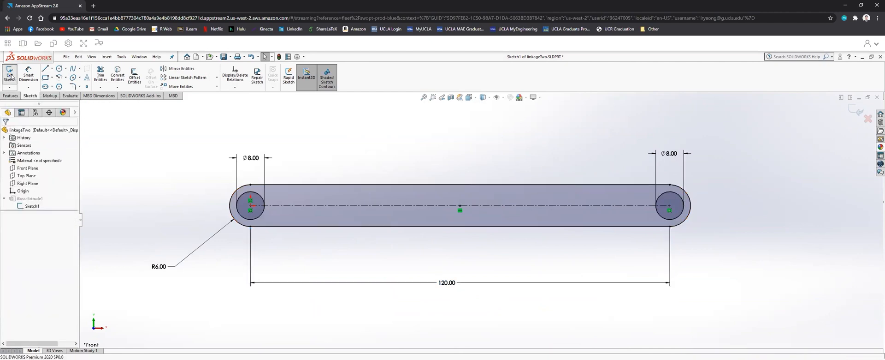
- Change the whole part's colour appearance to blue and save the part
{"action": "right_click", "coordinate": [25, 133]}
{"action": "left_click", "coordinate": [42, 120]}
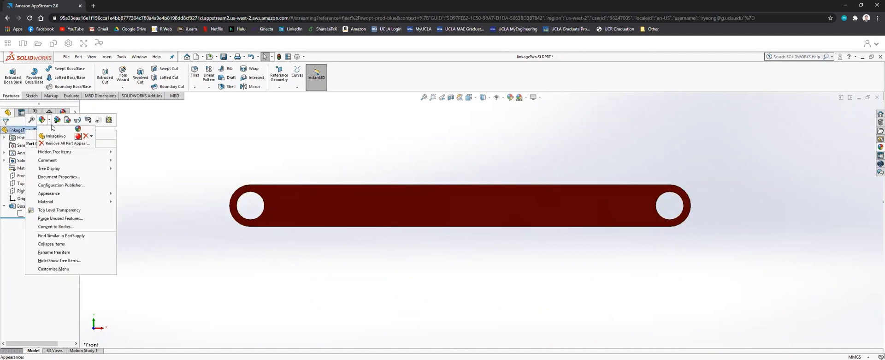
{"action": "left_click", "coordinate": [78, 136]}
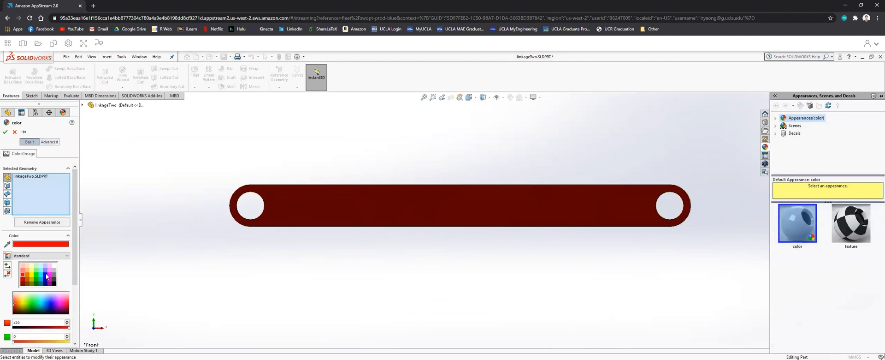
{"action": "left_click", "coordinate": [46, 275]}
{"action": "left_click", "coordinate": [5, 132]}
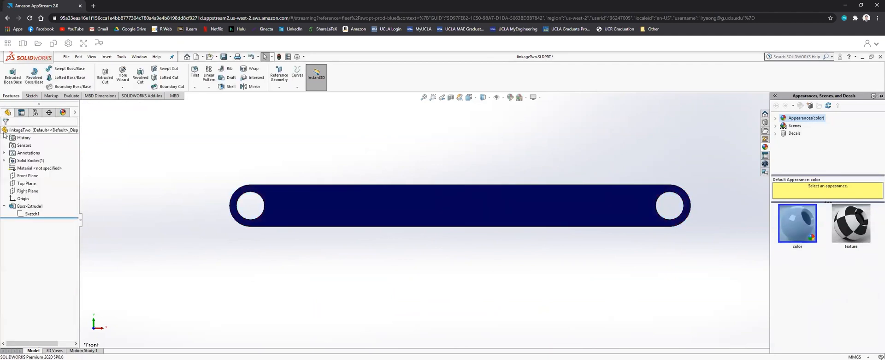
{"action": "middle_click_drag", "start_coordinate": [407, 158], "coordinate": [393, 210]}
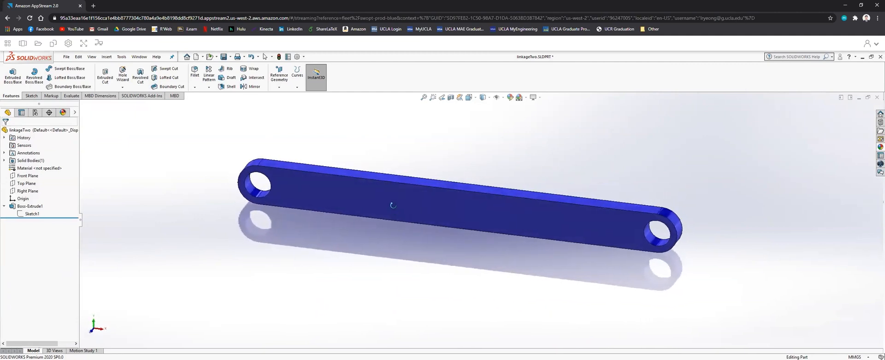
{"action": "left_click", "coordinate": [67, 57]}
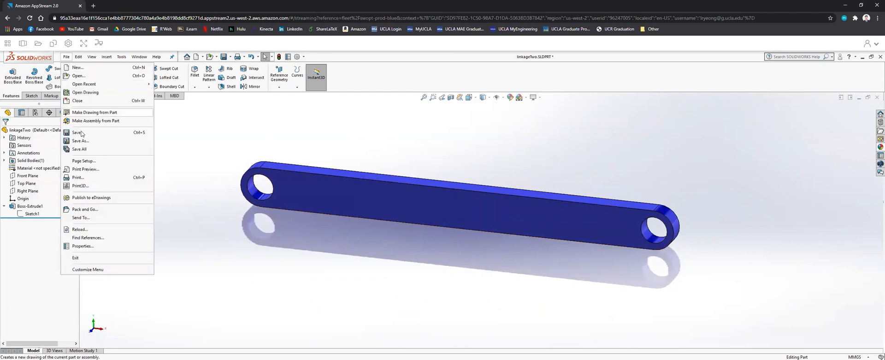
{"action": "left_click", "coordinate": [81, 134]}
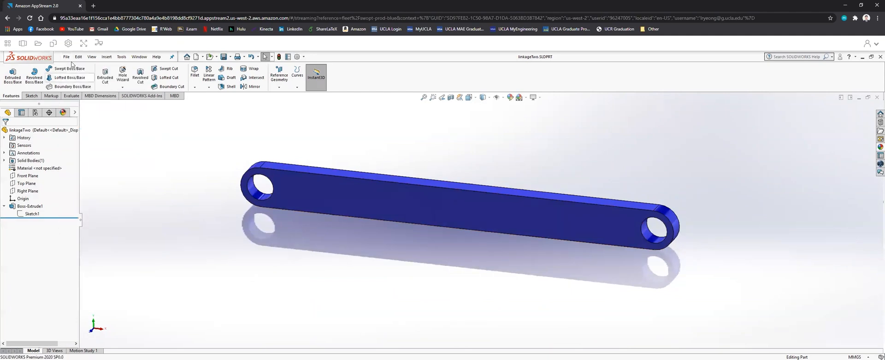
- Create a new part document and start a sketch on the Right Plane
{"action": "left_click", "coordinate": [67, 57]}
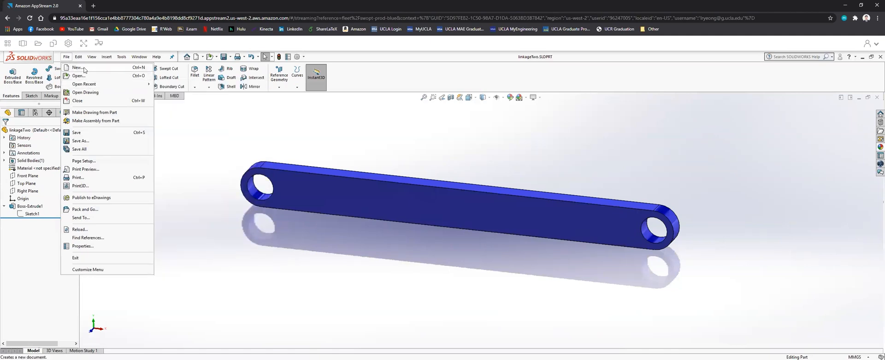
{"action": "left_click", "coordinate": [84, 70]}
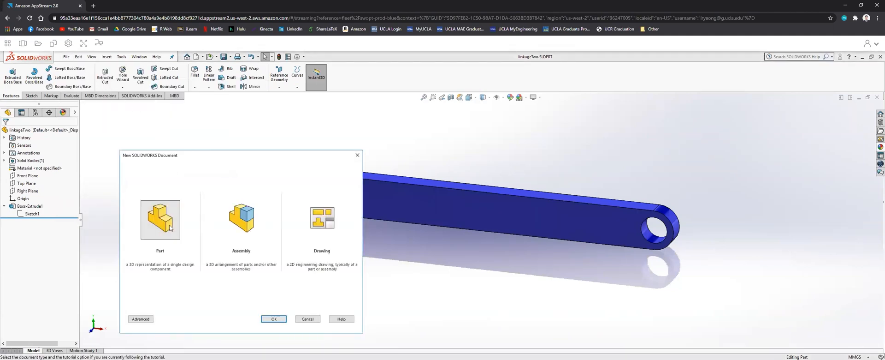
{"action": "left_click", "coordinate": [273, 319]}
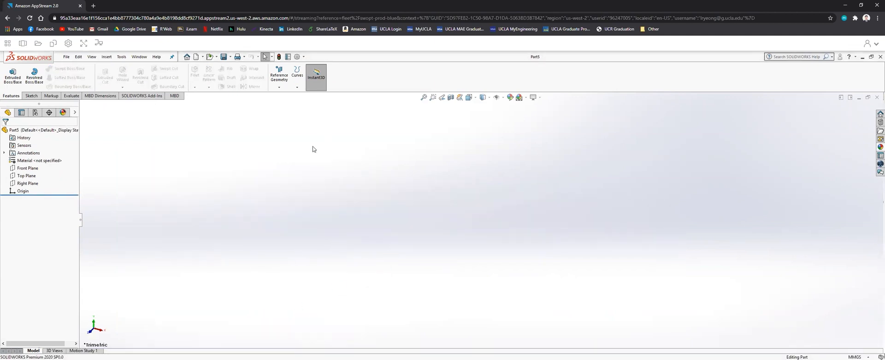
{"action": "left_click", "coordinate": [32, 97]}
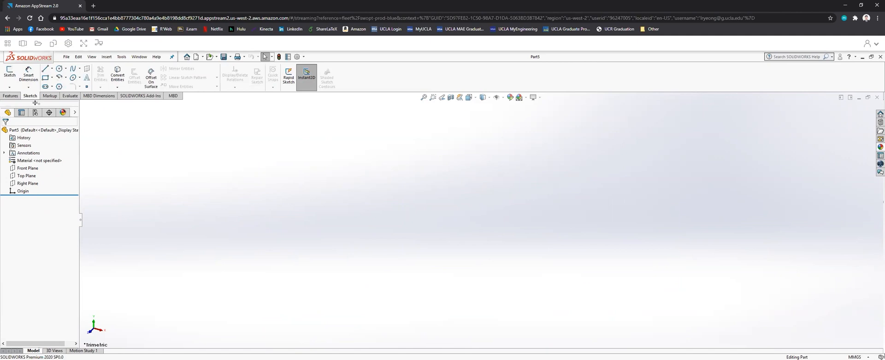
{"action": "left_click", "coordinate": [9, 73]}
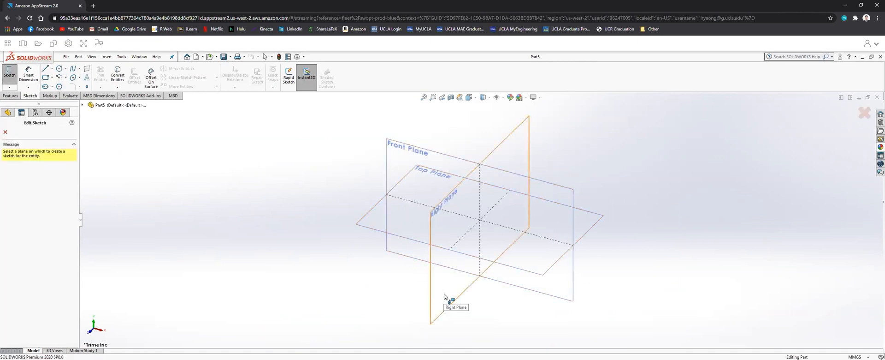
{"action": "left_click", "coordinate": [445, 295]}
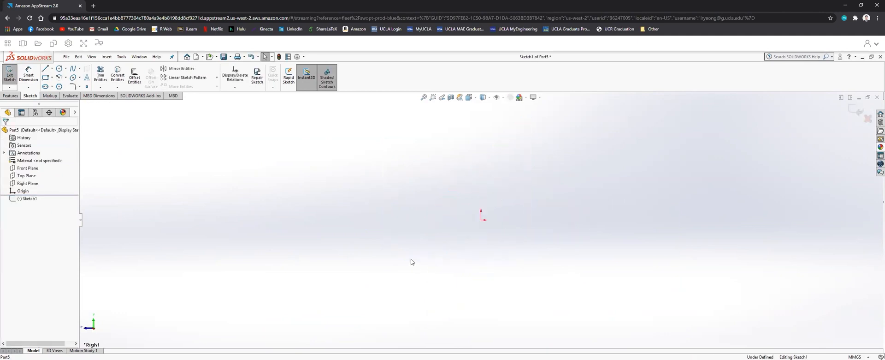
{"action": "key", "text": "space"}
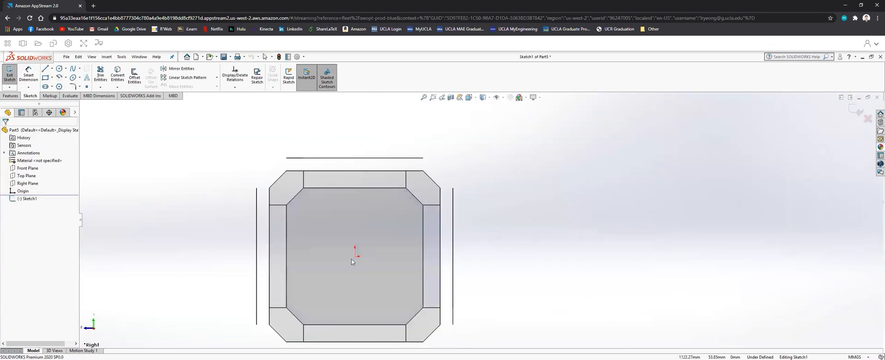
{"action": "left_click", "coordinate": [360, 269]}
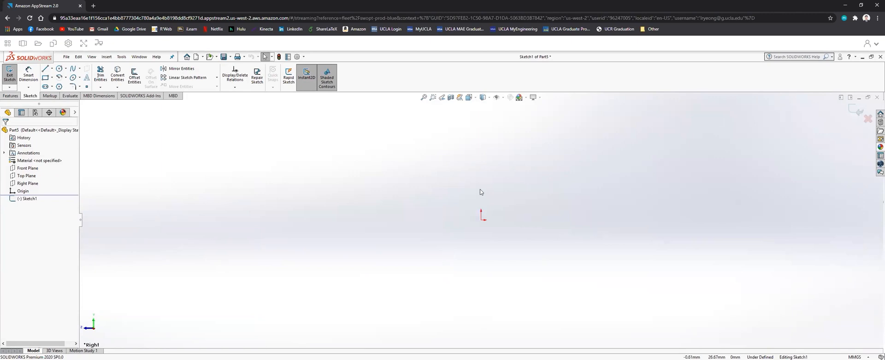
- Sketch a center rectangle about 121 mm wide and 120 mm high, centred on the origin
{"action": "left_click", "coordinate": [52, 77]}
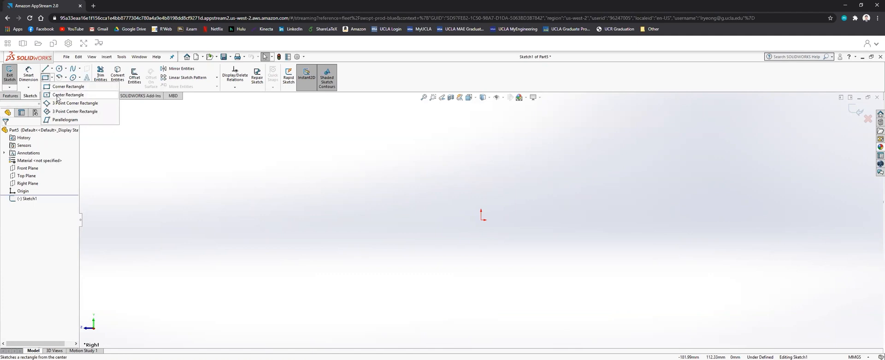
{"action": "left_click", "coordinate": [60, 94]}
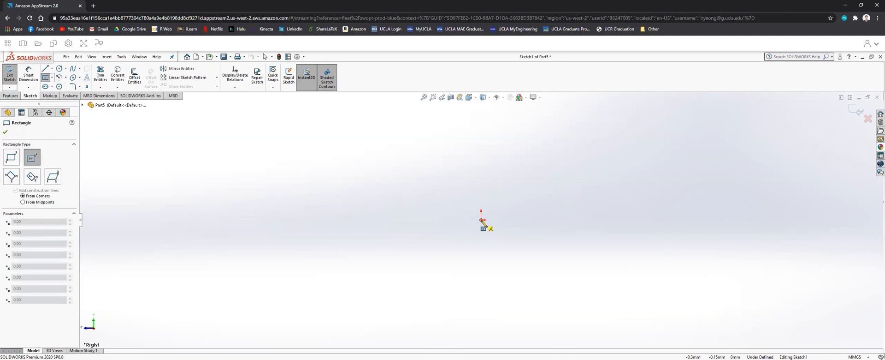
{"action": "left_click", "coordinate": [481, 220]}
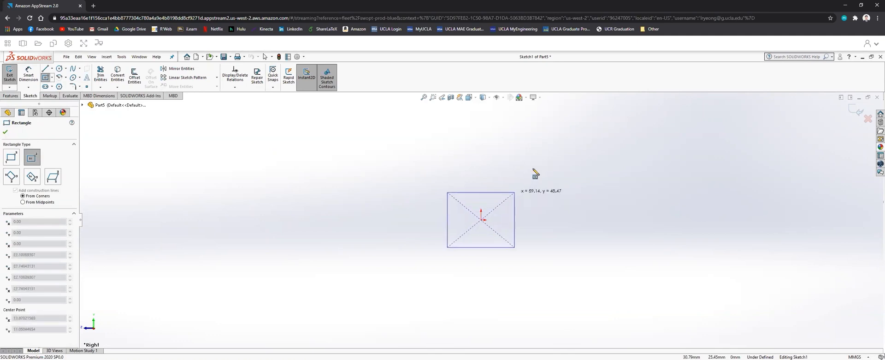
{"action": "left_click", "coordinate": [552, 154]}
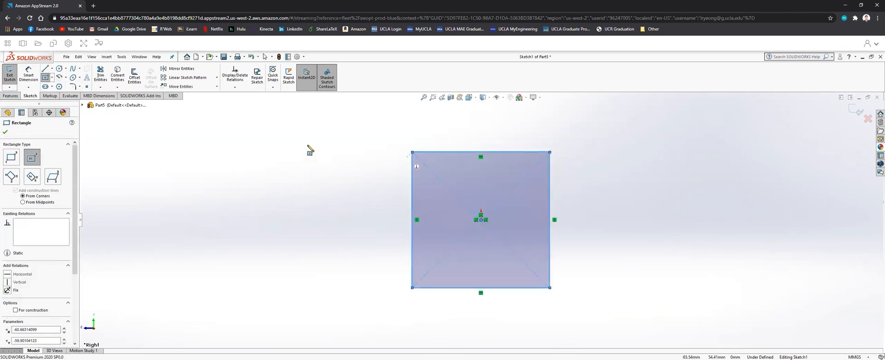
{"action": "left_click", "coordinate": [46, 78]}
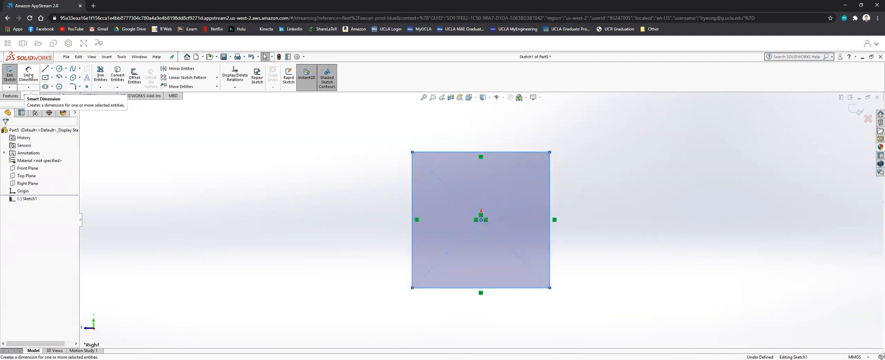
- Dimension the rectangle's horizontal edge and set its width to 25 mm
{"action": "left_click", "coordinate": [28, 75]}
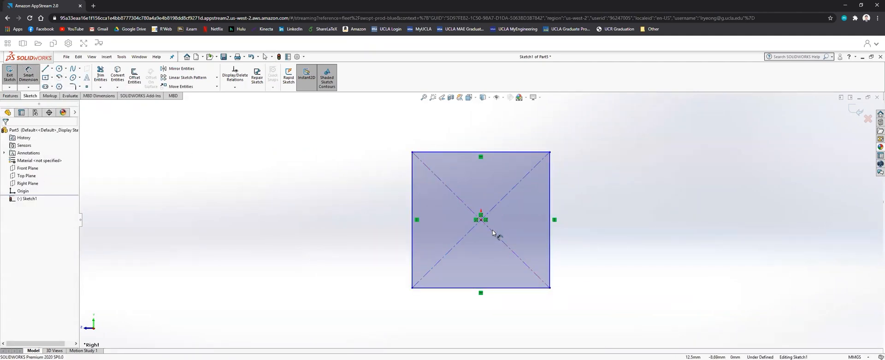
{"action": "left_click", "coordinate": [507, 291]}
{"action": "left_click", "coordinate": [482, 323]}
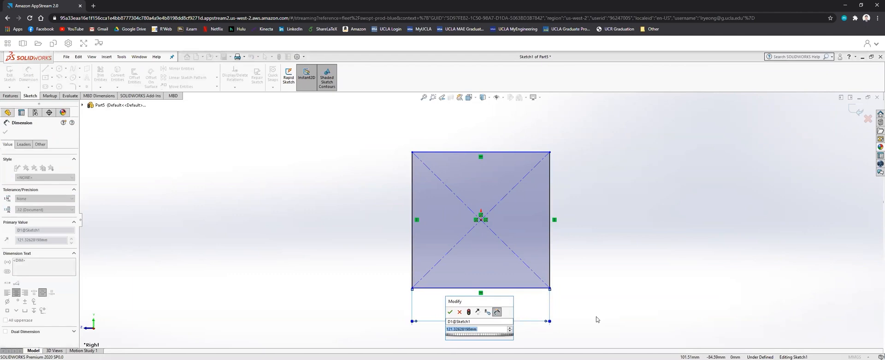
{"action": "type", "text": "25"}
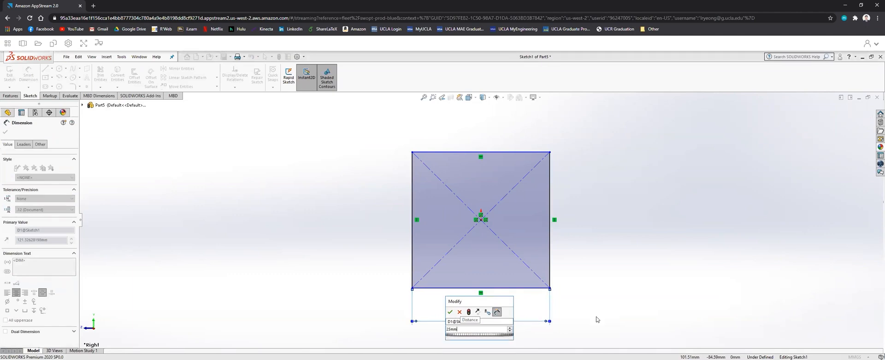
{"action": "key", "text": "Return"}
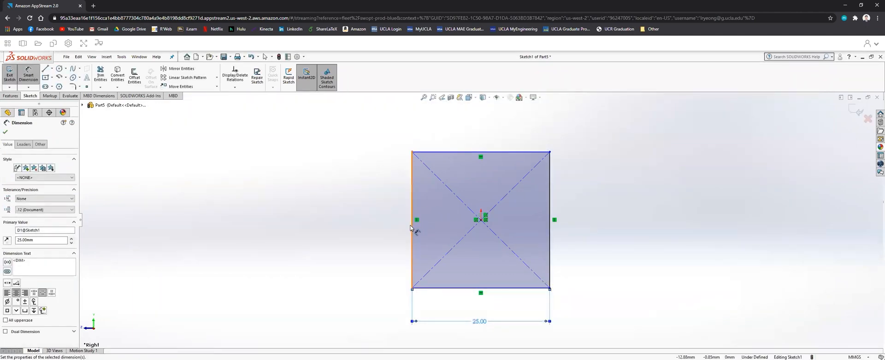
- Dimension the rectangle's vertical edge to a height of 21 mm and exit the sketch
{"action": "left_click", "coordinate": [413, 225]}
{"action": "left_click", "coordinate": [356, 215]}
{"action": "type", "text": "21mm"}
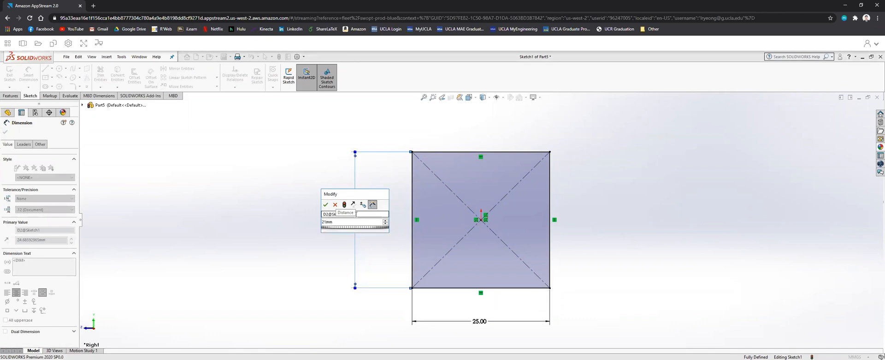
{"action": "key", "text": "Return"}
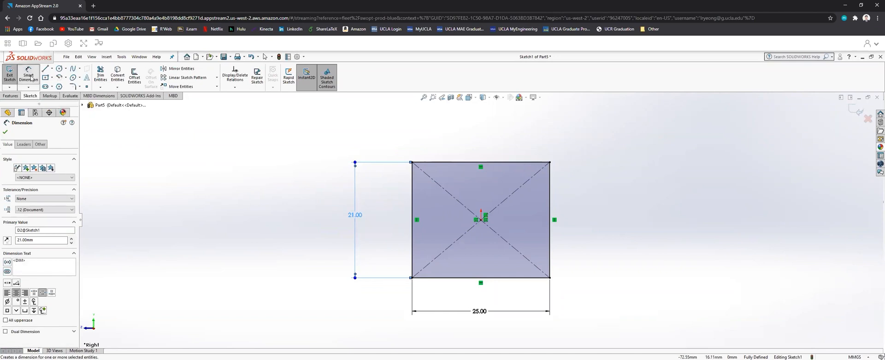
{"action": "left_click", "coordinate": [9, 75]}
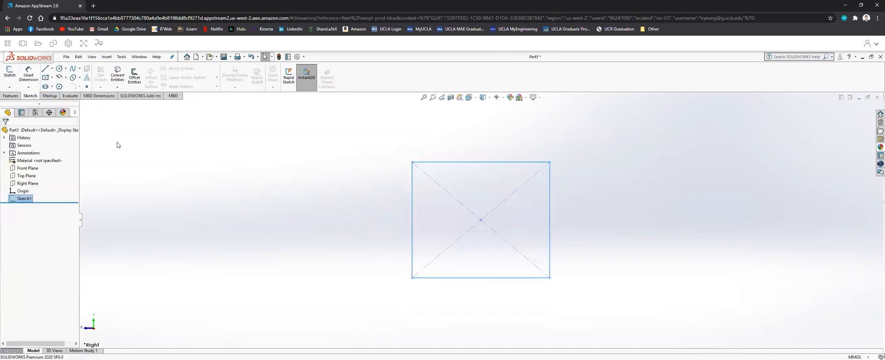
- Extrude the rectangle sketch as a blind boss to a depth of 12 mm
{"action": "left_click", "coordinate": [10, 96]}
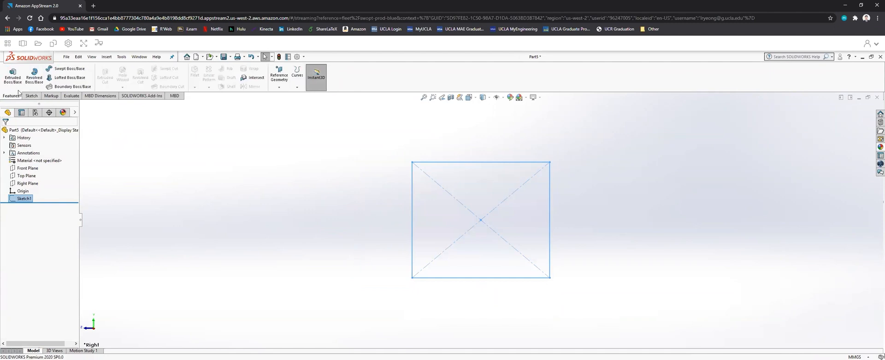
{"action": "left_click", "coordinate": [12, 76]}
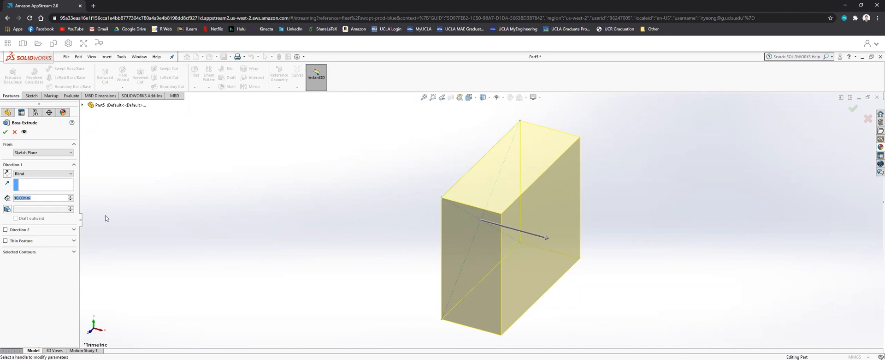
{"action": "scroll", "coordinate": [106, 221], "scroll_direction": "up", "scroll_amount": 2}
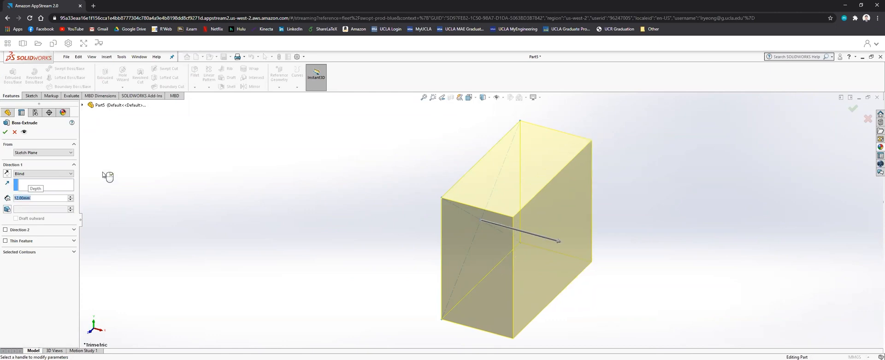
{"action": "left_click", "coordinate": [6, 133]}
- Start a new sketch on the block's narrow front face, viewed face-on
{"action": "middle_click_drag", "start_coordinate": [395, 264], "coordinate": [427, 251]}
{"action": "key", "text": "space"}
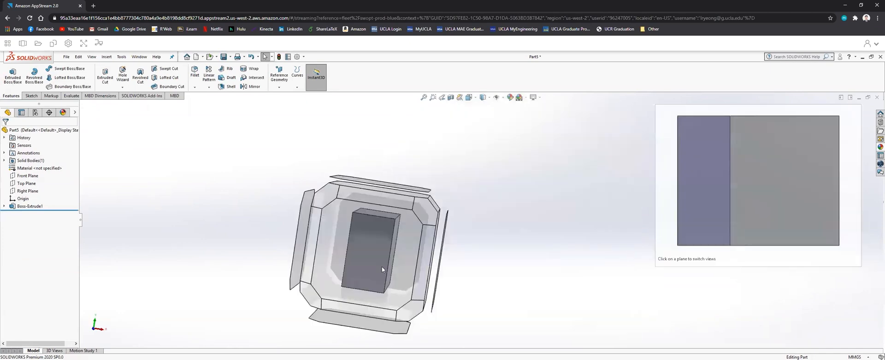
{"action": "left_click", "coordinate": [371, 259]}
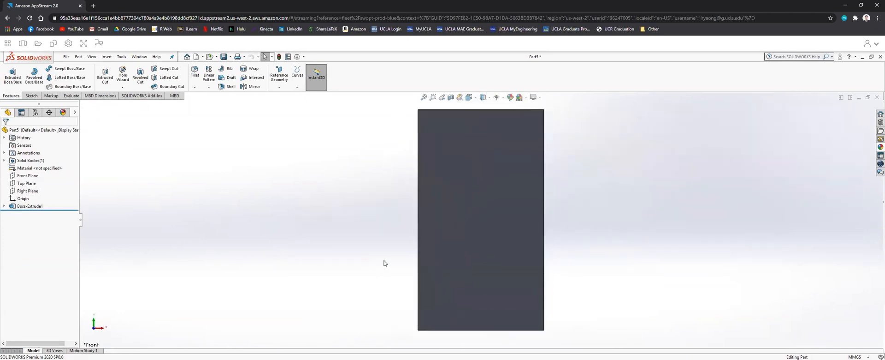
{"action": "middle_click_drag", "start_coordinate": [455, 213], "coordinate": [432, 249]}
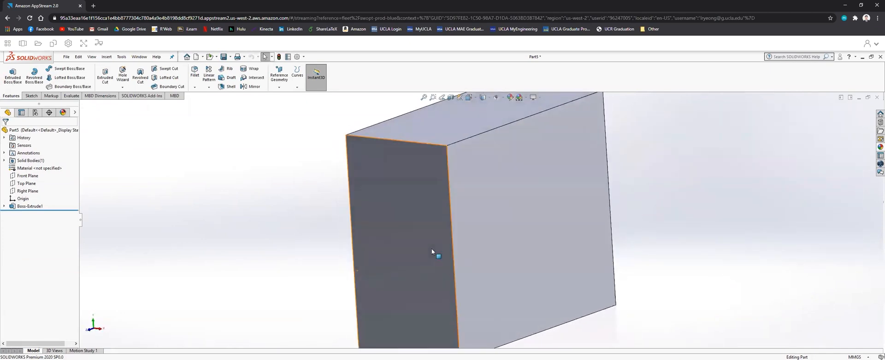
{"action": "scroll", "coordinate": [432, 248], "scroll_direction": "up", "scroll_amount": 5}
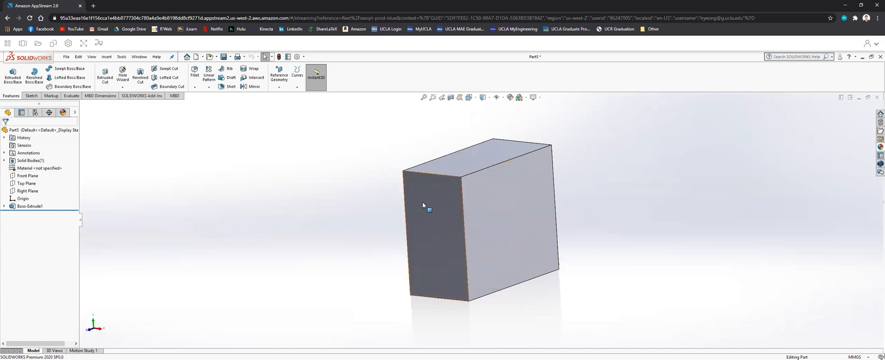
{"action": "left_click", "coordinate": [433, 261]}
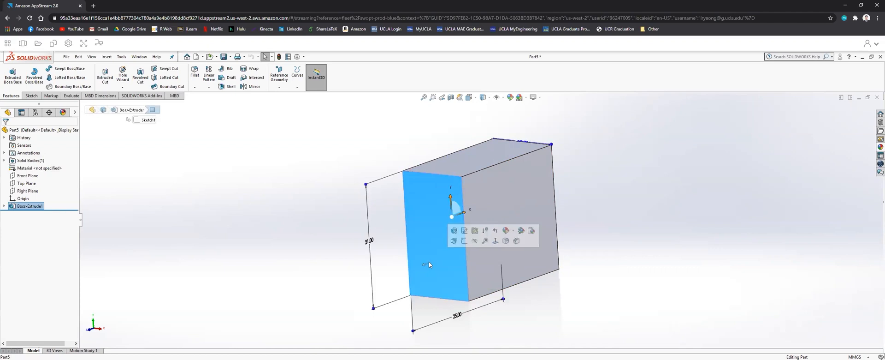
{"action": "left_click", "coordinate": [30, 95]}
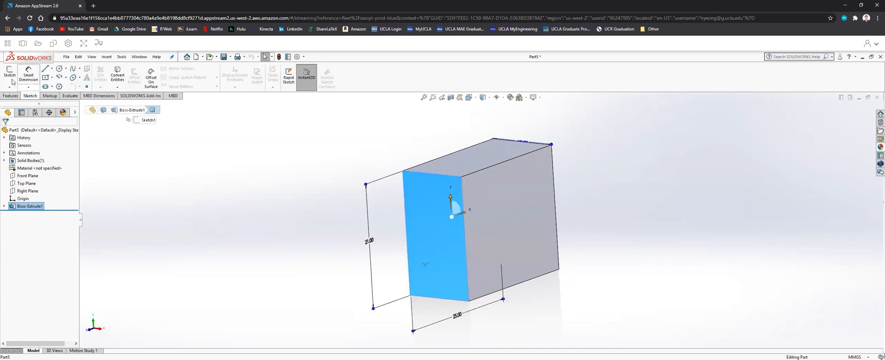
{"action": "left_click", "coordinate": [9, 74]}
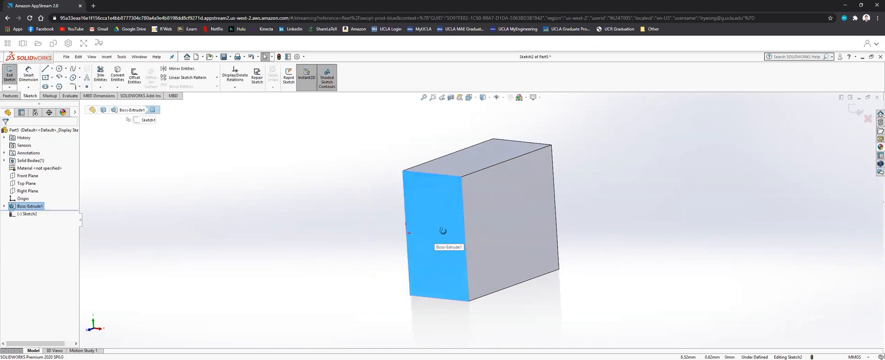
{"action": "key", "text": "ctrl+space"}
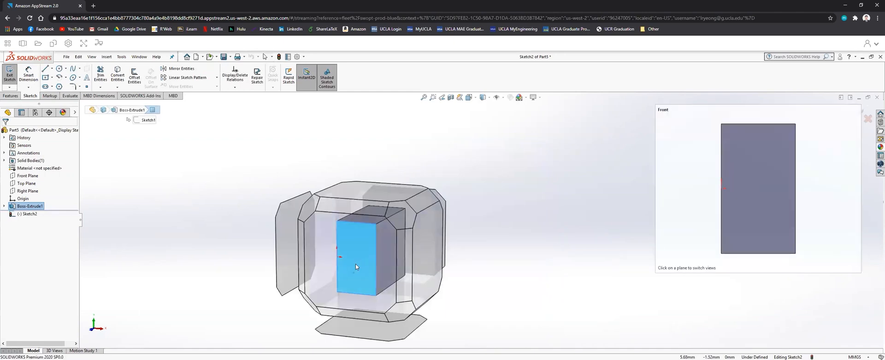
{"action": "left_click", "coordinate": [361, 264]}
{"action": "scroll", "coordinate": [482, 237], "scroll_direction": "up", "scroll_amount": 1}
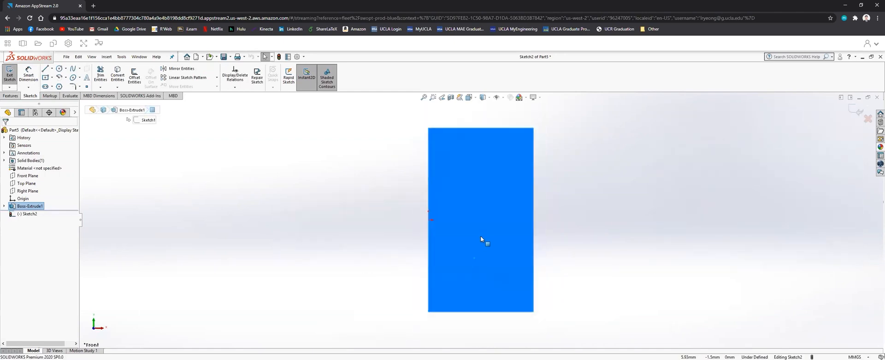
{"action": "scroll", "coordinate": [481, 237], "scroll_direction": "up", "scroll_amount": 1}
{"action": "scroll", "coordinate": [488, 233], "scroll_direction": "down", "scroll_amount": 1}
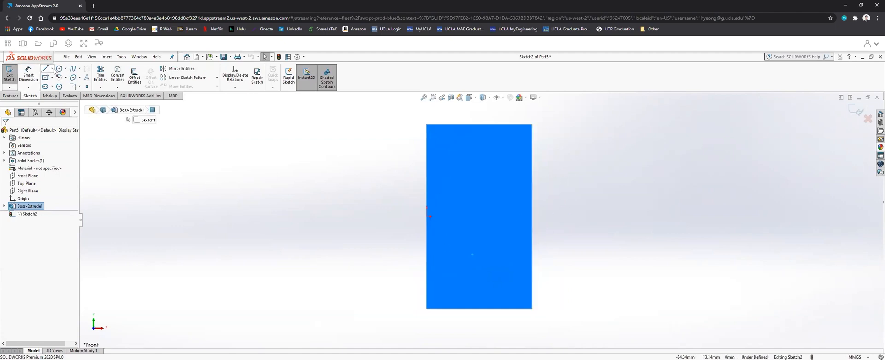
- Draw a horizontal centerline across the front face from the origin to the opposite vertical edge
{"action": "left_click", "coordinate": [52, 68]}
{"action": "left_click", "coordinate": [59, 85]}
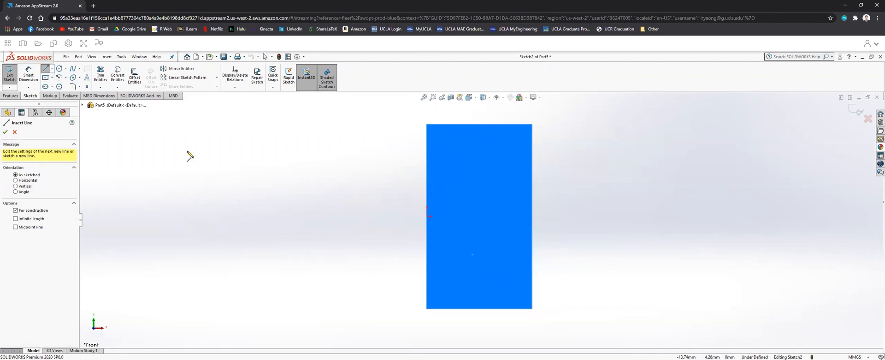
{"action": "left_click", "coordinate": [53, 69]}
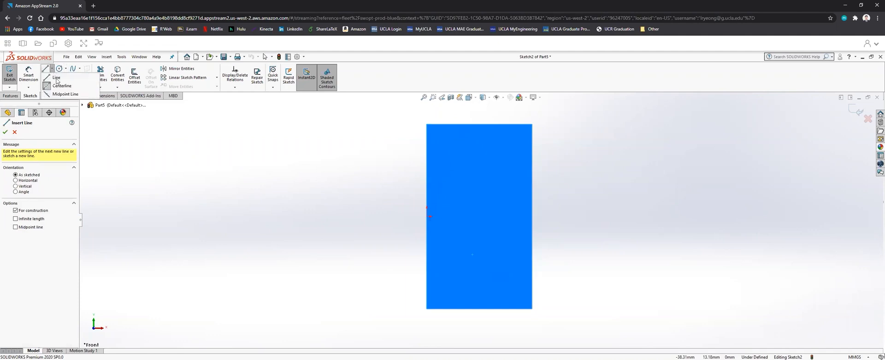
{"action": "left_click", "coordinate": [48, 86]}
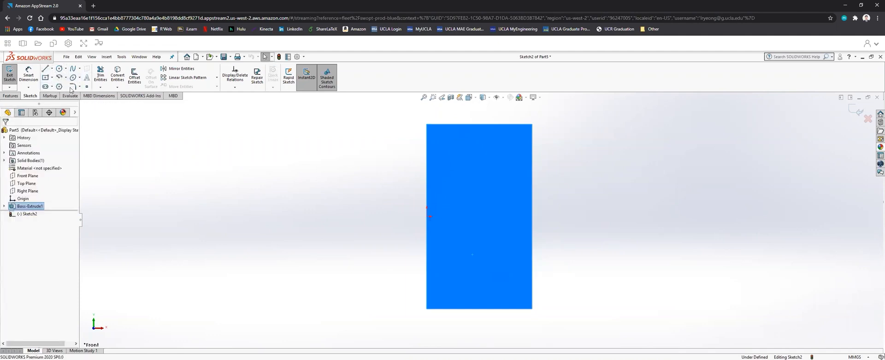
{"action": "left_click", "coordinate": [52, 69]}
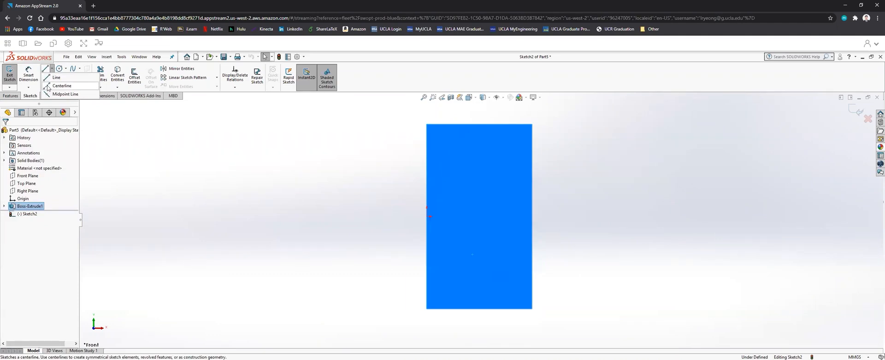
{"action": "left_click", "coordinate": [48, 86]}
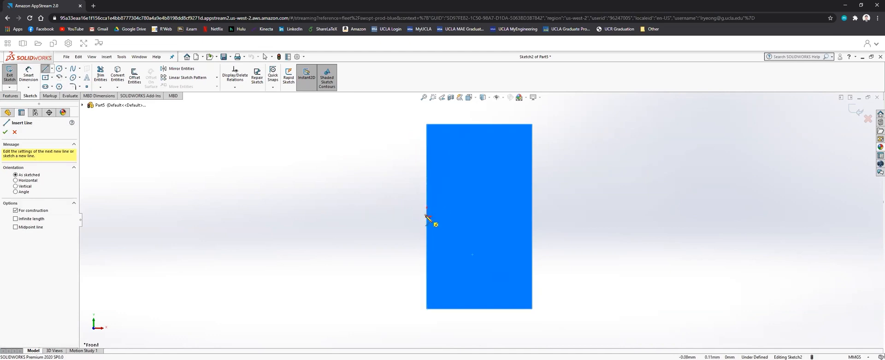
{"action": "left_click", "coordinate": [428, 215]}
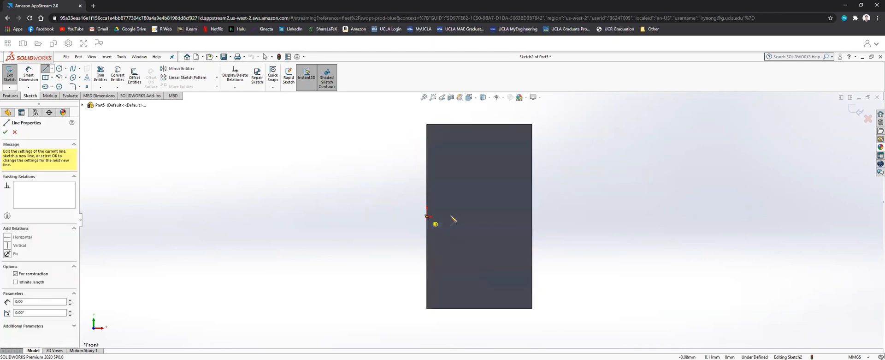
{"action": "left_click", "coordinate": [533, 216]}
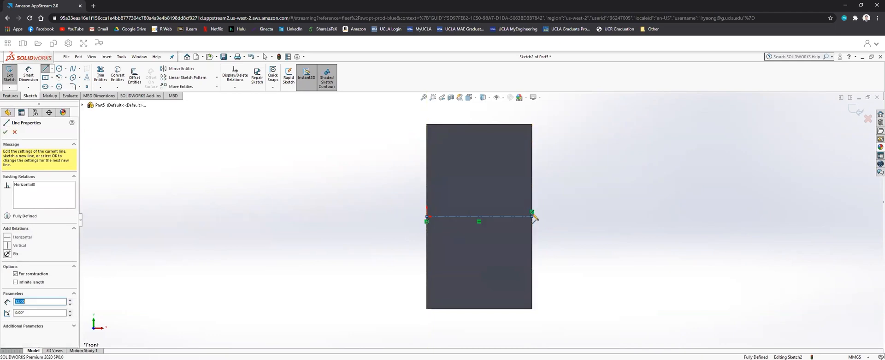
- Sketch a circle about 7.8 mm in diameter centred on the midpoint of the centerline
{"action": "left_click", "coordinate": [45, 70]}
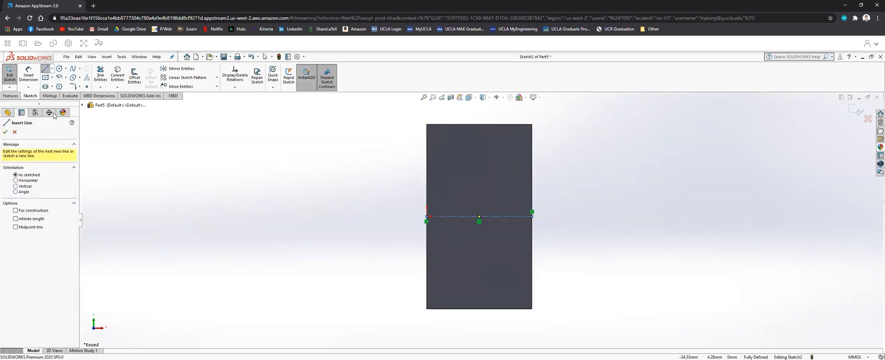
{"action": "left_click", "coordinate": [59, 69]}
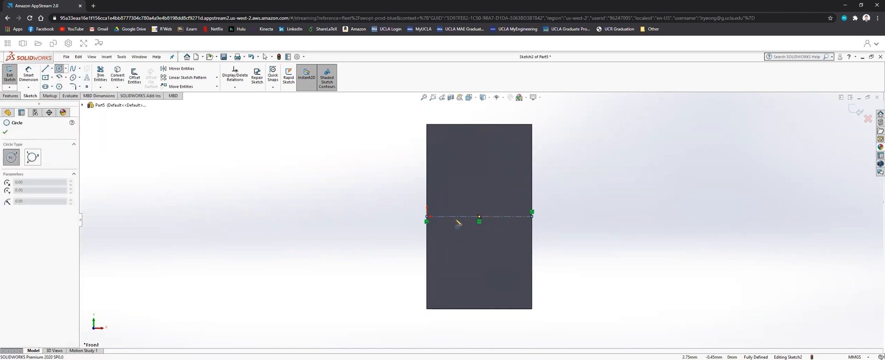
{"action": "left_click", "coordinate": [479, 216]}
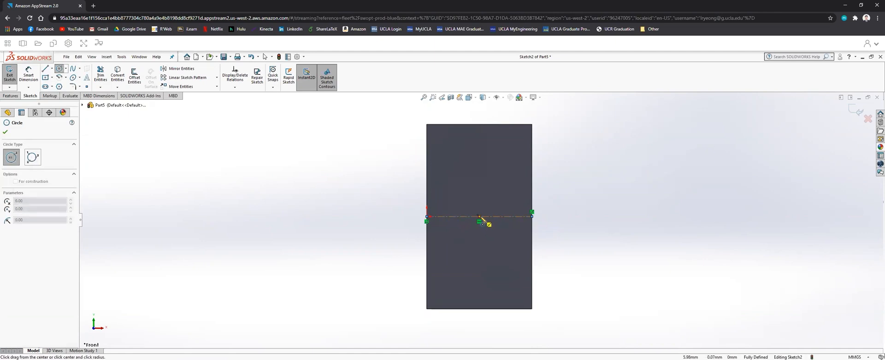
{"action": "left_click", "coordinate": [514, 216]}
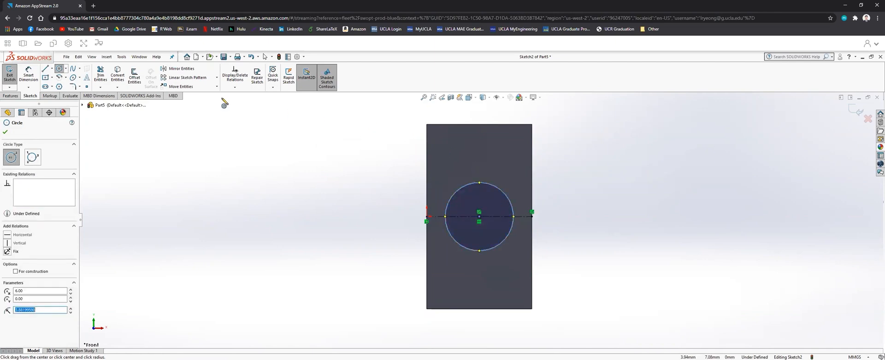
- Dimension the circle on the block's front face with a diameter of 8 mm
{"action": "left_click", "coordinate": [29, 75]}
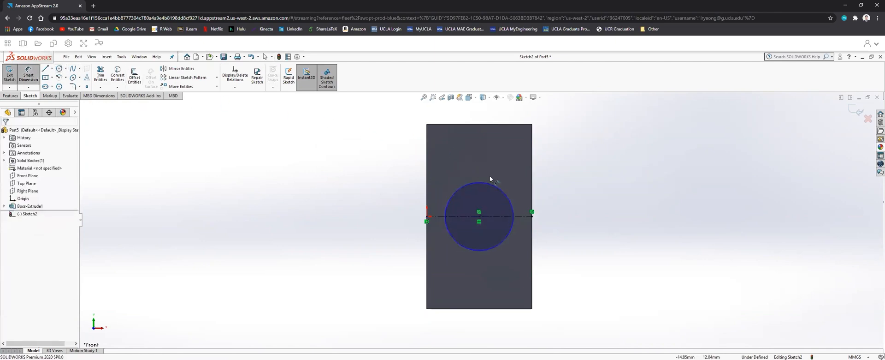
{"action": "left_click", "coordinate": [501, 191]}
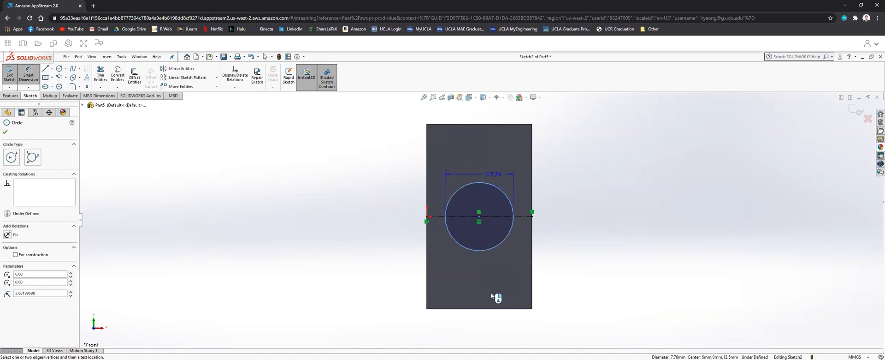
{"action": "left_click", "coordinate": [461, 325]}
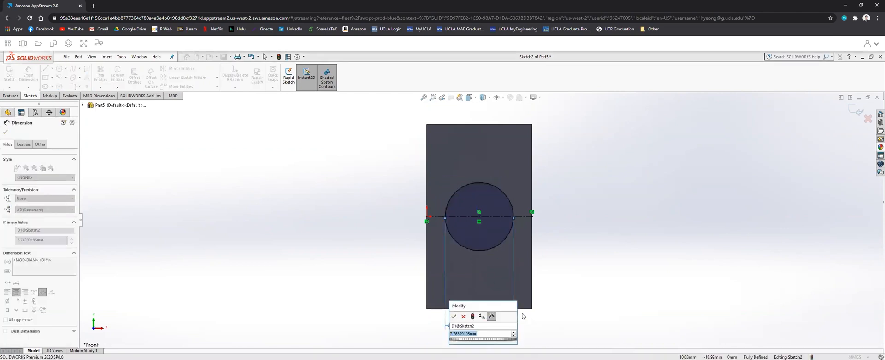
{"action": "type", "text": "8"}
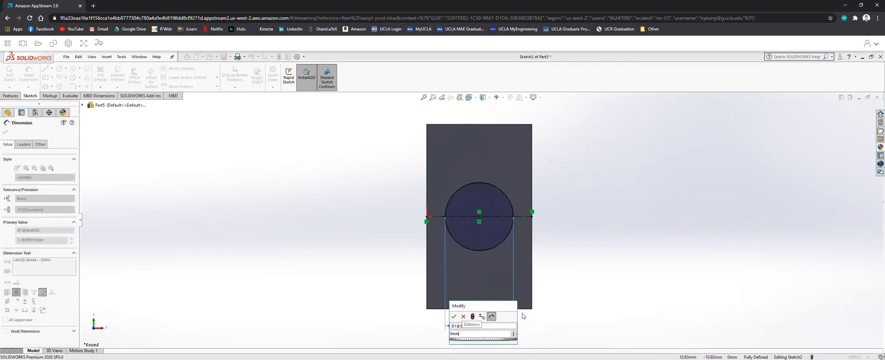
{"action": "key", "text": "Return"}
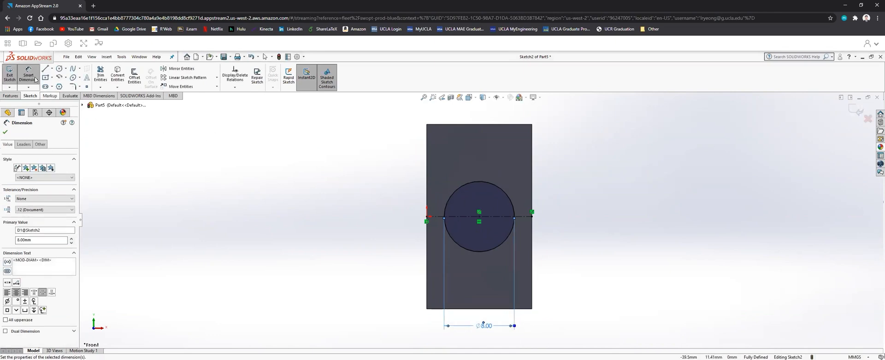
{"action": "left_click", "coordinate": [29, 75]}
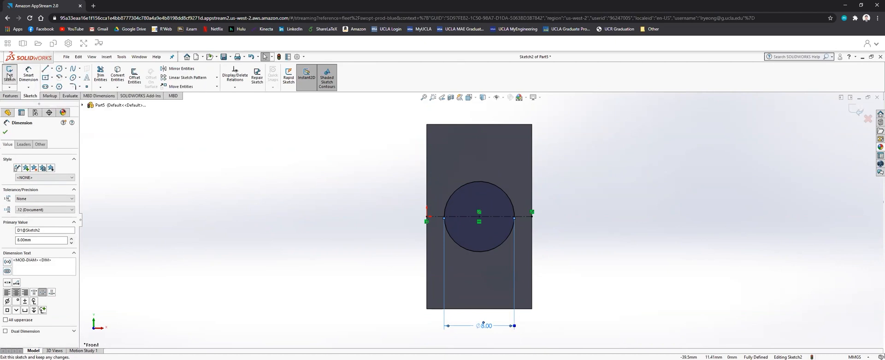
- Close the circle sketch and cut-extrude it Through All to make a hole through the block
{"action": "left_click", "coordinate": [10, 75]}
{"action": "left_click", "coordinate": [10, 96]}
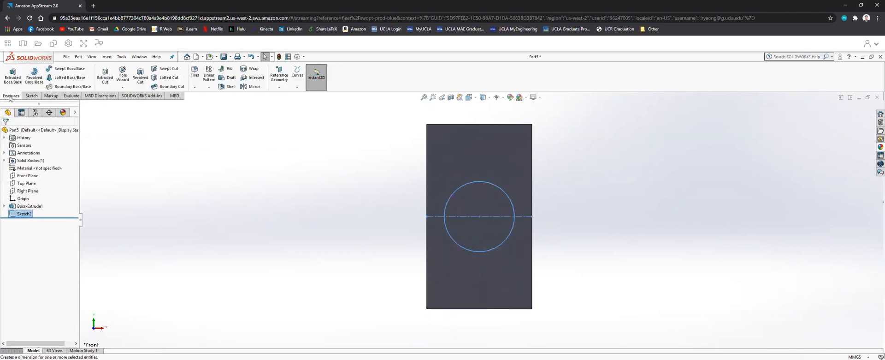
{"action": "left_click", "coordinate": [107, 76]}
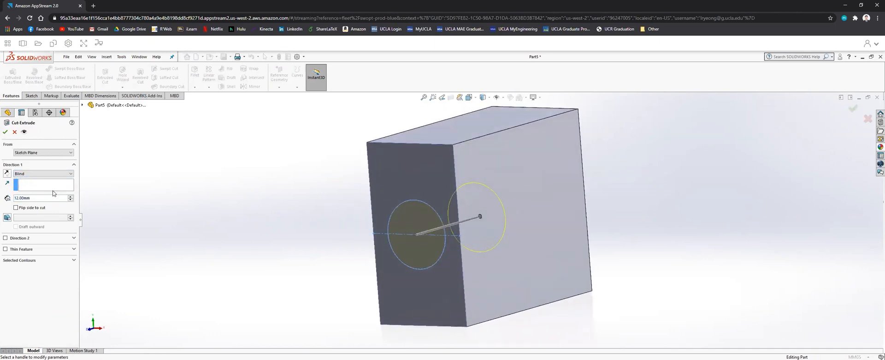
{"action": "left_click", "coordinate": [71, 174]}
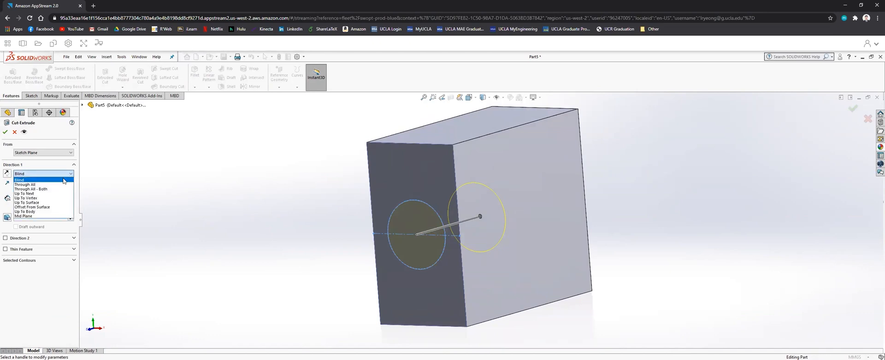
{"action": "left_click", "coordinate": [29, 184]}
{"action": "middle_click_drag", "start_coordinate": [588, 181], "coordinate": [605, 188]}
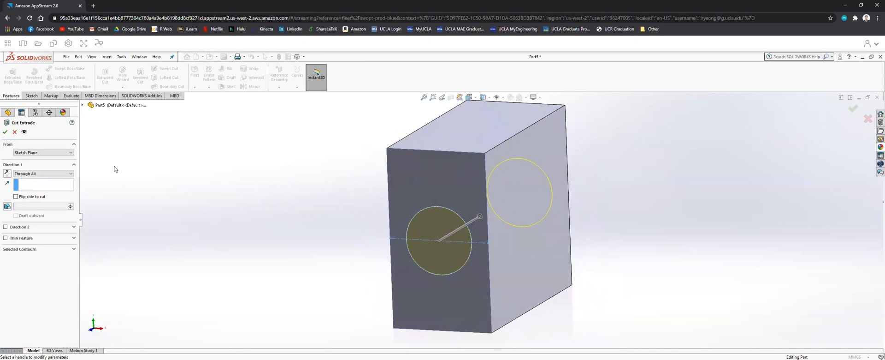
{"action": "left_click", "coordinate": [5, 132]}
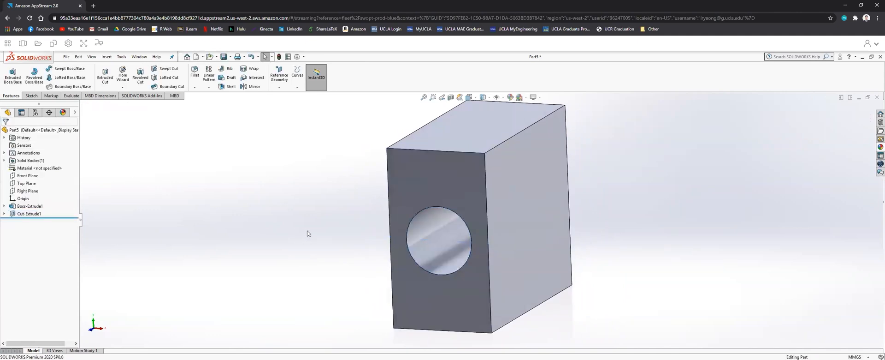
- Apply a yellow appearance color to the whole block part
{"action": "middle_click_drag", "start_coordinate": [328, 190], "coordinate": [317, 210]}
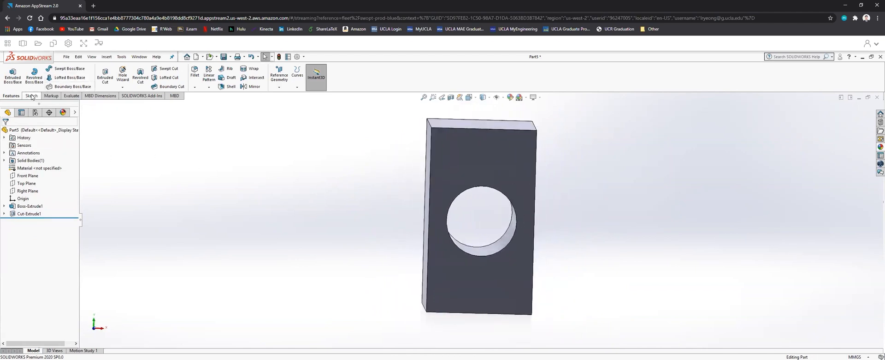
{"action": "right_click", "coordinate": [23, 132]}
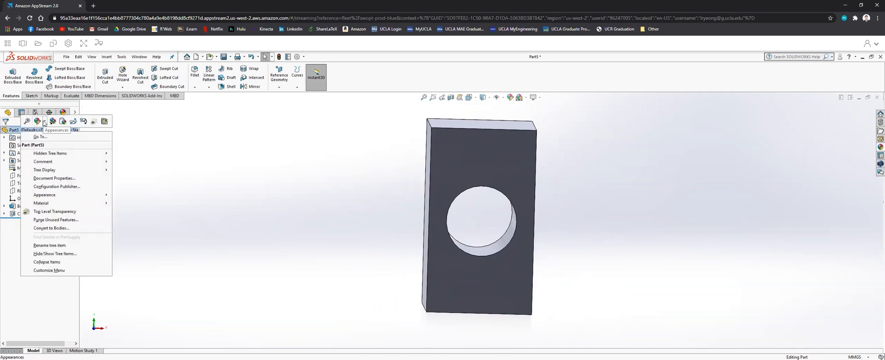
{"action": "left_click", "coordinate": [43, 122]}
{"action": "left_click", "coordinate": [73, 138]}
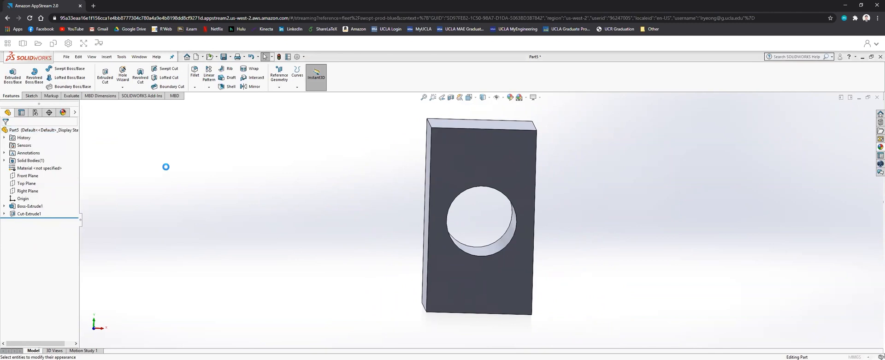
{"action": "left_click", "coordinate": [30, 276]}
{"action": "left_click", "coordinate": [6, 132]}
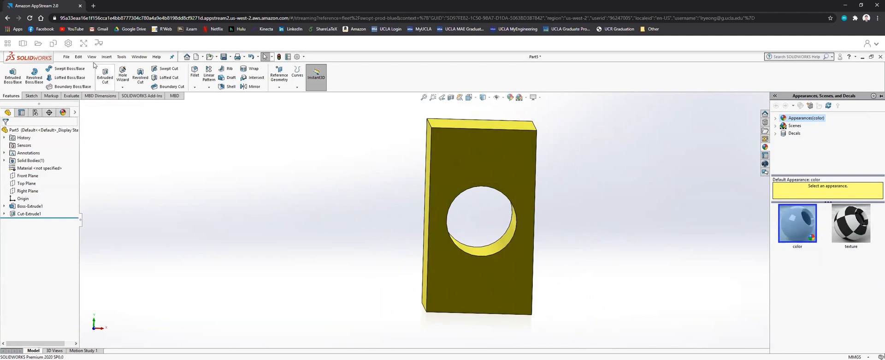
- Save the part in the Documents folder as block.SLDPRT
{"action": "left_click", "coordinate": [66, 57]}
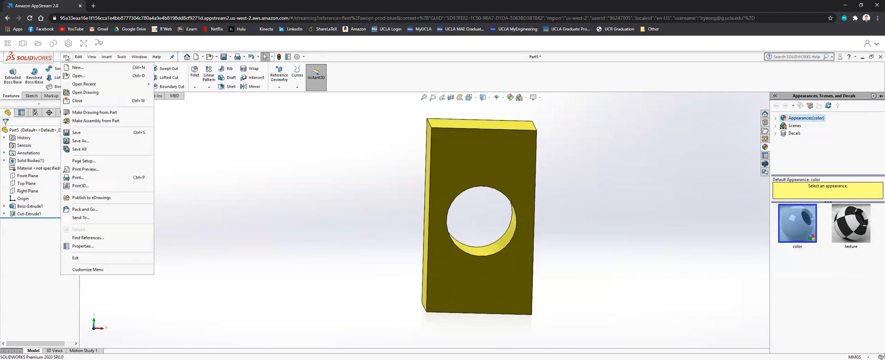
{"action": "left_click", "coordinate": [92, 141]}
{"action": "left_click", "coordinate": [384, 217]}
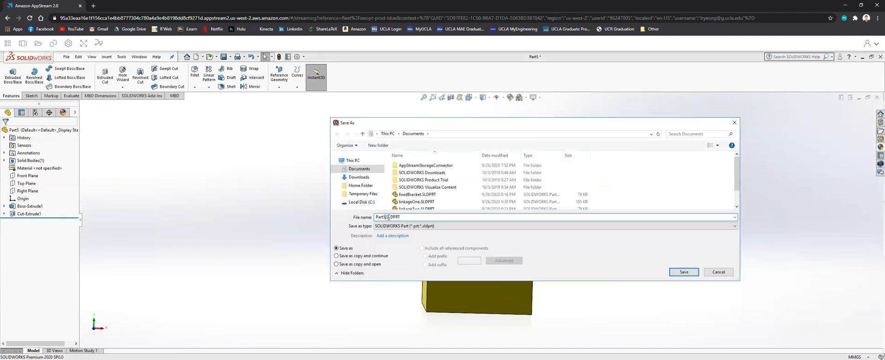
{"action": "key", "text": "BackSpace"}
{"action": "key", "text": "BackSpace"}
{"action": "key", "text": "BackSpace"}
{"action": "key", "text": "BackSpace"}
{"action": "key", "text": "BackSpace"}
{"action": "type", "text": "block"}
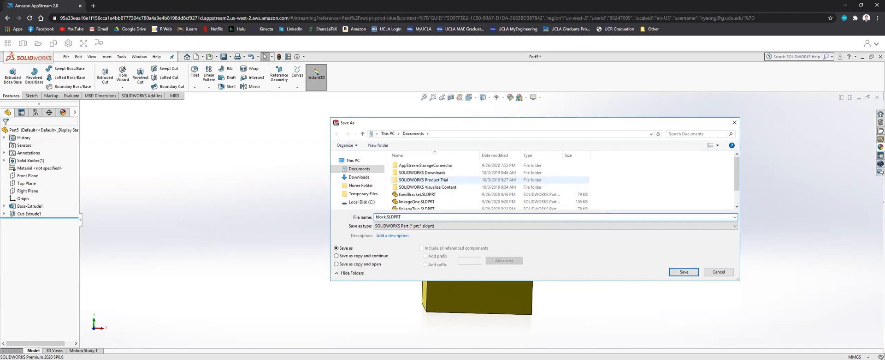
{"action": "left_click", "coordinate": [685, 272]}
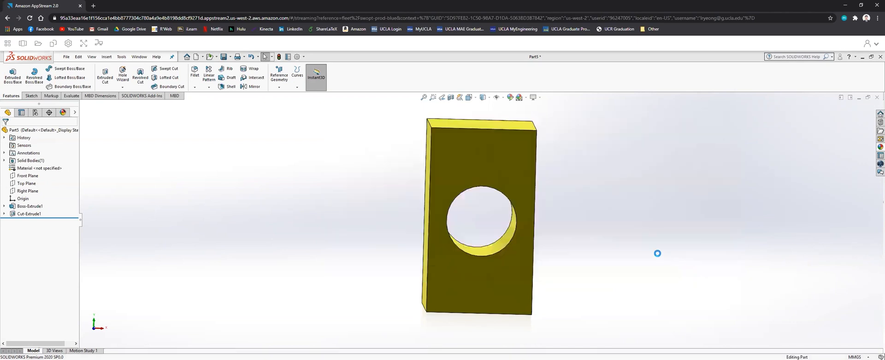
- Create a new empty part document
{"action": "left_click", "coordinate": [66, 57]}
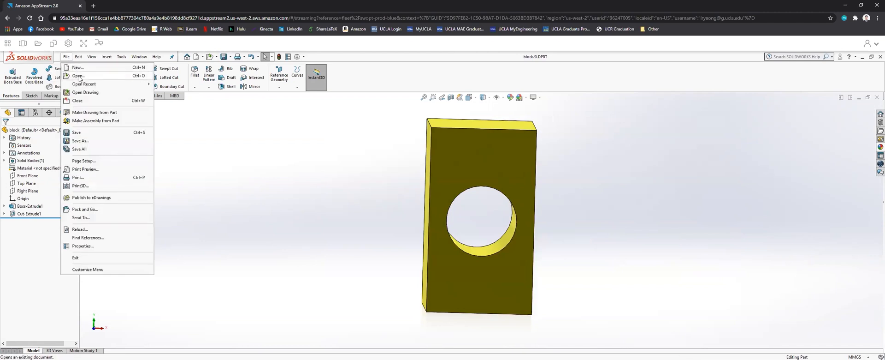
{"action": "left_click", "coordinate": [78, 68]}
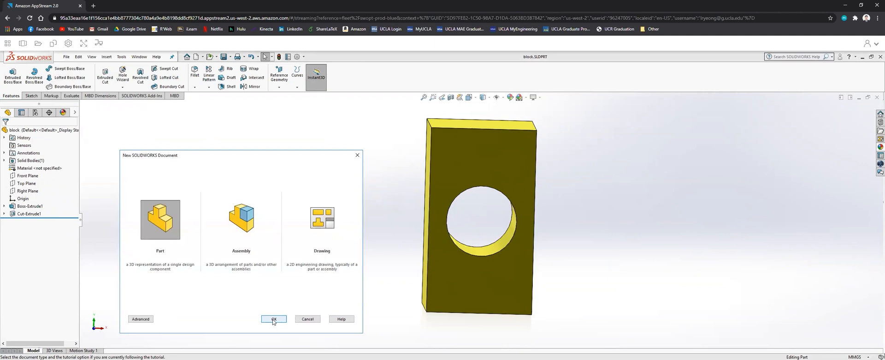
{"action": "left_click", "coordinate": [274, 318]}
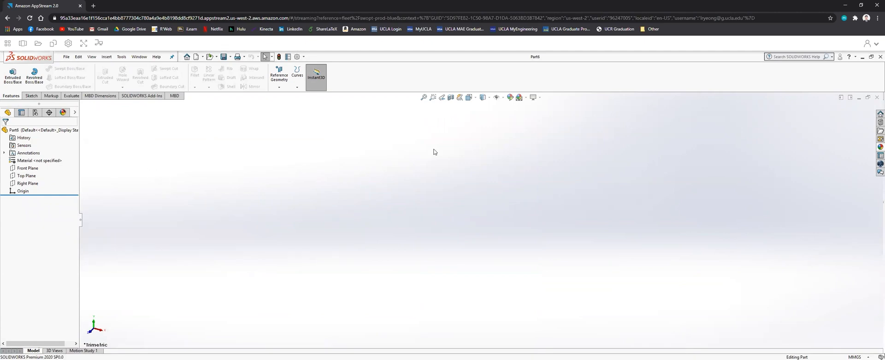
- Start a new sketch on the Right Plane
{"action": "left_click", "coordinate": [28, 183]}
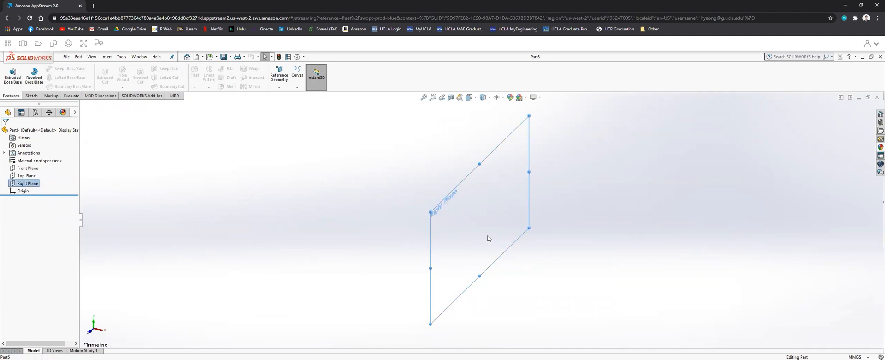
{"action": "left_click", "coordinate": [31, 95]}
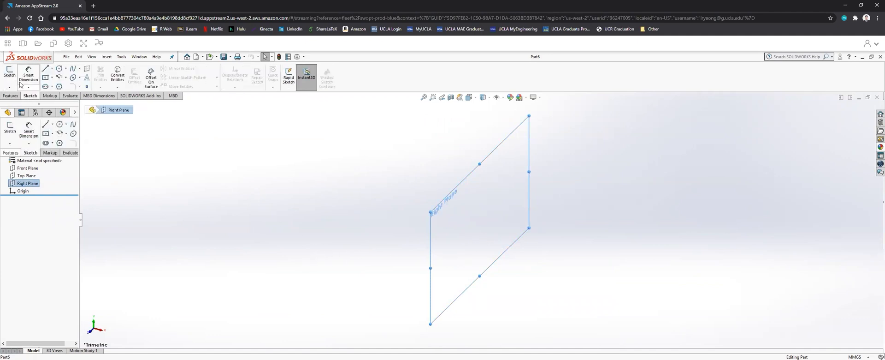
{"action": "left_click", "coordinate": [9, 73]}
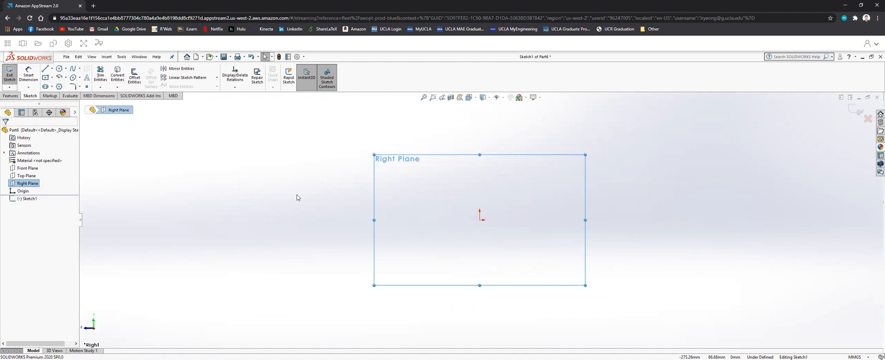
- Sketch a center rectangle about 58 mm wide and 51 mm high, centred on the origin
{"action": "scroll", "coordinate": [528, 225], "scroll_direction": "down", "scroll_amount": 2}
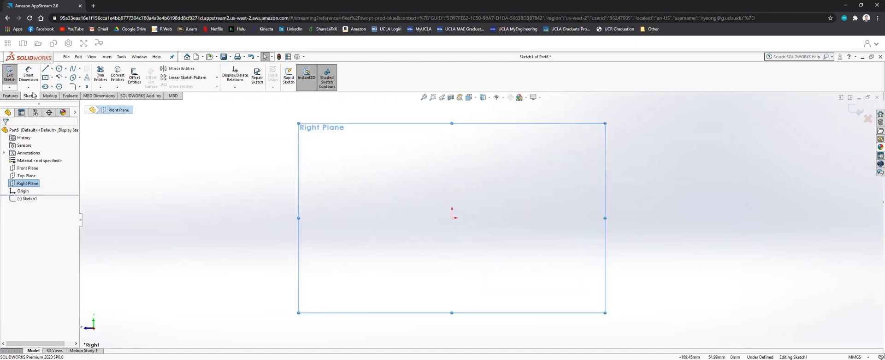
{"action": "left_click", "coordinate": [52, 79]}
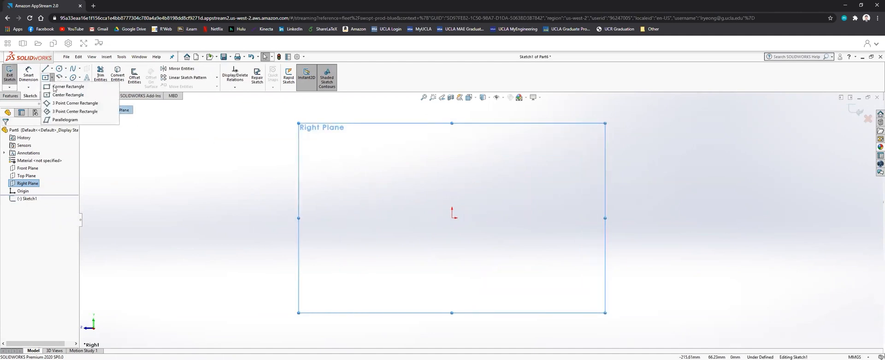
{"action": "left_click", "coordinate": [80, 97]}
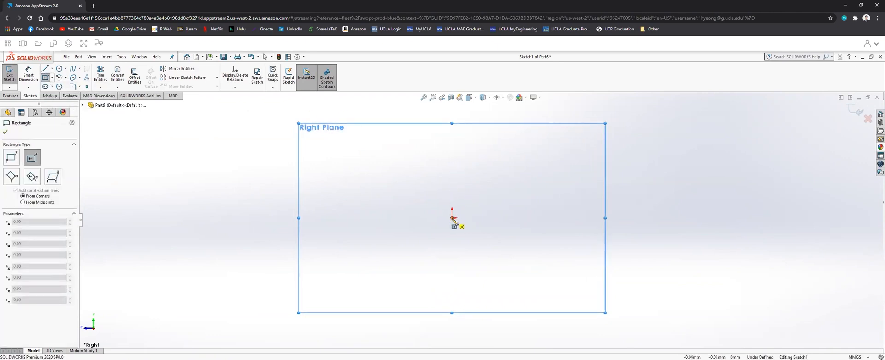
{"action": "left_click", "coordinate": [452, 218]}
{"action": "left_click", "coordinate": [502, 174]}
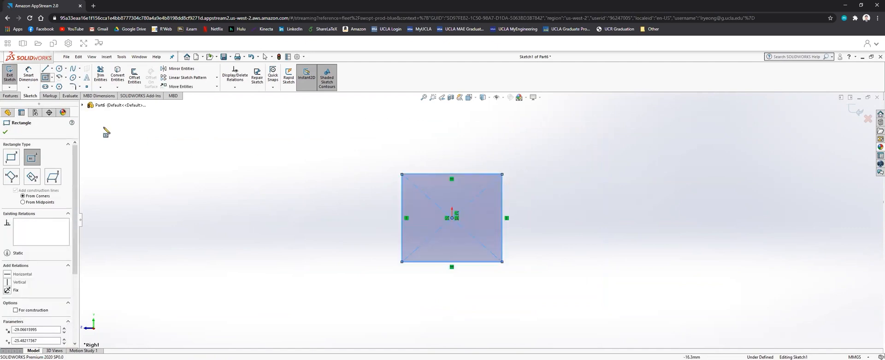
- Dimension the rectangle's bottom and left edges to 25 mm each and close the sketch
{"action": "left_click", "coordinate": [28, 75]}
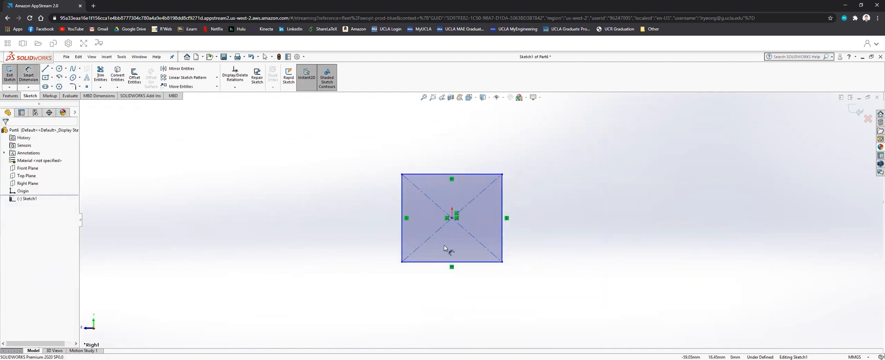
{"action": "left_click", "coordinate": [437, 261]}
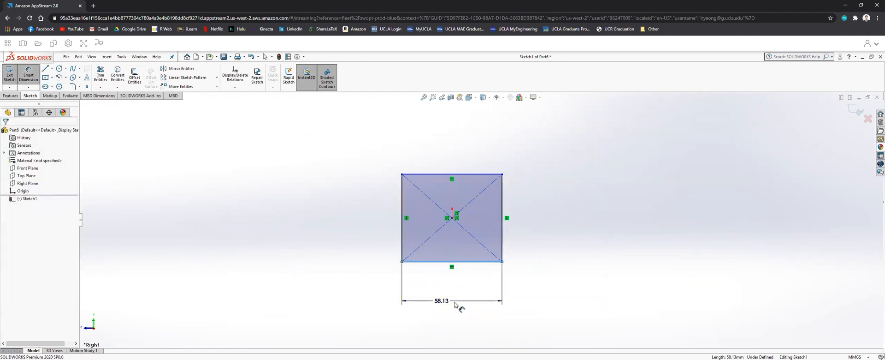
{"action": "left_click", "coordinate": [456, 304]}
{"action": "type", "text": "25mm"}
{"action": "key", "text": "Return"}
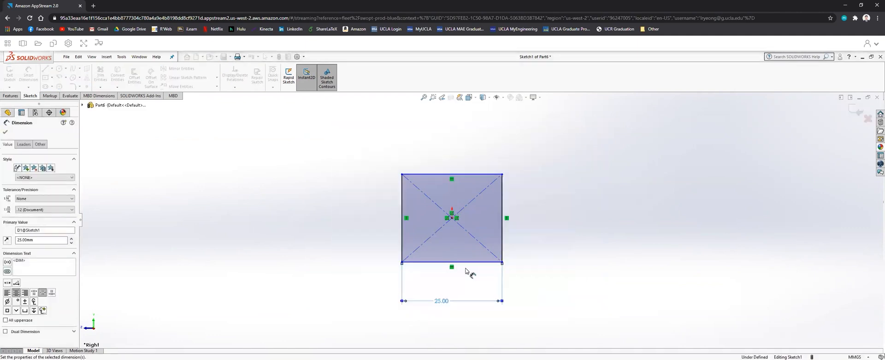
{"action": "left_click", "coordinate": [402, 221]}
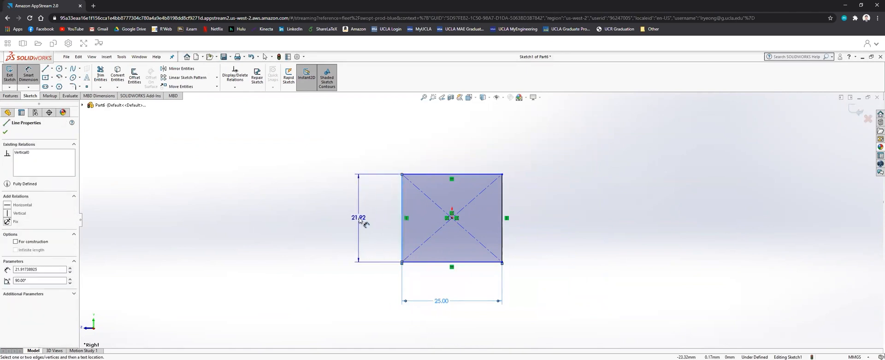
{"action": "left_click", "coordinate": [359, 218]}
{"action": "type", "text": "25mm"}
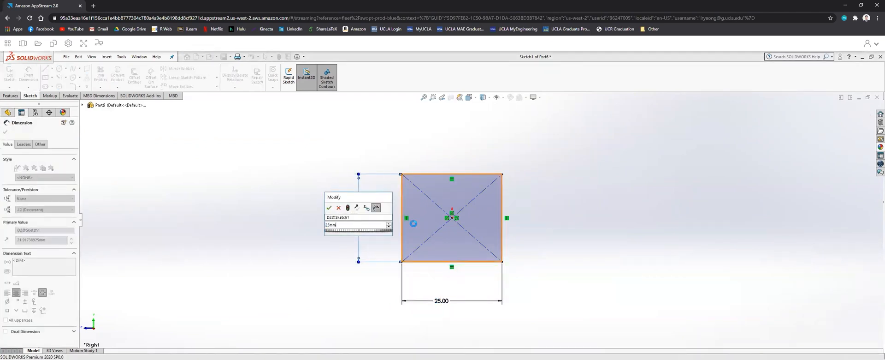
{"action": "key", "text": "Return"}
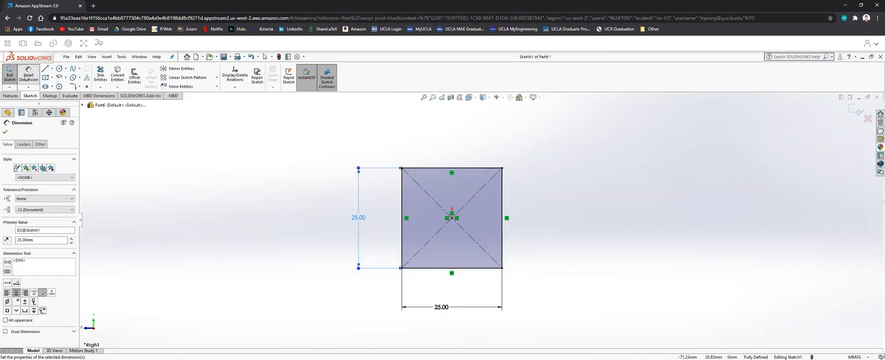
{"action": "left_click", "coordinate": [10, 74]}
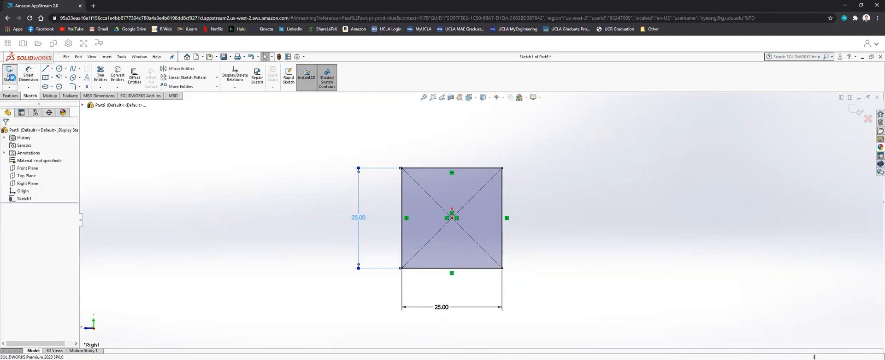
{"action": "left_click", "coordinate": [11, 96]}
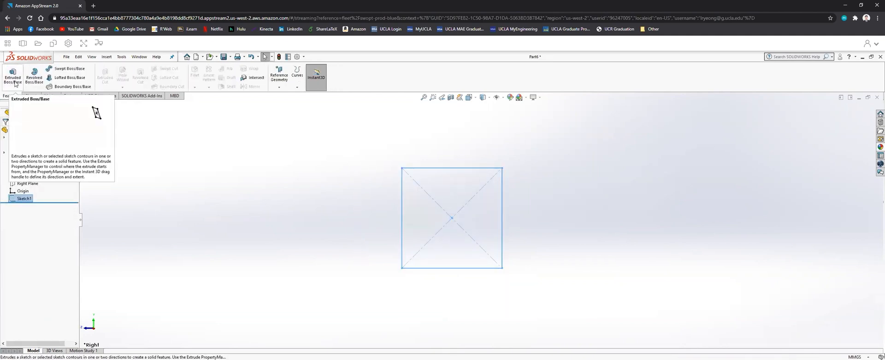
- Extrude the centre rectangle sketch as a blind boss 86 mm deep
{"action": "left_click", "coordinate": [17, 83]}
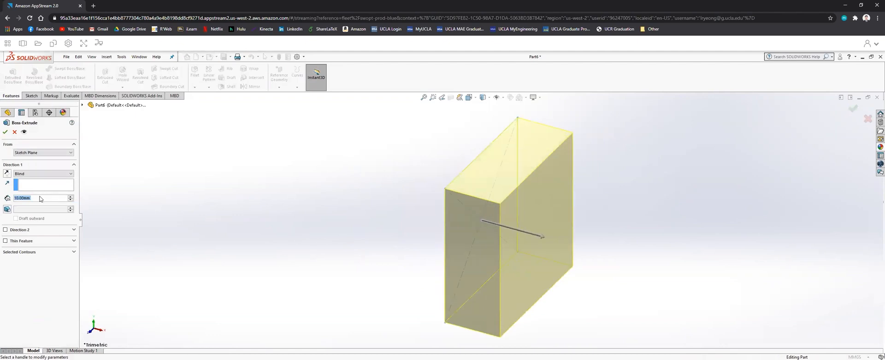
{"action": "type", "text": "86mm"}
{"action": "key", "text": "Return"}
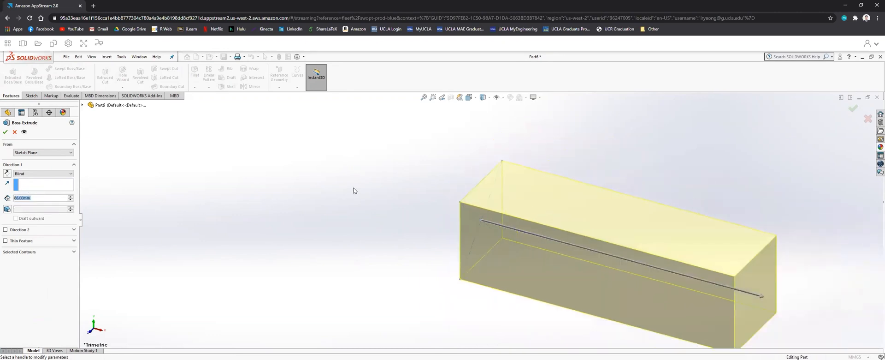
{"action": "scroll", "coordinate": [660, 275], "scroll_direction": "up", "scroll_amount": 1}
{"action": "scroll", "coordinate": [644, 267], "scroll_direction": "down", "scroll_amount": 1}
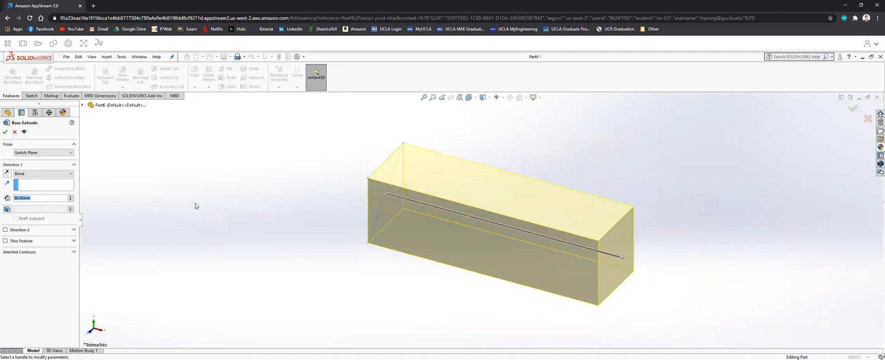
{"action": "left_click", "coordinate": [5, 132]}
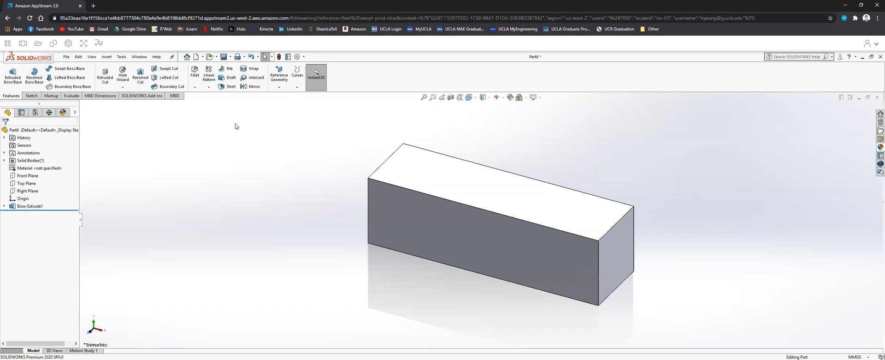
- Set up a Shell with 2 mm thickness, choosing the block's end face at the sketch plane for removal, and show the preview
{"action": "left_click", "coordinate": [229, 88]}
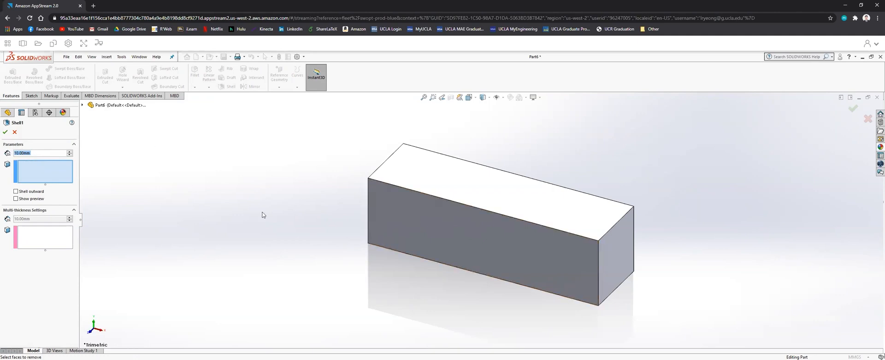
{"action": "type", "text": "2"}
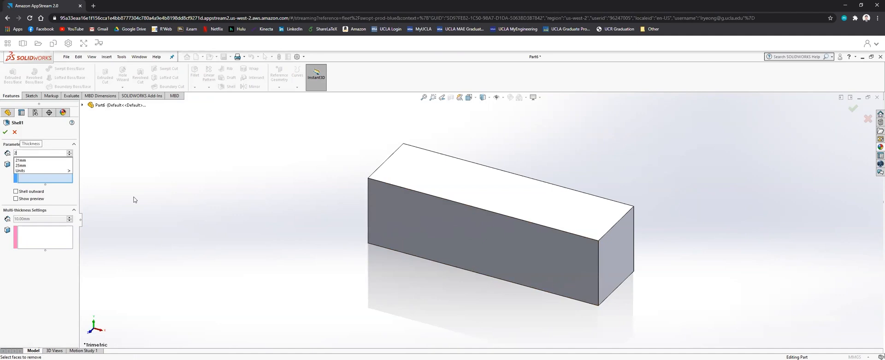
{"action": "key", "text": "Return"}
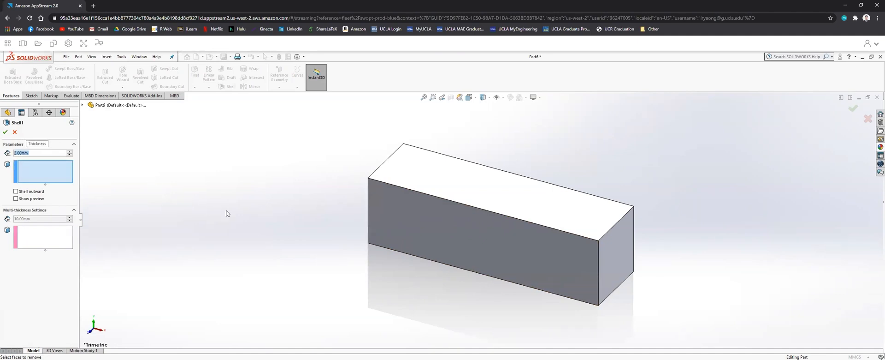
{"action": "middle_click_drag", "start_coordinate": [435, 280], "coordinate": [472, 271]}
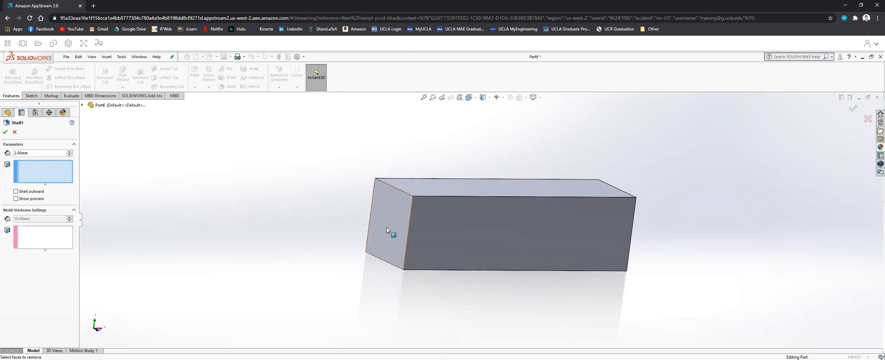
{"action": "middle_click_drag", "start_coordinate": [373, 195], "coordinate": [395, 231]}
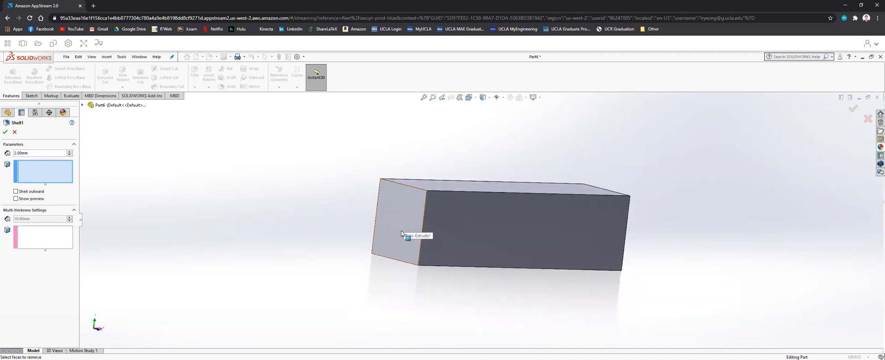
{"action": "left_click", "coordinate": [401, 234]}
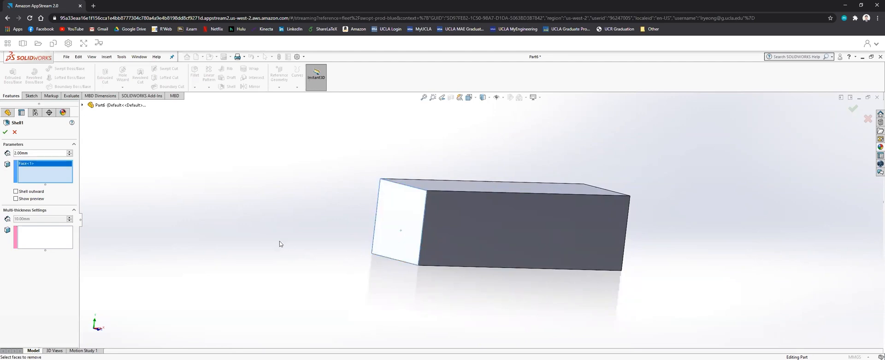
{"action": "left_click", "coordinate": [16, 199]}
{"action": "middle_click_drag", "start_coordinate": [300, 231], "coordinate": [281, 225]}
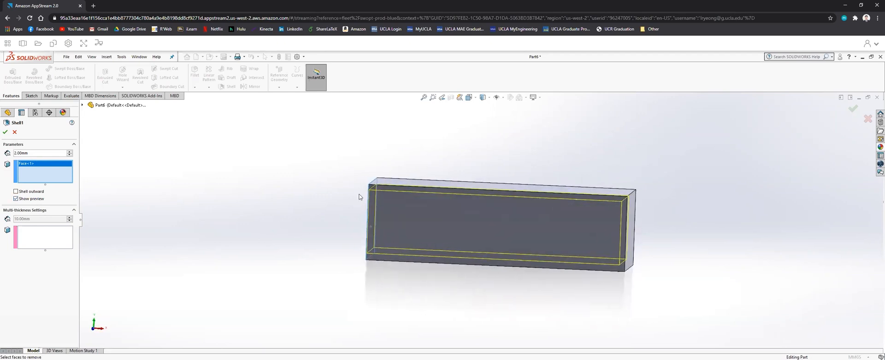
- Delete the end face from the Shell's faces to remove and select that same face again
{"action": "right_click", "coordinate": [26, 166]}
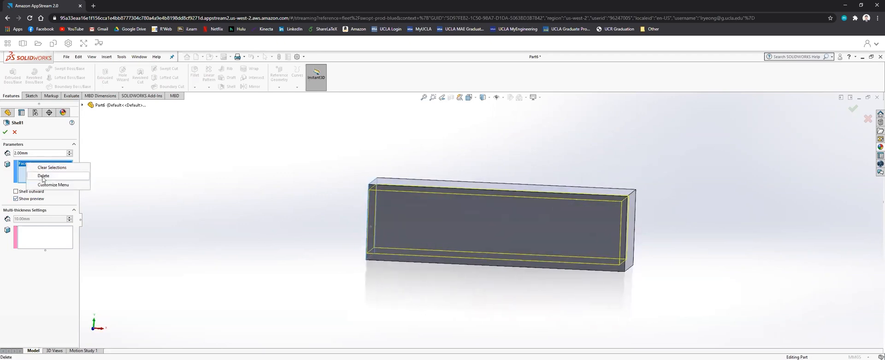
{"action": "left_click", "coordinate": [43, 179]}
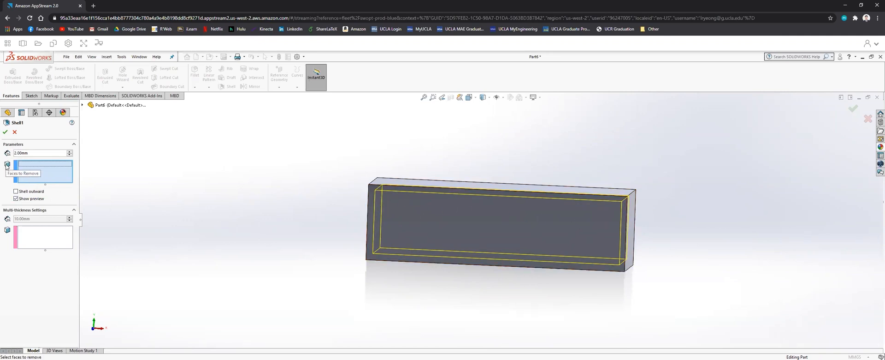
{"action": "mouse_move", "coordinate": [281, 225]}
{"action": "middle_mouse_down"}
{"action": "mouse_move", "coordinate": [293, 226]}
{"action": "mouse_move", "coordinate": [283, 232]}
{"action": "middle_mouse_up"}
{"action": "left_click", "coordinate": [374, 233]}
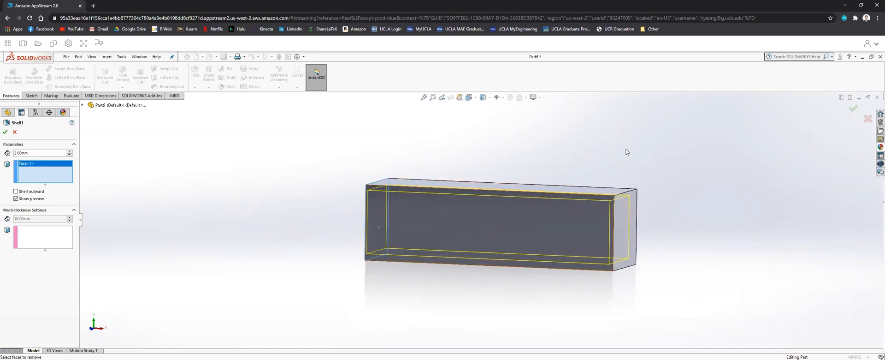
- Add the block's long front and back faces to the faces to remove and complete the Shell
{"action": "left_click", "coordinate": [443, 227]}
{"action": "middle_click_drag", "start_coordinate": [449, 233], "coordinate": [530, 237]}
{"action": "left_click", "coordinate": [581, 223]}
{"action": "middle_click_drag", "start_coordinate": [385, 252], "coordinate": [449, 269]}
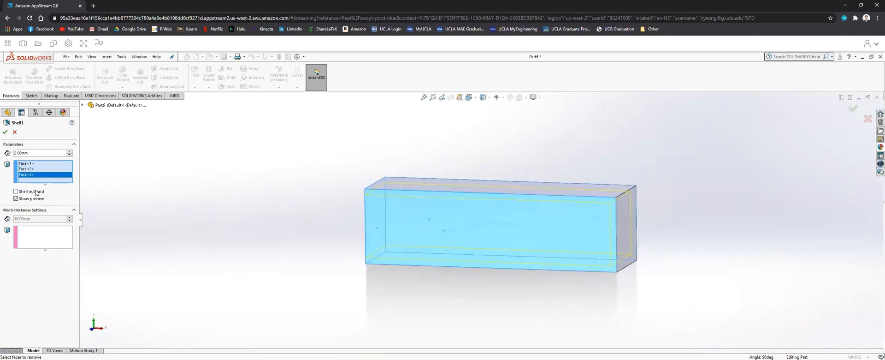
{"action": "left_click", "coordinate": [5, 133]}
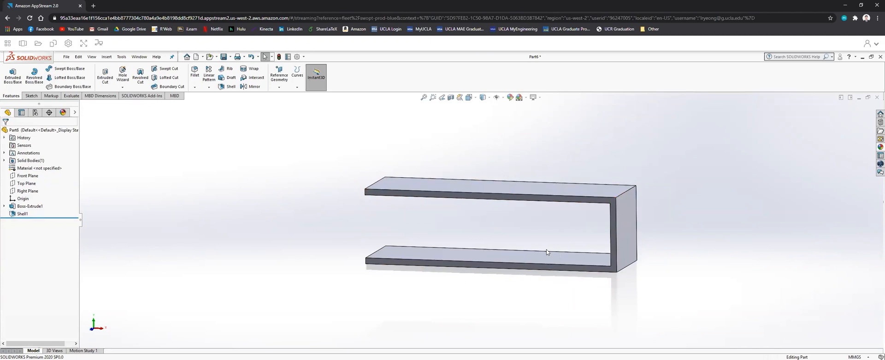
- Change the appearance color of the whole part to black
{"action": "mouse_move", "coordinate": [486, 221]}
{"action": "middle_mouse_down"}
{"action": "mouse_move", "coordinate": [507, 206]}
{"action": "mouse_move", "coordinate": [480, 211]}
{"action": "mouse_move", "coordinate": [498, 209]}
{"action": "mouse_move", "coordinate": [497, 224]}
{"action": "middle_mouse_up"}
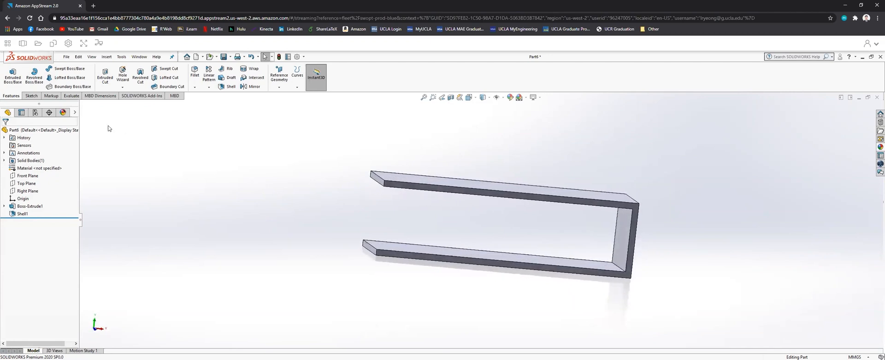
{"action": "right_click", "coordinate": [38, 131]}
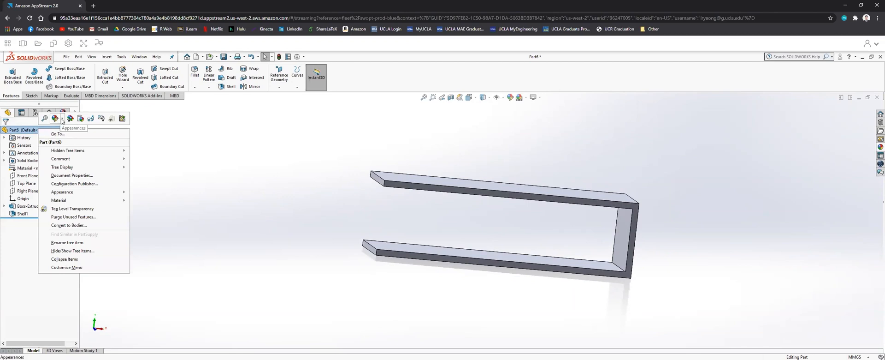
{"action": "left_click", "coordinate": [55, 119]}
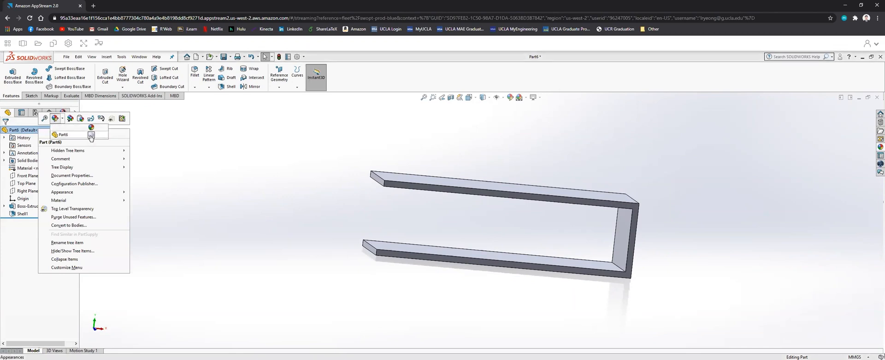
{"action": "left_click", "coordinate": [90, 134]}
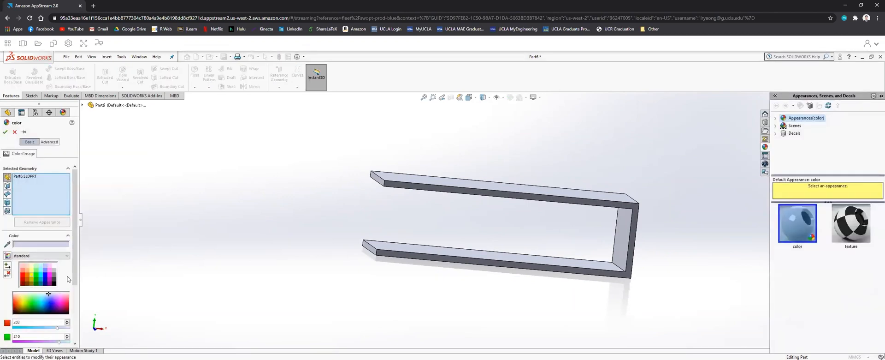
{"action": "left_click", "coordinate": [6, 133]}
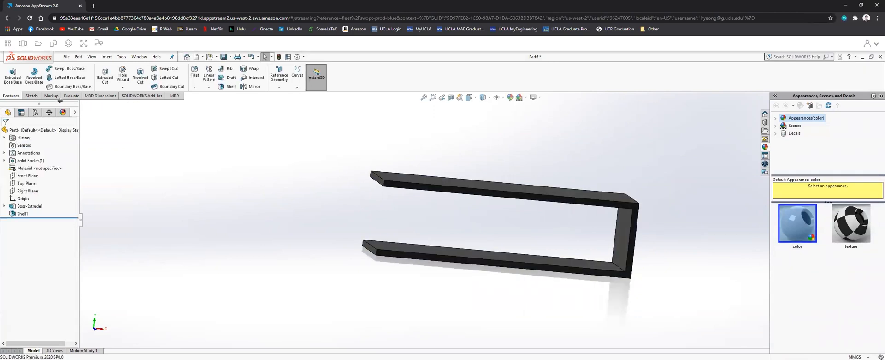
- Save the part in the Documents folder as rail.SLDPRT
{"action": "middle_click_drag", "start_coordinate": [208, 189], "coordinate": [507, 228]}
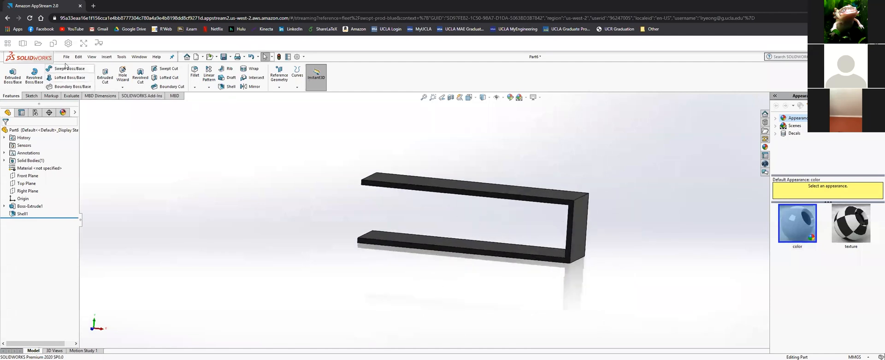
{"action": "left_click", "coordinate": [66, 57]}
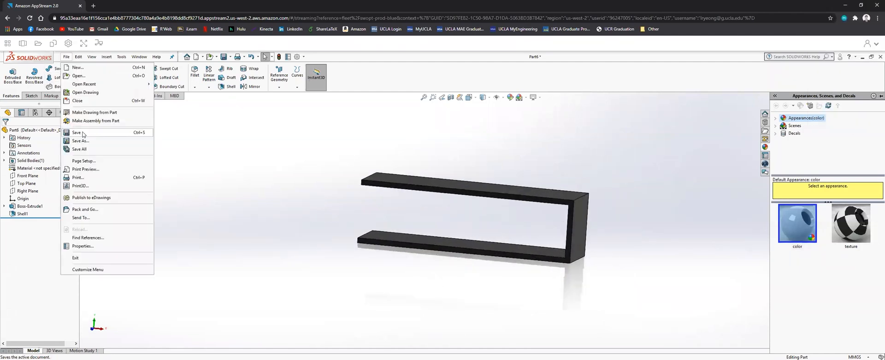
{"action": "left_click", "coordinate": [79, 140]}
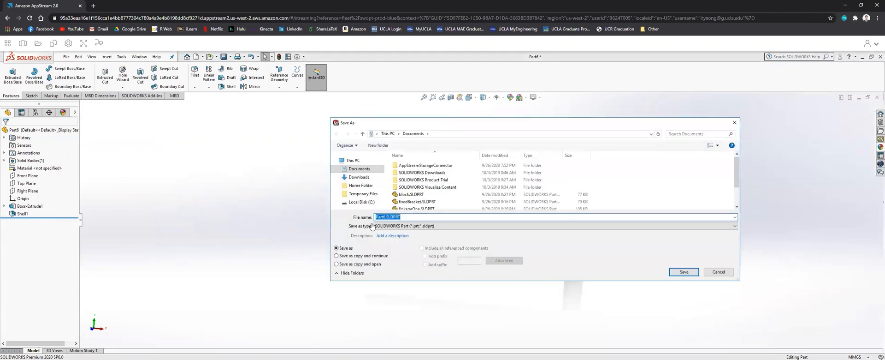
{"action": "left_click", "coordinate": [386, 216]}
{"action": "key", "text": "BackSpace"}
{"action": "key", "text": "BackSpace"}
{"action": "key", "text": "BackSpace"}
{"action": "key", "text": "BackSpace"}
{"action": "key", "text": "BackSpace"}
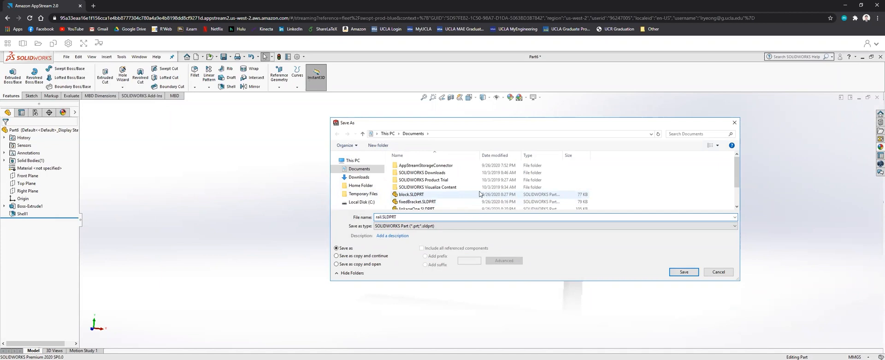
{"action": "scroll", "coordinate": [546, 203], "scroll_direction": "down", "scroll_amount": 2}
{"action": "type", "text": "rail"}
{"action": "left_click", "coordinate": [684, 272]}
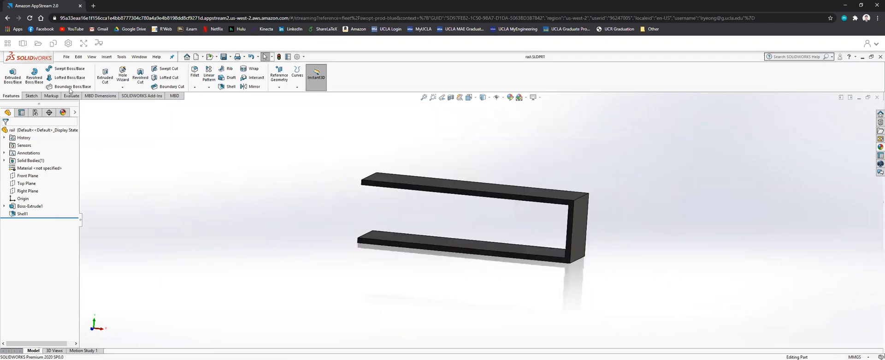
{"action": "left_click", "coordinate": [67, 57]}
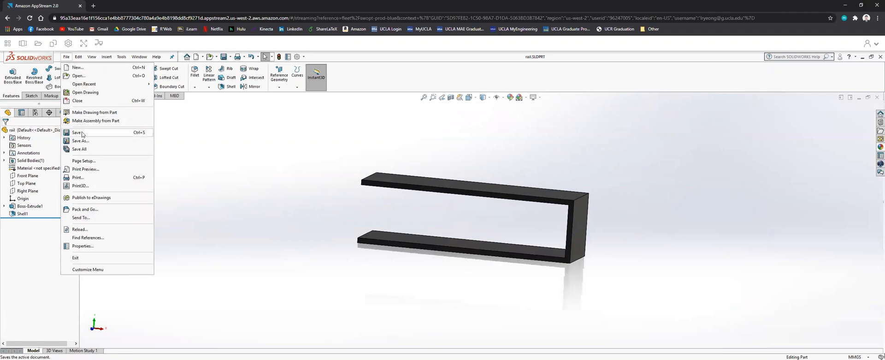
{"action": "left_click", "coordinate": [83, 134]}
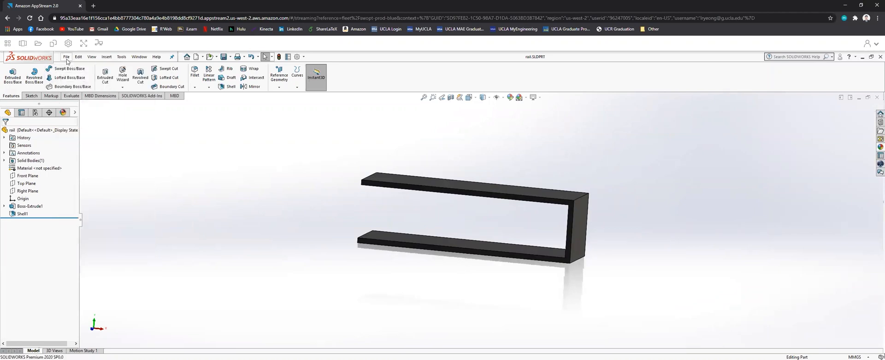
- Create a new assembly document
{"action": "left_click", "coordinate": [66, 57]}
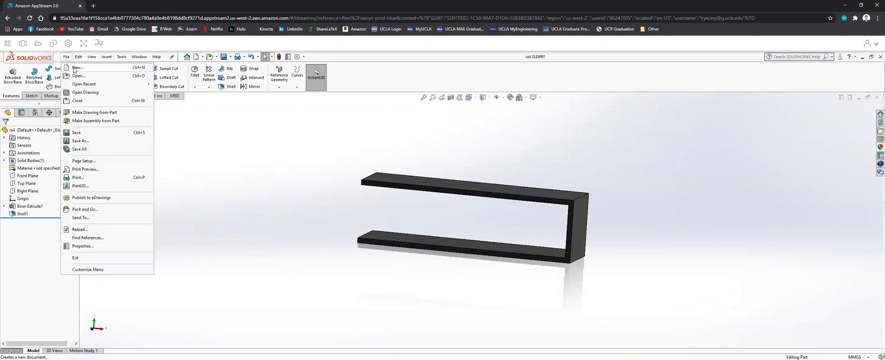
{"action": "left_click", "coordinate": [74, 69]}
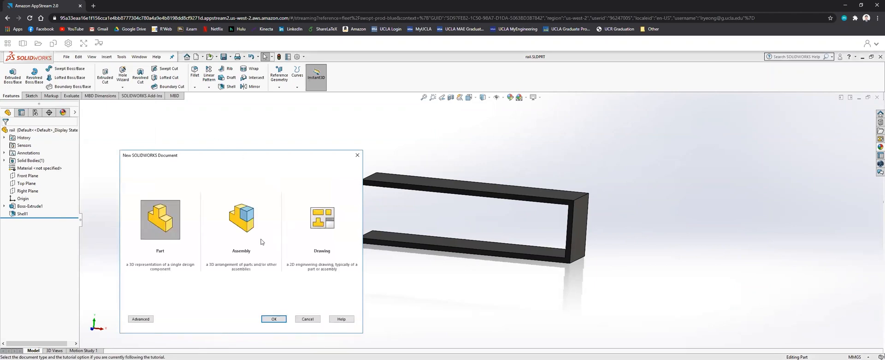
{"action": "left_click", "coordinate": [246, 228]}
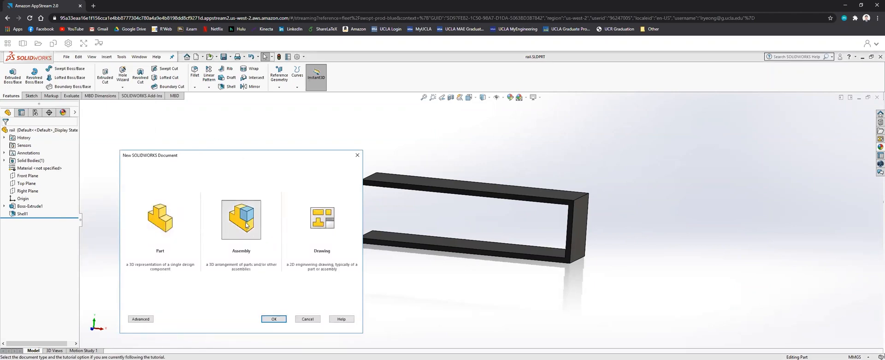
{"action": "left_click", "coordinate": [273, 318]}
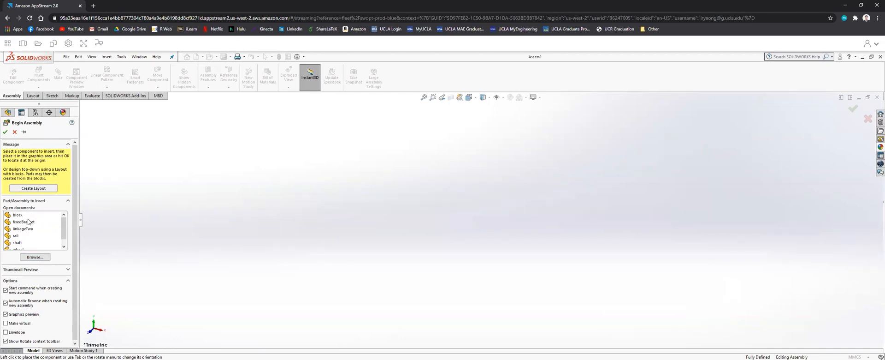
- Insert the rail part from the open documents as the assembly's first component, placing it in the graphics area
{"action": "scroll", "coordinate": [38, 231], "scroll_direction": "down", "scroll_amount": 1}
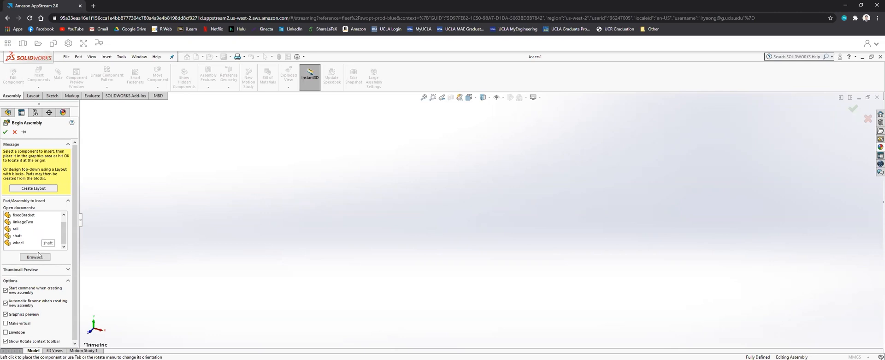
{"action": "scroll", "coordinate": [45, 240], "scroll_direction": "up", "scroll_amount": 1}
{"action": "scroll", "coordinate": [34, 239], "scroll_direction": "down", "scroll_amount": 1}
{"action": "left_click", "coordinate": [16, 229]}
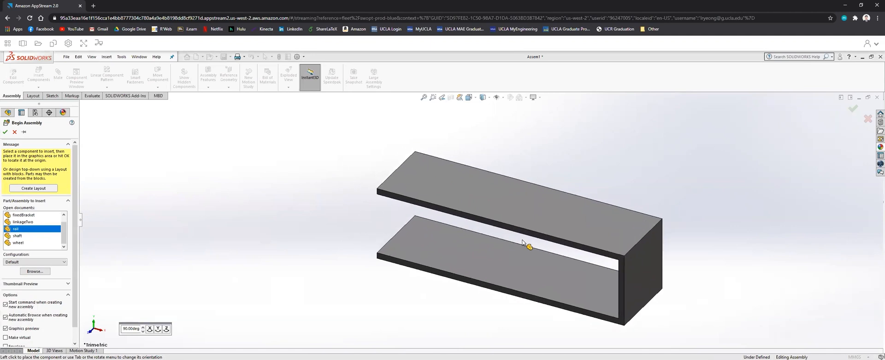
{"action": "left_click", "coordinate": [520, 249]}
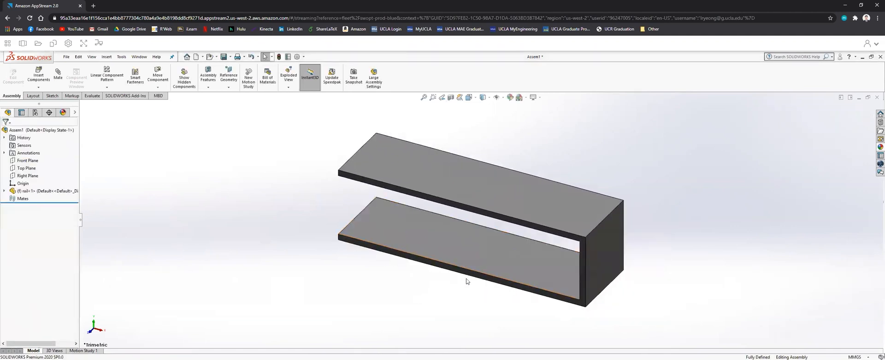
- In the front view, insert the block part from the open documents and place it just outside the rail's open end
{"action": "middle_click_drag", "start_coordinate": [484, 249], "coordinate": [489, 211]}
{"action": "key", "text": "ctrl+space"}
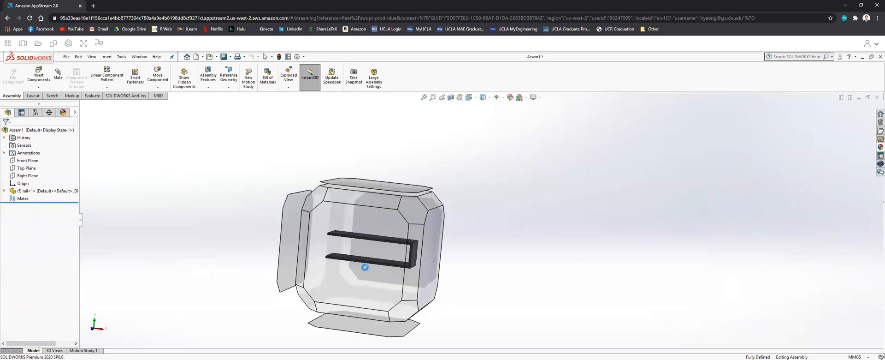
{"action": "left_click", "coordinate": [358, 269]}
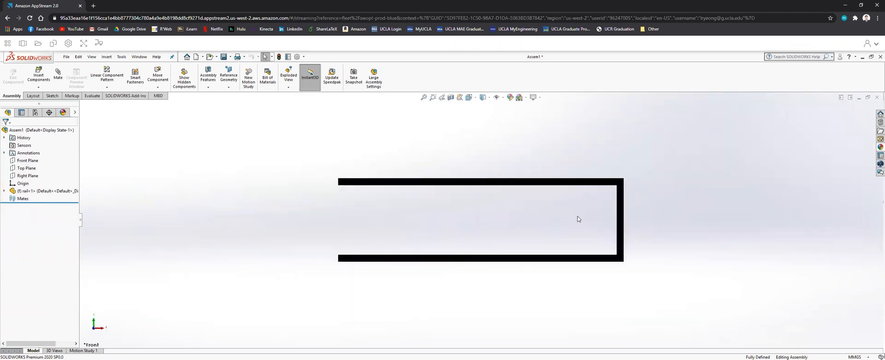
{"action": "left_click", "coordinate": [39, 77]}
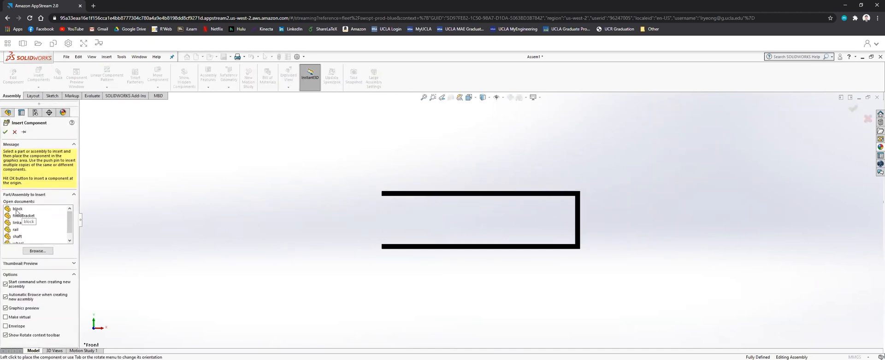
{"action": "left_click", "coordinate": [19, 209]}
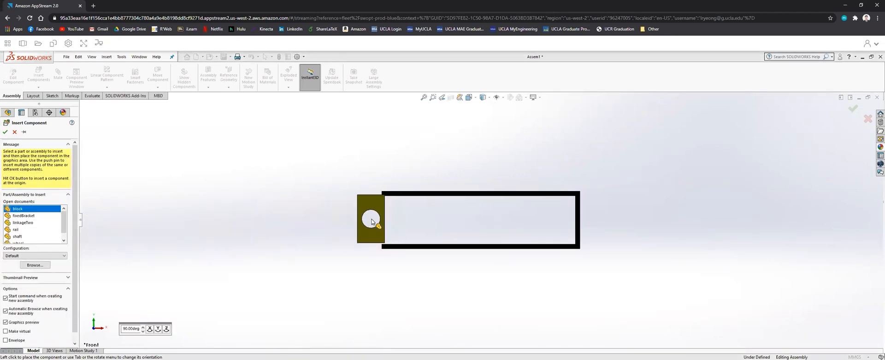
{"action": "left_click", "coordinate": [368, 223]}
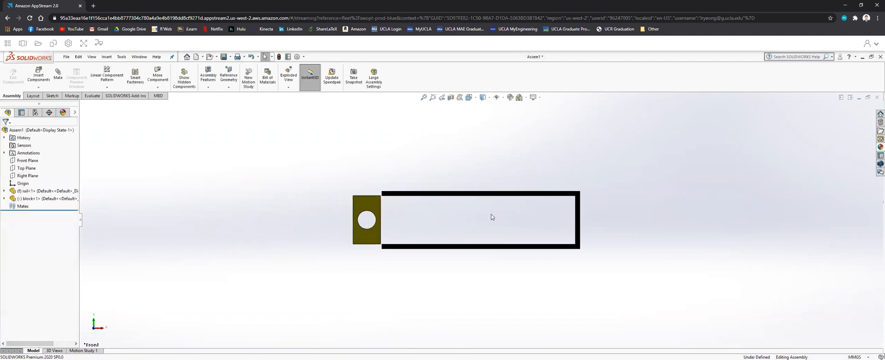
- Measure the length of the block's vertical edge and the inner distance between the rail's two flanges
{"action": "middle_click_drag", "start_coordinate": [488, 222], "coordinate": [502, 222]}
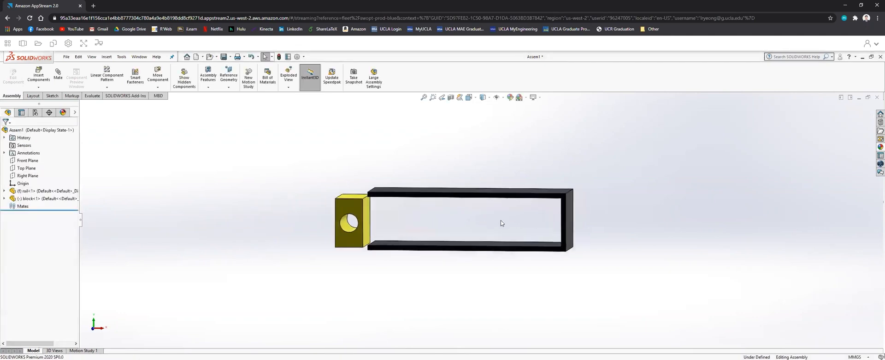
{"action": "scroll", "coordinate": [436, 230], "scroll_direction": "down", "scroll_amount": 2}
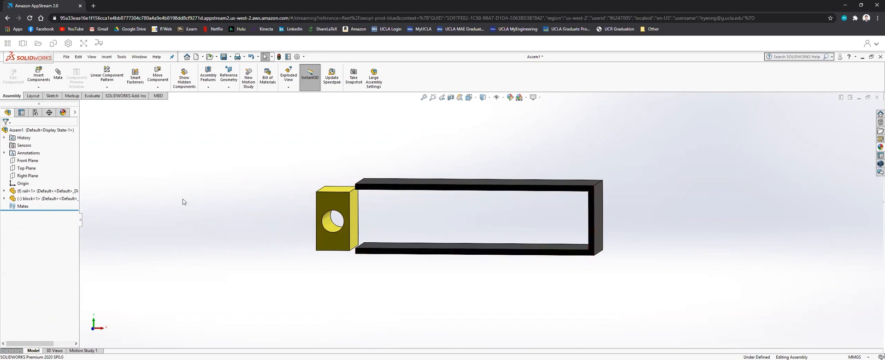
{"action": "left_click", "coordinate": [92, 96]}
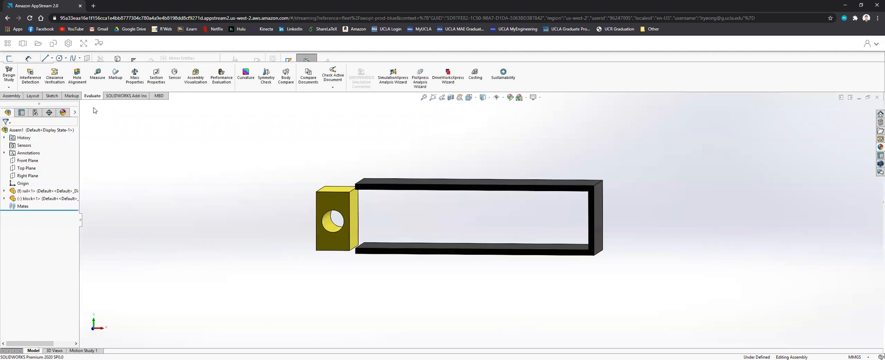
{"action": "left_click", "coordinate": [98, 74]}
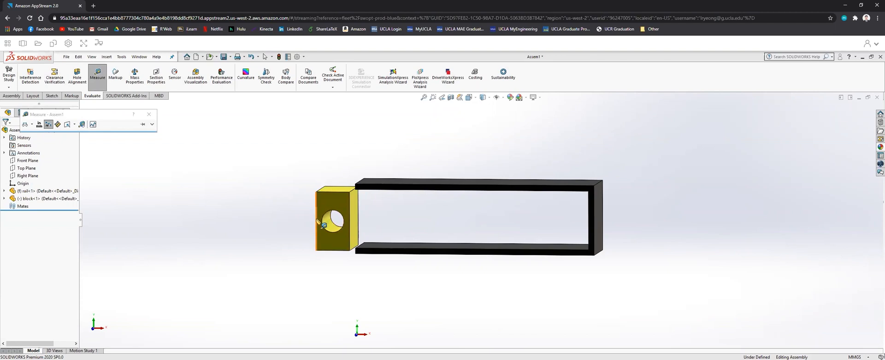
{"action": "left_click", "coordinate": [318, 220]}
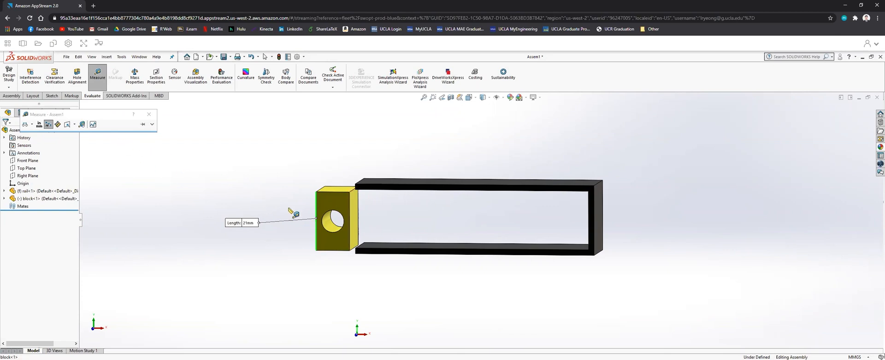
{"action": "left_click", "coordinate": [317, 227]}
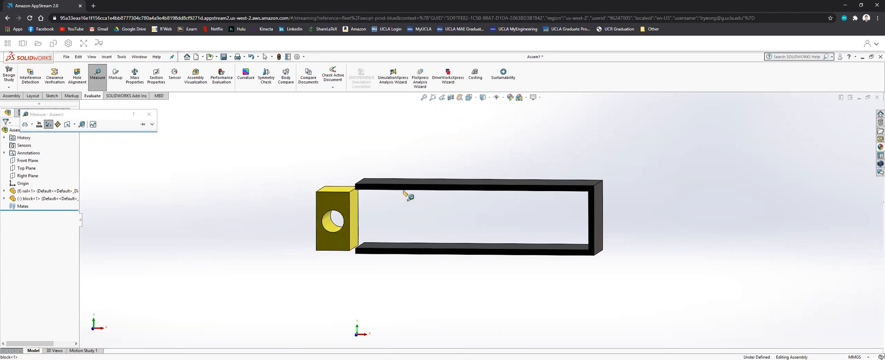
{"action": "left_click", "coordinate": [403, 190]}
{"action": "left_click", "coordinate": [399, 249]}
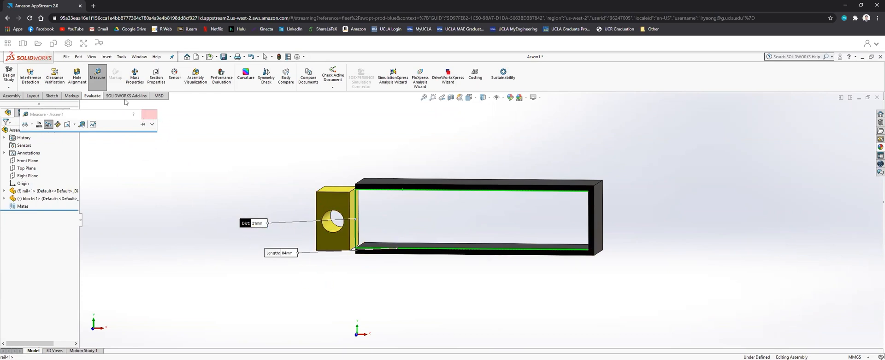
{"action": "key", "text": "Escape"}
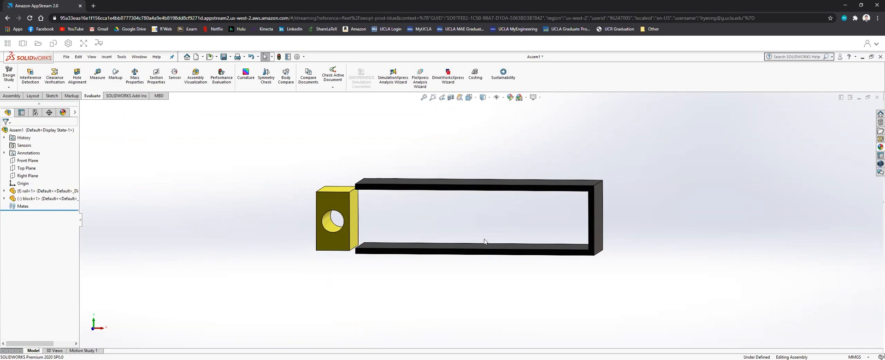
- Add a coincident mate between the block's top face and the underside of the rail's upper flange
{"action": "scroll", "coordinate": [470, 229], "scroll_direction": "down", "scroll_amount": 2}
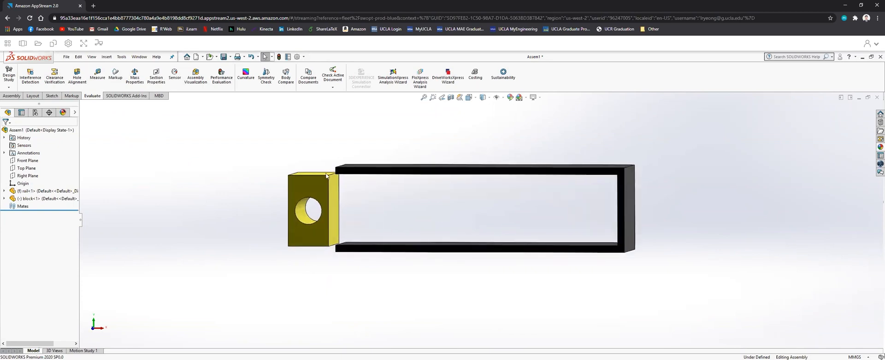
{"action": "left_click", "coordinate": [11, 95]}
{"action": "left_click", "coordinate": [60, 76]}
{"action": "middle_click_drag", "start_coordinate": [341, 154], "coordinate": [323, 187]}
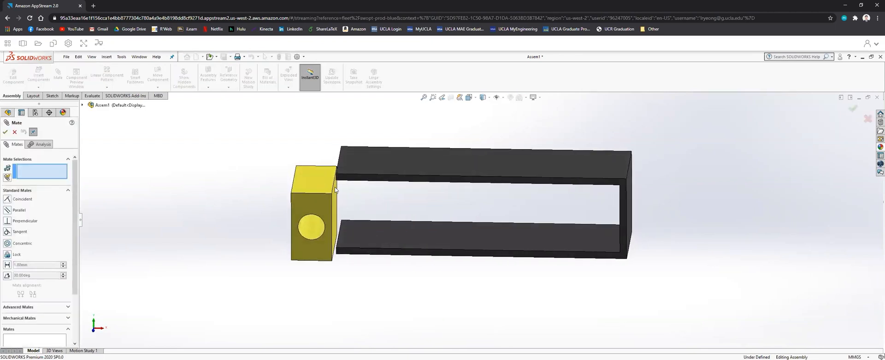
{"action": "left_click", "coordinate": [309, 184]}
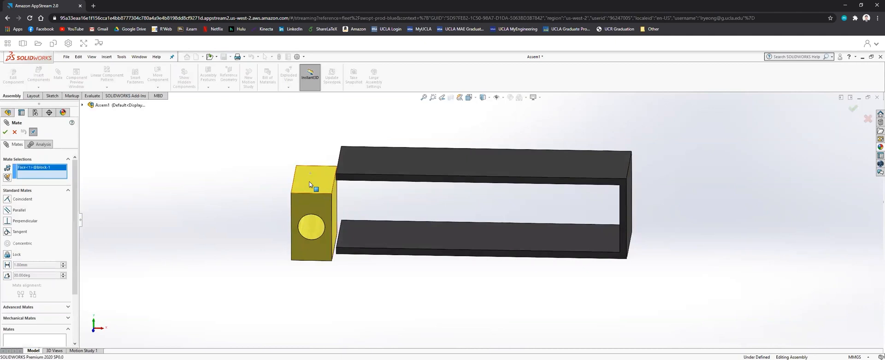
{"action": "middle_click_drag", "start_coordinate": [414, 219], "coordinate": [385, 180]}
{"action": "left_click", "coordinate": [375, 182]}
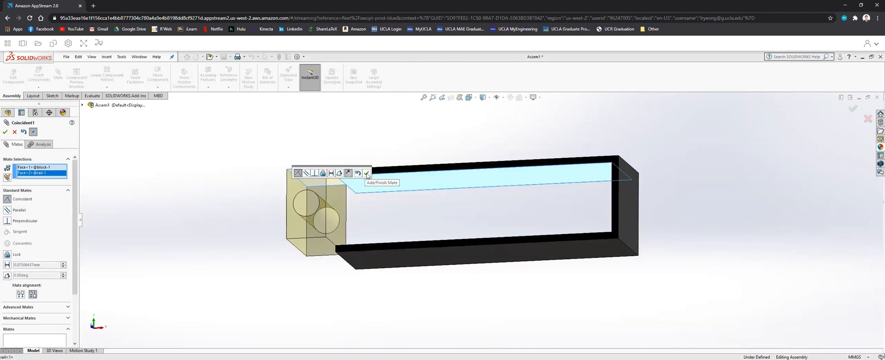
{"action": "left_click", "coordinate": [367, 174]}
- Mate the block's front face coincident with the rail's front face, and slide the block in between the flanges
{"action": "middle_click_drag", "start_coordinate": [366, 178], "coordinate": [355, 204]}
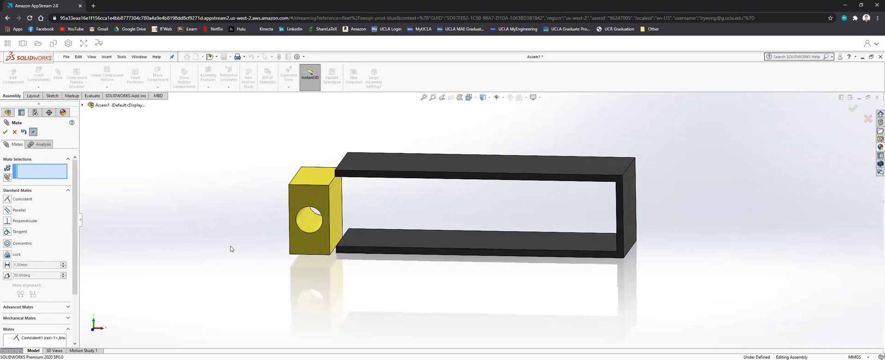
{"action": "left_click", "coordinate": [301, 196]}
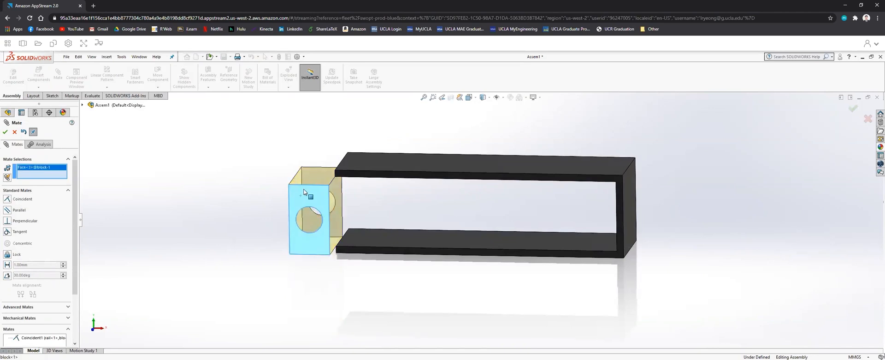
{"action": "left_click", "coordinate": [366, 179]}
{"action": "left_click", "coordinate": [351, 164]}
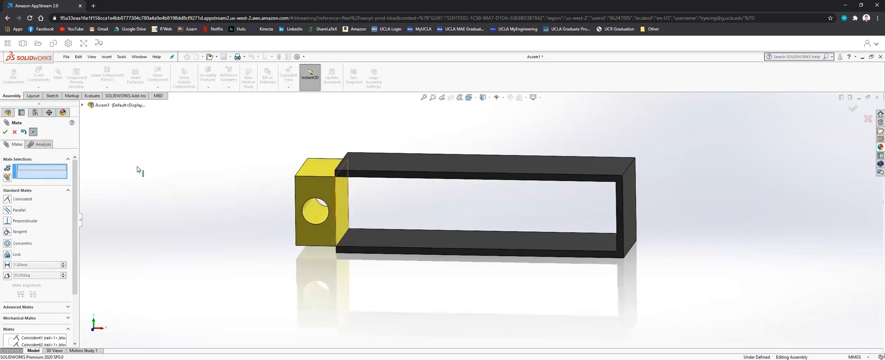
{"action": "left_click_drag", "start_coordinate": [314, 184], "coordinate": [383, 205]}
- Start an advanced limit distance mate between the block's outer end face and the end face of the rail's upper flange
{"action": "middle_click_drag", "start_coordinate": [518, 234], "coordinate": [522, 220]}
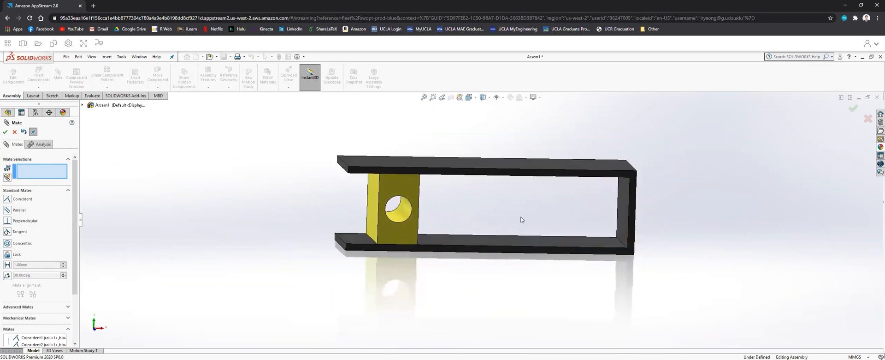
{"action": "scroll", "coordinate": [521, 219], "scroll_direction": "down", "scroll_amount": 3}
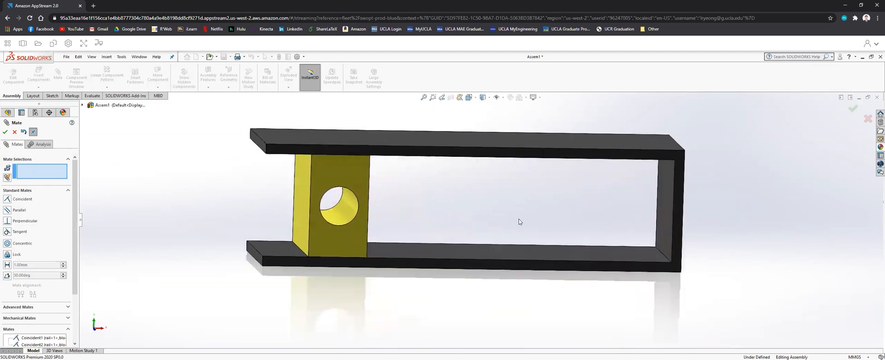
{"action": "scroll", "coordinate": [27, 244], "scroll_direction": "down", "scroll_amount": 3}
{"action": "left_click", "coordinate": [15, 240]}
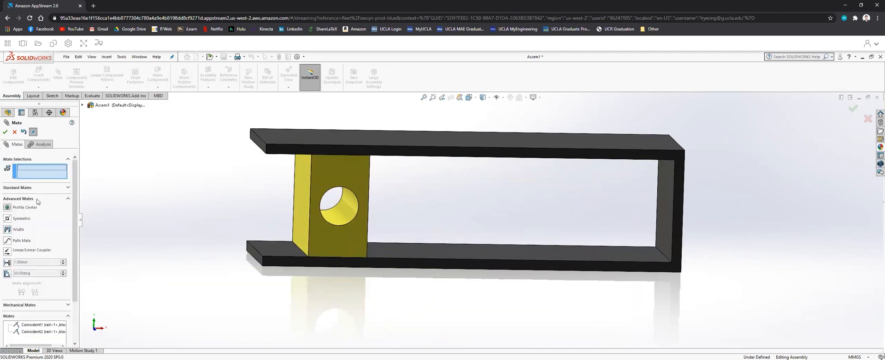
{"action": "left_click", "coordinate": [8, 263]}
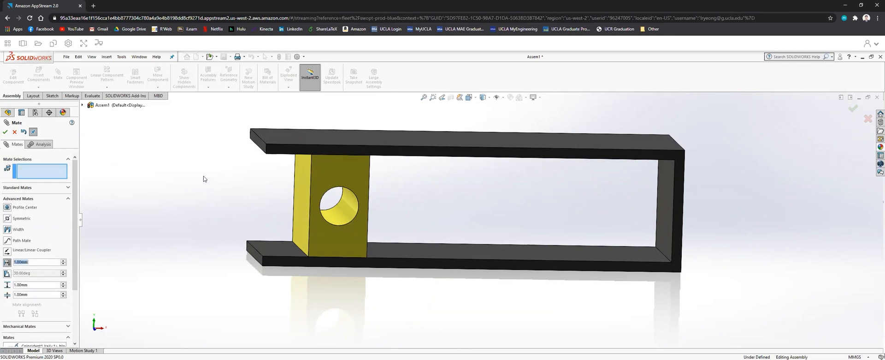
{"action": "middle_click_drag", "start_coordinate": [203, 180], "coordinate": [222, 184]}
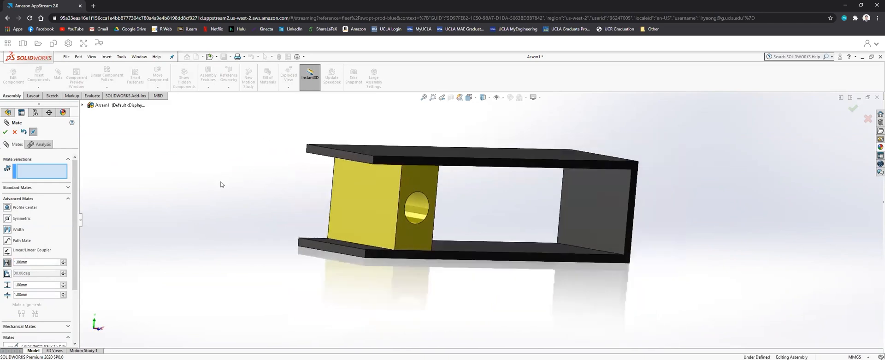
{"action": "scroll", "coordinate": [422, 184], "scroll_direction": "down", "scroll_amount": 2}
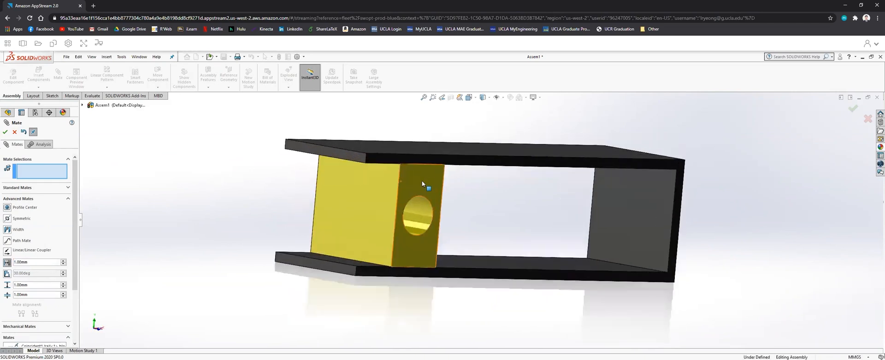
{"action": "left_click", "coordinate": [320, 204]}
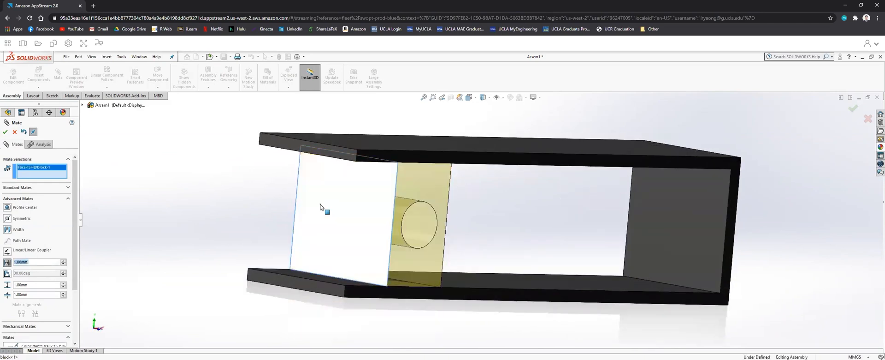
{"action": "left_click", "coordinate": [279, 144]}
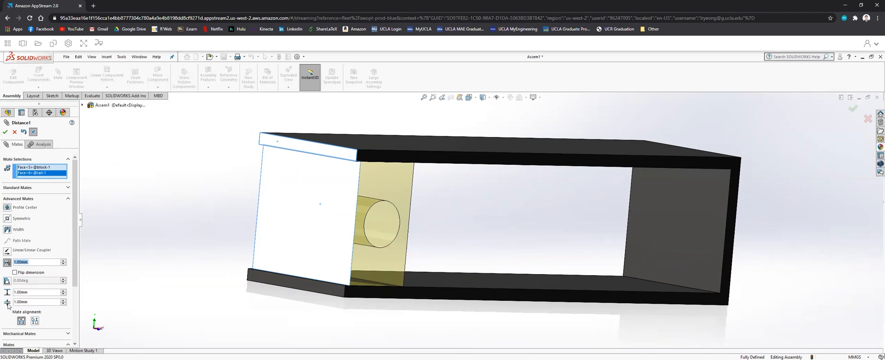
- Set the limit distance mate's minimum value to 0 mm and its maximum value to 72 mm
{"action": "double_click", "coordinate": [49, 300]}
{"action": "type", "text": "0"}
{"action": "key", "text": "Return"}
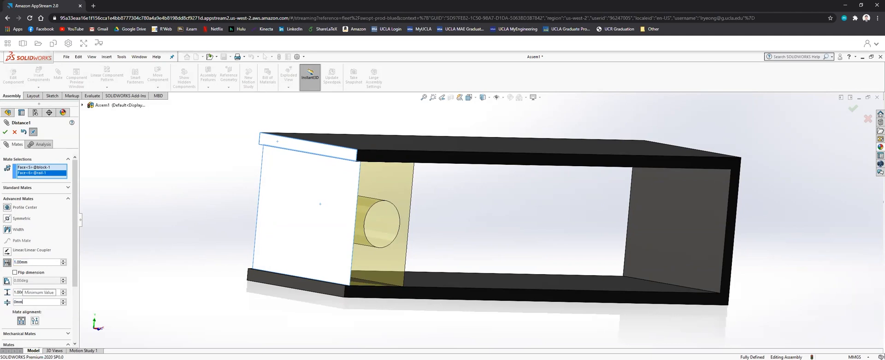
{"action": "left_click", "coordinate": [34, 292]}
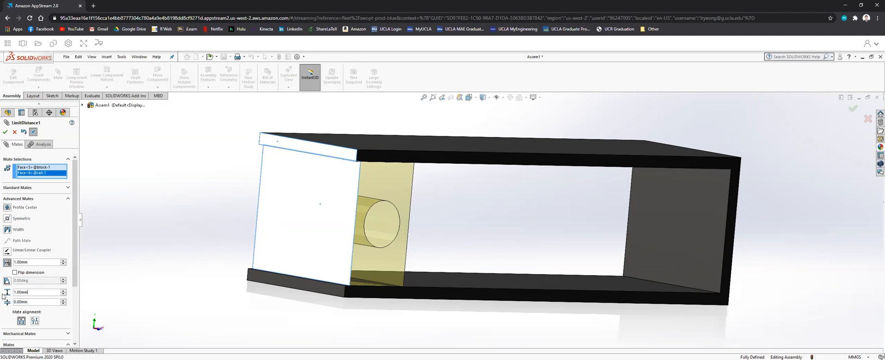
{"action": "double_click", "coordinate": [34, 292]}
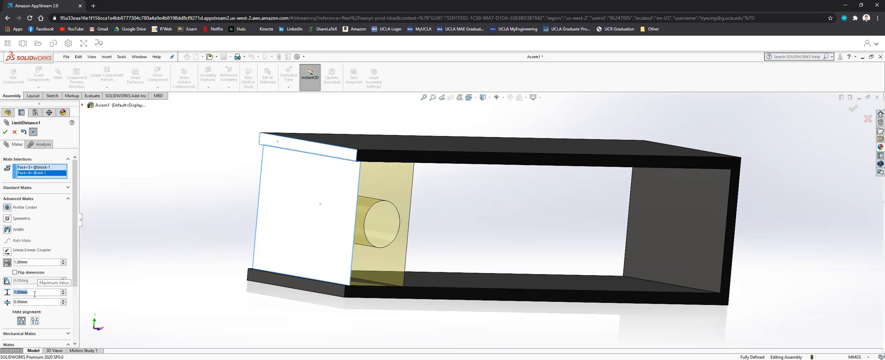
{"action": "type", "text": "72mm"}
{"action": "key", "text": "Return"}
- Set the limit mate's current distance to 72 mm, accept the mate and finish mating
{"action": "left_click", "coordinate": [33, 260]}
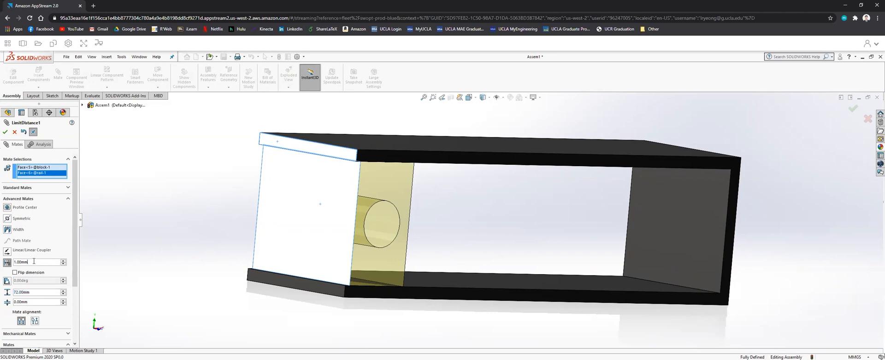
{"action": "right_click", "coordinate": [15, 261]}
{"action": "key", "text": "BackSpace"}
{"action": "type", "text": "72"}
{"action": "key", "text": "Return"}
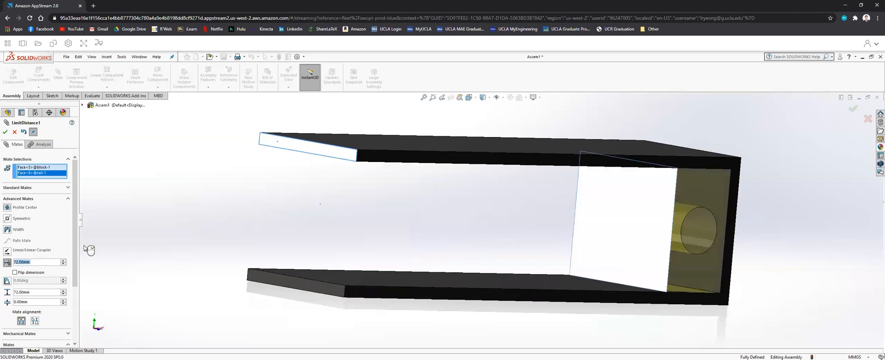
{"action": "left_click", "coordinate": [5, 133]}
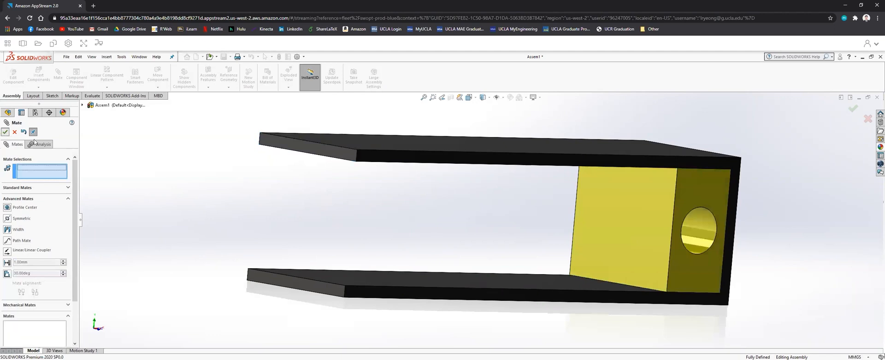
{"action": "scroll", "coordinate": [207, 205], "scroll_direction": "up", "scroll_amount": 5}
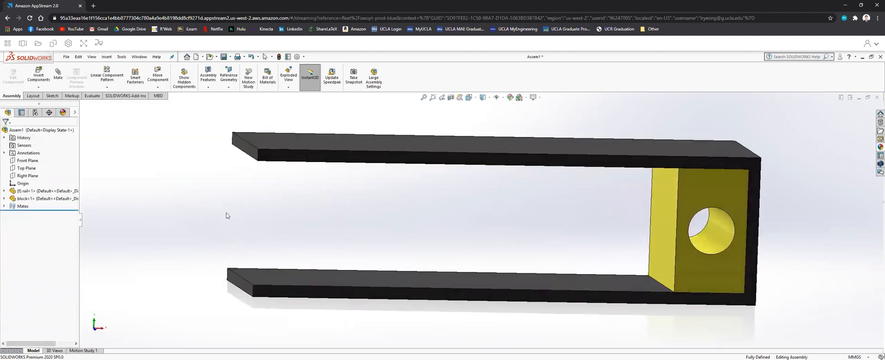
- Slide the block along the rail to its open end and examine how the block's and flange's end faces line up
{"action": "key", "text": "space"}
{"action": "left_click", "coordinate": [367, 267]}
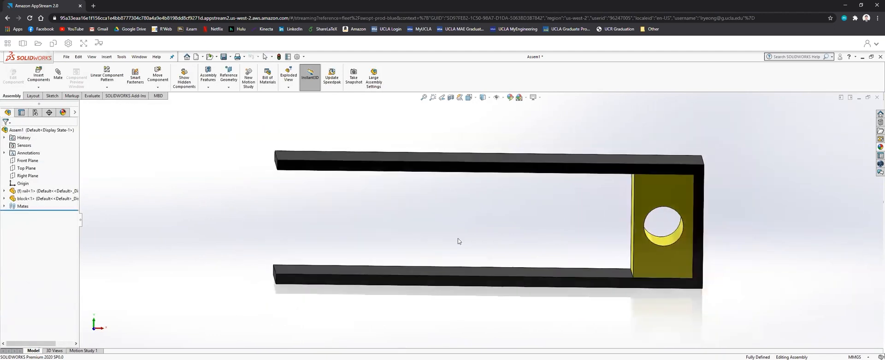
{"action": "left_click_drag", "start_coordinate": [606, 196], "coordinate": [310, 210]}
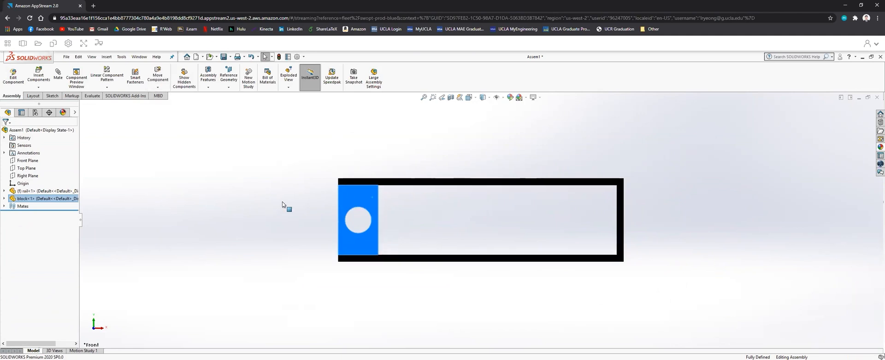
{"action": "left_click_drag", "start_coordinate": [361, 197], "coordinate": [312, 201]}
{"action": "left_click", "coordinate": [436, 228]}
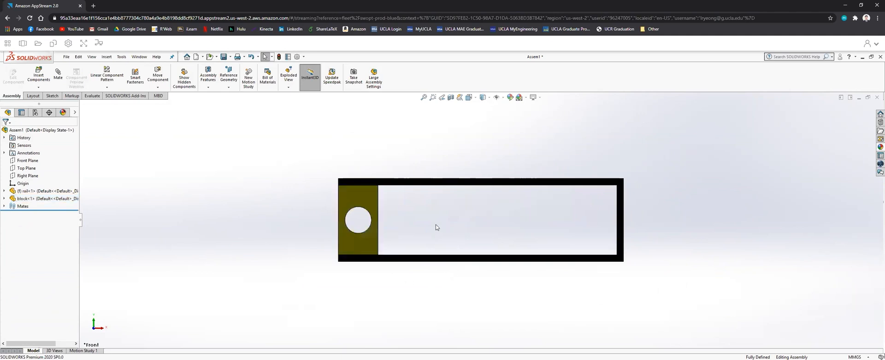
{"action": "middle_click_drag", "start_coordinate": [437, 227], "coordinate": [441, 223]}
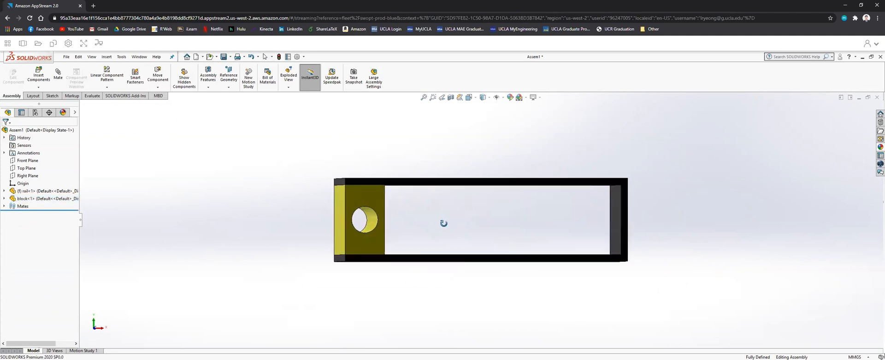
{"action": "left_click", "coordinate": [343, 184]}
{"action": "left_click", "coordinate": [341, 213]}
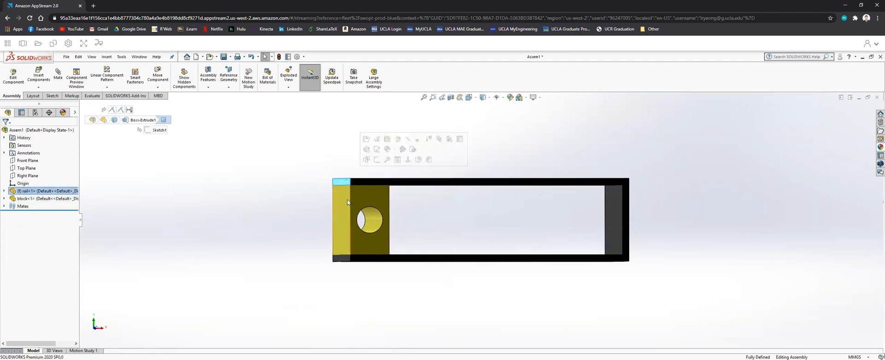
{"action": "left_click", "coordinate": [411, 293]}
- Slide the block back to the closed end of the rail to test the other travel limit
{"action": "left_click_drag", "start_coordinate": [375, 198], "coordinate": [691, 222]}
{"action": "left_click", "coordinate": [692, 223]}
{"action": "middle_click_drag", "start_coordinate": [634, 226], "coordinate": [602, 230]}
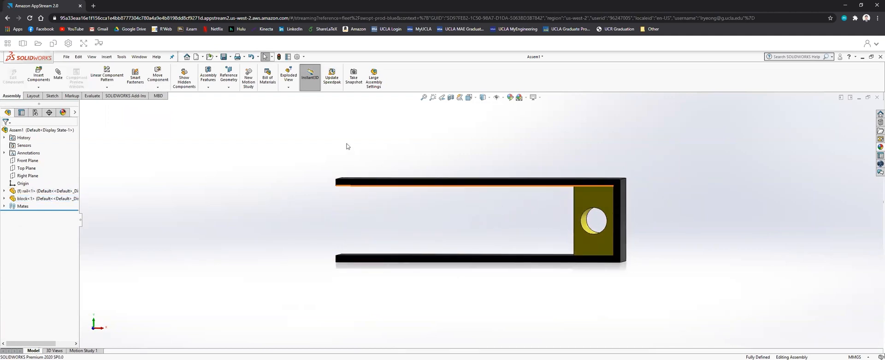
- Measure the length of the rail's long upper edge, then clear the measurement selection
{"action": "left_click", "coordinate": [92, 96]}
{"action": "left_click", "coordinate": [98, 74]}
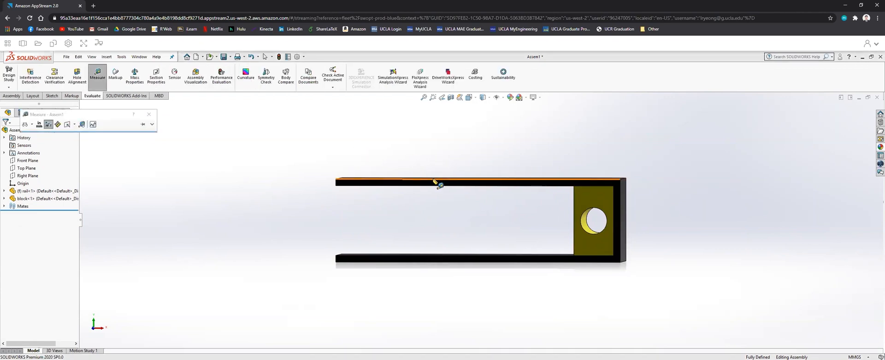
{"action": "left_click", "coordinate": [434, 180]}
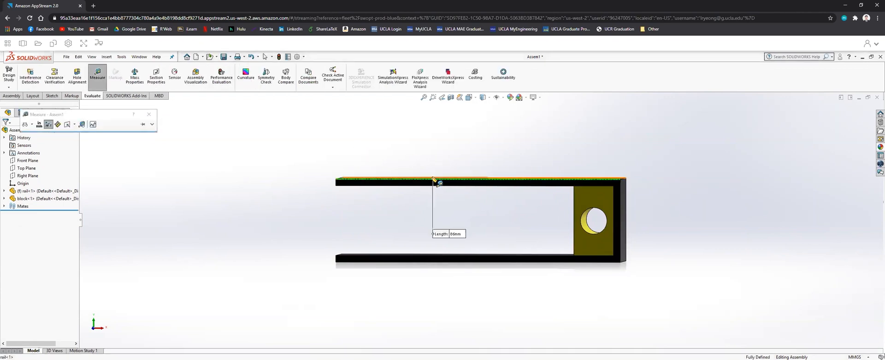
{"action": "left_click", "coordinate": [490, 182]}
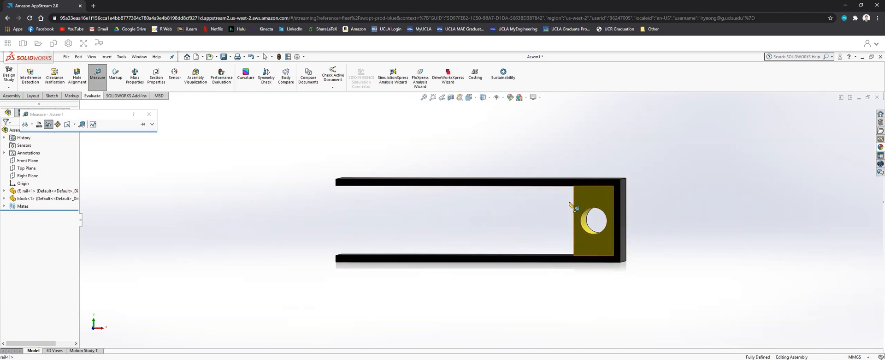
- Measure the length of the block's top front edge and close the Measure tool
{"action": "scroll", "coordinate": [604, 213], "scroll_direction": "down", "scroll_amount": 2}
{"action": "scroll", "coordinate": [604, 213], "scroll_direction": "down", "scroll_amount": 3}
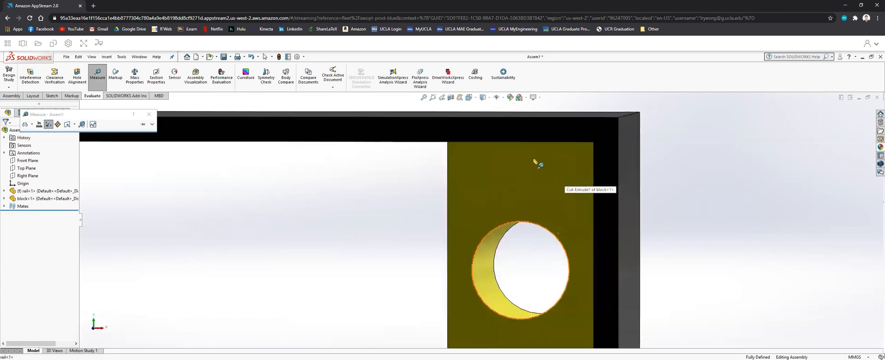
{"action": "left_click", "coordinate": [521, 144]}
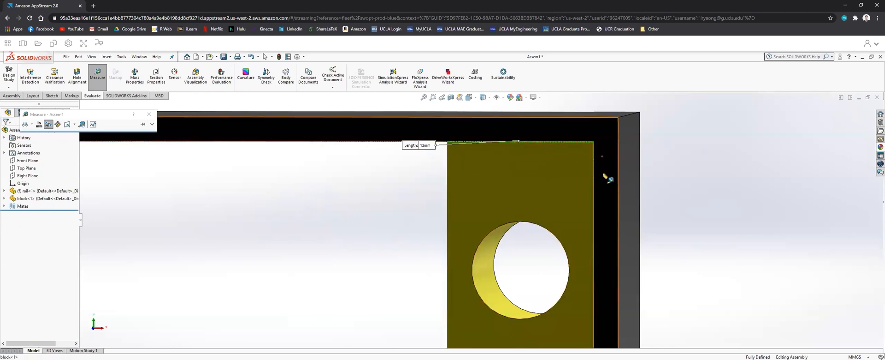
{"action": "scroll", "coordinate": [480, 219], "scroll_direction": "up", "scroll_amount": 3}
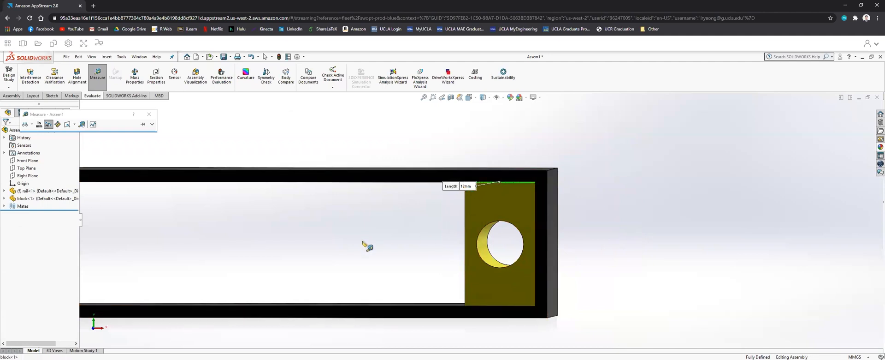
{"action": "left_click", "coordinate": [149, 114]}
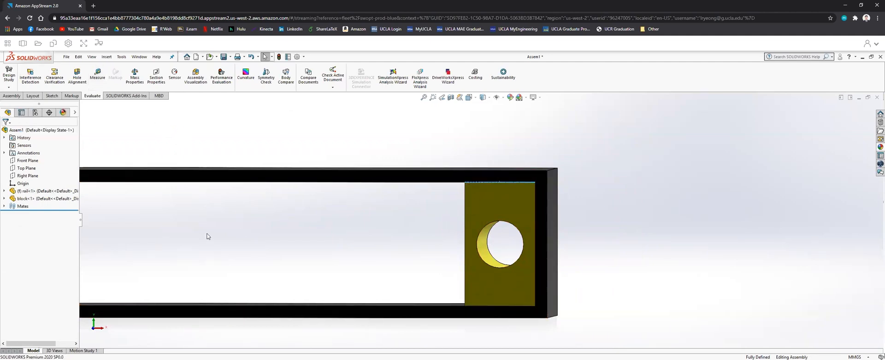
- Slide the block away from the rail's closed end to a position partway along the flanges, nearer the open end
{"action": "key", "text": "f"}
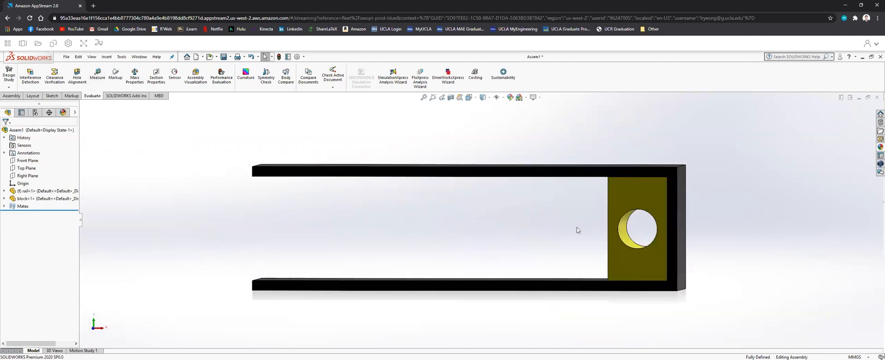
{"action": "left_click_drag", "start_coordinate": [613, 258], "coordinate": [484, 239]}
{"action": "left_click", "coordinate": [484, 239]}
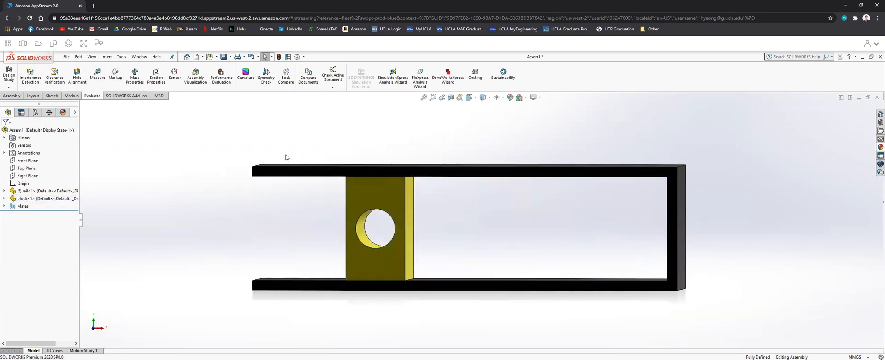
- Rebuild and save the assembly in the Documents folder under the name railBlockSystem
{"action": "left_click", "coordinate": [66, 56]}
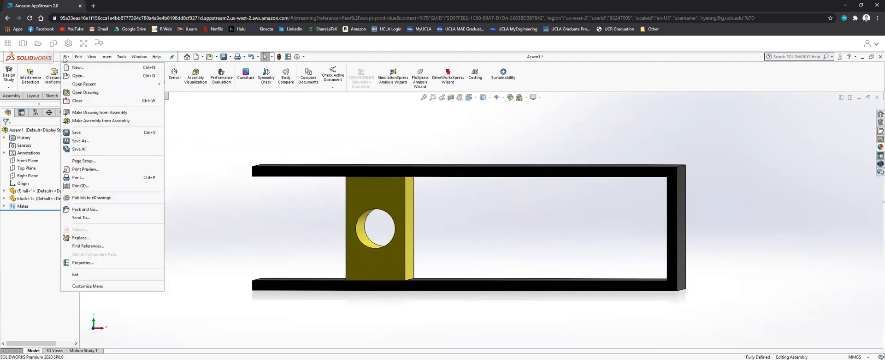
{"action": "left_click", "coordinate": [90, 133]}
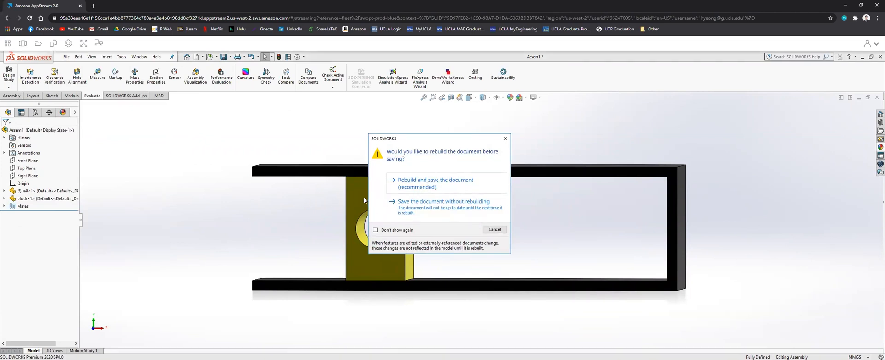
{"action": "left_click", "coordinate": [423, 182]}
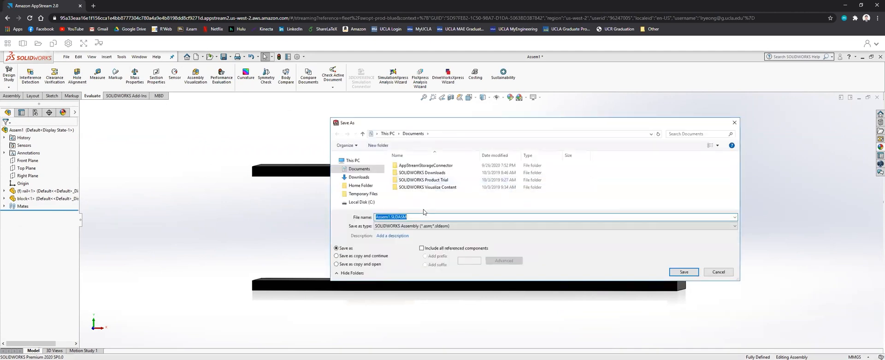
{"action": "left_click", "coordinate": [390, 216]}
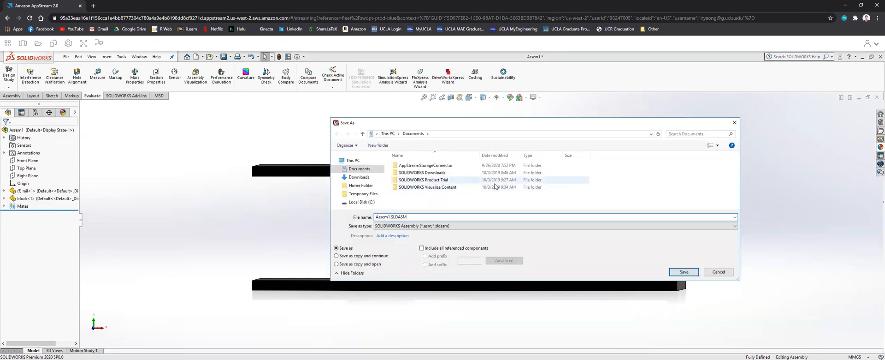
{"action": "key", "text": "BackSpace"}
{"action": "key", "text": "BackSpace"}
{"action": "key", "text": "BackSpace"}
{"action": "key", "text": "BackSpace"}
{"action": "key", "text": "BackSpace"}
{"action": "key", "text": "BackSpace"}
{"action": "type", "text": "railBlockSystem"}
{"action": "left_click", "coordinate": [684, 271]}
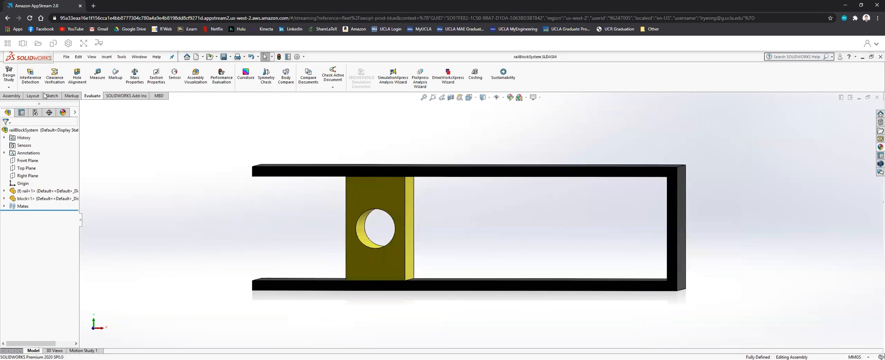
- Create a new assembly and place the fixedBracket part as its first component
{"action": "left_click", "coordinate": [67, 59]}
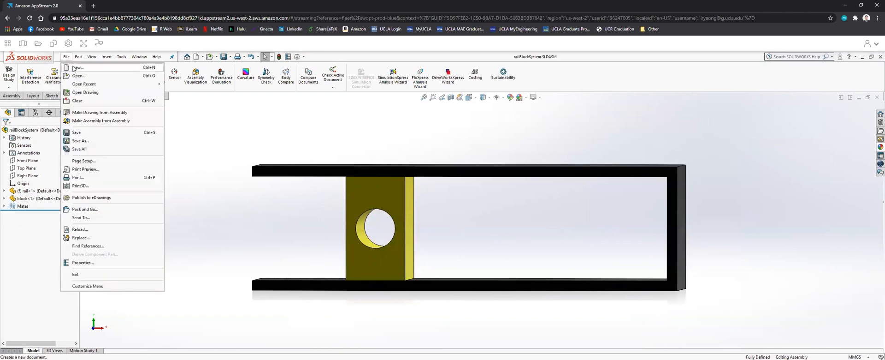
{"action": "left_click", "coordinate": [75, 68]}
{"action": "left_click", "coordinate": [274, 319]}
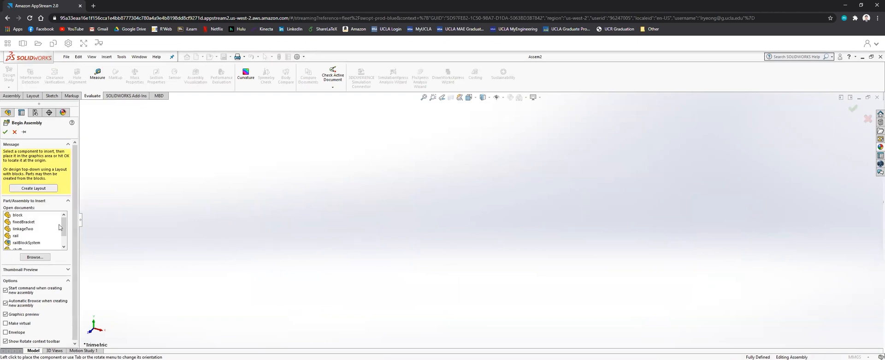
{"action": "scroll", "coordinate": [39, 244], "scroll_direction": "down", "scroll_amount": 1}
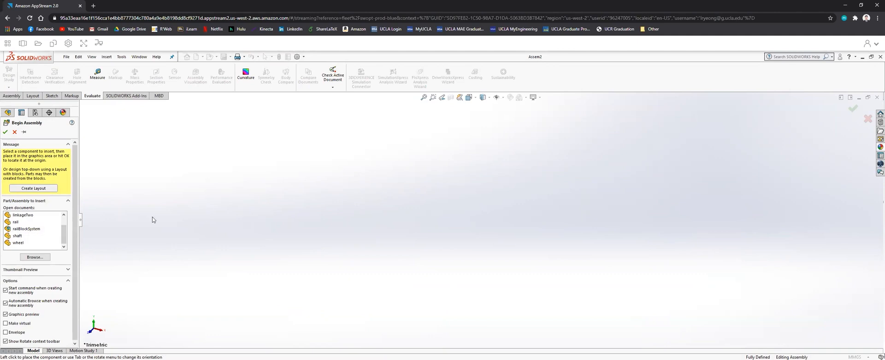
{"action": "scroll", "coordinate": [19, 233], "scroll_direction": "up", "scroll_amount": 2}
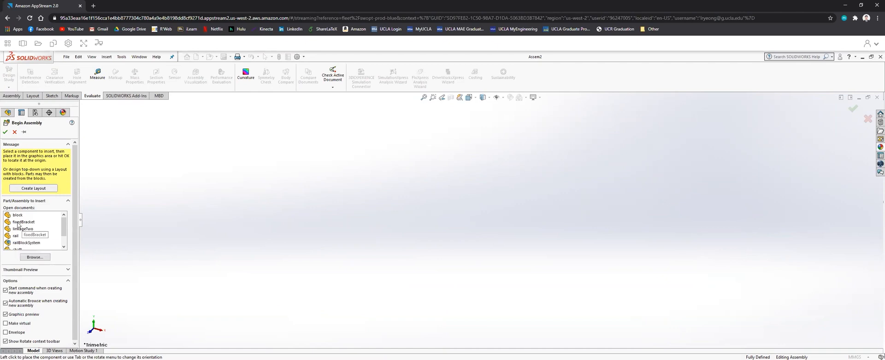
{"action": "left_click", "coordinate": [19, 222]}
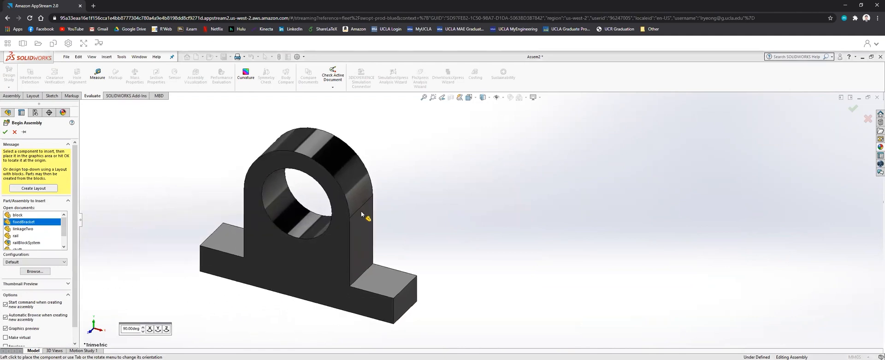
{"action": "left_click", "coordinate": [410, 217]}
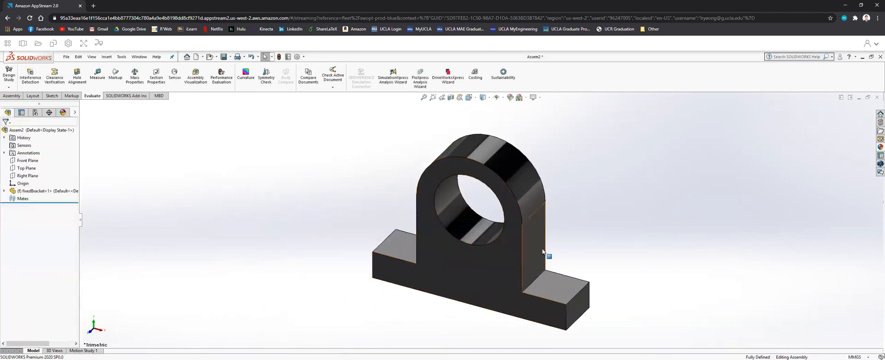
- Try to move the bracket within the new assembly to check that it is fixed
{"action": "scroll", "coordinate": [542, 251], "scroll_direction": "up", "scroll_amount": 3}
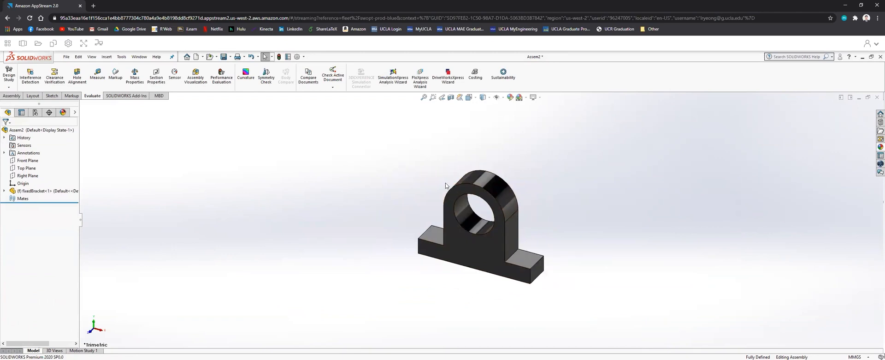
{"action": "left_click_drag", "start_coordinate": [475, 254], "coordinate": [472, 306]}
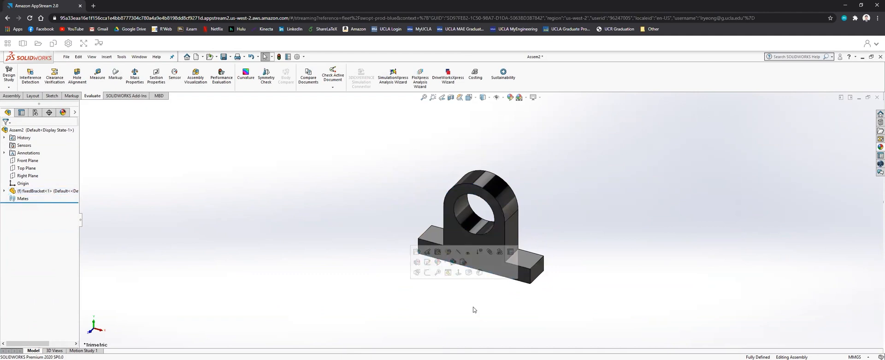
{"action": "scroll", "coordinate": [632, 284], "scroll_direction": "up", "scroll_amount": 5}
{"action": "scroll", "coordinate": [584, 205], "scroll_direction": "down", "scroll_amount": 3}
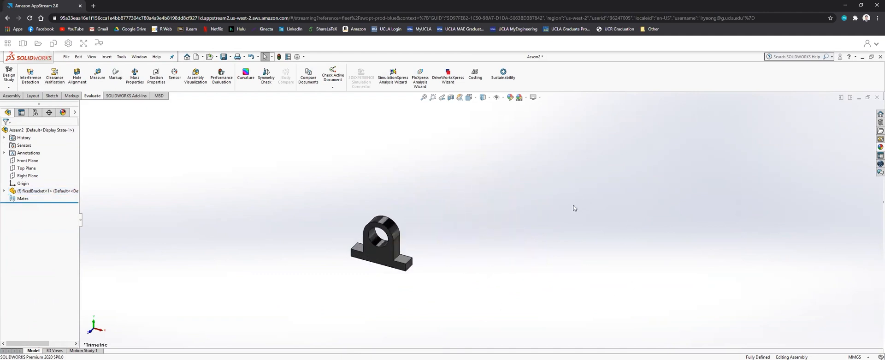
{"action": "scroll", "coordinate": [541, 261], "scroll_direction": "up", "scroll_amount": 1}
{"action": "scroll", "coordinate": [544, 259], "scroll_direction": "down", "scroll_amount": 1}
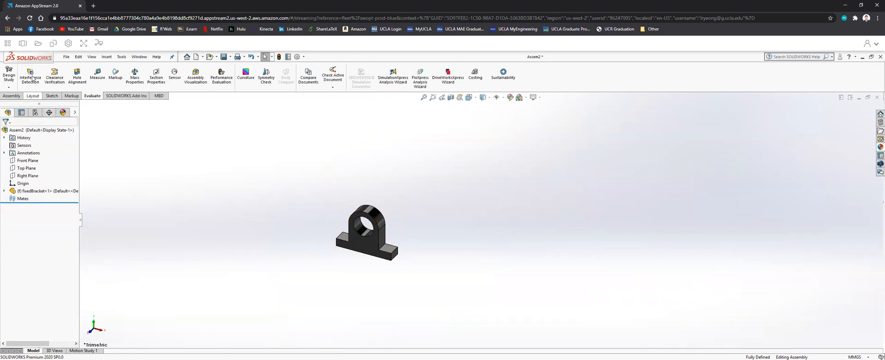
- Insert the shaft part and place it beside the bracket, above and behind it
{"action": "left_click", "coordinate": [11, 96]}
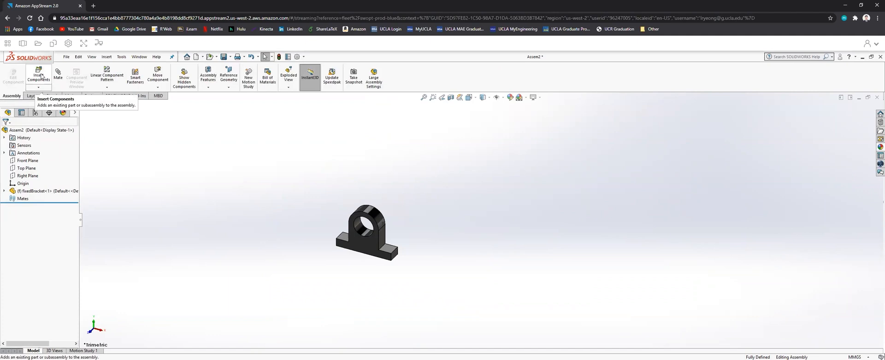
{"action": "left_click", "coordinate": [40, 76]}
{"action": "scroll", "coordinate": [42, 231], "scroll_direction": "down", "scroll_amount": 1}
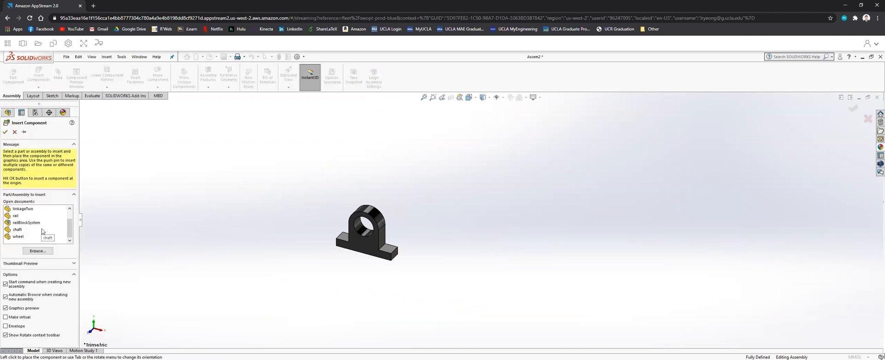
{"action": "left_click", "coordinate": [18, 229]}
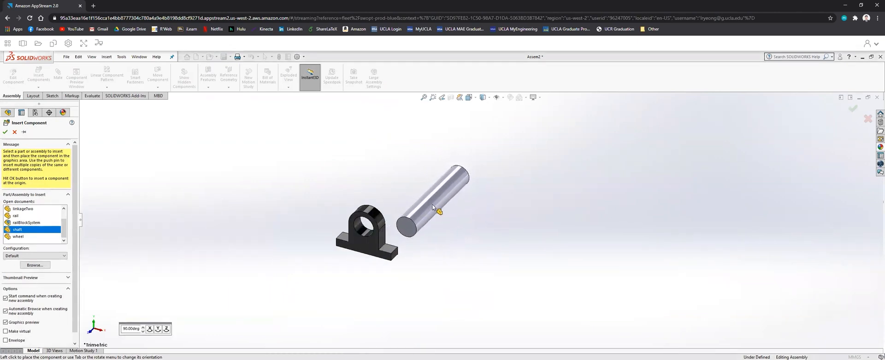
{"action": "left_click", "coordinate": [423, 193]}
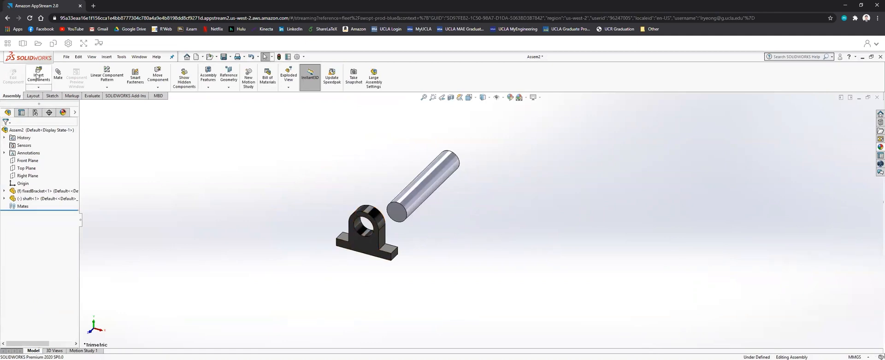
- Insert the wheel part and place it beside the shaft, above and behind the bracket
{"action": "left_click", "coordinate": [38, 76]}
{"action": "scroll", "coordinate": [53, 220], "scroll_direction": "down", "scroll_amount": 1}
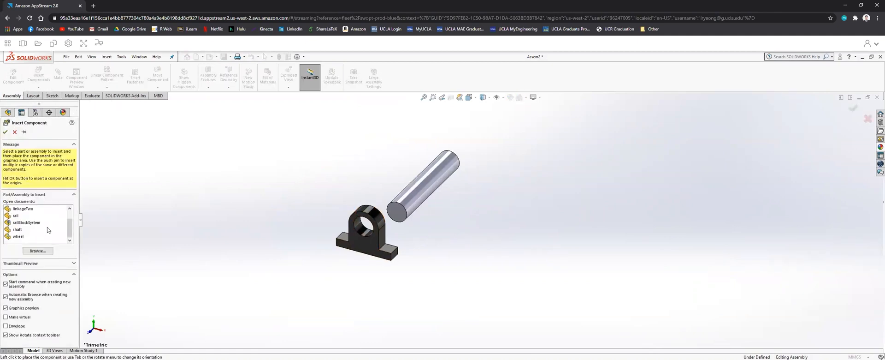
{"action": "left_click", "coordinate": [18, 236]}
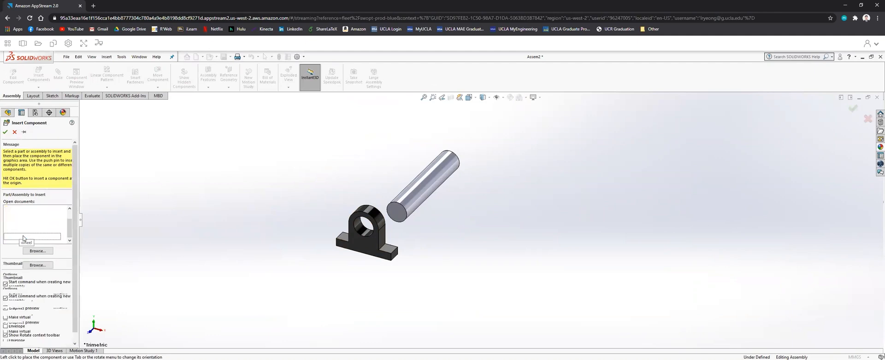
{"action": "scroll", "coordinate": [555, 227], "scroll_direction": "up", "scroll_amount": 4}
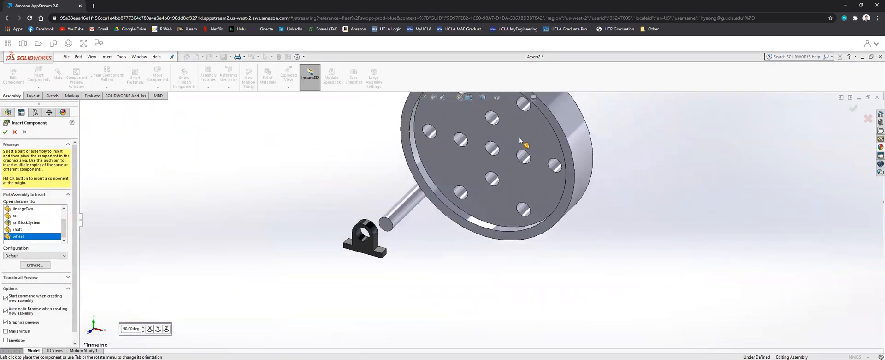
{"action": "left_click", "coordinate": [493, 138]}
{"action": "scroll", "coordinate": [521, 171], "scroll_direction": "up", "scroll_amount": 5}
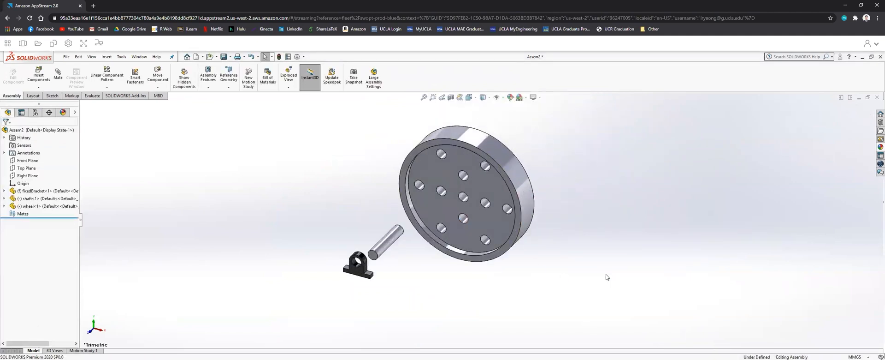
{"action": "scroll", "coordinate": [538, 207], "scroll_direction": "down", "scroll_amount": 1}
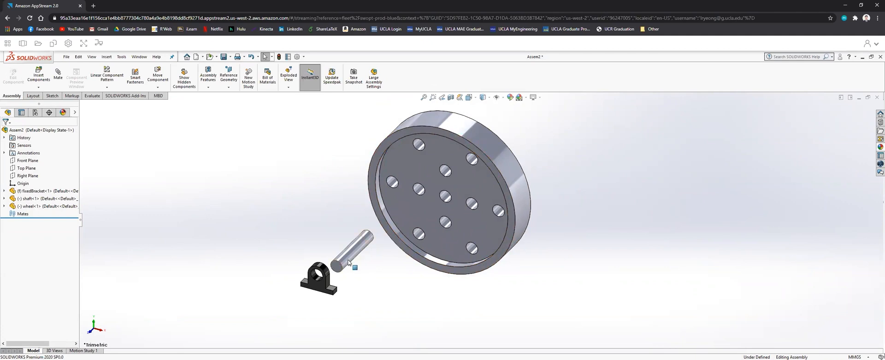
- Add a concentric mate between the shaft's cylindrical face and the inner face of the bracket's hole
{"action": "left_click", "coordinate": [57, 74]}
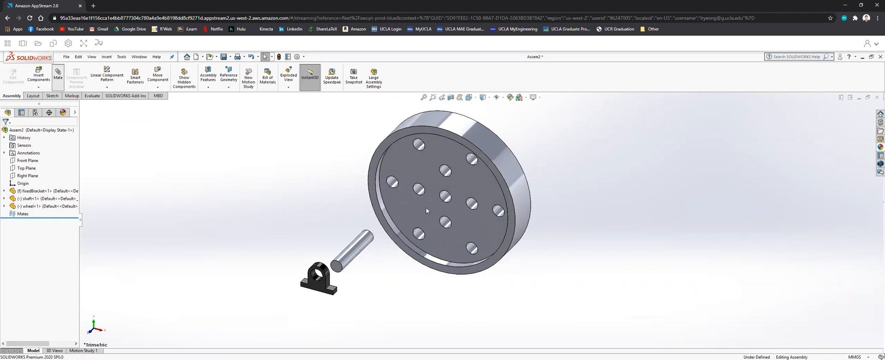
{"action": "scroll", "coordinate": [371, 268], "scroll_direction": "down", "scroll_amount": 3}
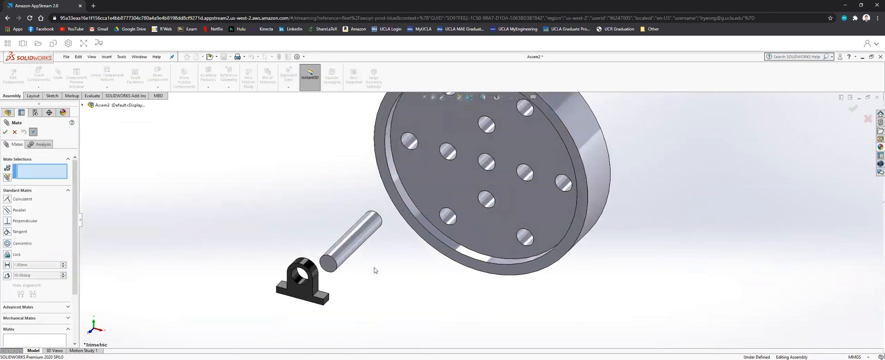
{"action": "scroll", "coordinate": [375, 271], "scroll_direction": "down", "scroll_amount": 4}
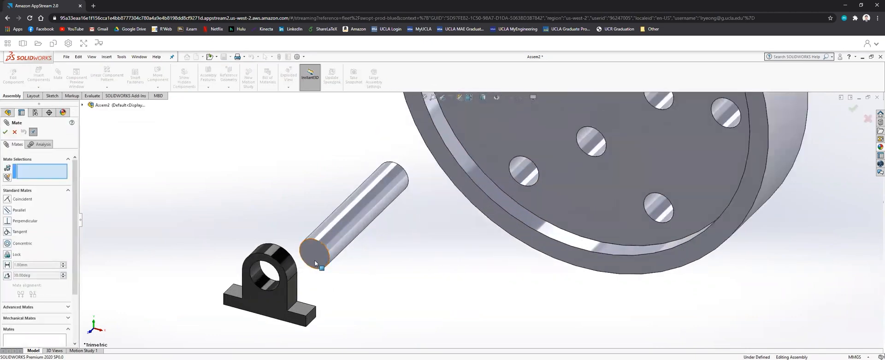
{"action": "left_click", "coordinate": [335, 236]}
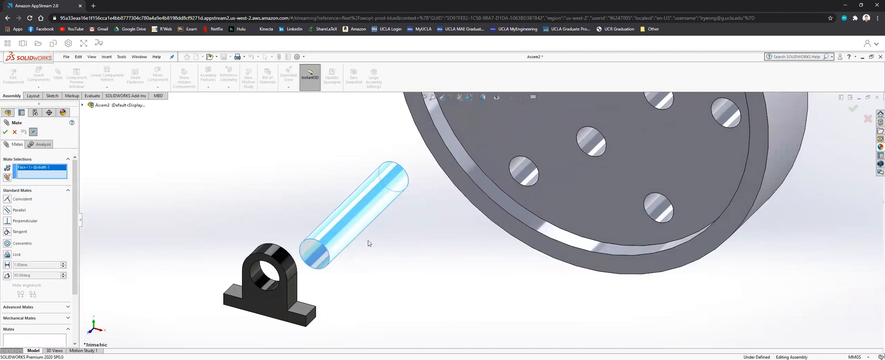
{"action": "left_click", "coordinate": [268, 285]}
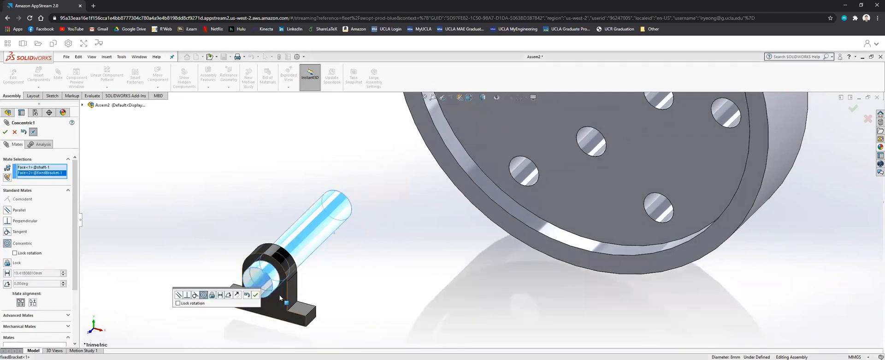
{"action": "left_click", "coordinate": [256, 295]}
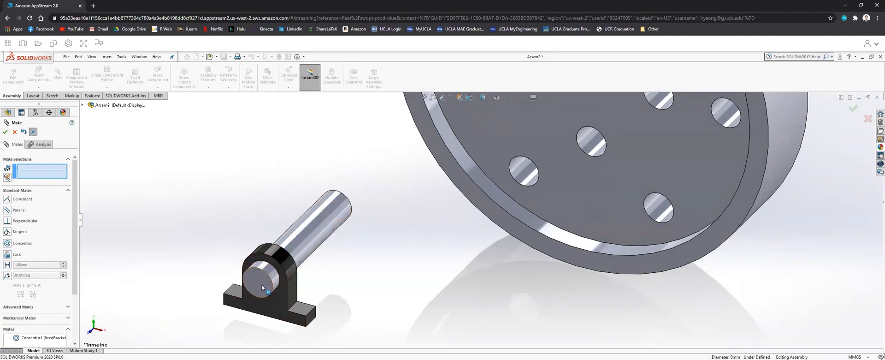
- Slide the shaft back within the bracket, then mate its front end face coincident with the bracket's front face
{"action": "left_click_drag", "start_coordinate": [328, 213], "coordinate": [363, 265]}
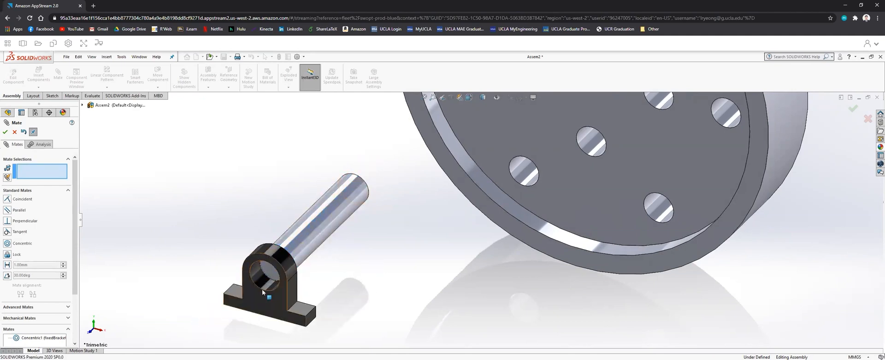
{"action": "middle_click_drag", "start_coordinate": [332, 289], "coordinate": [340, 259]}
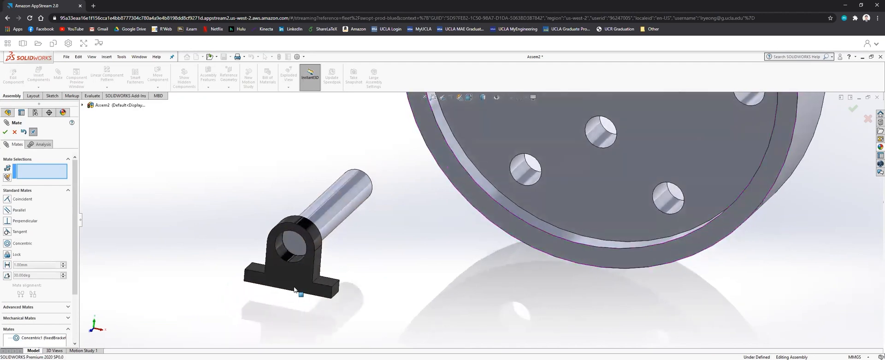
{"action": "left_click", "coordinate": [292, 250]}
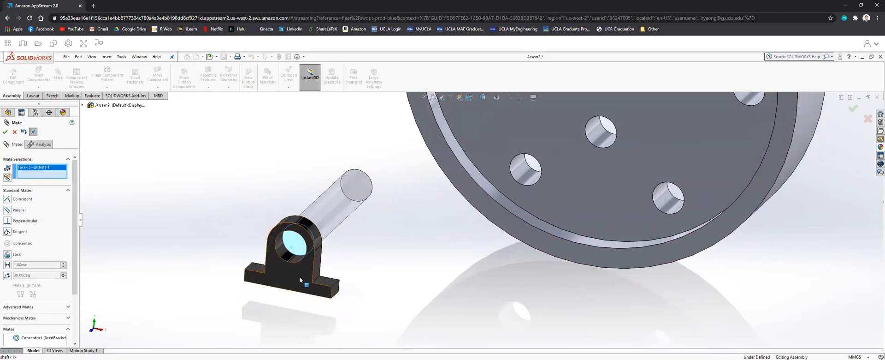
{"action": "left_click", "coordinate": [287, 276]}
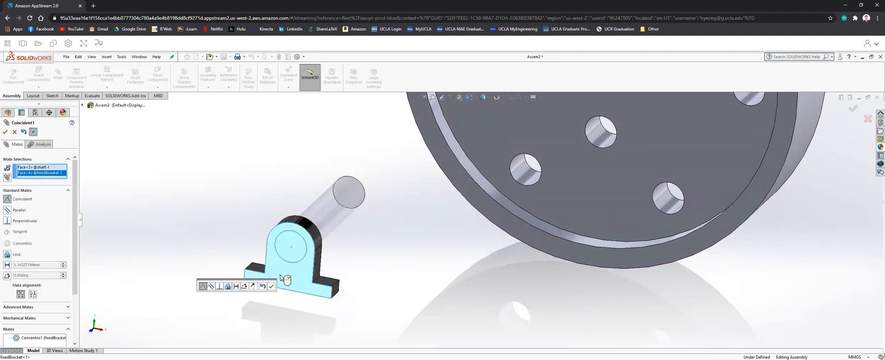
{"action": "left_click", "coordinate": [272, 286]}
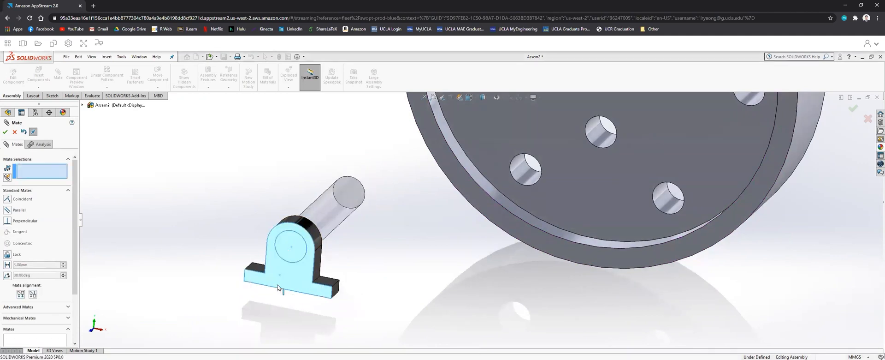
{"action": "left_click", "coordinate": [325, 203]}
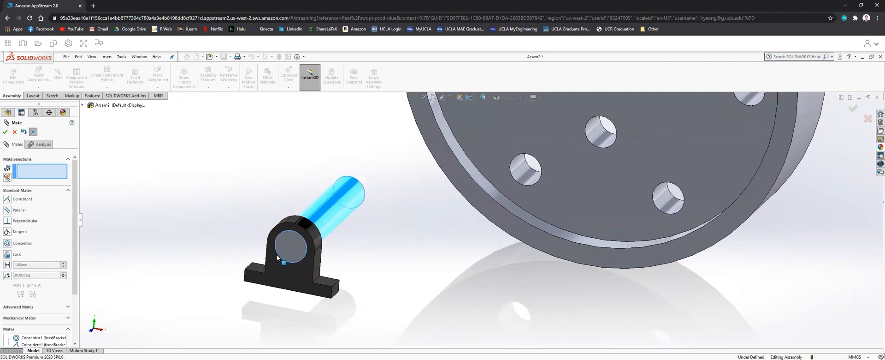
- Add a concentric mate between the shaft's cylindrical face and the wheel's centre hole
{"action": "scroll", "coordinate": [469, 235], "scroll_direction": "up", "scroll_amount": 5}
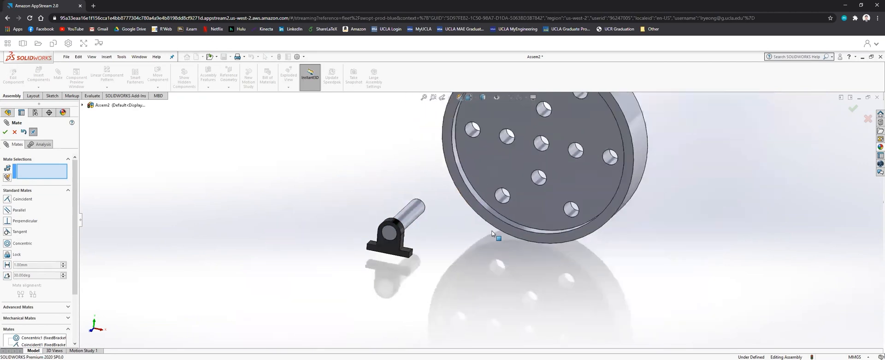
{"action": "scroll", "coordinate": [538, 200], "scroll_direction": "down", "scroll_amount": 3}
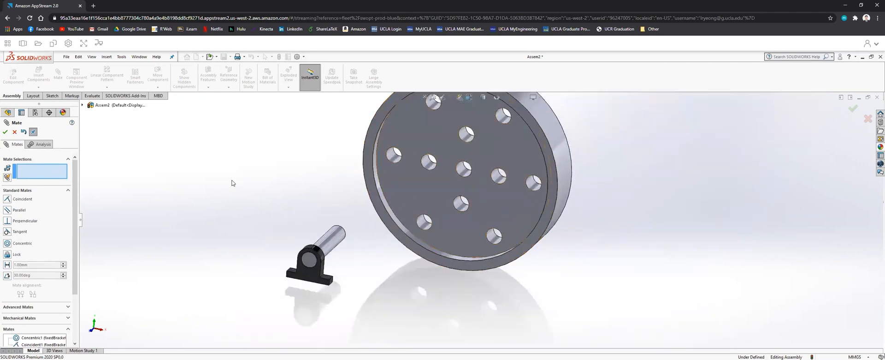
{"action": "scroll", "coordinate": [461, 196], "scroll_direction": "up", "scroll_amount": 2}
{"action": "scroll", "coordinate": [460, 198], "scroll_direction": "down", "scroll_amount": 2}
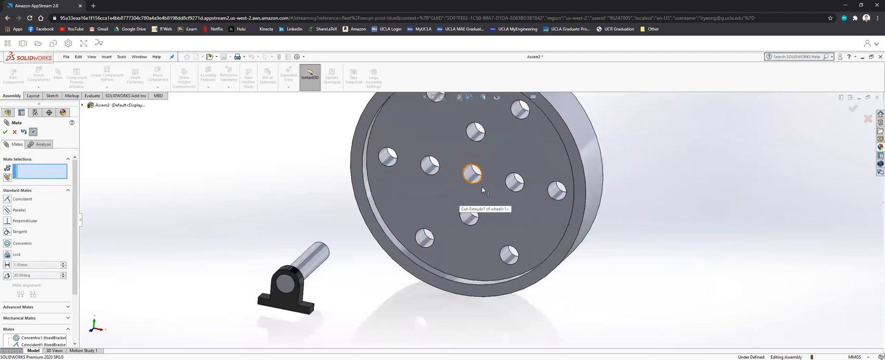
{"action": "left_click", "coordinate": [311, 250]}
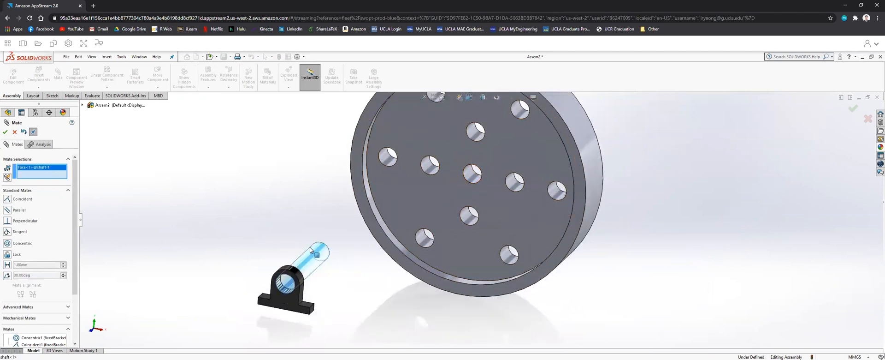
{"action": "left_click", "coordinate": [471, 180]}
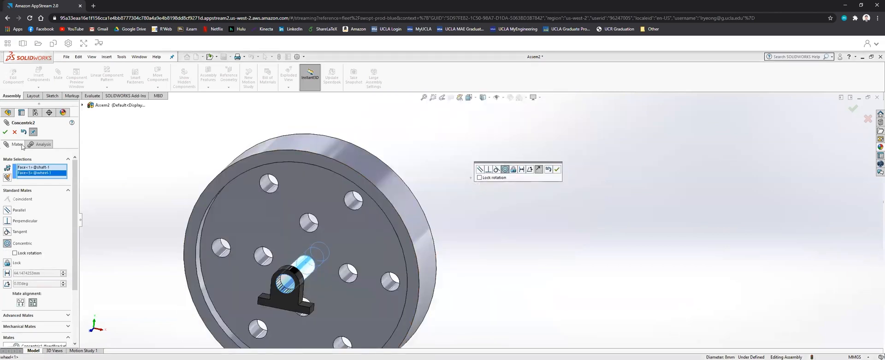
{"action": "left_click", "coordinate": [5, 133]}
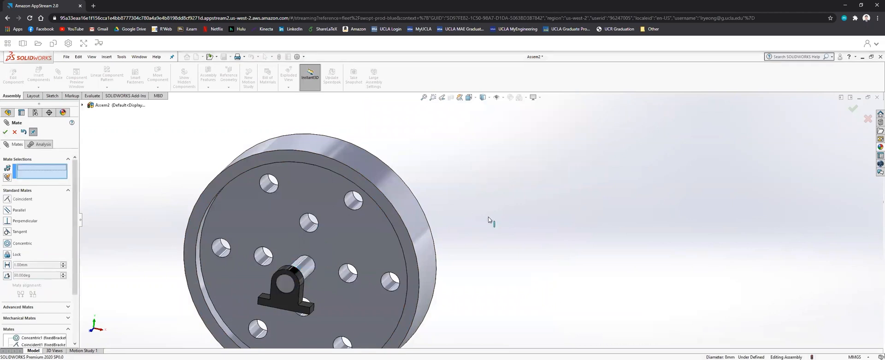
- Move the wheel back along the shaft's axis, check its position from the side, and finish mating
{"action": "left_click_drag", "start_coordinate": [361, 241], "coordinate": [369, 257]}
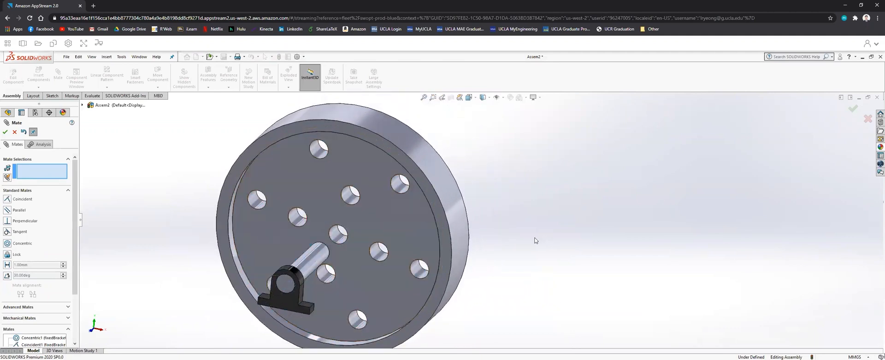
{"action": "scroll", "coordinate": [403, 253], "scroll_direction": "down", "scroll_amount": 3}
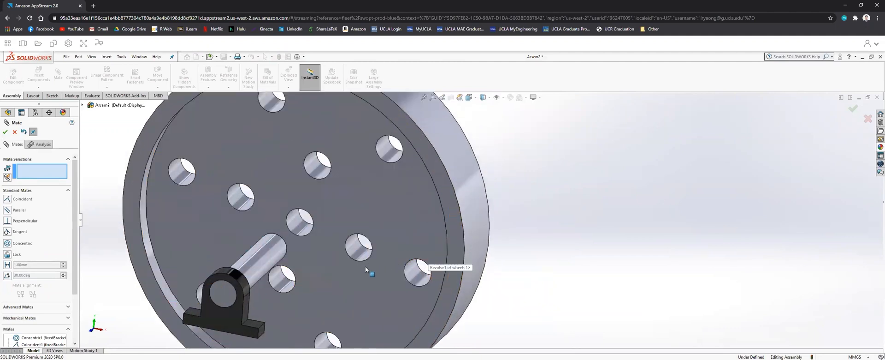
{"action": "scroll", "coordinate": [366, 267], "scroll_direction": "up", "scroll_amount": 2}
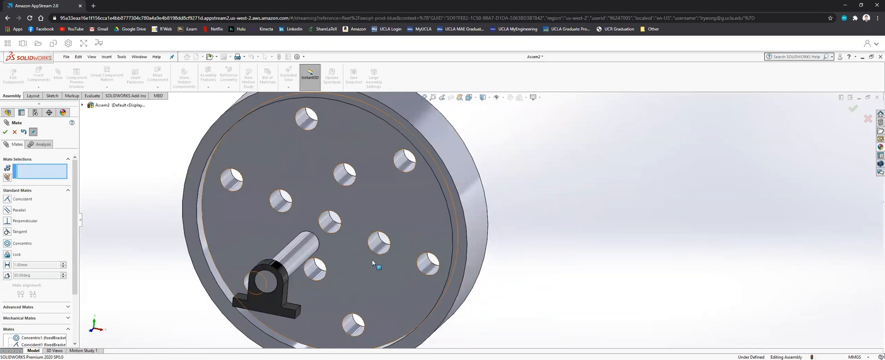
{"action": "middle_click_drag", "start_coordinate": [373, 261], "coordinate": [345, 253]}
{"action": "key", "text": "ctrl+7"}
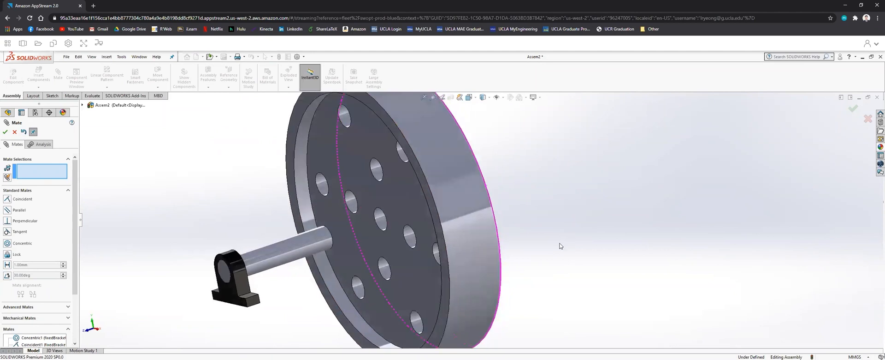
{"action": "scroll", "coordinate": [562, 249], "scroll_direction": "down", "scroll_amount": 3}
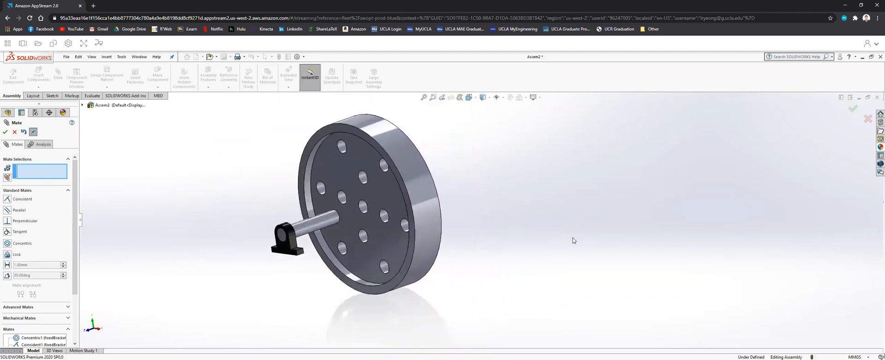
{"action": "left_click", "coordinate": [14, 132]}
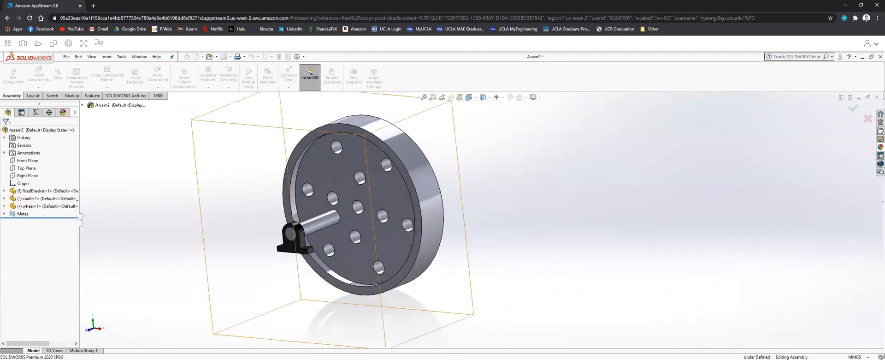
- Insert linkageOne.SLDPRT from the Documents folder and place it in front of the wheel, away from the bracket
{"action": "left_click", "coordinate": [39, 76]}
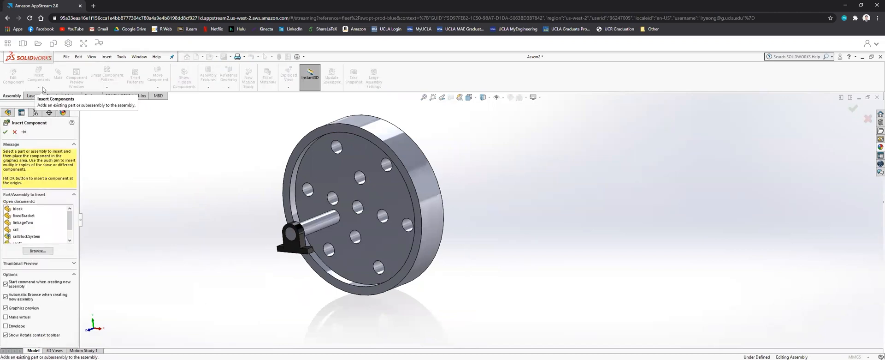
{"action": "scroll", "coordinate": [42, 230], "scroll_direction": "up", "scroll_amount": 1}
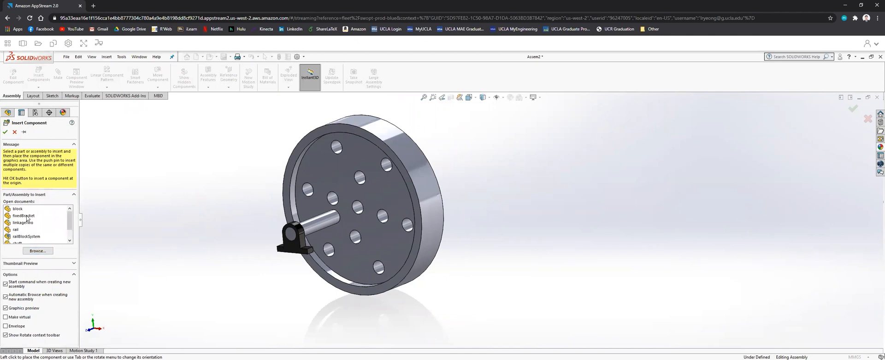
{"action": "scroll", "coordinate": [26, 230], "scroll_direction": "down", "scroll_amount": 1}
{"action": "left_click", "coordinate": [33, 251]}
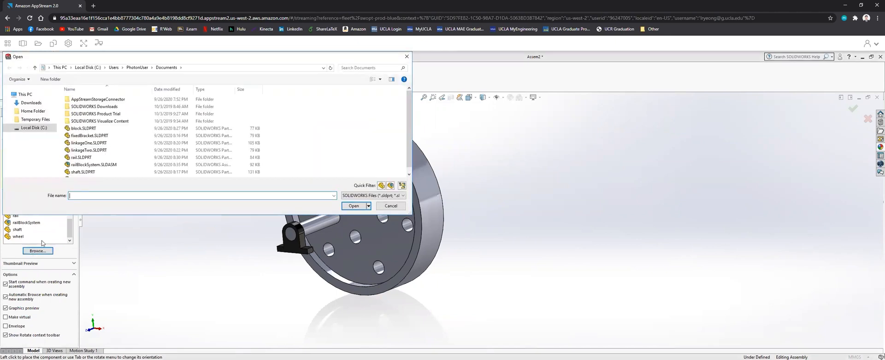
{"action": "left_click", "coordinate": [79, 143]}
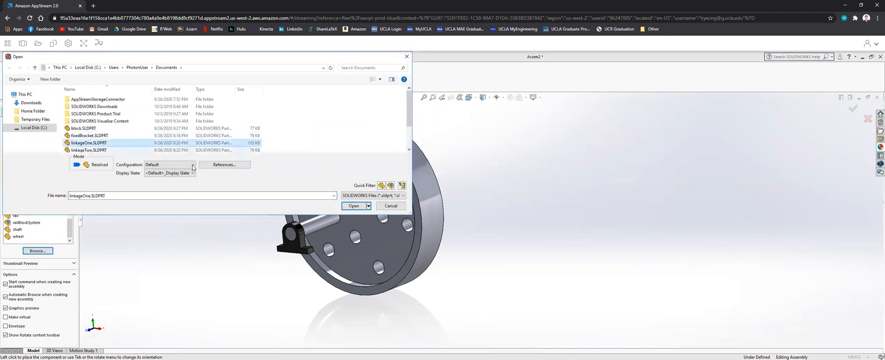
{"action": "left_click", "coordinate": [354, 205]}
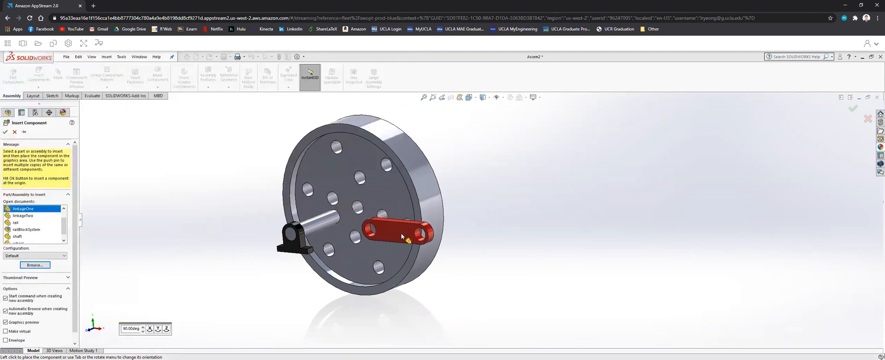
{"action": "left_click", "coordinate": [421, 237]}
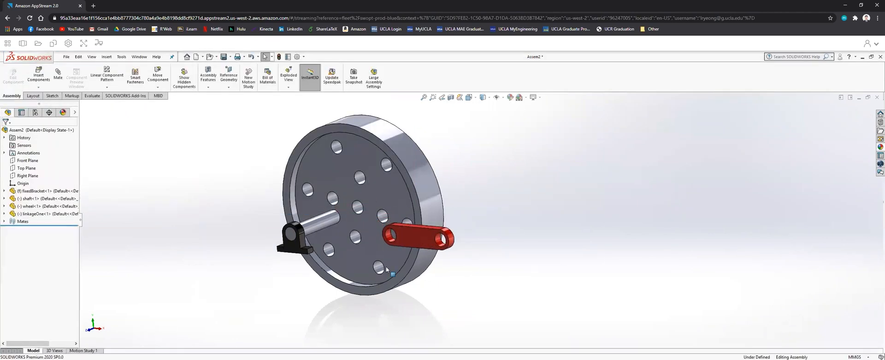
- Insert the linkageTwo part and place it beside linkageOne, clear of the wheel
{"action": "scroll", "coordinate": [501, 277], "scroll_direction": "down", "scroll_amount": 1}
{"action": "middle_click_drag", "start_coordinate": [501, 278], "coordinate": [513, 264]}
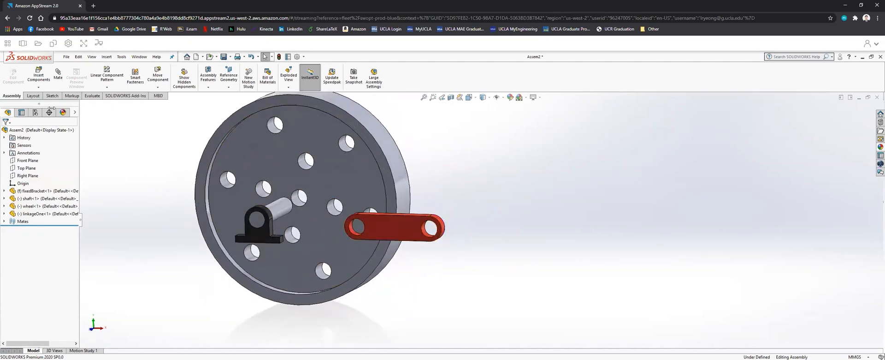
{"action": "left_click", "coordinate": [42, 76]}
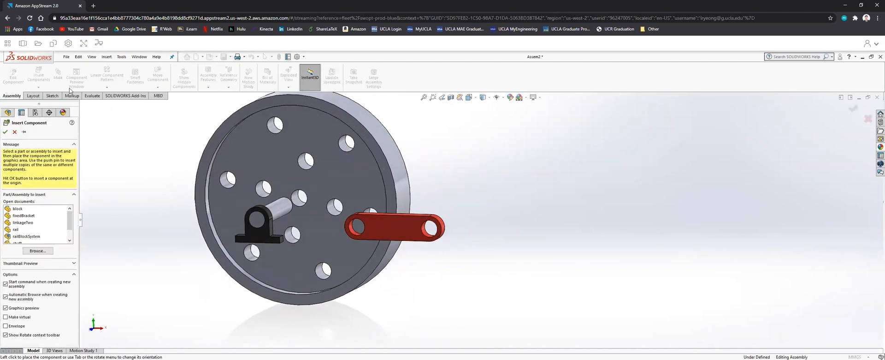
{"action": "left_click", "coordinate": [29, 222]}
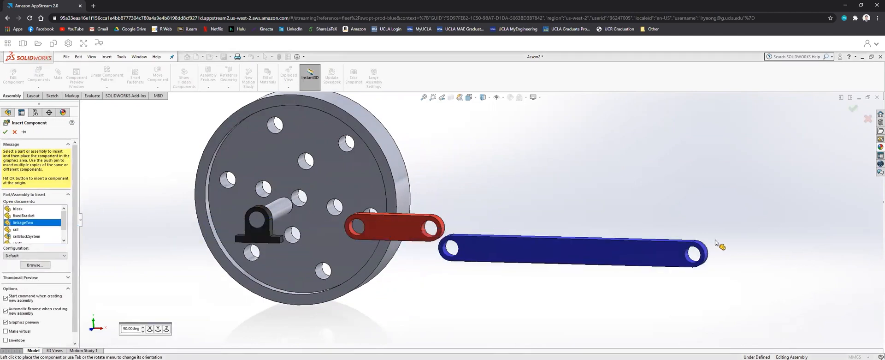
{"action": "left_click", "coordinate": [677, 239]}
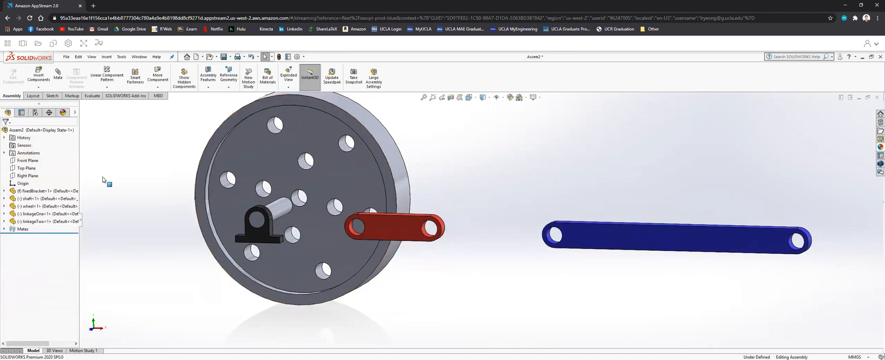
- Insert two more copies of the shaft part, placing one above each end of linkageTwo
{"action": "left_click", "coordinate": [39, 77]}
{"action": "scroll", "coordinate": [33, 232], "scroll_direction": "down", "scroll_amount": 1}
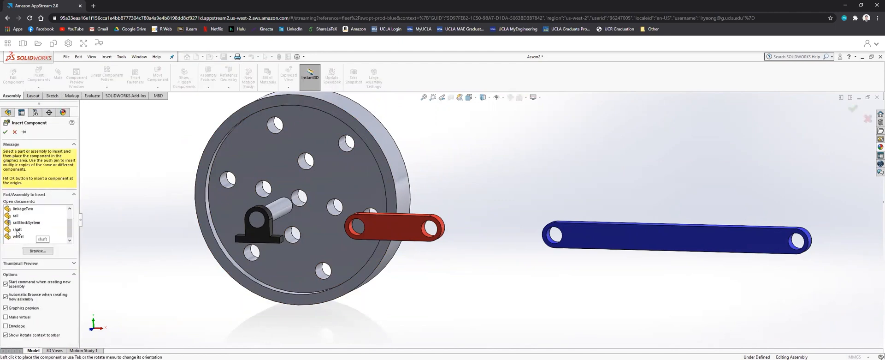
{"action": "left_click", "coordinate": [18, 231]}
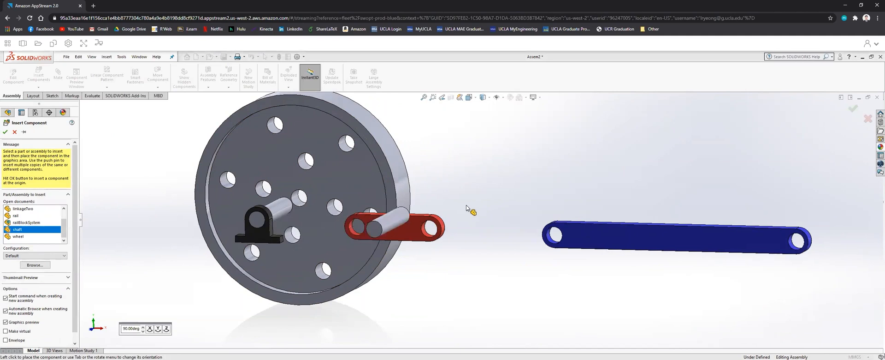
{"action": "left_click", "coordinate": [530, 191]}
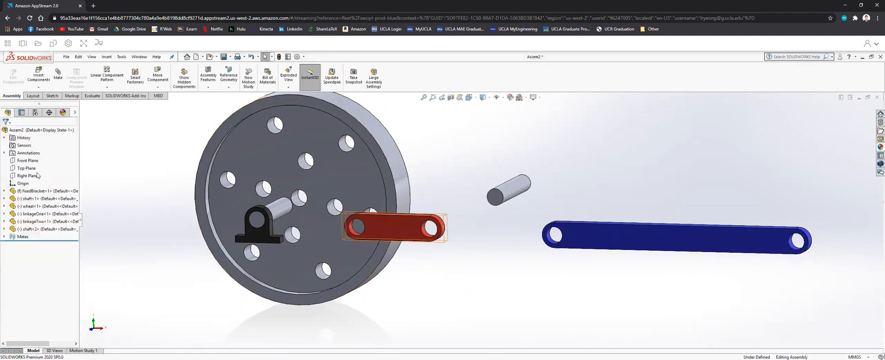
{"action": "left_click", "coordinate": [32, 82]}
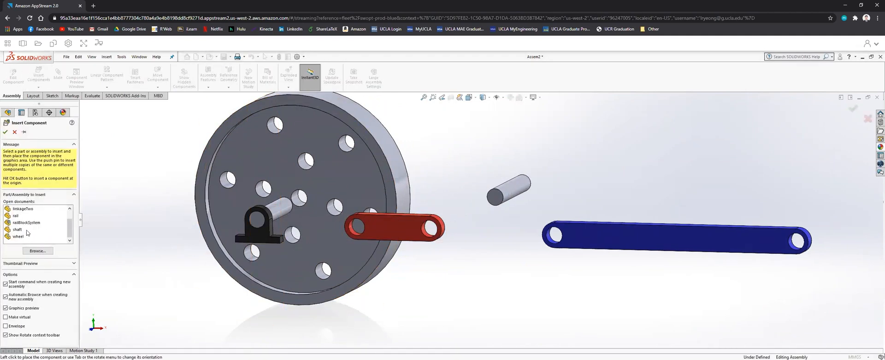
{"action": "left_click", "coordinate": [18, 230]}
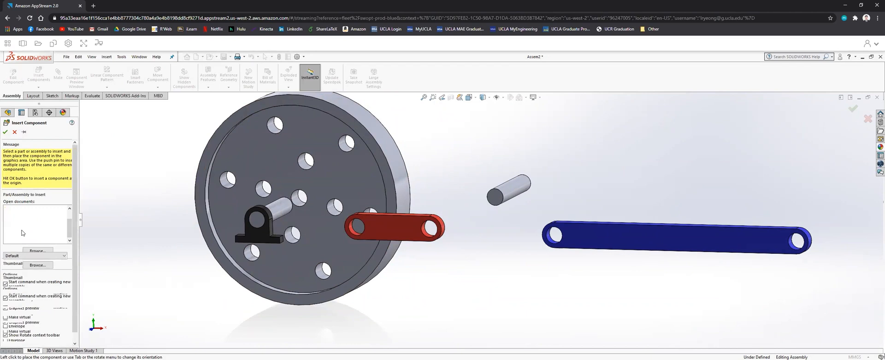
{"action": "left_click", "coordinate": [793, 194]}
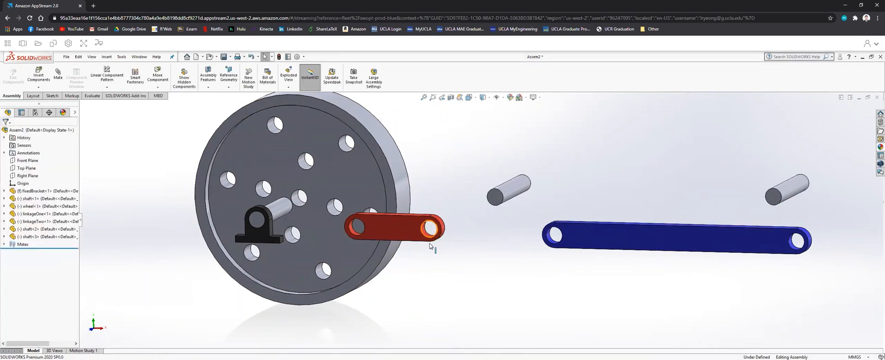
- Shift linkageOne slightly, then add a concentric mate between its hole nearest the bracket and the bracket shaft's cylindrical face
{"action": "scroll", "coordinate": [306, 215], "scroll_direction": "down", "scroll_amount": 2}
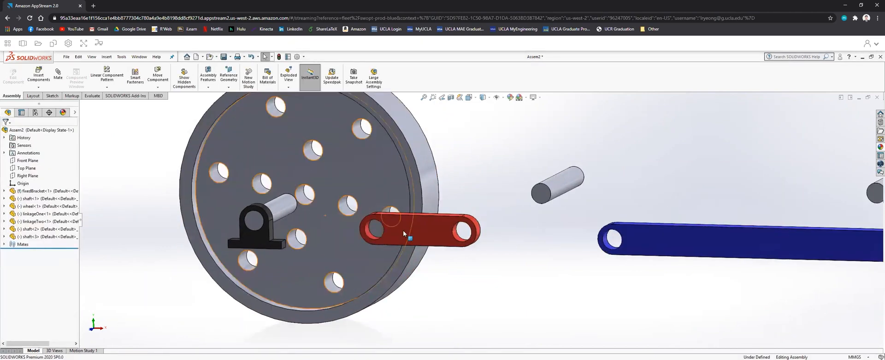
{"action": "left_click_drag", "start_coordinate": [393, 225], "coordinate": [407, 210]}
{"action": "left_click", "coordinate": [454, 276]}
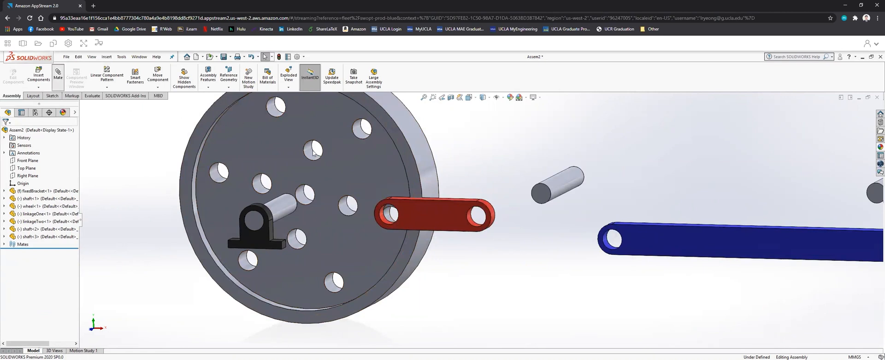
{"action": "scroll", "coordinate": [389, 224], "scroll_direction": "down", "scroll_amount": 3}
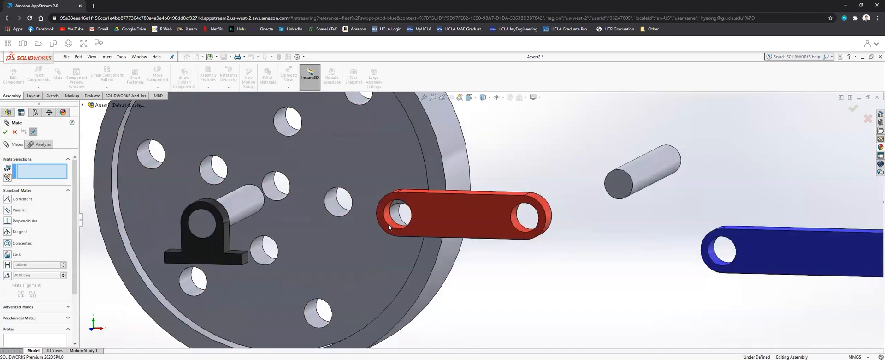
{"action": "left_click", "coordinate": [390, 222]}
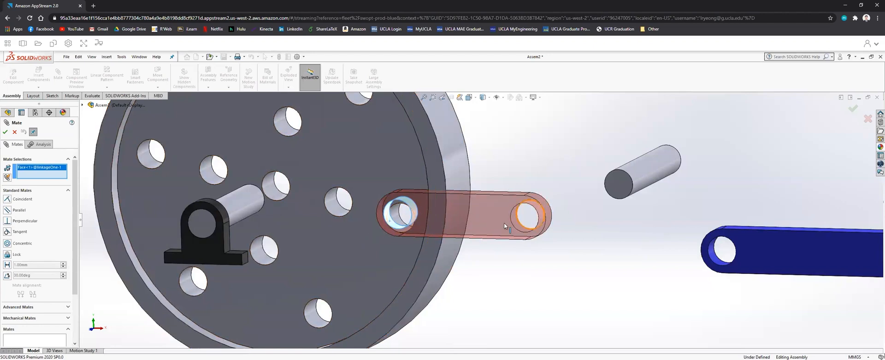
{"action": "left_click", "coordinate": [233, 205]}
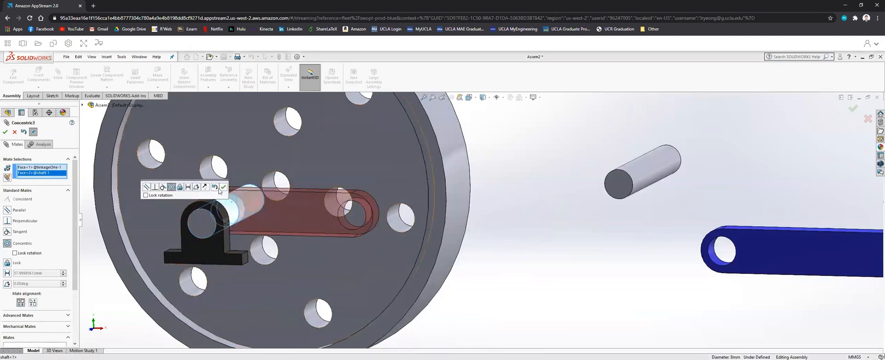
{"action": "left_click", "coordinate": [223, 188]}
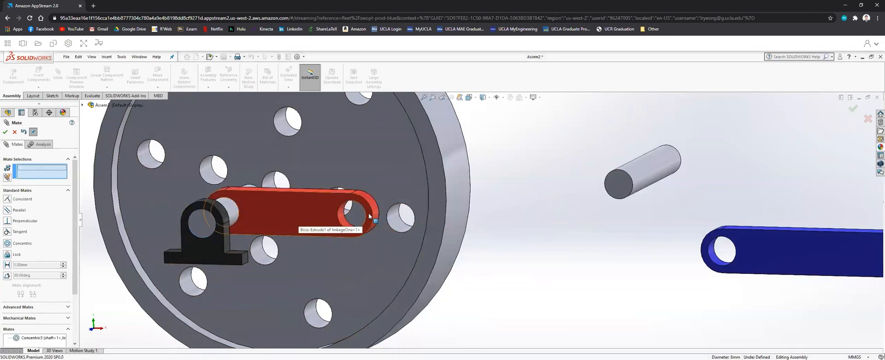
- Add a coincident mate between linkageOne's front face and the bracket's wheel-side face
{"action": "scroll", "coordinate": [299, 188], "scroll_direction": "down", "scroll_amount": 3}
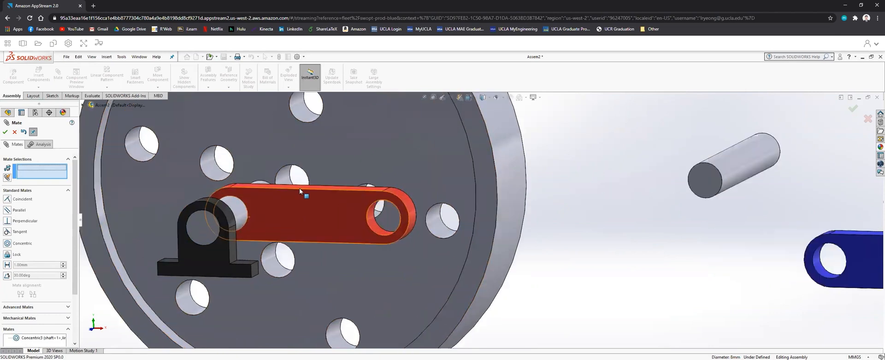
{"action": "scroll", "coordinate": [328, 210], "scroll_direction": "up", "scroll_amount": 2}
{"action": "scroll", "coordinate": [343, 215], "scroll_direction": "down", "scroll_amount": 3}
{"action": "middle_click_drag", "start_coordinate": [393, 232], "coordinate": [312, 220]}
{"action": "left_click", "coordinate": [422, 231]}
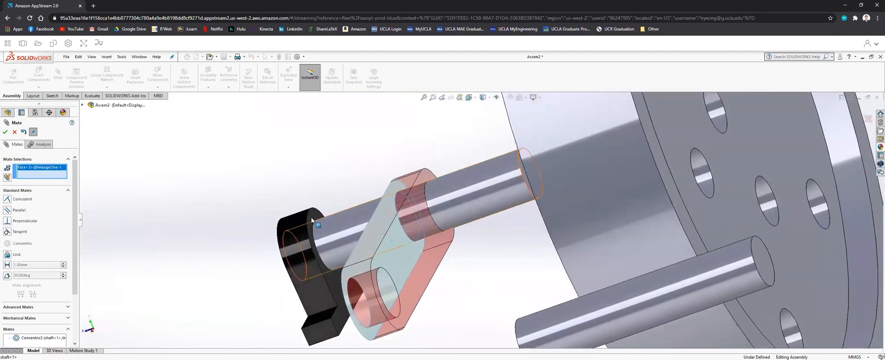
{"action": "left_click", "coordinate": [334, 281]}
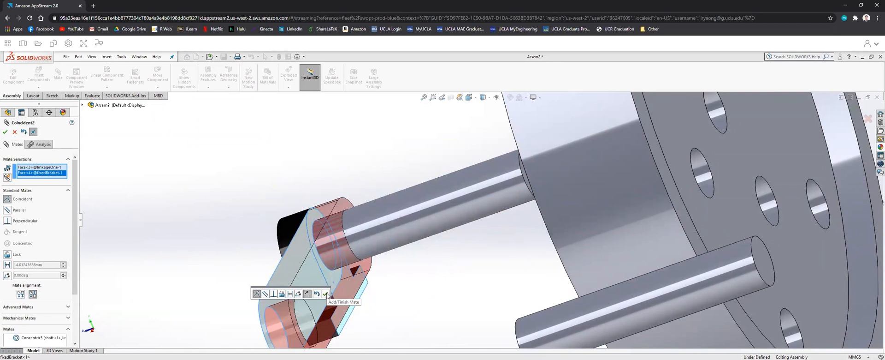
{"action": "left_click", "coordinate": [326, 294]}
- Swing linkageOne upward about the bracket shaft so its free end points diagonally up in front of the wheel
{"action": "mouse_move", "coordinate": [409, 282]}
{"action": "middle_mouse_down"}
{"action": "mouse_move", "coordinate": [437, 263]}
{"action": "mouse_move", "coordinate": [392, 281]}
{"action": "middle_mouse_up"}
{"action": "scroll", "coordinate": [392, 281], "scroll_direction": "down", "scroll_amount": 8}
{"action": "scroll", "coordinate": [392, 240], "scroll_direction": "up", "scroll_amount": 3}
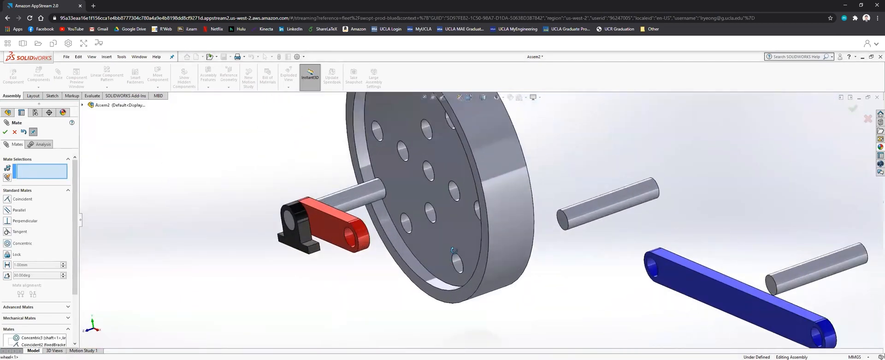
{"action": "left_click_drag", "start_coordinate": [384, 204], "coordinate": [423, 152]}
{"action": "scroll", "coordinate": [600, 272], "scroll_direction": "up", "scroll_amount": 2}
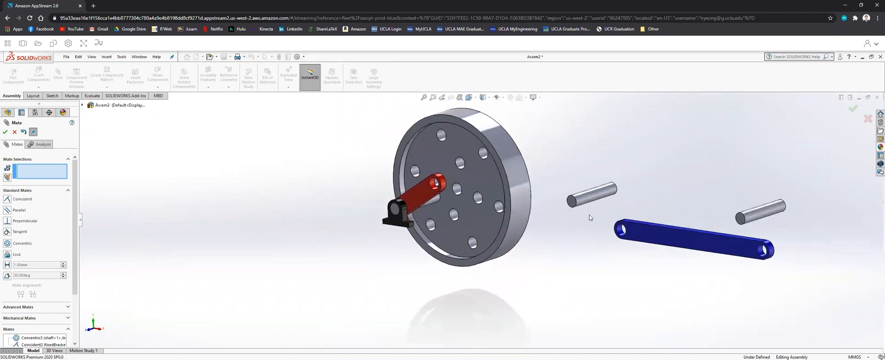
- Add a concentric mate between the nearer loose shaft's cylindrical face and the hole in linkageOne's free end
{"action": "scroll", "coordinate": [586, 221], "scroll_direction": "down", "scroll_amount": 2}
{"action": "scroll", "coordinate": [516, 207], "scroll_direction": "down", "scroll_amount": 3}
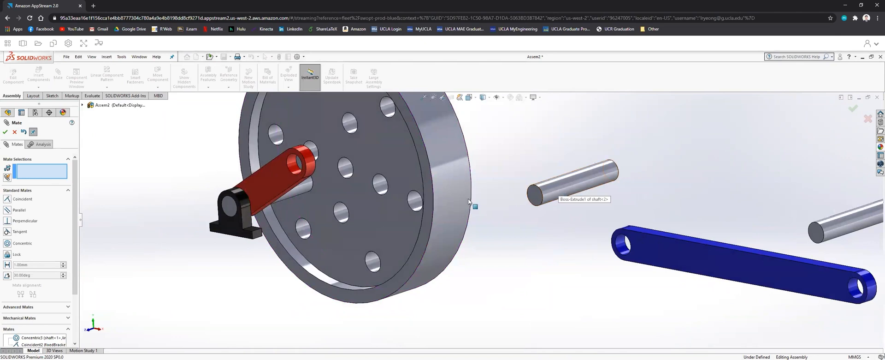
{"action": "middle_click_drag", "start_coordinate": [399, 161], "coordinate": [542, 225]}
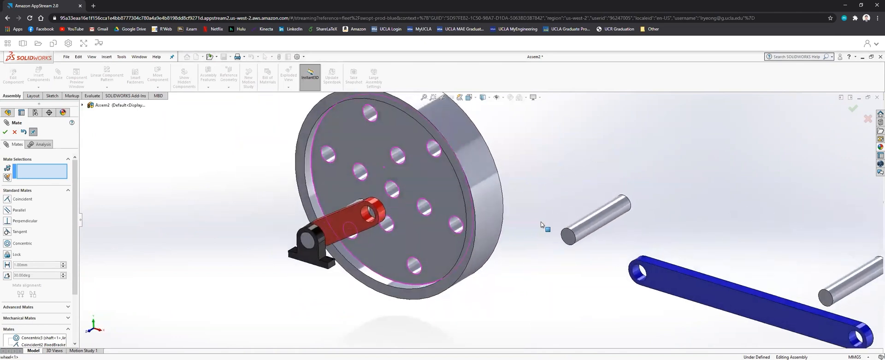
{"action": "left_click", "coordinate": [583, 227]}
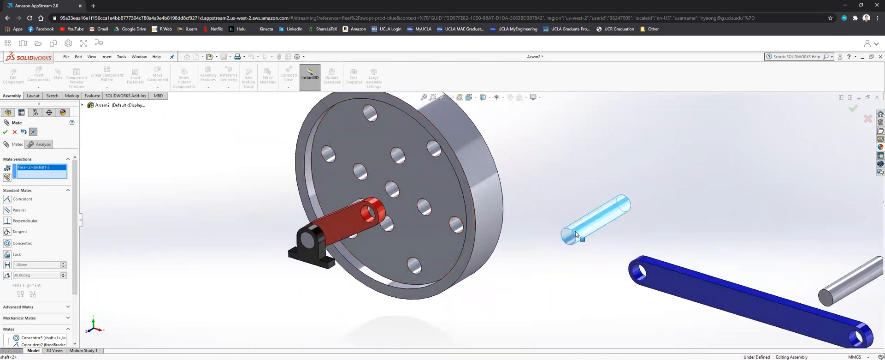
{"action": "left_click", "coordinate": [368, 225]}
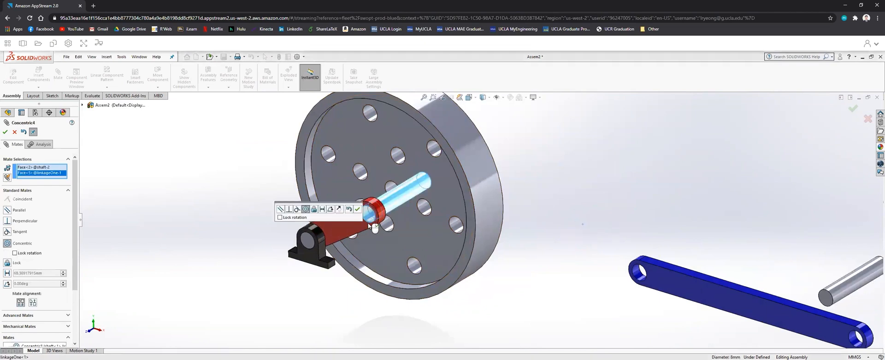
{"action": "left_click", "coordinate": [357, 210]}
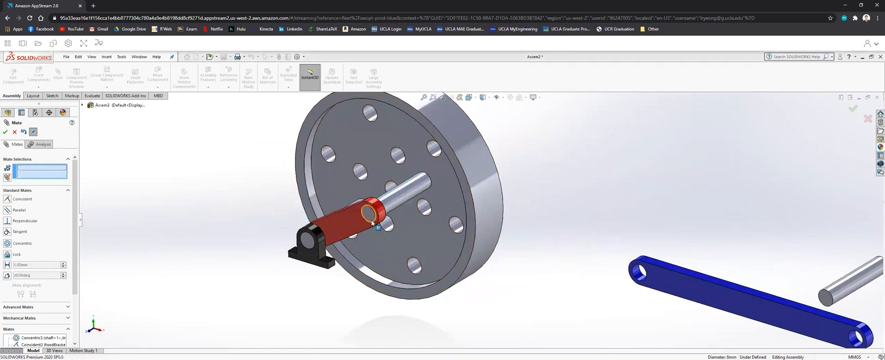
- Slide the second shaft forward through linkageOne's hole so its end protrudes from the link's front face
{"action": "scroll", "coordinate": [358, 217], "scroll_direction": "down", "scroll_amount": 6}
{"action": "left_click_drag", "start_coordinate": [466, 174], "coordinate": [397, 217]}
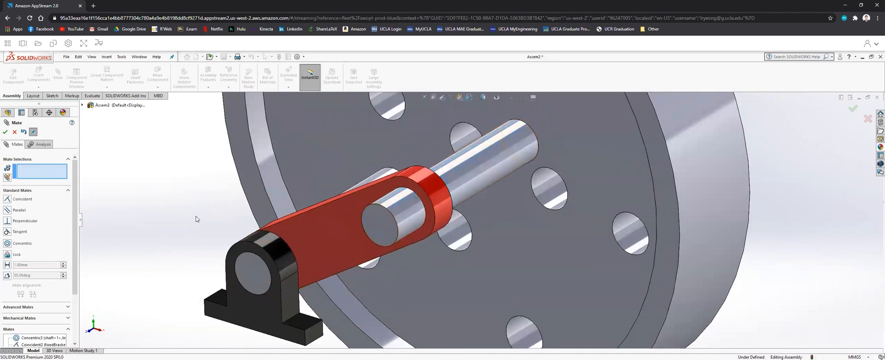
{"action": "scroll", "coordinate": [397, 226], "scroll_direction": "up", "scroll_amount": 2}
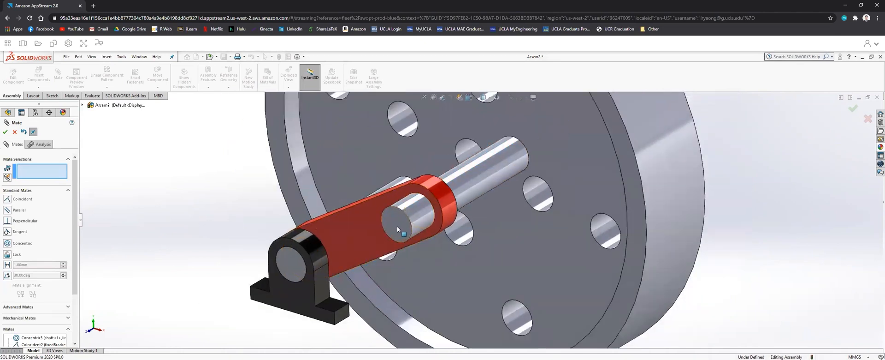
- Add a 5 mm distance mate between the second shaft's front end face and linkageOne's front face, and finish mating
{"action": "left_click_drag", "start_coordinate": [388, 226], "coordinate": [359, 214]}
{"action": "left_click", "coordinate": [394, 221]}
{"action": "left_click", "coordinate": [360, 214]}
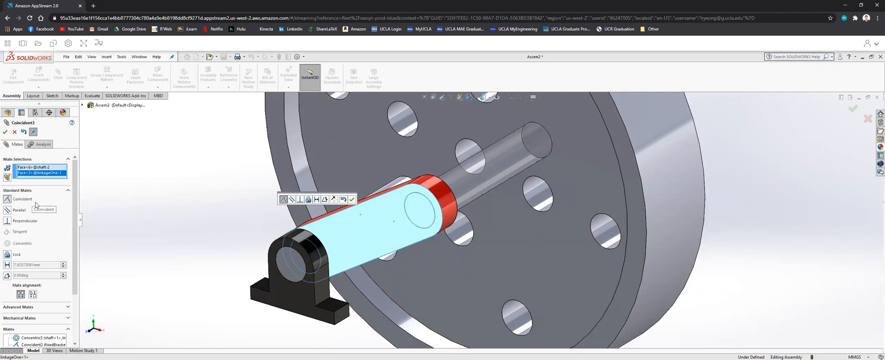
{"action": "scroll", "coordinate": [35, 225], "scroll_direction": "down", "scroll_amount": 3}
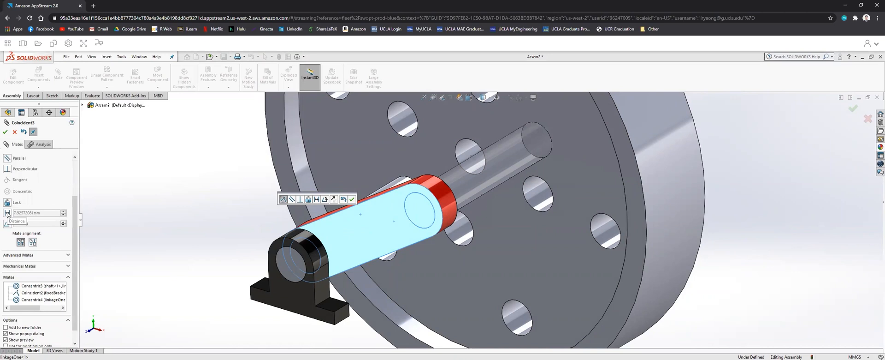
{"action": "scroll", "coordinate": [12, 216], "scroll_direction": "up", "scroll_amount": 3}
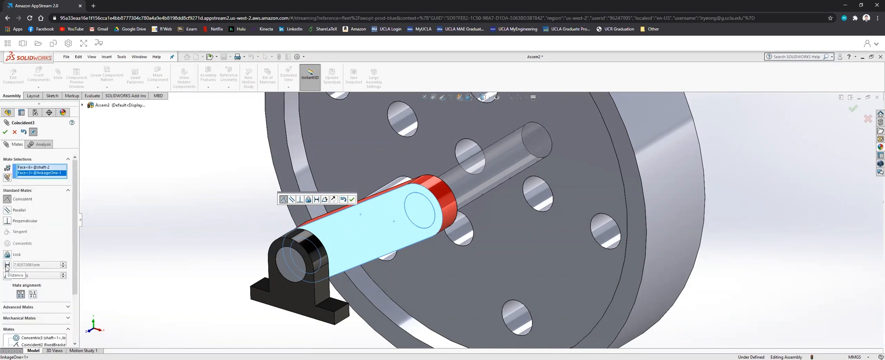
{"action": "left_click", "coordinate": [7, 264]}
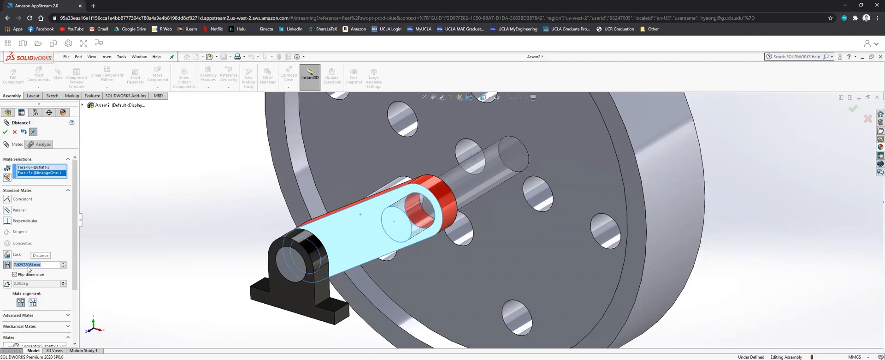
{"action": "type", "text": "5.00mm"}
{"action": "key", "text": "Return"}
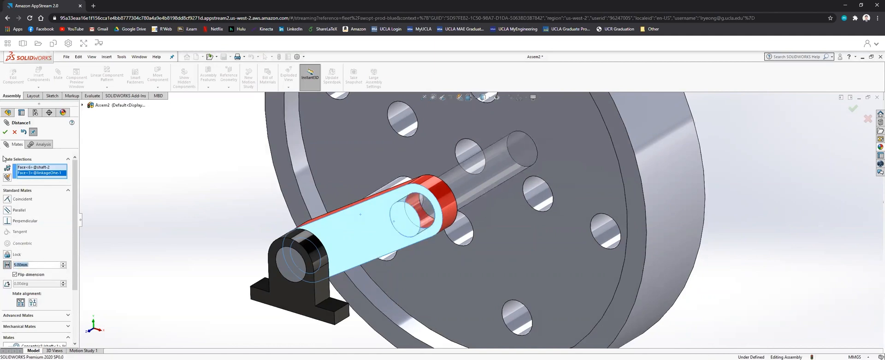
{"action": "left_click", "coordinate": [6, 132]}
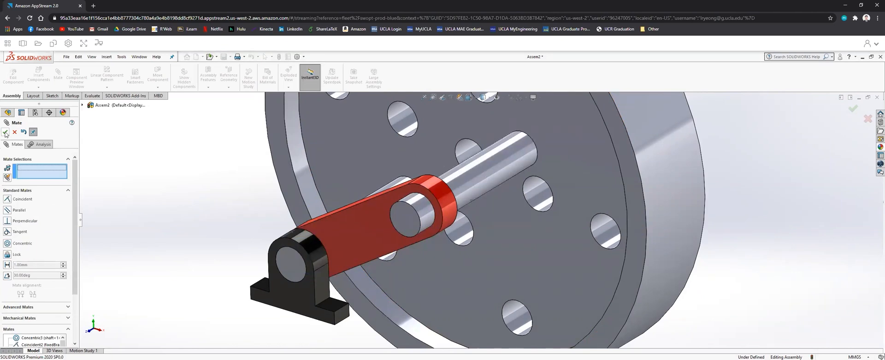
{"action": "left_click", "coordinate": [6, 132]}
{"action": "scroll", "coordinate": [474, 217], "scroll_direction": "up", "scroll_amount": 3}
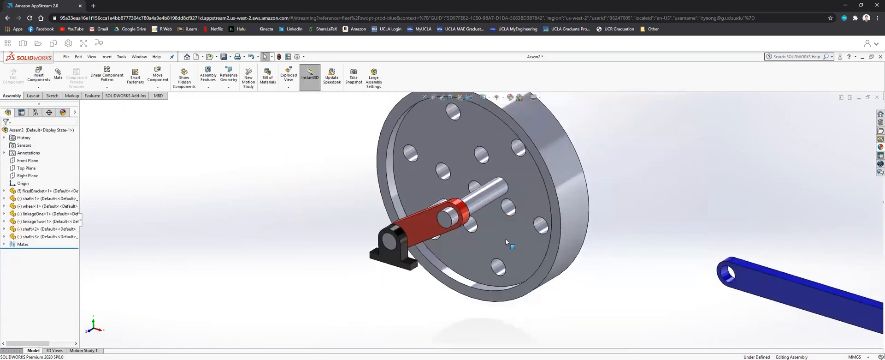
- Move linkageTwo closer to the wheel and bracket, clear of the loose third shaft
{"action": "scroll", "coordinate": [505, 238], "scroll_direction": "up", "scroll_amount": 2}
{"action": "scroll", "coordinate": [500, 244], "scroll_direction": "down", "scroll_amount": 5}
{"action": "middle_click_drag", "start_coordinate": [498, 245], "coordinate": [458, 200]}
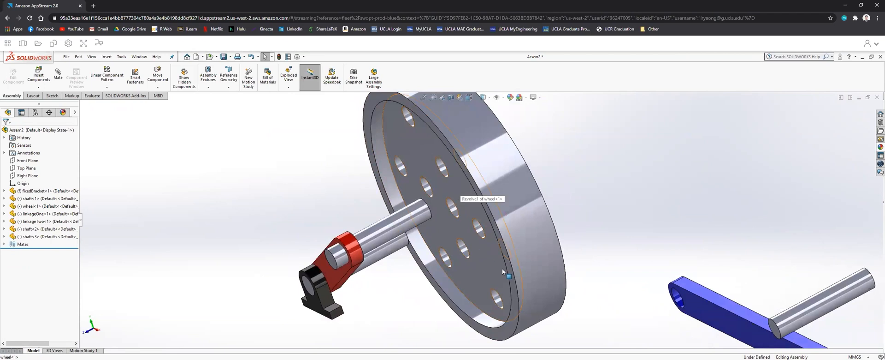
{"action": "scroll", "coordinate": [498, 258], "scroll_direction": "up", "scroll_amount": 3}
{"action": "scroll", "coordinate": [492, 244], "scroll_direction": "down", "scroll_amount": 2}
{"action": "scroll", "coordinate": [517, 253], "scroll_direction": "up", "scroll_amount": 2}
{"action": "mouse_move", "coordinate": [516, 254]}
{"action": "middle_mouse_down"}
{"action": "mouse_move", "coordinate": [530, 250]}
{"action": "mouse_move", "coordinate": [503, 248]}
{"action": "middle_mouse_up"}
{"action": "middle_click_drag", "start_coordinate": [627, 250], "coordinate": [543, 237], "text": "ctrl"}
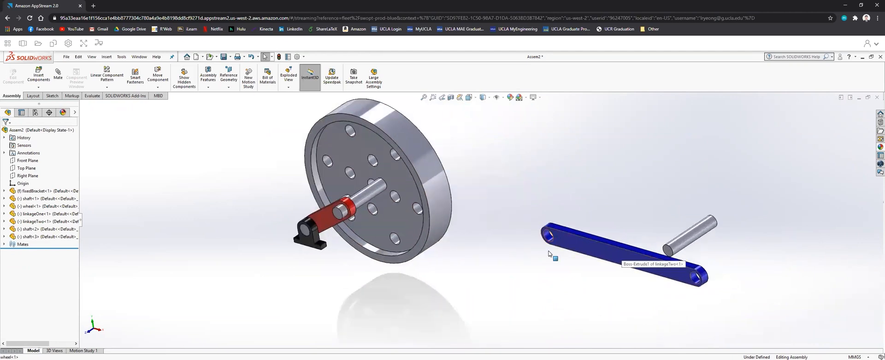
{"action": "left_click", "coordinate": [534, 241]}
{"action": "left_click", "coordinate": [510, 251]}
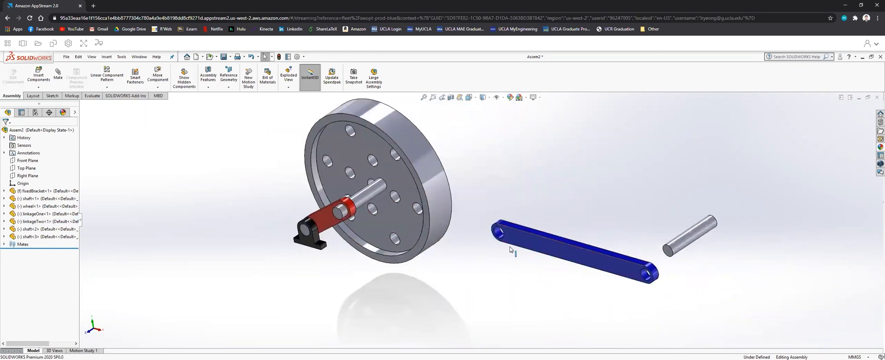
- Add a concentric mate between the hole in linkageTwo's wheel-side end and the second shaft's cylindrical face
{"action": "scroll", "coordinate": [485, 248], "scroll_direction": "down", "scroll_amount": 2}
{"action": "scroll", "coordinate": [465, 238], "scroll_direction": "up", "scroll_amount": 1}
{"action": "left_click", "coordinate": [57, 75]}
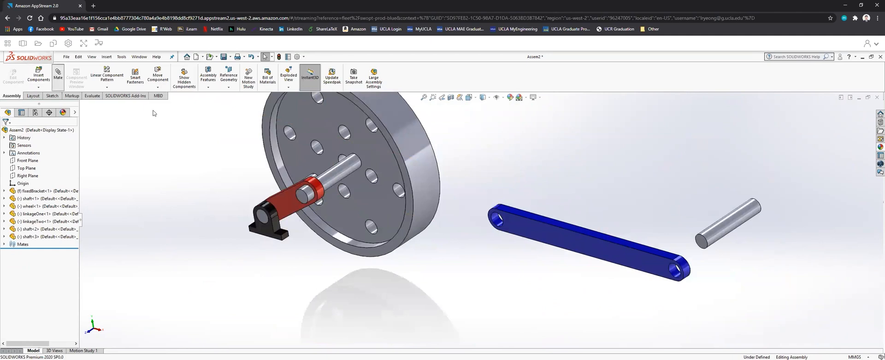
{"action": "left_click", "coordinate": [496, 225]}
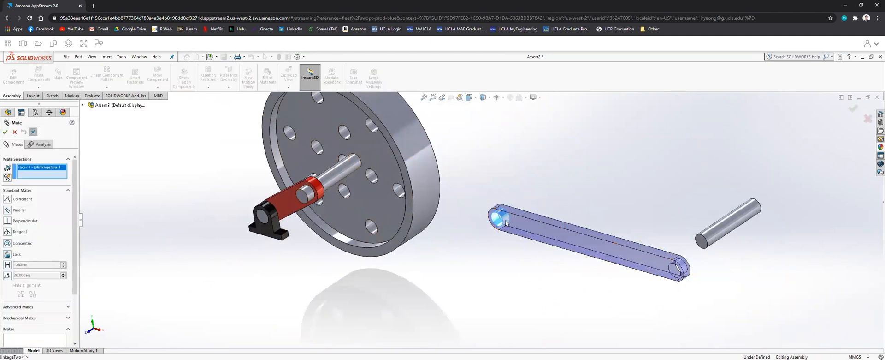
{"action": "left_click", "coordinate": [328, 182]}
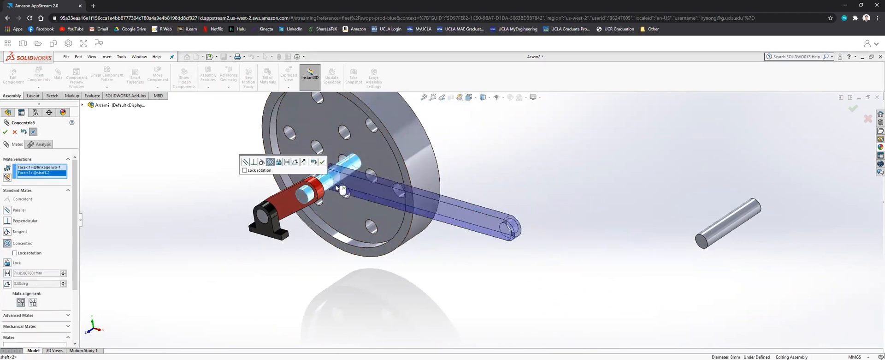
{"action": "left_click", "coordinate": [321, 162]}
{"action": "scroll", "coordinate": [416, 209], "scroll_direction": "up", "scroll_amount": 2}
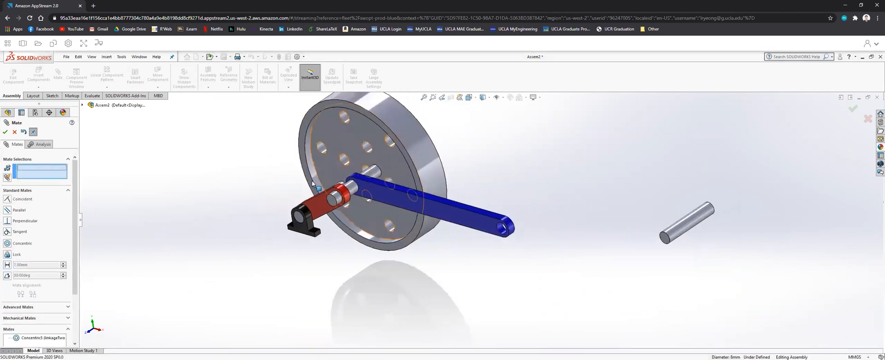
- Add a coincident mate between linkageTwo's front face and linkageOne's wheel-side face
{"action": "left_click", "coordinate": [482, 219]}
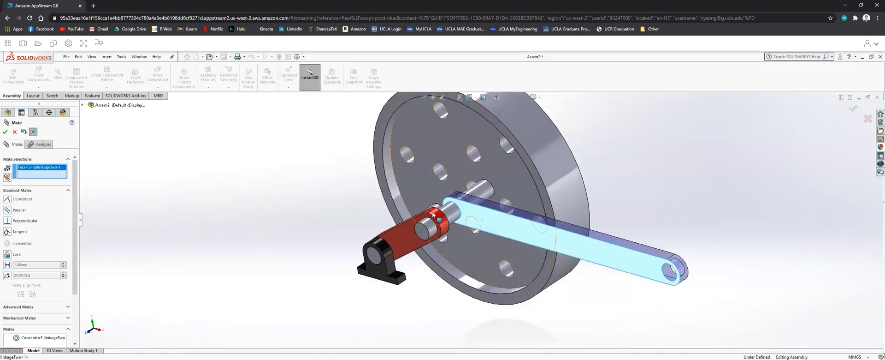
{"action": "middle_click_drag", "start_coordinate": [421, 215], "coordinate": [444, 210]}
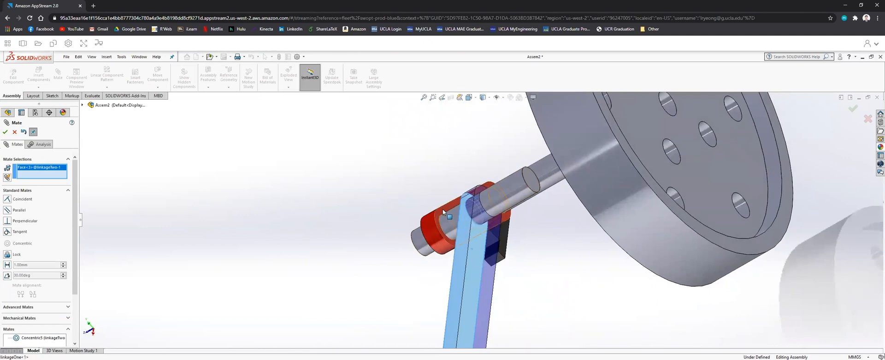
{"action": "left_click", "coordinate": [443, 212]}
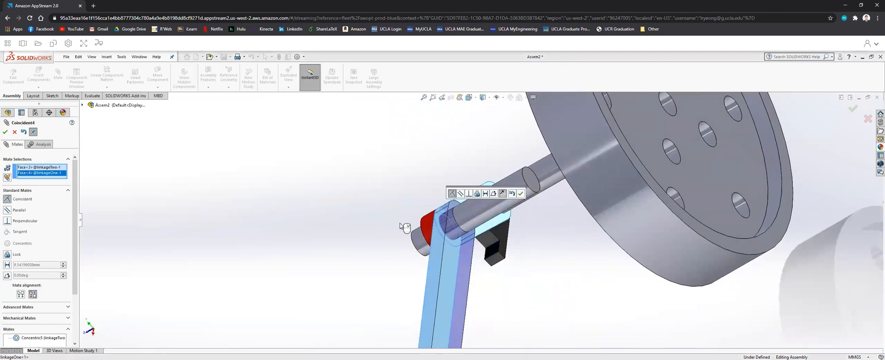
{"action": "left_click", "coordinate": [6, 133]}
- Swing linkageTwo about the second shaft so it extends outward past the wheel, roughly in line with linkageOne
{"action": "middle_click_drag", "start_coordinate": [352, 226], "coordinate": [403, 237]}
{"action": "middle_click_drag", "start_coordinate": [524, 247], "coordinate": [545, 253]}
{"action": "left_click_drag", "start_coordinate": [545, 253], "coordinate": [566, 244]}
{"action": "middle_click_drag", "start_coordinate": [540, 283], "coordinate": [551, 249]}
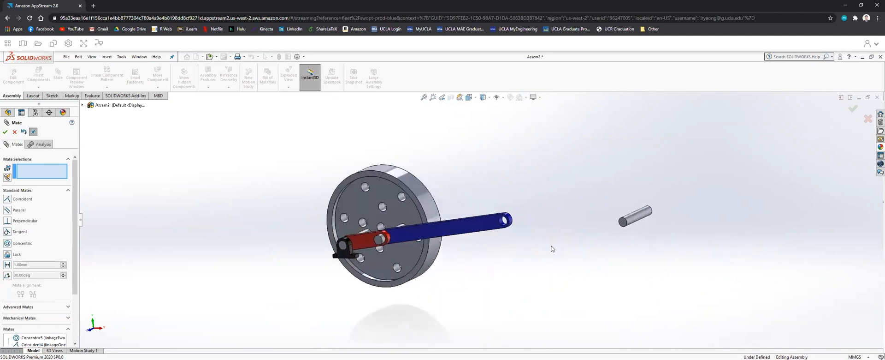
- Rotate the wheel slightly about its shaft to reposition its holes behind the linkages
{"action": "scroll", "coordinate": [510, 239], "scroll_direction": "down", "scroll_amount": 2}
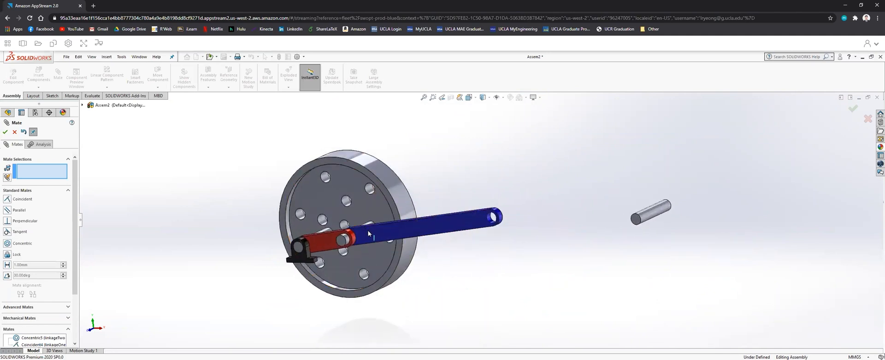
{"action": "scroll", "coordinate": [366, 231], "scroll_direction": "down", "scroll_amount": 3}
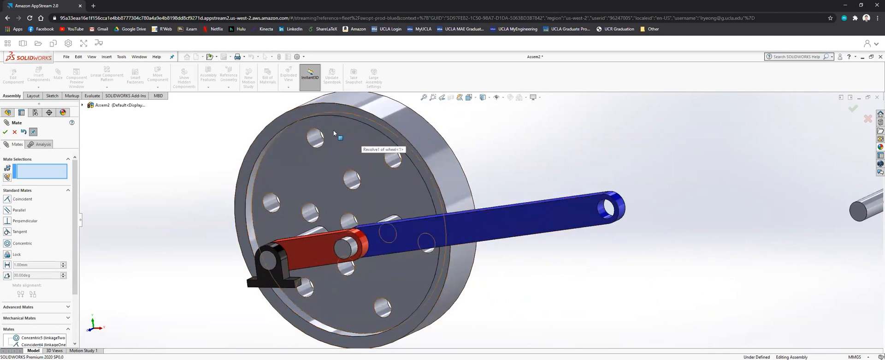
{"action": "scroll", "coordinate": [393, 194], "scroll_direction": "down", "scroll_amount": 2}
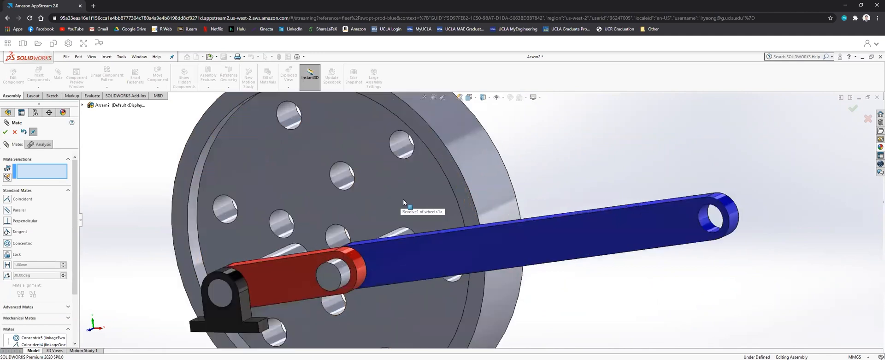
{"action": "scroll", "coordinate": [414, 211], "scroll_direction": "up", "scroll_amount": 3}
{"action": "scroll", "coordinate": [428, 192], "scroll_direction": "down", "scroll_amount": 1}
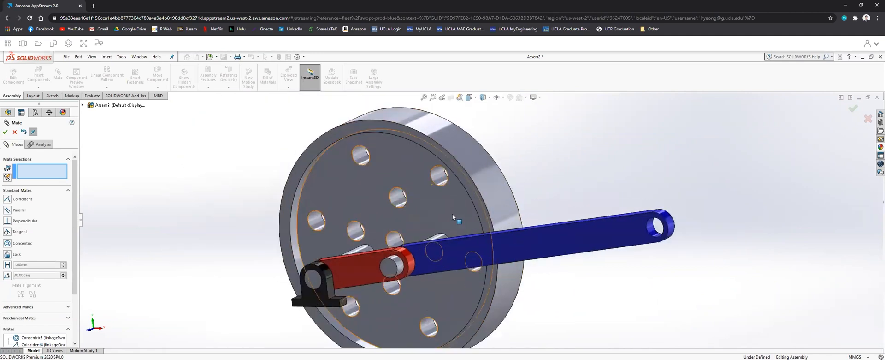
{"action": "left_click_drag", "start_coordinate": [453, 199], "coordinate": [488, 217]}
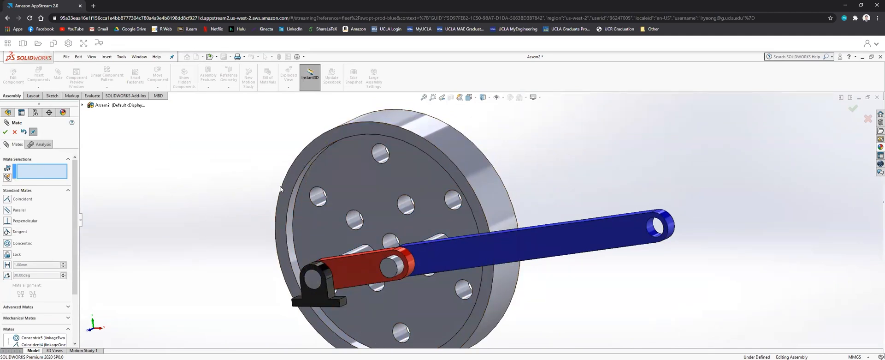
- Add a concentric mate between the second shaft's cylindrical face and one of the wheel's outer-ring holes
{"action": "middle_click_drag", "start_coordinate": [482, 213], "coordinate": [432, 253]}
{"action": "left_click", "coordinate": [433, 252]}
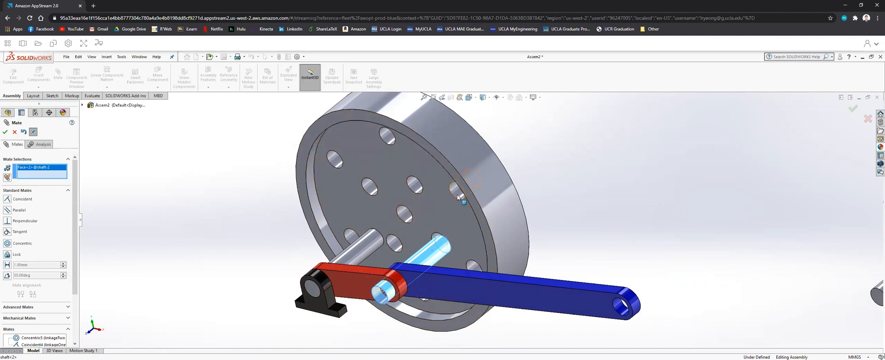
{"action": "left_click", "coordinate": [458, 197]}
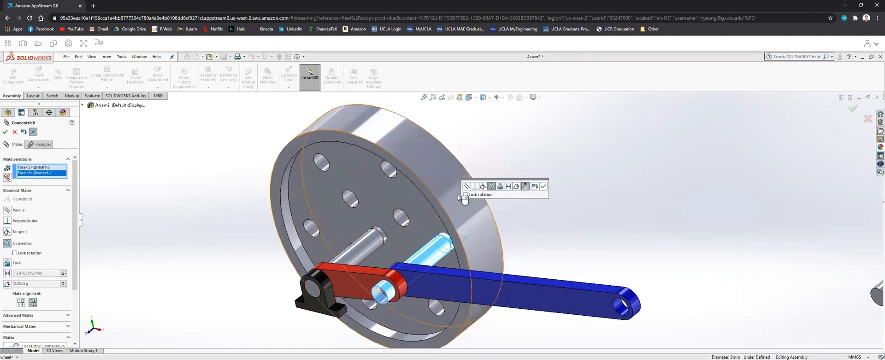
{"action": "left_click", "coordinate": [544, 187]}
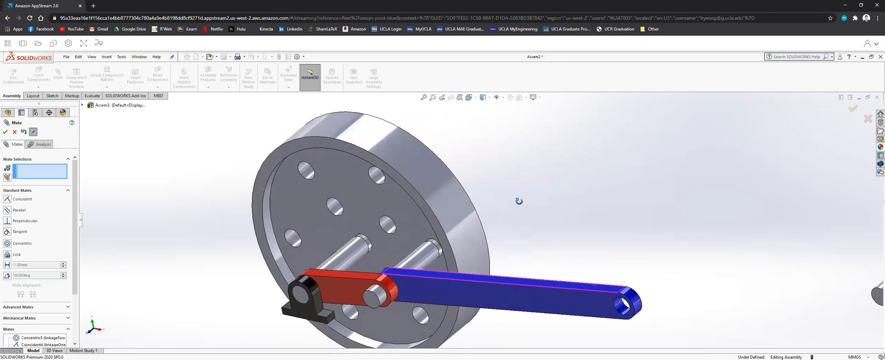
- Add a 25 mm distance mate between linkageTwo's wheel-side face and the wheel's far rim face, and finish mating
{"action": "scroll", "coordinate": [519, 201], "scroll_direction": "up", "scroll_amount": 5}
{"action": "middle_click_drag", "start_coordinate": [534, 236], "coordinate": [415, 267]}
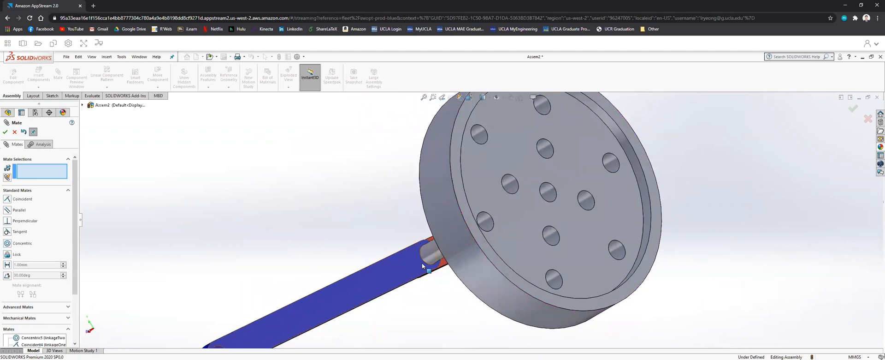
{"action": "mouse_move", "coordinate": [419, 260]}
{"action": "middle_mouse_down"}
{"action": "mouse_move", "coordinate": [451, 300]}
{"action": "mouse_move", "coordinate": [421, 247]}
{"action": "mouse_move", "coordinate": [421, 260]}
{"action": "middle_mouse_up"}
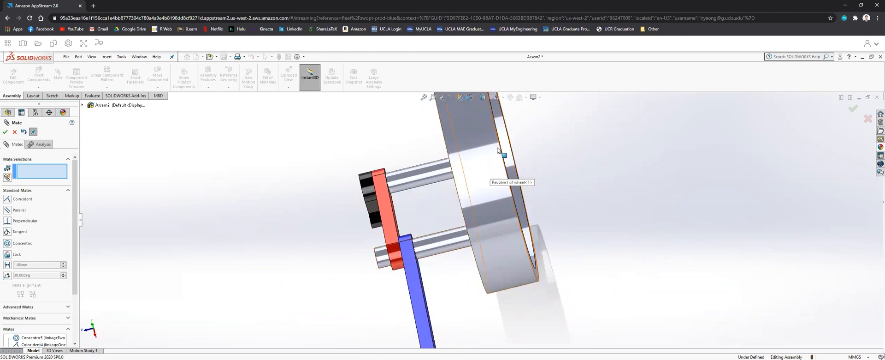
{"action": "middle_click_drag", "start_coordinate": [443, 259], "coordinate": [434, 256]}
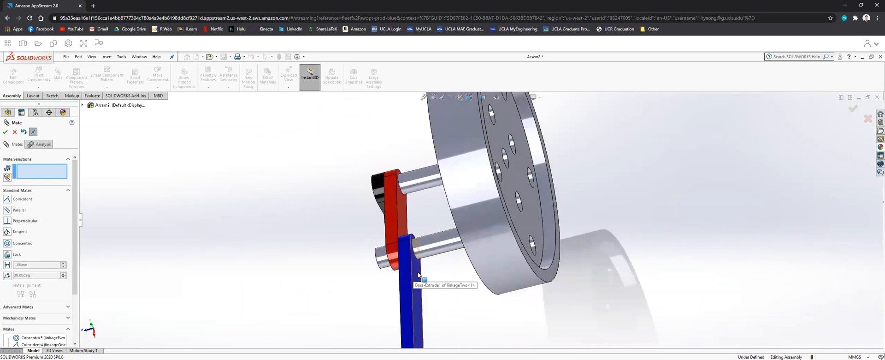
{"action": "left_click", "coordinate": [418, 261]}
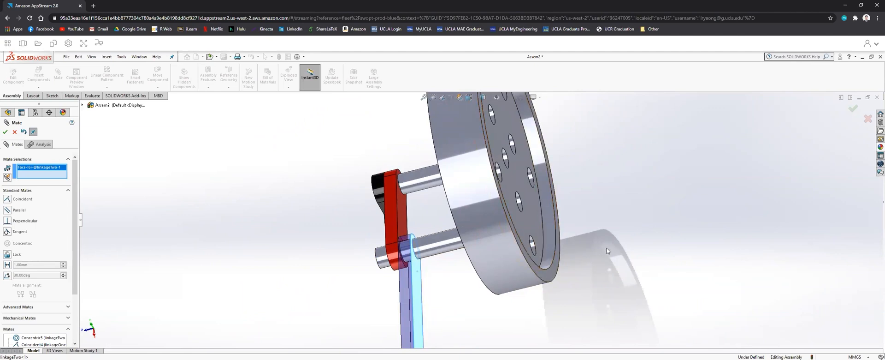
{"action": "left_click", "coordinate": [549, 276]}
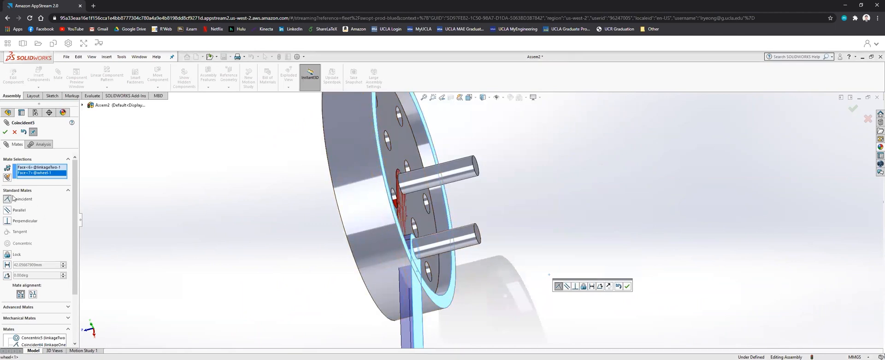
{"action": "left_click", "coordinate": [7, 264]}
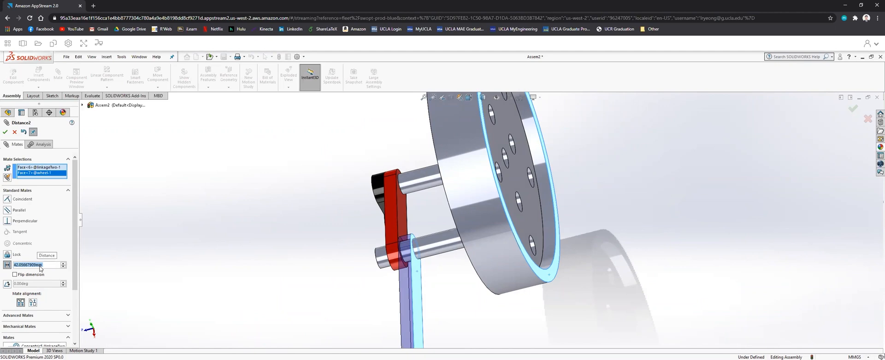
{"action": "type", "text": "25"}
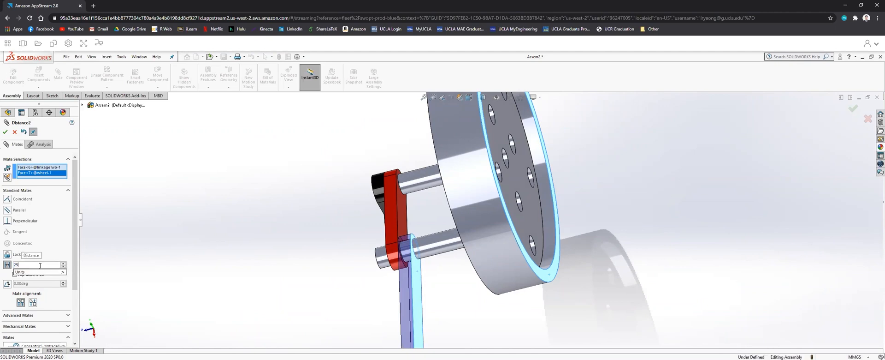
{"action": "key", "text": "Return"}
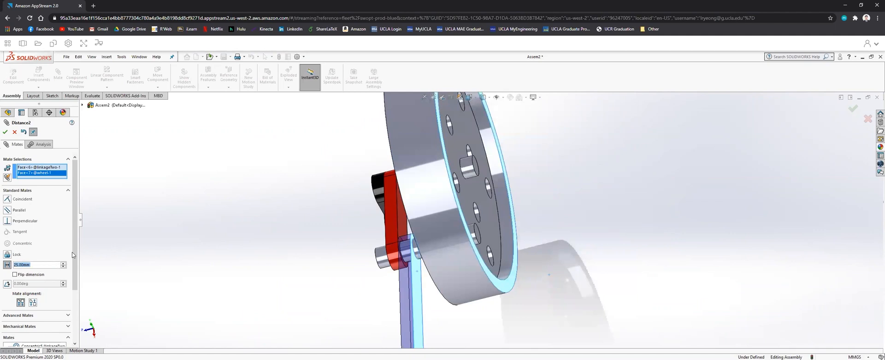
{"action": "left_click", "coordinate": [5, 132]}
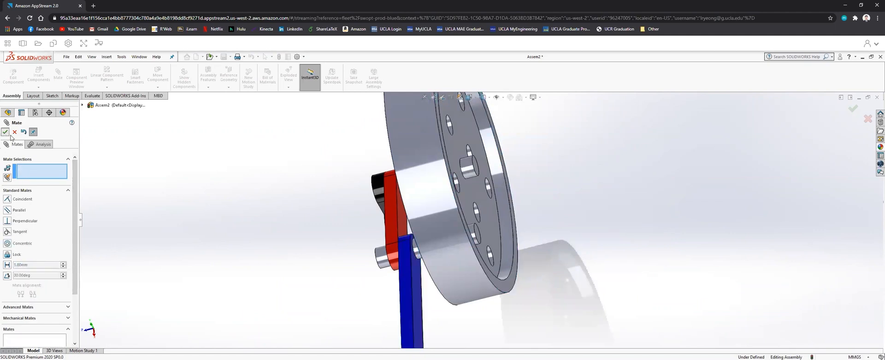
{"action": "left_click", "coordinate": [5, 132]}
- Move the loose third shaft next to linkageTwo's free end
{"action": "middle_click_drag", "start_coordinate": [277, 288], "coordinate": [529, 296]}
{"action": "key", "text": "f"}
{"action": "scroll", "coordinate": [617, 290], "scroll_direction": "down", "scroll_amount": 1}
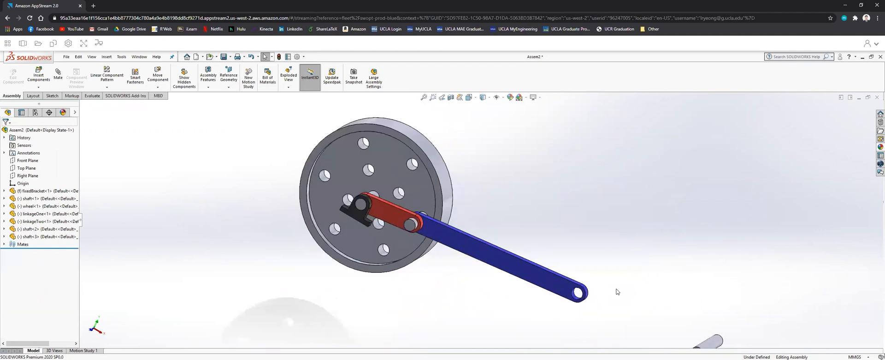
{"action": "scroll", "coordinate": [618, 292], "scroll_direction": "up", "scroll_amount": 2}
{"action": "scroll", "coordinate": [634, 312], "scroll_direction": "down", "scroll_amount": 3}
{"action": "left_click_drag", "start_coordinate": [634, 312], "coordinate": [571, 296]}
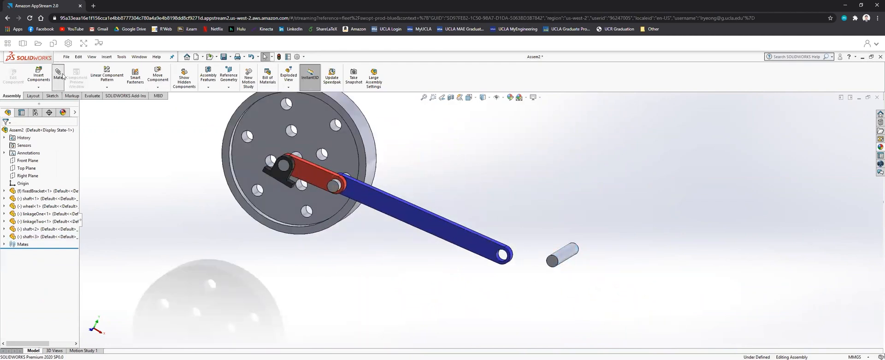
- Add a concentric mate between the third shaft's cylindrical face and the hole in linkageTwo's free end
{"action": "left_click", "coordinate": [568, 258]}
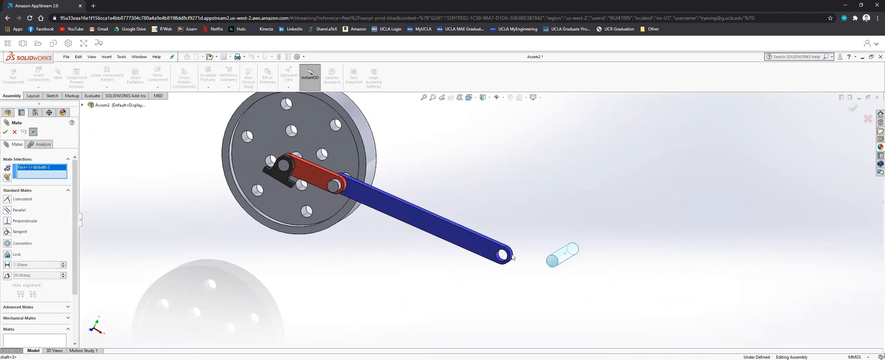
{"action": "left_click", "coordinate": [502, 258]}
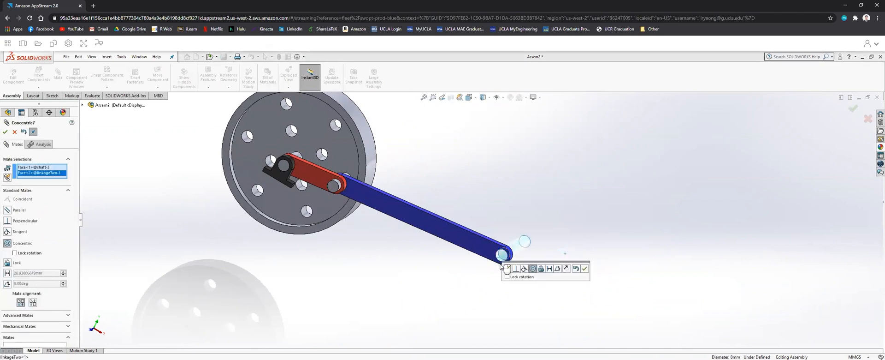
{"action": "left_click", "coordinate": [585, 269]}
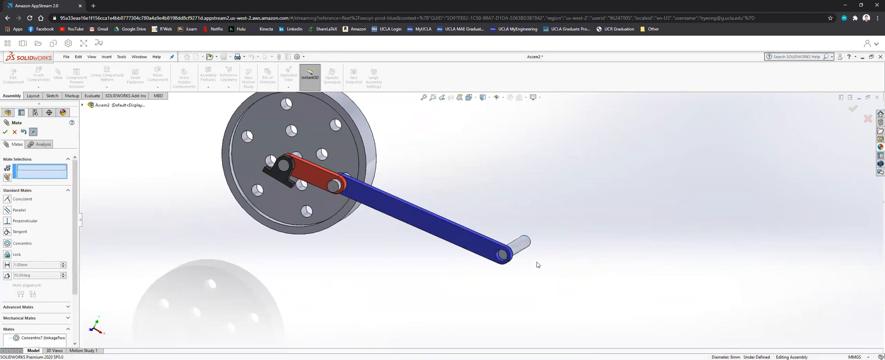
- Slide the third shaft forward through linkageTwo's hole so its end protrudes from the link's front face
{"action": "scroll", "coordinate": [516, 261], "scroll_direction": "down", "scroll_amount": 3}
{"action": "left_click_drag", "start_coordinate": [527, 229], "coordinate": [538, 272]}
{"action": "scroll", "coordinate": [461, 265], "scroll_direction": "up", "scroll_amount": 3}
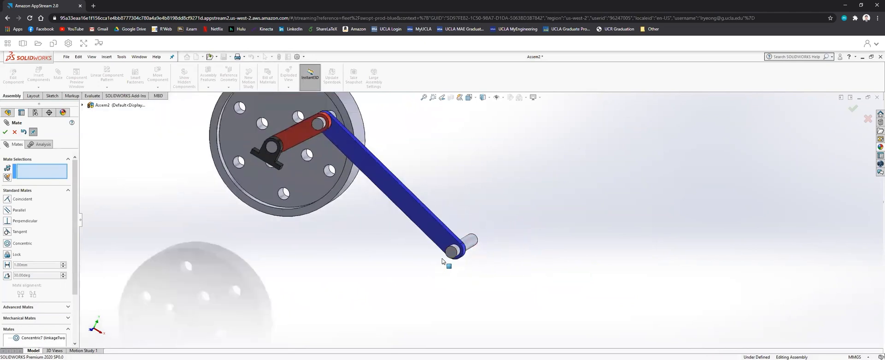
{"action": "scroll", "coordinate": [457, 252], "scroll_direction": "down", "scroll_amount": 3}
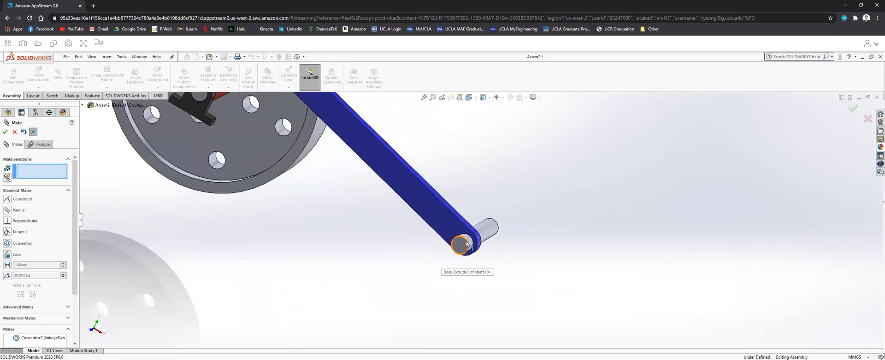
- Add a 15 mm distance mate between linkageTwo's front face and the third shaft's front end face, and finish mating
{"action": "scroll", "coordinate": [425, 166], "scroll_direction": "up", "scroll_amount": 5}
{"action": "middle_click_drag", "start_coordinate": [411, 178], "coordinate": [439, 203]}
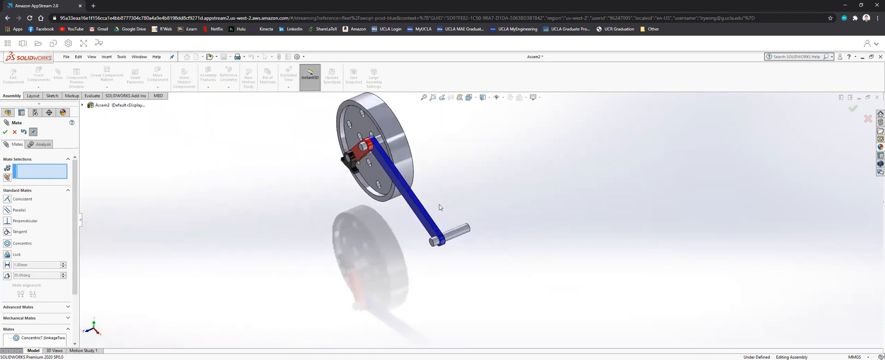
{"action": "scroll", "coordinate": [440, 208], "scroll_direction": "down", "scroll_amount": 3}
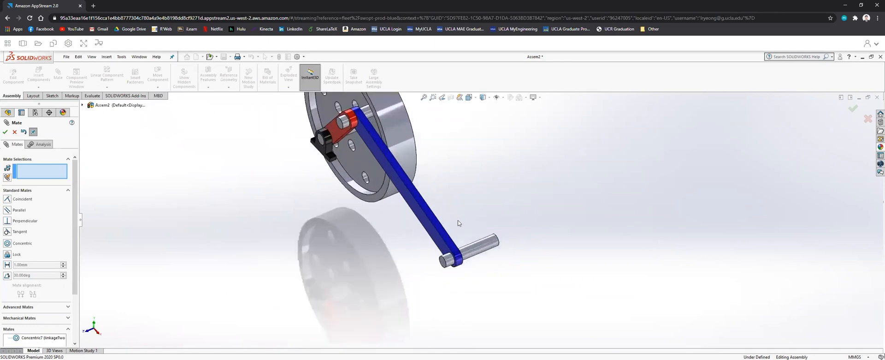
{"action": "scroll", "coordinate": [456, 260], "scroll_direction": "down", "scroll_amount": 3}
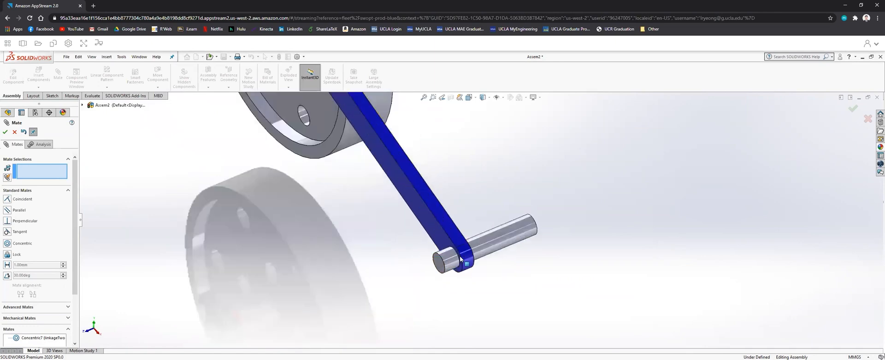
{"action": "left_click", "coordinate": [434, 233]}
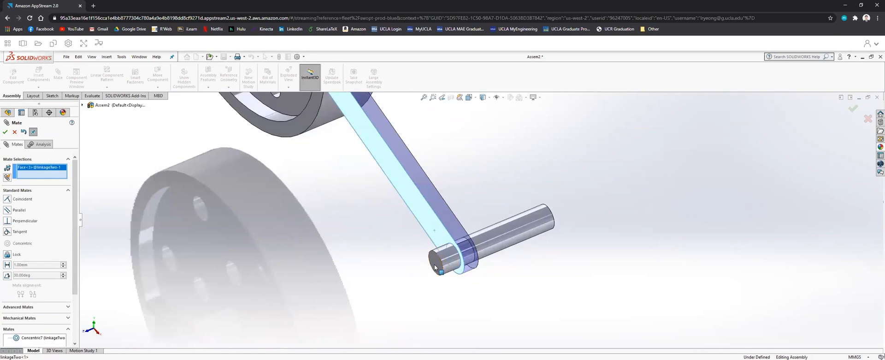
{"action": "left_click", "coordinate": [438, 269]}
{"action": "scroll", "coordinate": [429, 216], "scroll_direction": "up", "scroll_amount": 3}
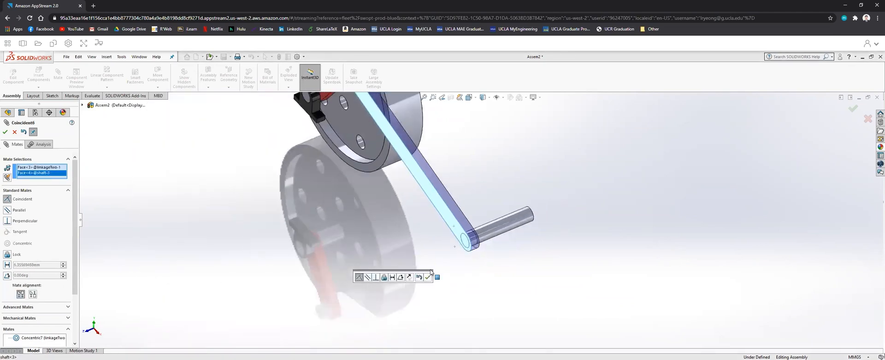
{"action": "left_click", "coordinate": [7, 265]}
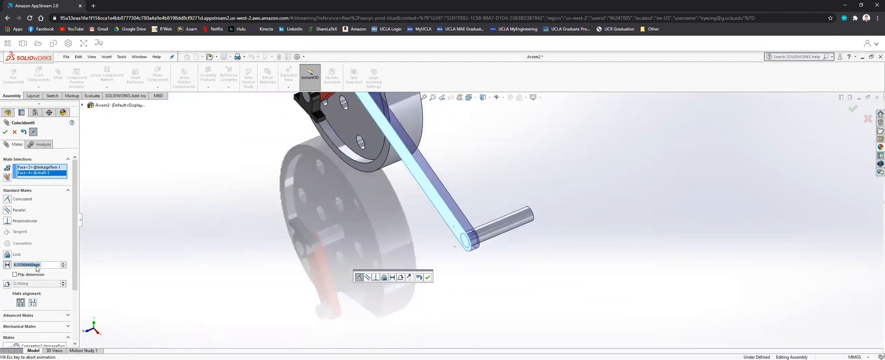
{"action": "type", "text": "1"}
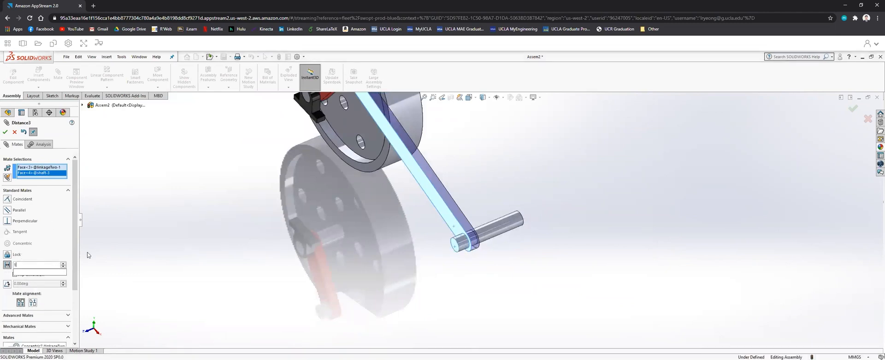
{"action": "type", "text": "5.00mm"}
{"action": "key", "text": "Return"}
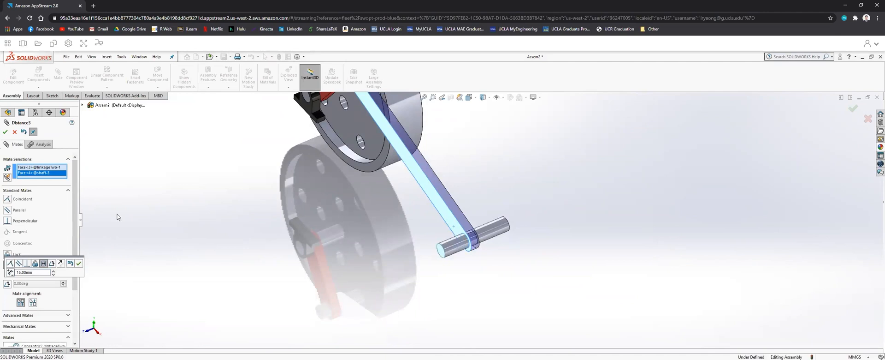
{"action": "left_click", "coordinate": [5, 132]}
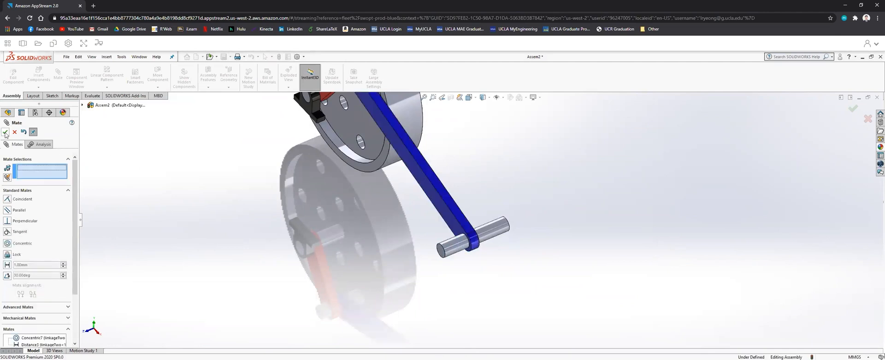
{"action": "left_click", "coordinate": [6, 132]}
- Insert the railBlockSystem subassembly beside linkageTwo's free end
{"action": "middle_click_drag", "start_coordinate": [345, 216], "coordinate": [440, 219]}
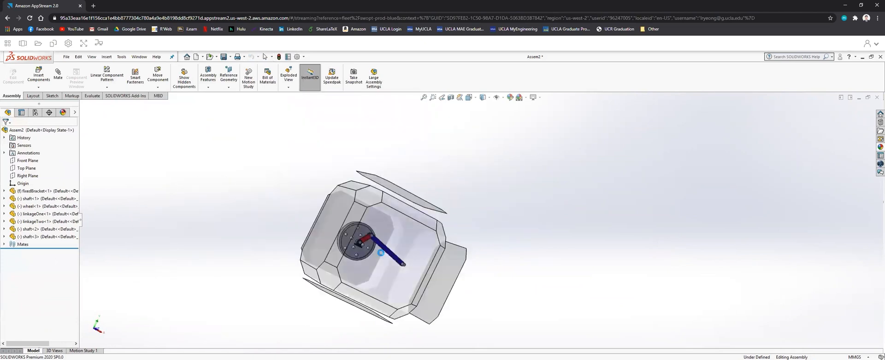
{"action": "key", "text": "ctrl+1"}
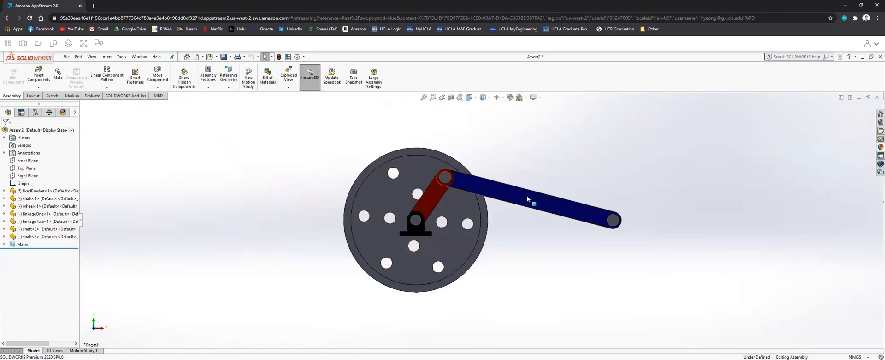
{"action": "mouse_move", "coordinate": [558, 205]}
{"action": "middle_mouse_down"}
{"action": "mouse_move", "coordinate": [563, 217]}
{"action": "mouse_move", "coordinate": [553, 216]}
{"action": "middle_mouse_up"}
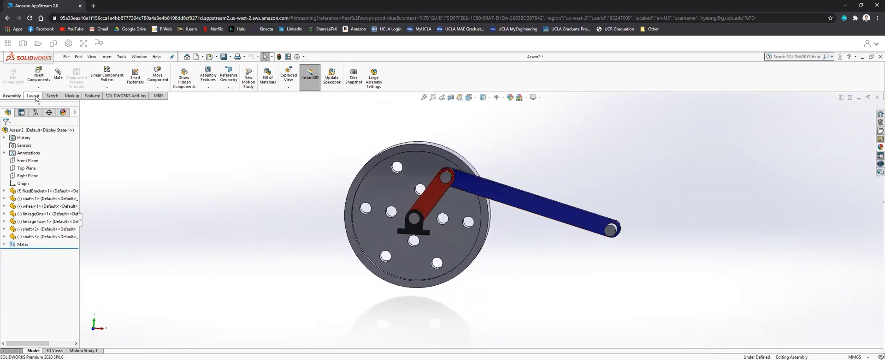
{"action": "left_click", "coordinate": [39, 75]}
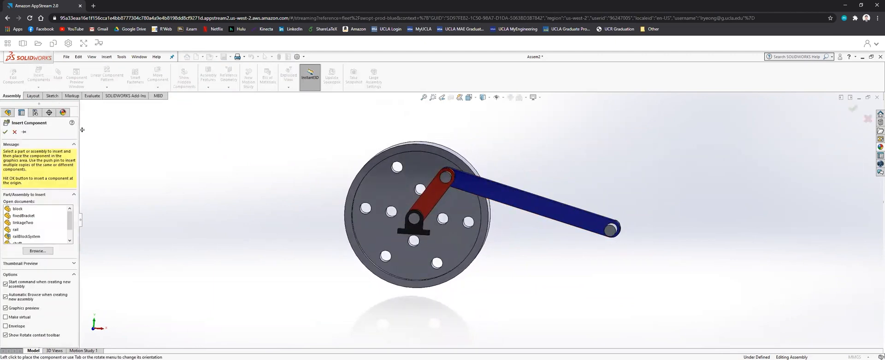
{"action": "scroll", "coordinate": [52, 227], "scroll_direction": "down", "scroll_amount": 1}
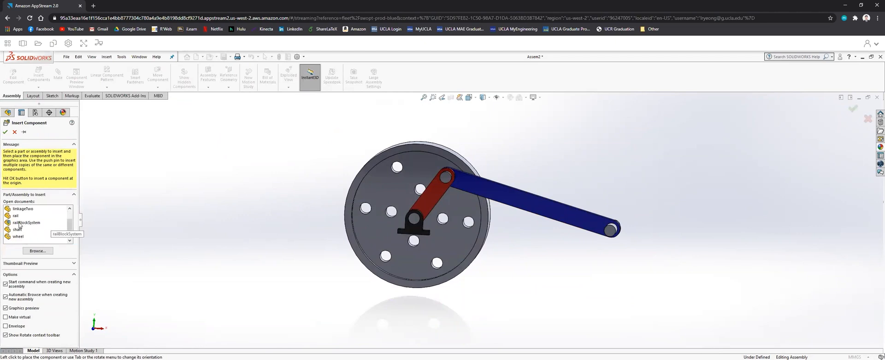
{"action": "left_click", "coordinate": [19, 223]}
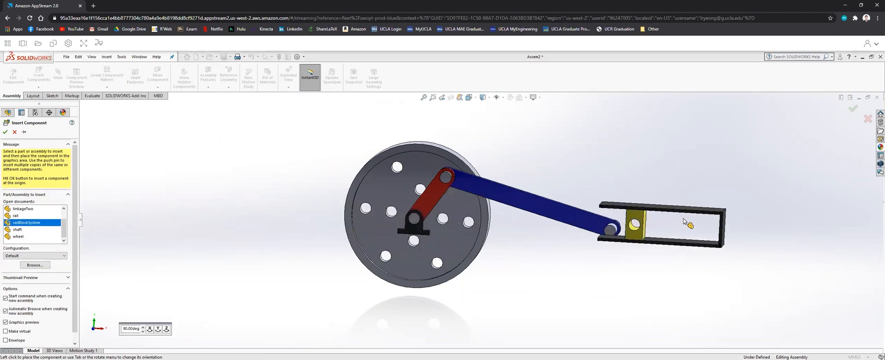
{"action": "left_click", "coordinate": [675, 224]}
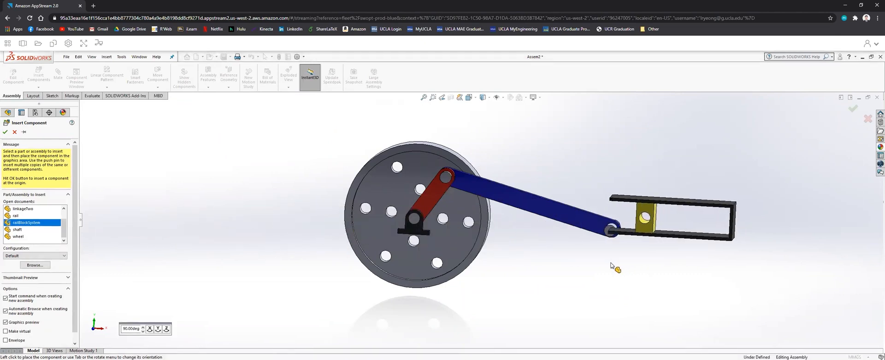
- Shift the railBlockSystem subassembly slightly, keeping it next to the third shaft at linkageTwo's free end
{"action": "middle_click_drag", "start_coordinate": [592, 263], "coordinate": [670, 250]}
{"action": "scroll", "coordinate": [500, 234], "scroll_direction": "up", "scroll_amount": 2}
{"action": "scroll", "coordinate": [500, 234], "scroll_direction": "down", "scroll_amount": 5}
{"action": "middle_click_drag", "start_coordinate": [500, 234], "coordinate": [401, 259]}
{"action": "scroll", "coordinate": [422, 246], "scroll_direction": "up", "scroll_amount": 3}
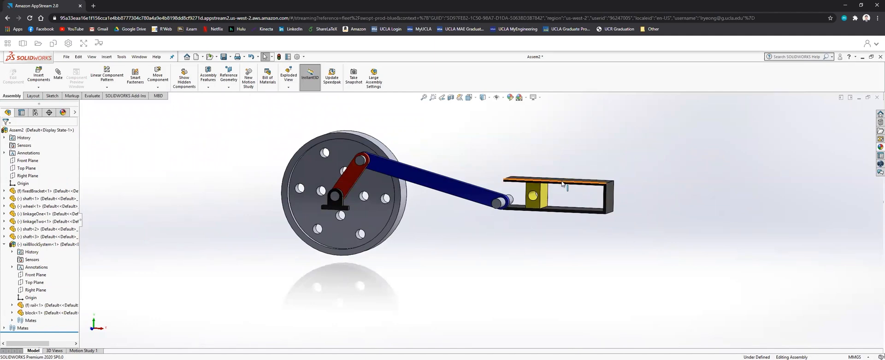
{"action": "left_click_drag", "start_coordinate": [564, 181], "coordinate": [569, 176]}
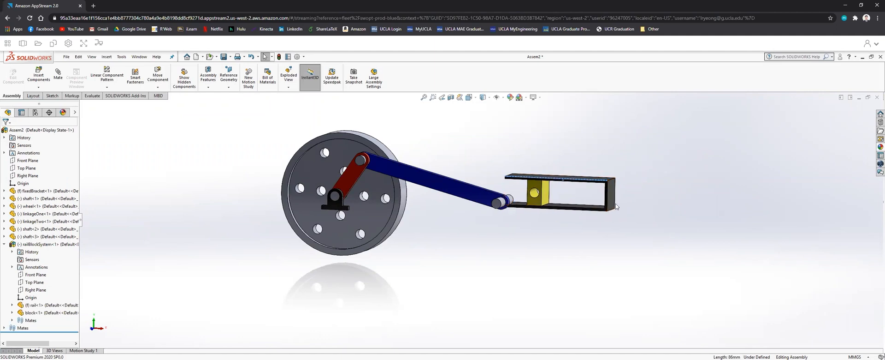
{"action": "left_click", "coordinate": [535, 191]}
{"action": "left_click_drag", "start_coordinate": [535, 189], "coordinate": [513, 190]}
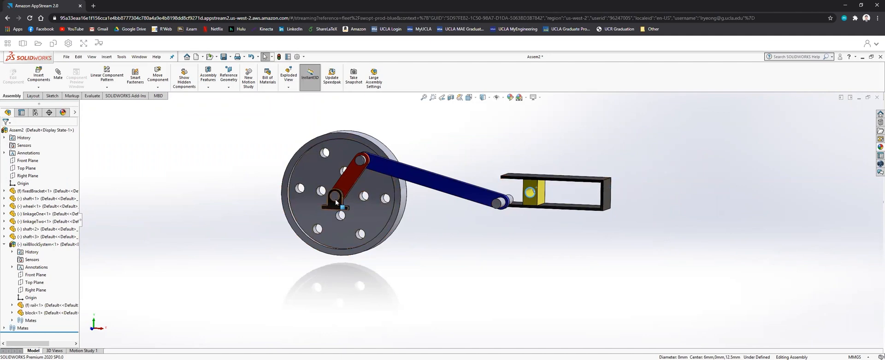
- Add a 15 mm distance mate between the rail's front face and the fixed bracket's front face
{"action": "middle_click_drag", "start_coordinate": [470, 227], "coordinate": [445, 226]}
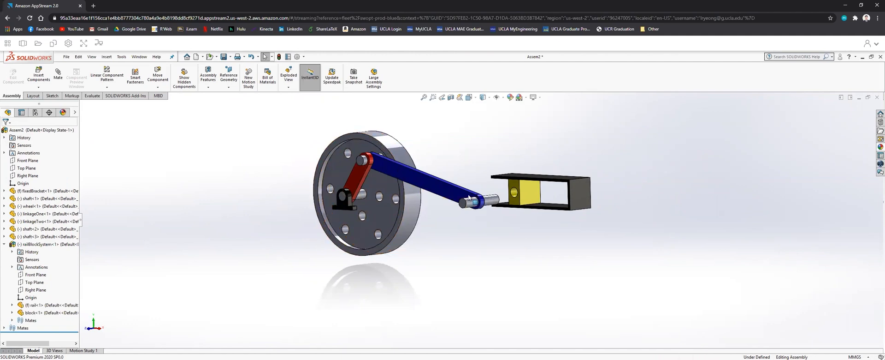
{"action": "scroll", "coordinate": [393, 187], "scroll_direction": "down", "scroll_amount": 2}
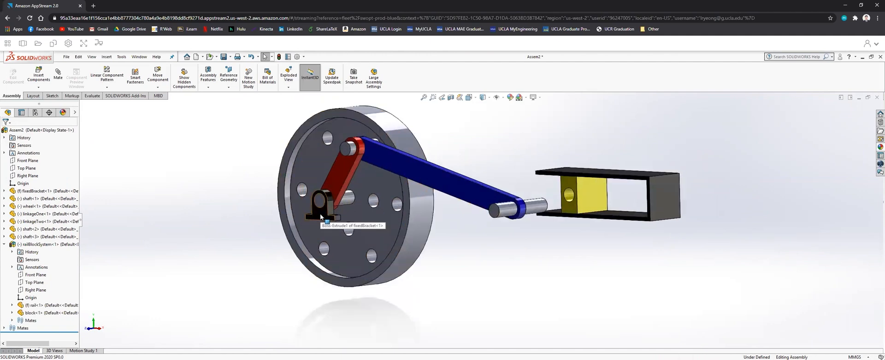
{"action": "left_click", "coordinate": [323, 217]}
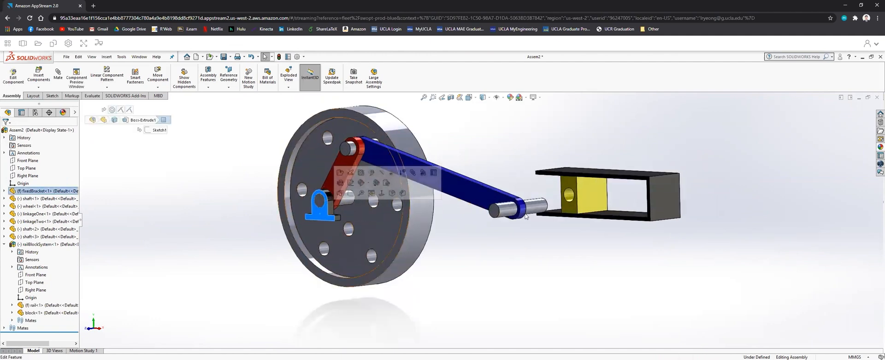
{"action": "left_click", "coordinate": [618, 180]}
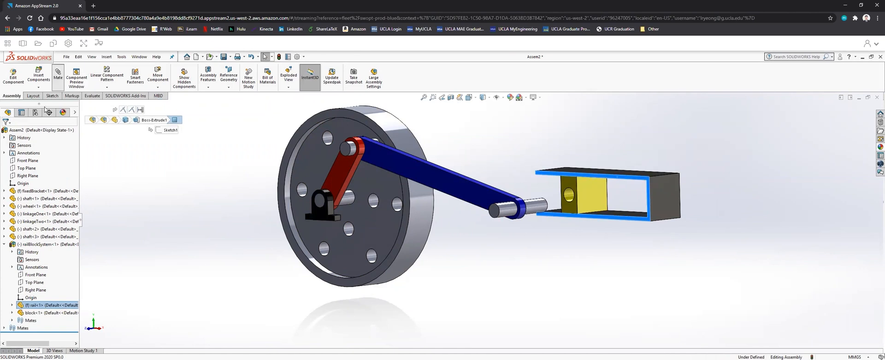
{"action": "left_click", "coordinate": [325, 220]}
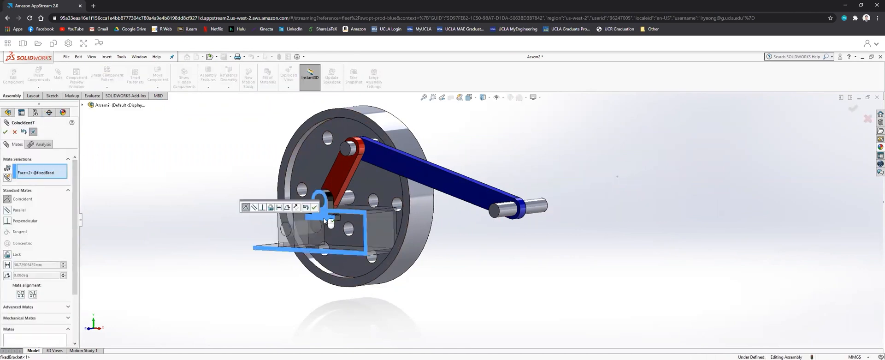
{"action": "left_click", "coordinate": [7, 264]}
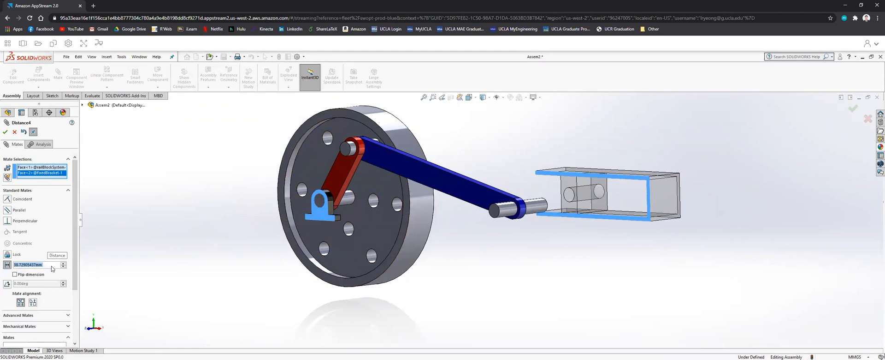
{"action": "type", "text": "15"}
{"action": "key", "text": "Return"}
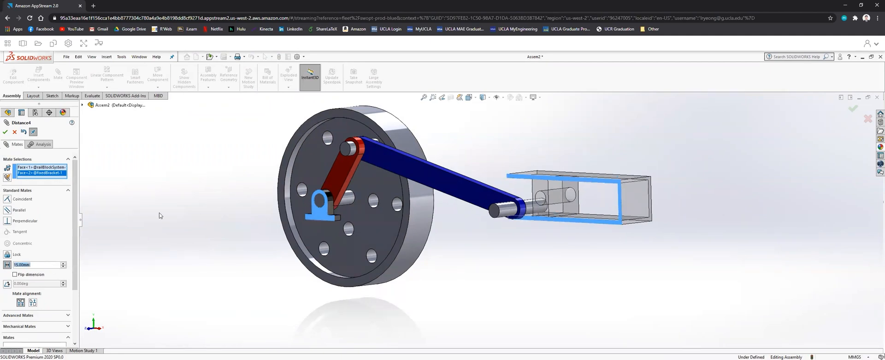
{"action": "left_click", "coordinate": [5, 132]}
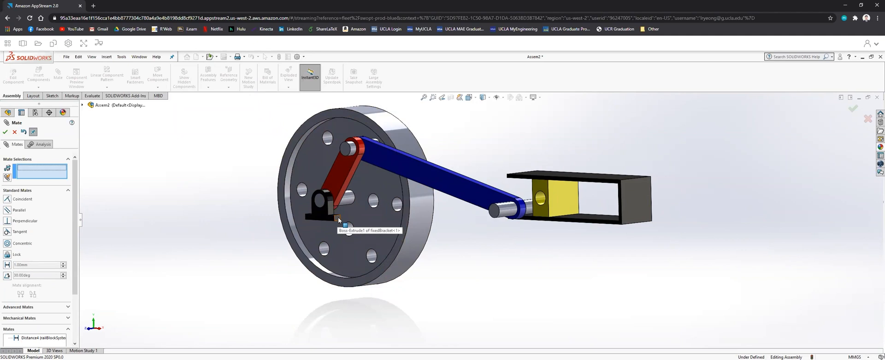
- Add a 67 mm distance mate between the side face of the fixed bracket's base and the rail's open end face
{"action": "scroll", "coordinate": [338, 217], "scroll_direction": "down", "scroll_amount": 5}
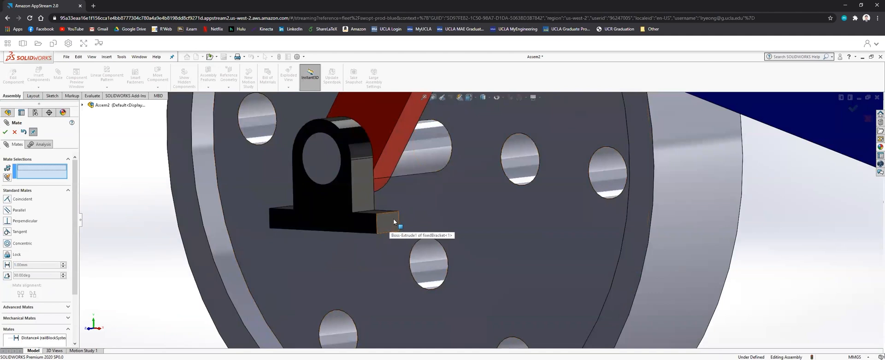
{"action": "left_click", "coordinate": [394, 217]}
{"action": "scroll", "coordinate": [622, 226], "scroll_direction": "up", "scroll_amount": 6}
{"action": "middle_click_drag", "start_coordinate": [687, 215], "coordinate": [715, 199]}
{"action": "scroll", "coordinate": [705, 182], "scroll_direction": "down", "scroll_amount": 5}
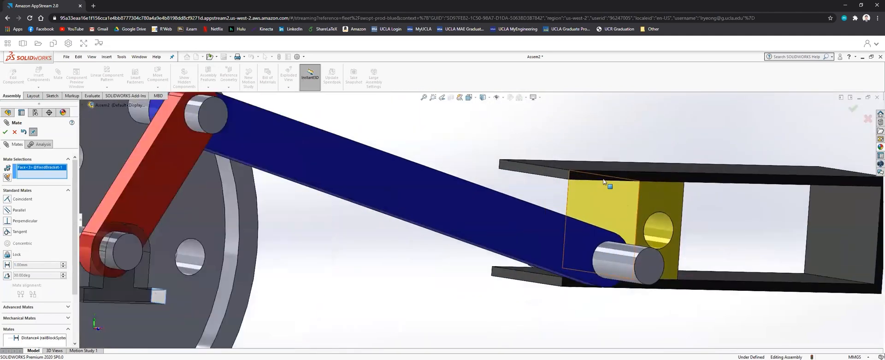
{"action": "left_click", "coordinate": [547, 175]}
{"action": "scroll", "coordinate": [348, 252], "scroll_direction": "up", "scroll_amount": 4}
{"action": "middle_click_drag", "start_coordinate": [346, 244], "coordinate": [291, 243]}
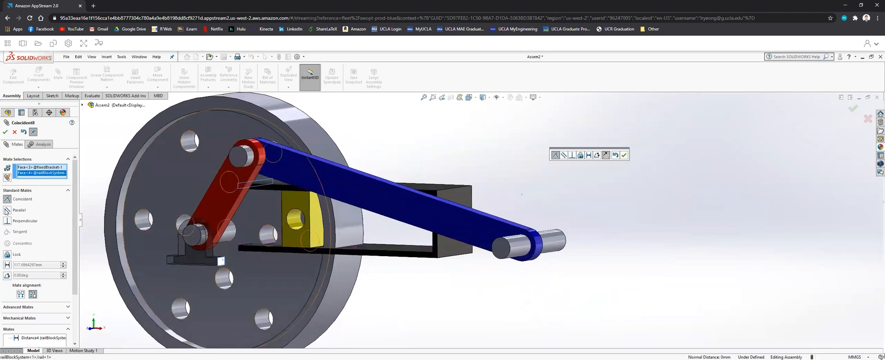
{"action": "left_click", "coordinate": [7, 265]}
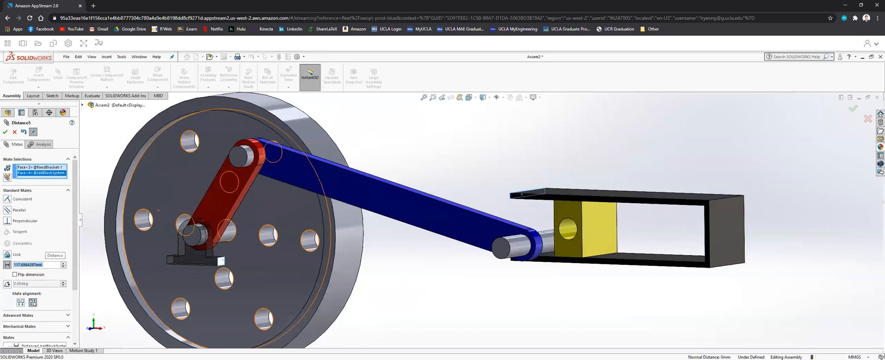
{"action": "type", "text": "67mm"}
{"action": "key", "text": "Return"}
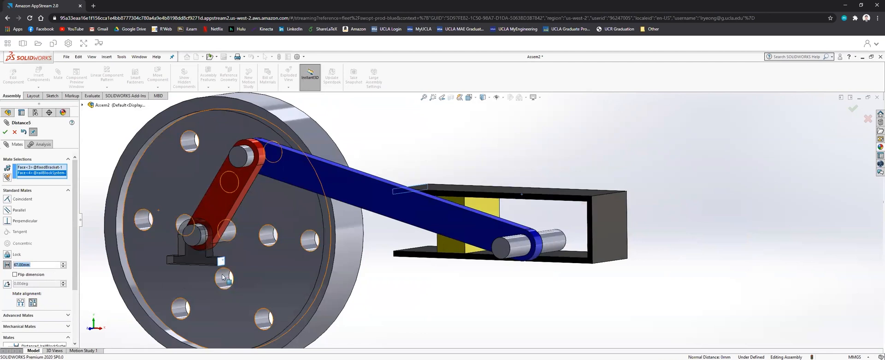
{"action": "mouse_move", "coordinate": [447, 304]}
{"action": "middle_mouse_down"}
{"action": "mouse_move", "coordinate": [454, 293]}
{"action": "mouse_move", "coordinate": [437, 300]}
{"action": "middle_mouse_up"}
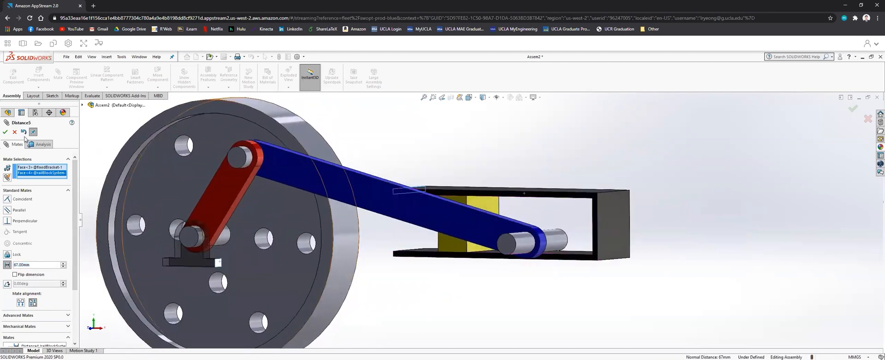
{"action": "left_click", "coordinate": [5, 132]}
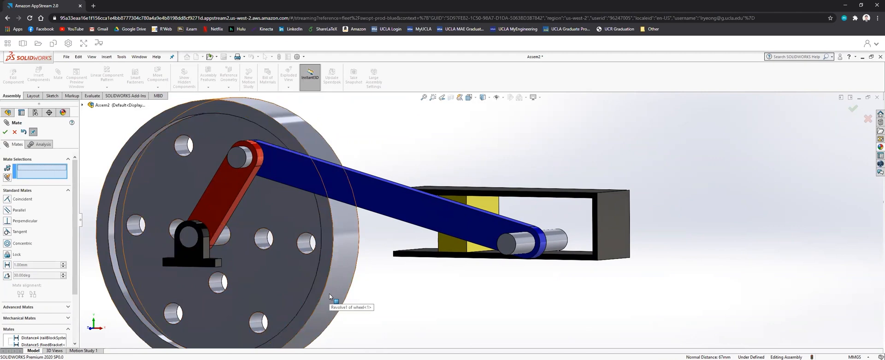
{"action": "middle_click_drag", "start_coordinate": [326, 290], "coordinate": [213, 273]}
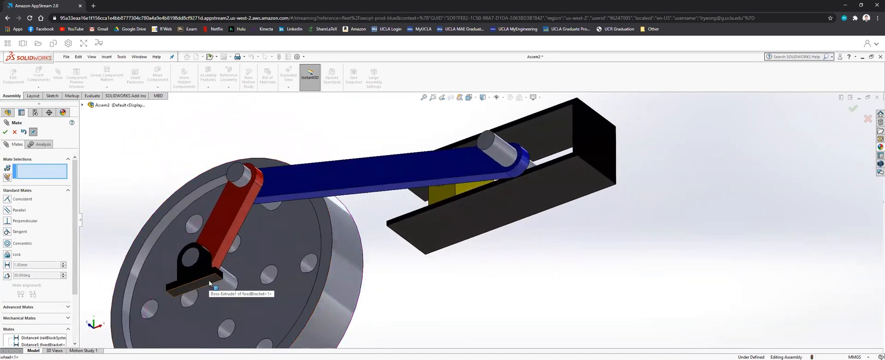
- Add a 1.511 mm distance mate between the underside of the fixed bracket's base and the underside of the rail
{"action": "left_click", "coordinate": [210, 282]}
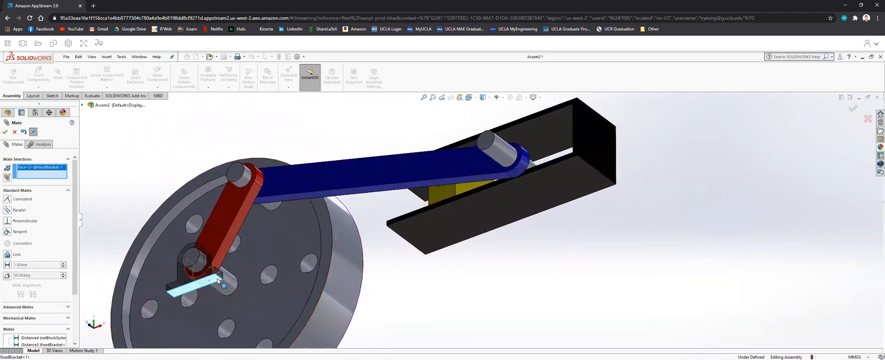
{"action": "left_click", "coordinate": [456, 227]}
{"action": "middle_click_drag", "start_coordinate": [344, 230], "coordinate": [355, 296]}
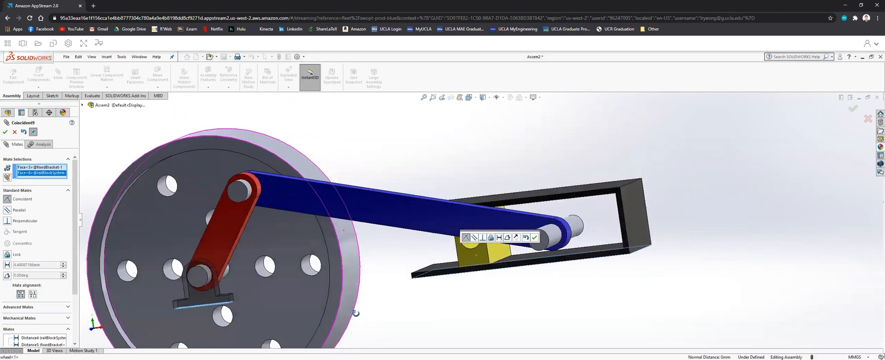
{"action": "middle_click_drag", "start_coordinate": [389, 305], "coordinate": [230, 292]}
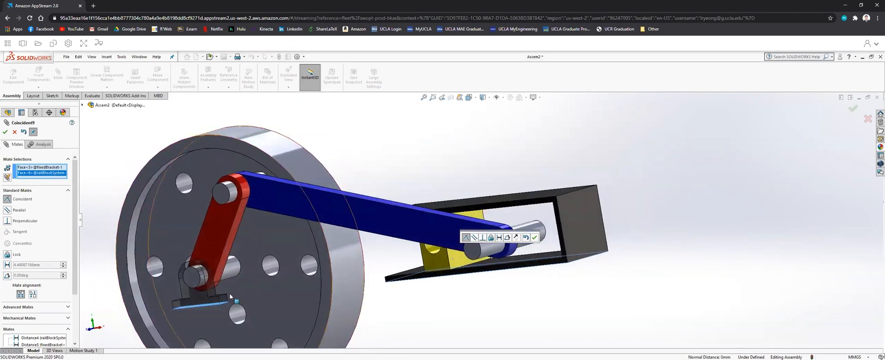
{"action": "left_click", "coordinate": [7, 264]}
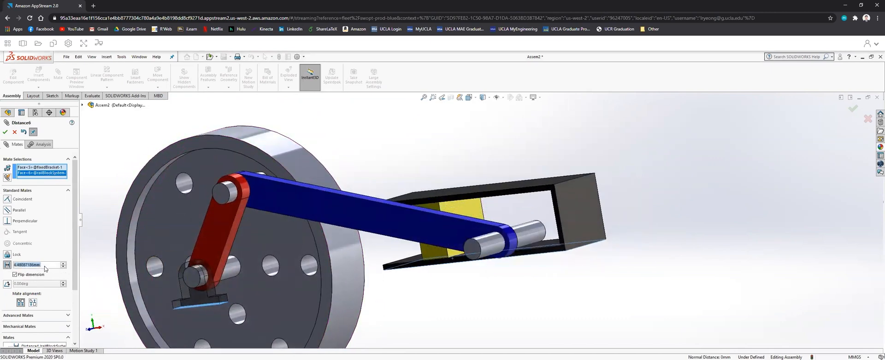
{"action": "type", "text": "1"}
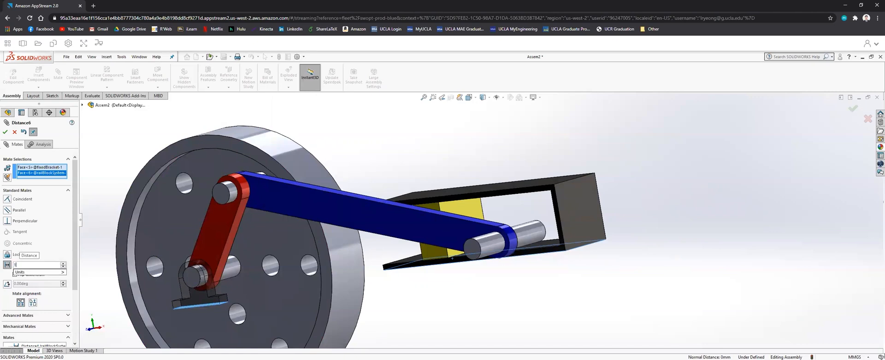
{"action": "type", "text": ".511mm"}
{"action": "key", "text": "Return"}
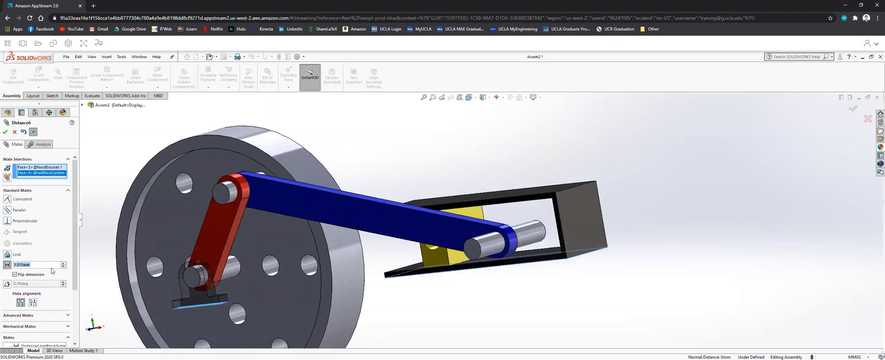
{"action": "middle_click_drag", "start_coordinate": [293, 265], "coordinate": [328, 251]}
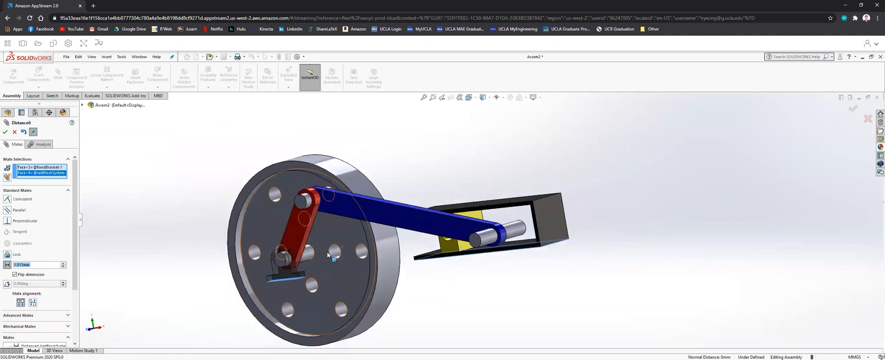
{"action": "scroll", "coordinate": [372, 256], "scroll_direction": "up", "scroll_amount": 5}
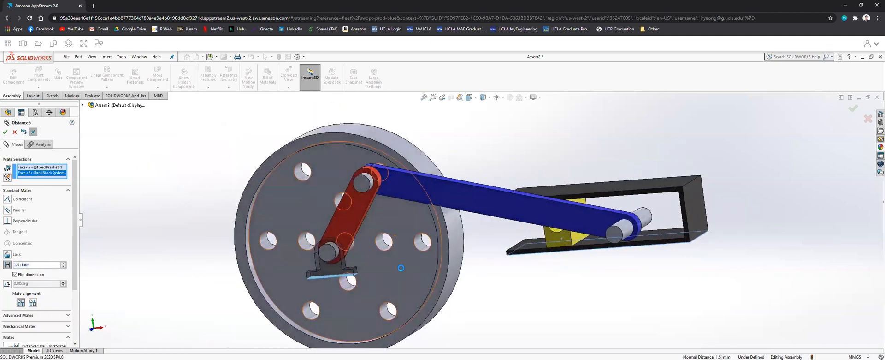
{"action": "key", "text": "ctrl+1"}
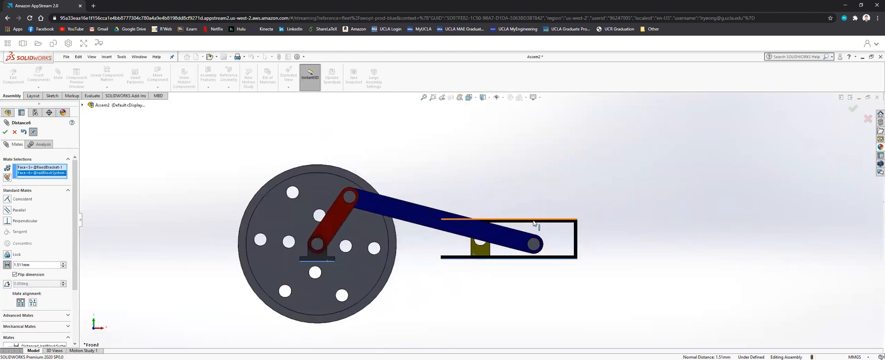
{"action": "left_click", "coordinate": [5, 132]}
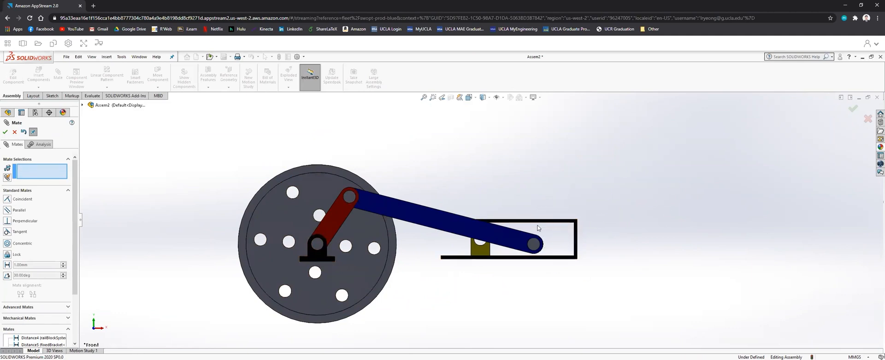
- Move the third shaft at linkageTwo's free end close to the yellow block and mate it concentric with the block's hole
{"action": "left_click_drag", "start_coordinate": [530, 243], "coordinate": [490, 189]}
{"action": "scroll", "coordinate": [496, 200], "scroll_direction": "up", "scroll_amount": 3}
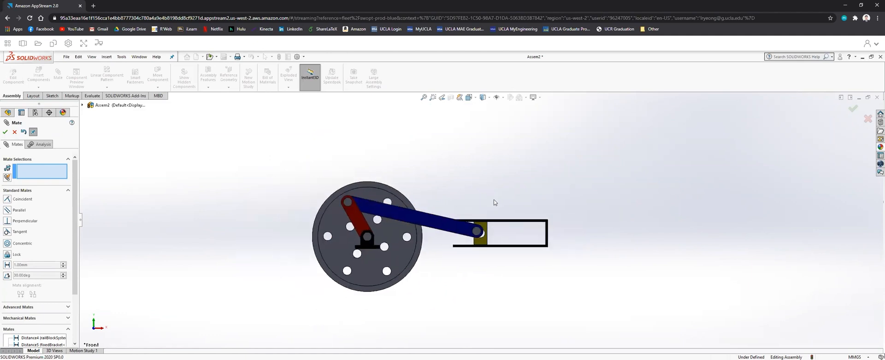
{"action": "scroll", "coordinate": [496, 200], "scroll_direction": "down", "scroll_amount": 5}
{"action": "middle_click_drag", "start_coordinate": [496, 200], "coordinate": [465, 276]}
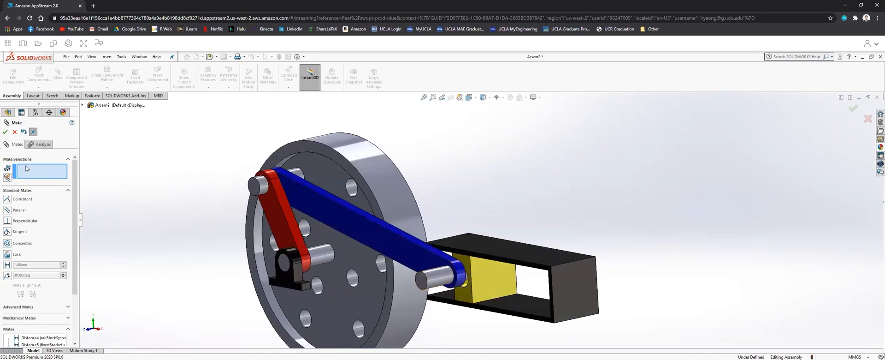
{"action": "scroll", "coordinate": [462, 284], "scroll_direction": "down", "scroll_amount": 5}
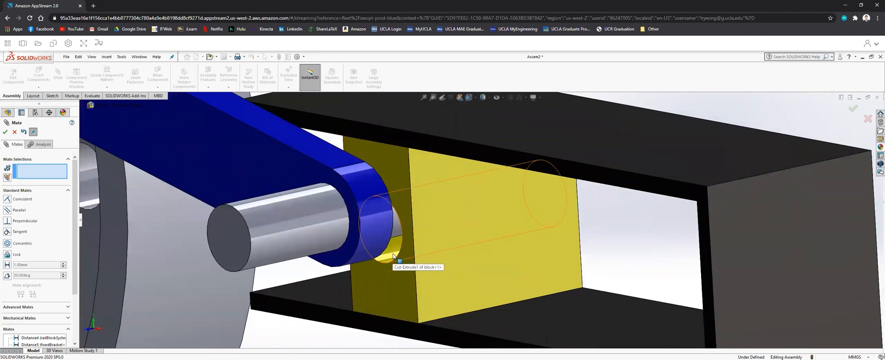
{"action": "left_click", "coordinate": [393, 255]}
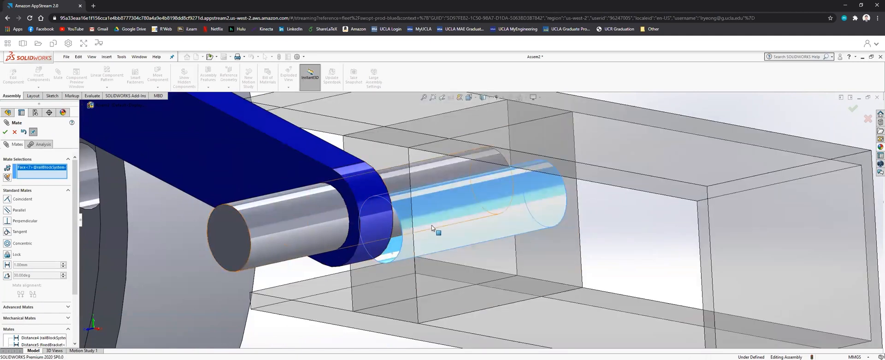
{"action": "left_click", "coordinate": [268, 230]}
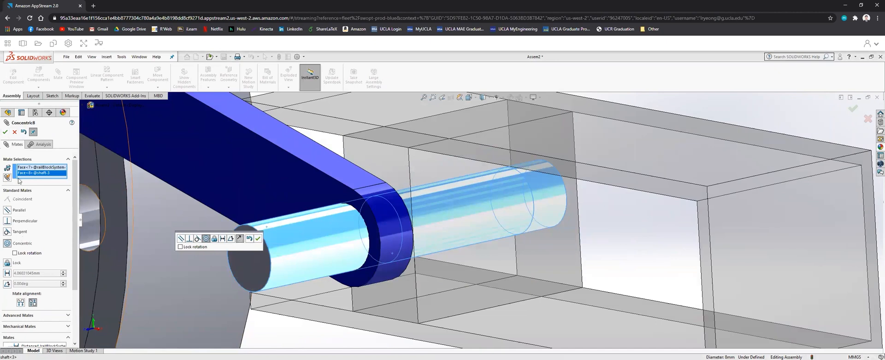
{"action": "left_click", "coordinate": [5, 133]}
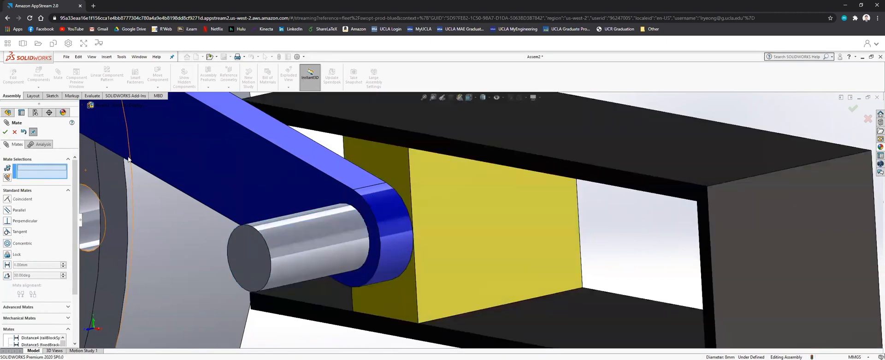
{"action": "left_click", "coordinate": [382, 160]}
{"action": "middle_click_drag", "start_coordinate": [347, 170], "coordinate": [271, 200]}
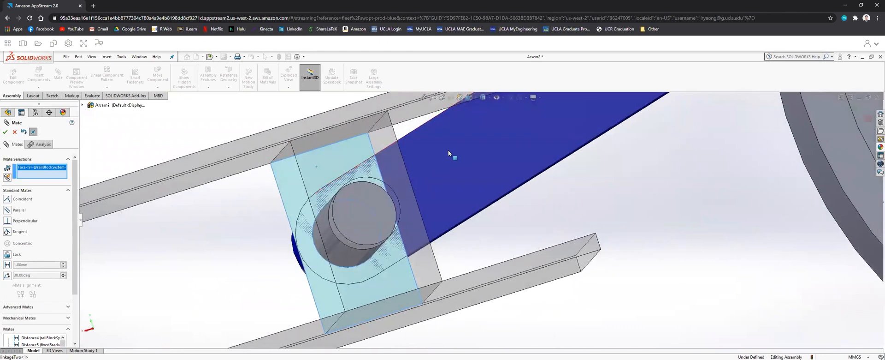
{"action": "left_click", "coordinate": [448, 154]}
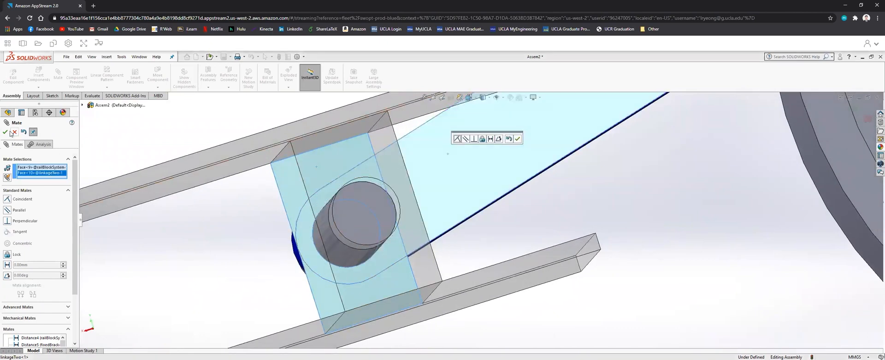
{"action": "left_click", "coordinate": [6, 132]}
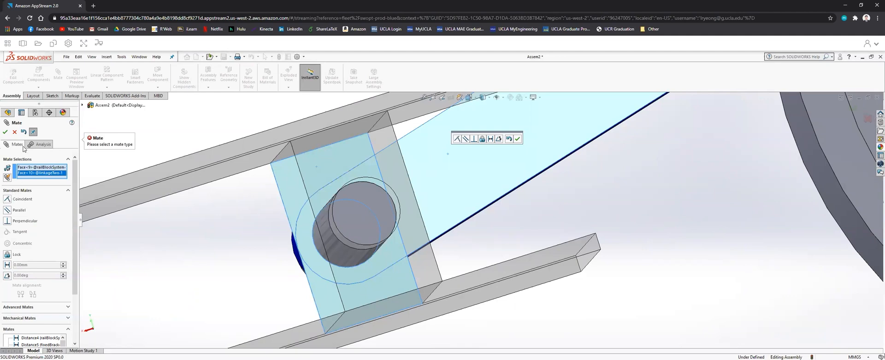
{"action": "left_click", "coordinate": [14, 132]}
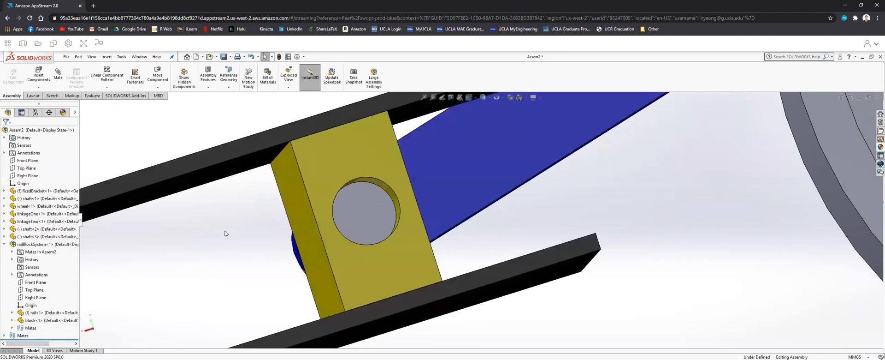
- Try to move linkageTwo in the front view to test the mechanism's motion
{"action": "scroll", "coordinate": [237, 237], "scroll_direction": "up", "scroll_amount": 3}
{"action": "scroll", "coordinate": [247, 237], "scroll_direction": "down", "scroll_amount": 5}
{"action": "middle_click_drag", "start_coordinate": [247, 237], "coordinate": [298, 228]}
{"action": "scroll", "coordinate": [231, 249], "scroll_direction": "up", "scroll_amount": 6}
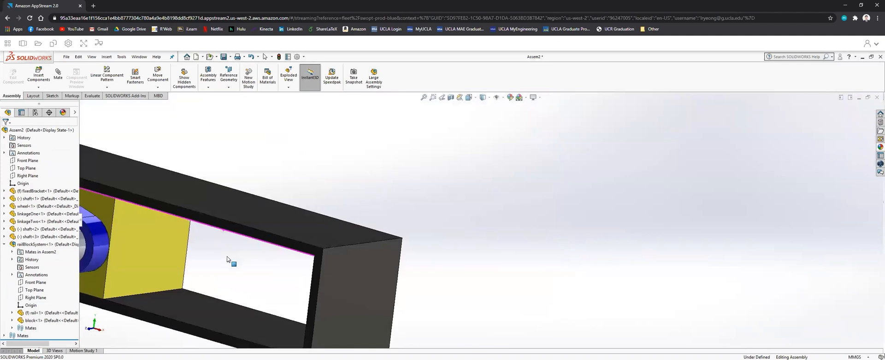
{"action": "middle_click_drag", "start_coordinate": [230, 237], "coordinate": [283, 236]}
{"action": "key", "text": "space"}
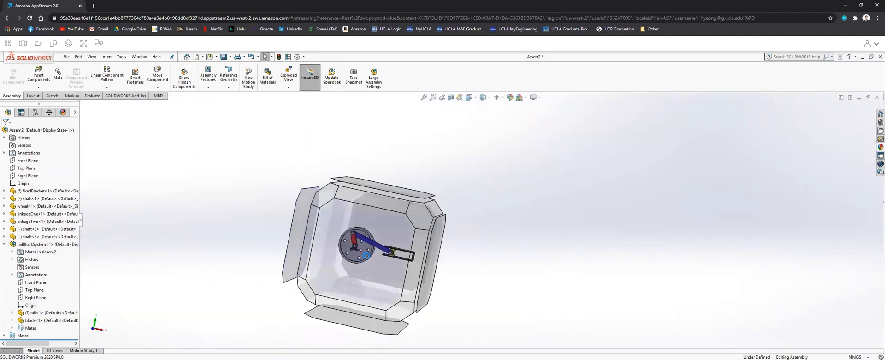
{"action": "left_click", "coordinate": [391, 256]}
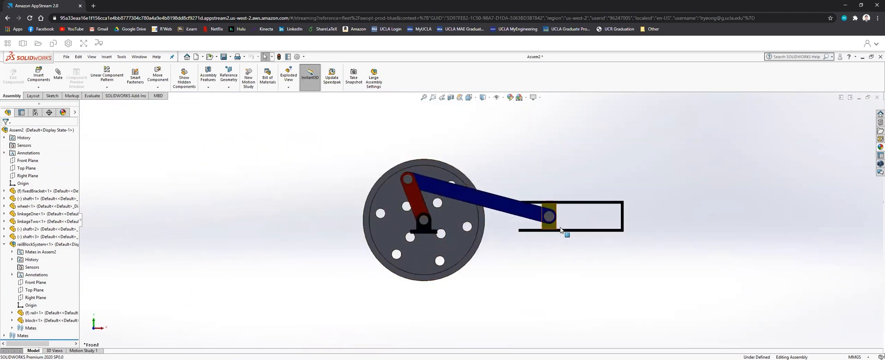
{"action": "scroll", "coordinate": [526, 204], "scroll_direction": "down", "scroll_amount": 2}
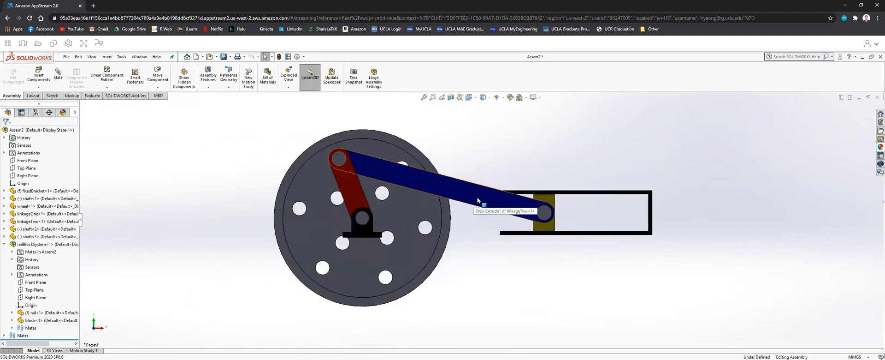
{"action": "left_click_drag", "start_coordinate": [508, 203], "coordinate": [510, 205]}
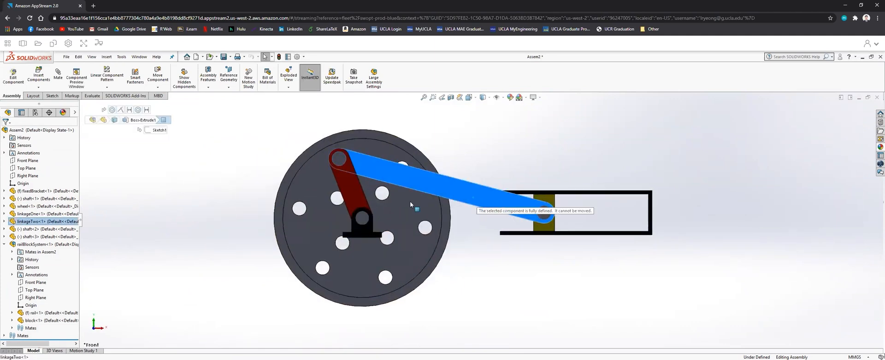
{"action": "key", "text": "Escape"}
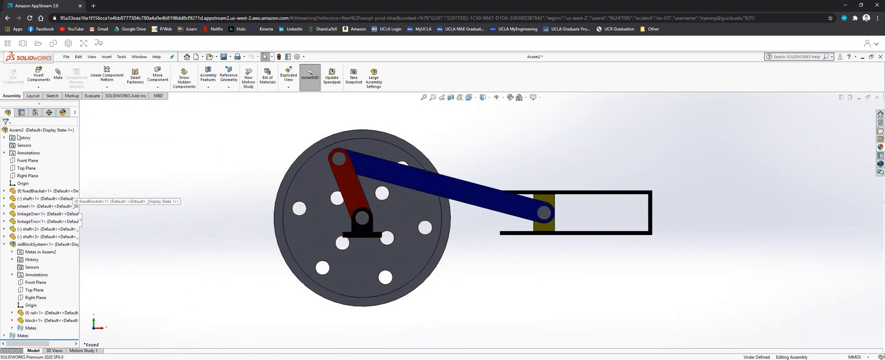
- Review the assembly's list of mates to check what constrains the linkage
{"action": "left_click", "coordinate": [4, 335]}
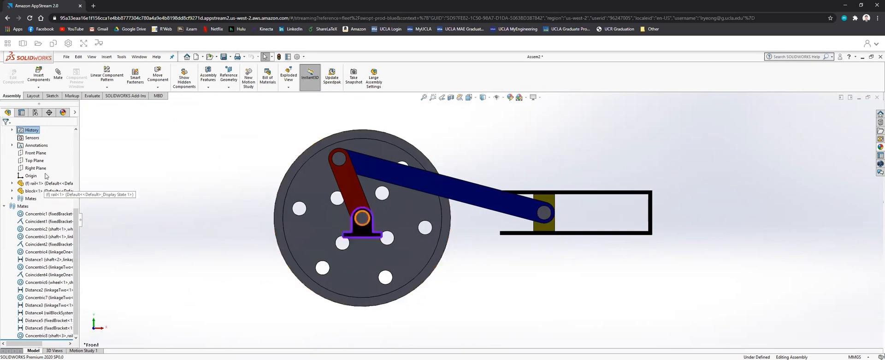
{"action": "scroll", "coordinate": [44, 190], "scroll_direction": "up", "scroll_amount": 3}
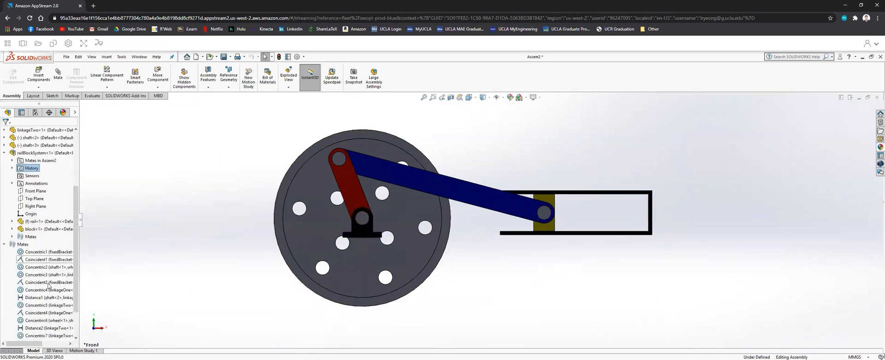
{"action": "scroll", "coordinate": [46, 295], "scroll_direction": "down", "scroll_amount": 3}
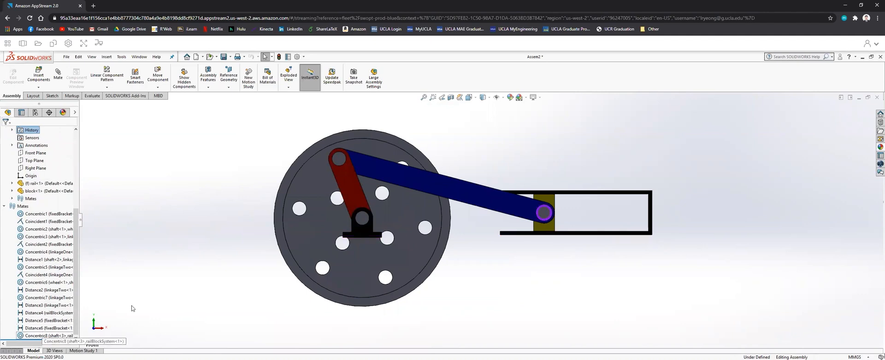
{"action": "right_click", "coordinate": [563, 196]}
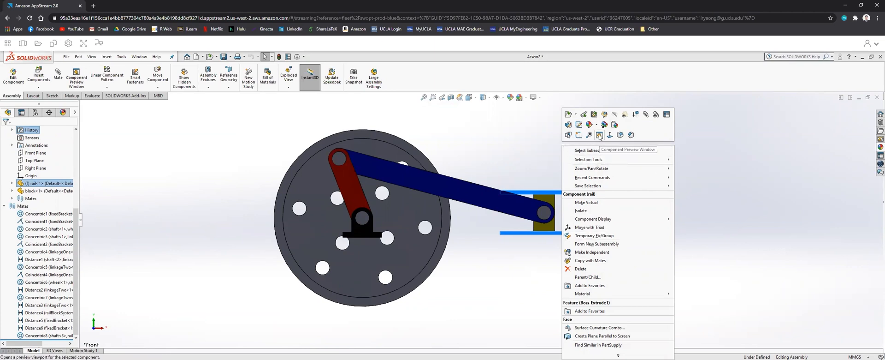
{"action": "left_click", "coordinate": [120, 204]}
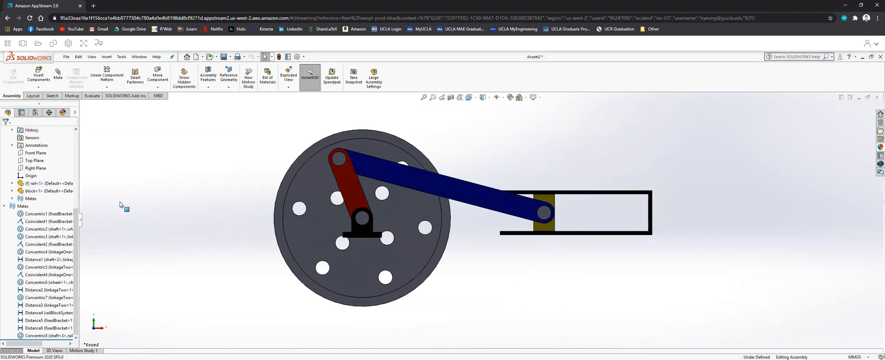
{"action": "left_click", "coordinate": [3, 207]}
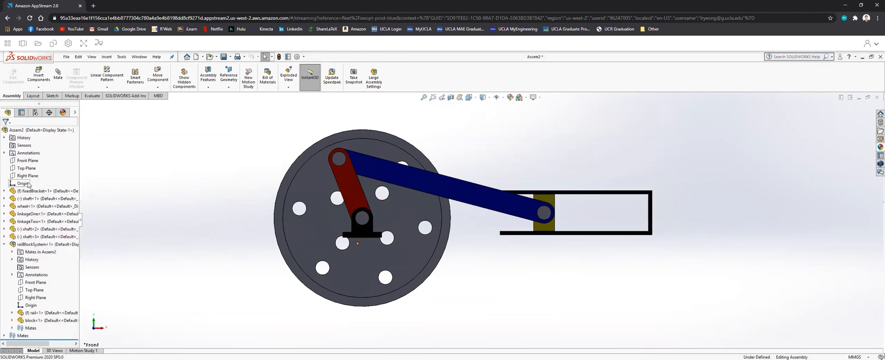
- Set the railBlockSystem subassembly to solve as flexible in the main assembly
{"action": "left_click", "coordinate": [3, 244]}
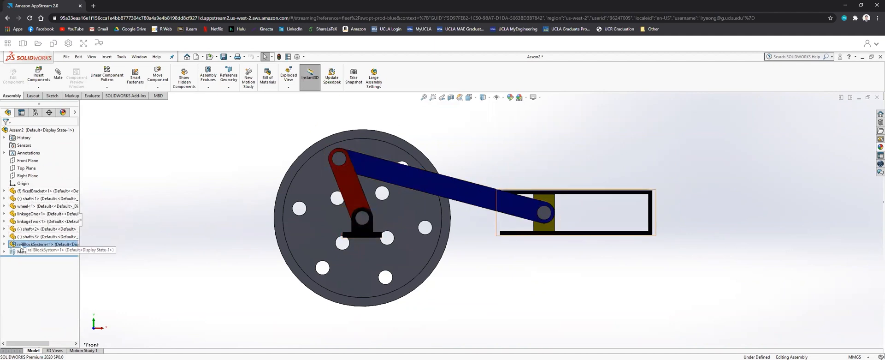
{"action": "right_click", "coordinate": [27, 245]}
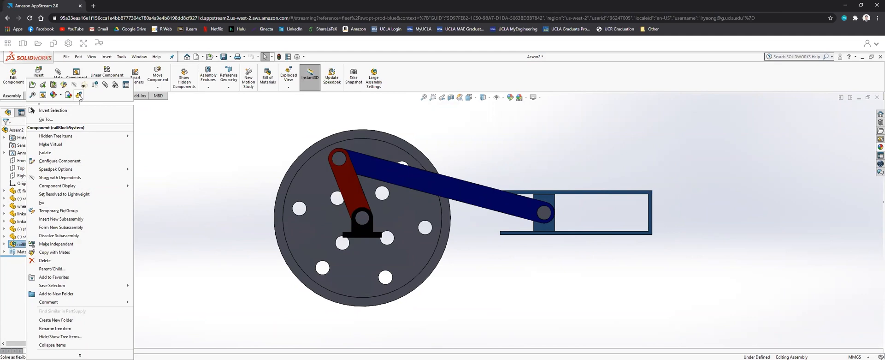
{"action": "left_click", "coordinate": [79, 95]}
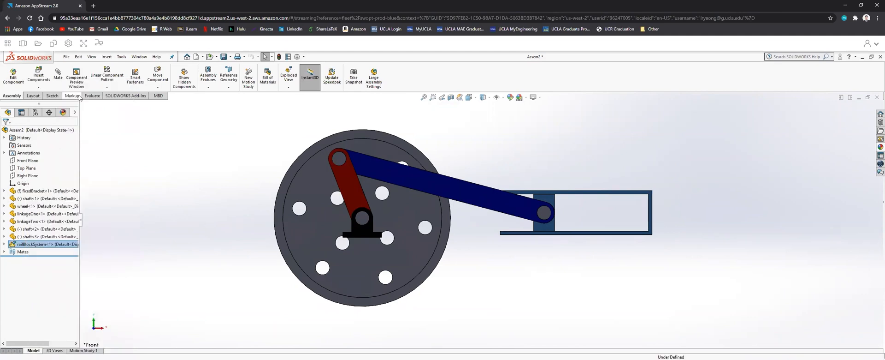
- Move linkageTwo in the front view to test how the yellow block slides along the rail
{"action": "left_click_drag", "start_coordinate": [461, 197], "coordinate": [624, 199]}
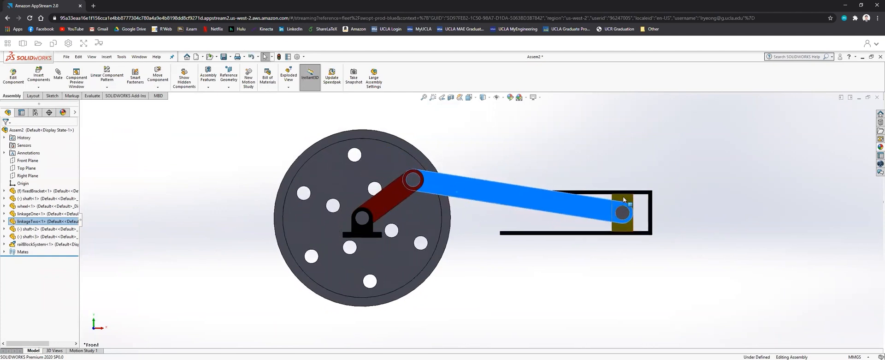
{"action": "left_click_drag", "start_coordinate": [476, 196], "coordinate": [452, 172]}
{"action": "key", "text": "Escape"}
{"action": "left_click", "coordinate": [592, 151]}
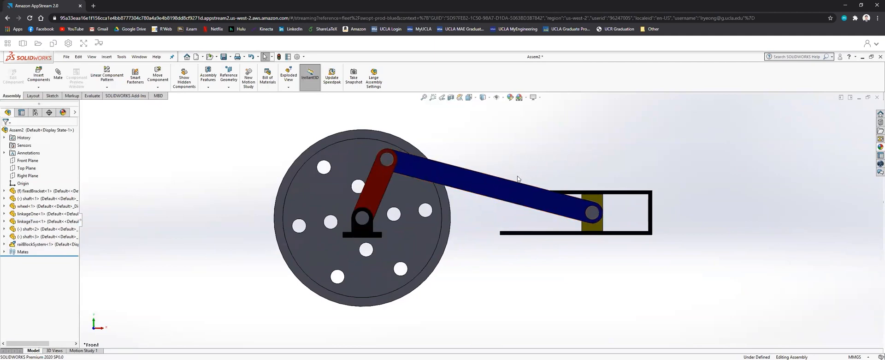
- Test the crank motion from an angled view by moving linkageTwo through different positions
{"action": "middle_click_drag", "start_coordinate": [511, 170], "coordinate": [438, 187]}
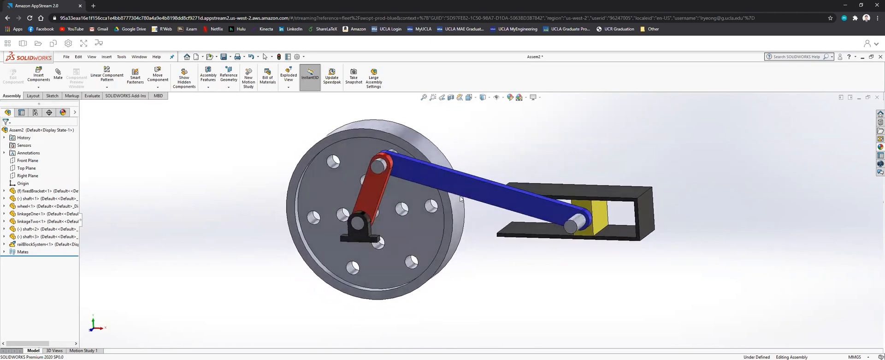
{"action": "left_click_drag", "start_coordinate": [428, 182], "coordinate": [510, 271]}
{"action": "left_click", "coordinate": [511, 274]}
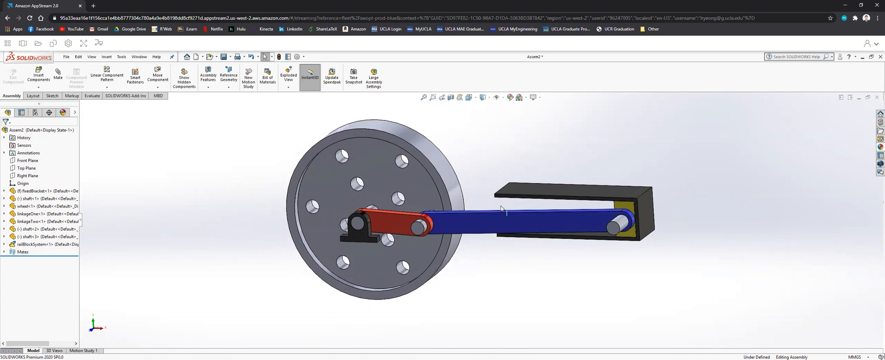
{"action": "left_click_drag", "start_coordinate": [463, 227], "coordinate": [493, 274]}
{"action": "left_click", "coordinate": [492, 274]}
- Rotate linkageOne about the bracket shaft in the front view to check that it drives linkageTwo and the block
{"action": "middle_click_drag", "start_coordinate": [520, 257], "coordinate": [446, 269]}
{"action": "key", "text": "space"}
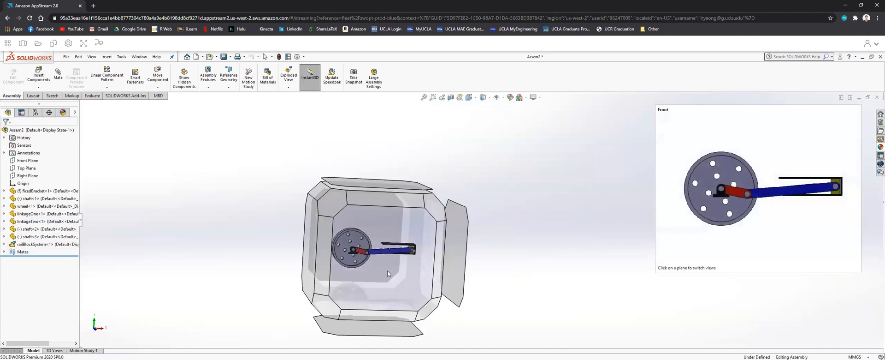
{"action": "left_click", "coordinate": [429, 217]}
{"action": "left_click_drag", "start_coordinate": [437, 232], "coordinate": [442, 203]}
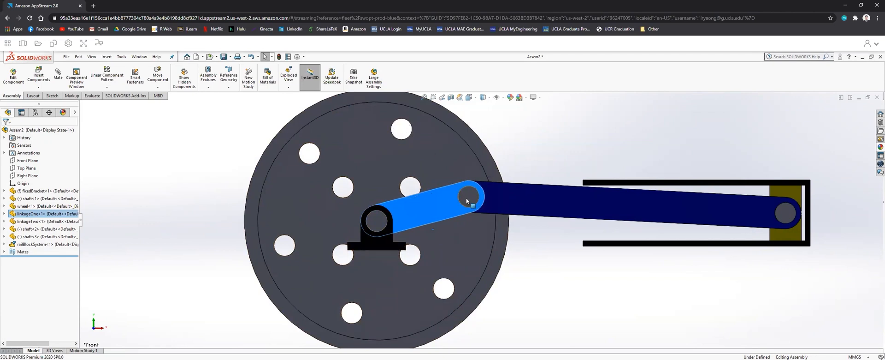
- Return to the front view and move linkageTwo until the block reaches the open end of the rail
{"action": "middle_click_drag", "start_coordinate": [517, 167], "coordinate": [489, 187]}
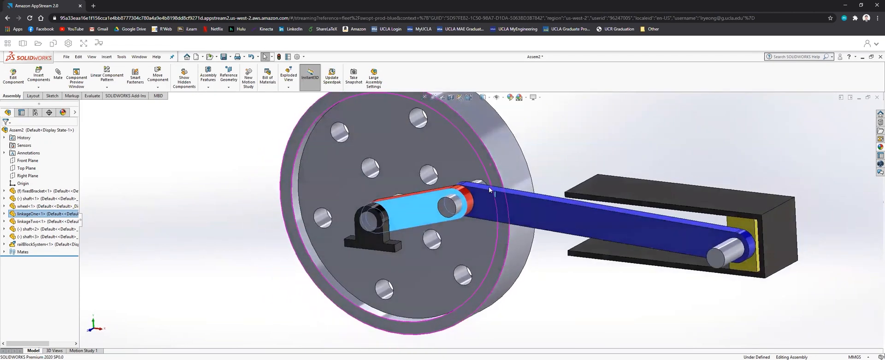
{"action": "middle_click_drag", "start_coordinate": [508, 264], "coordinate": [471, 219]}
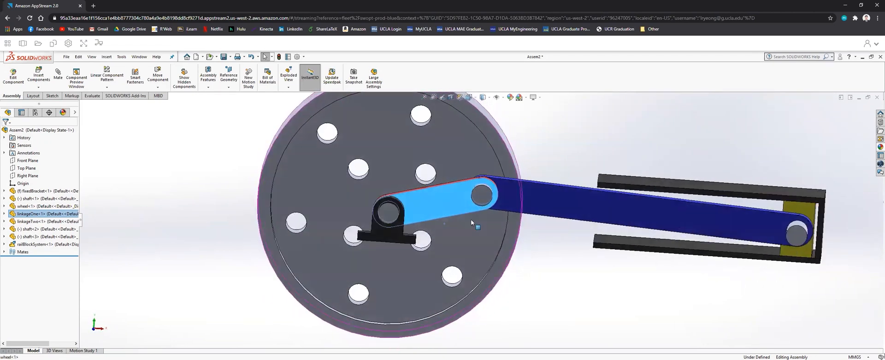
{"action": "key", "text": "space"}
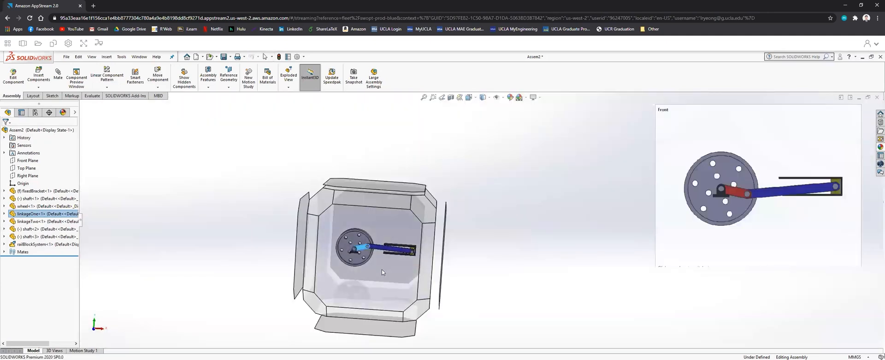
{"action": "left_click", "coordinate": [383, 271]}
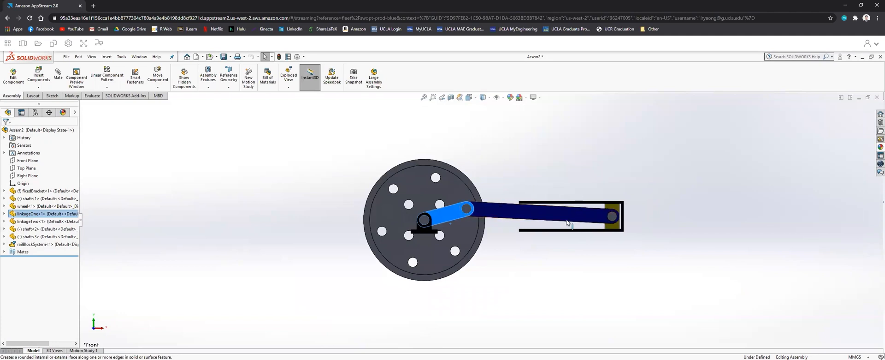
{"action": "left_click_drag", "start_coordinate": [530, 207], "coordinate": [405, 213]}
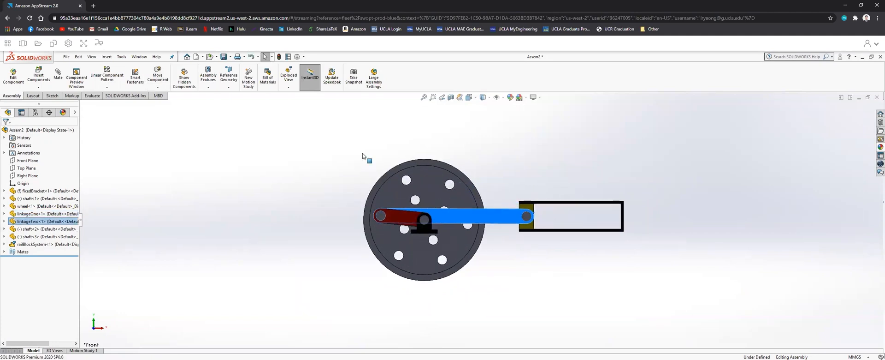
{"action": "left_click", "coordinate": [95, 96]}
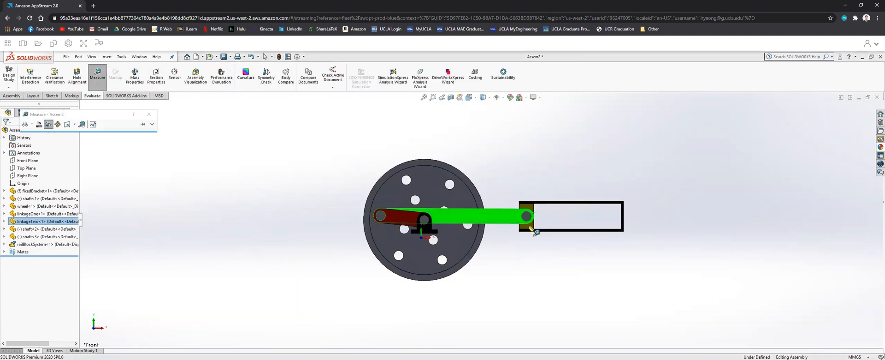
{"action": "left_click", "coordinate": [149, 114]}
{"action": "key", "text": "Escape"}
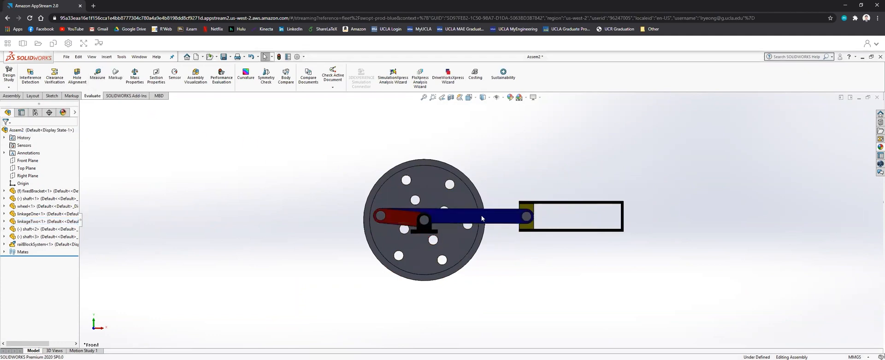
- Move linkageTwo until the yellow block reaches the closed end of the rail
{"action": "scroll", "coordinate": [572, 227], "scroll_direction": "down", "scroll_amount": 3}
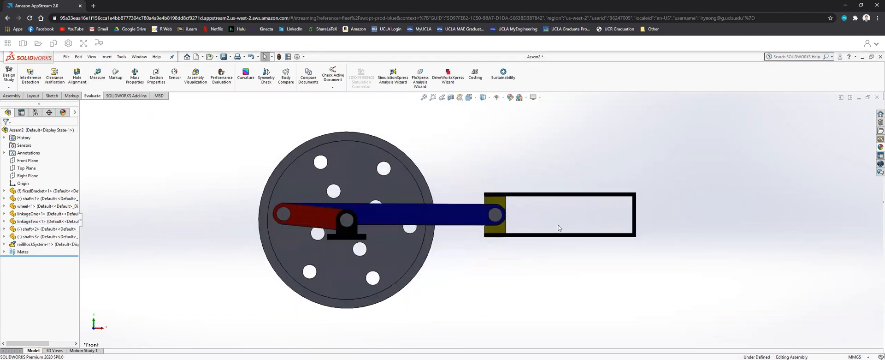
{"action": "left_click_drag", "start_coordinate": [410, 208], "coordinate": [584, 212]}
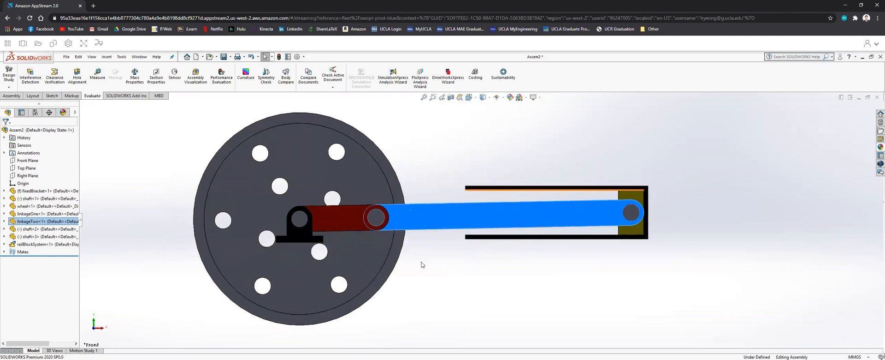
{"action": "left_click", "coordinate": [442, 246]}
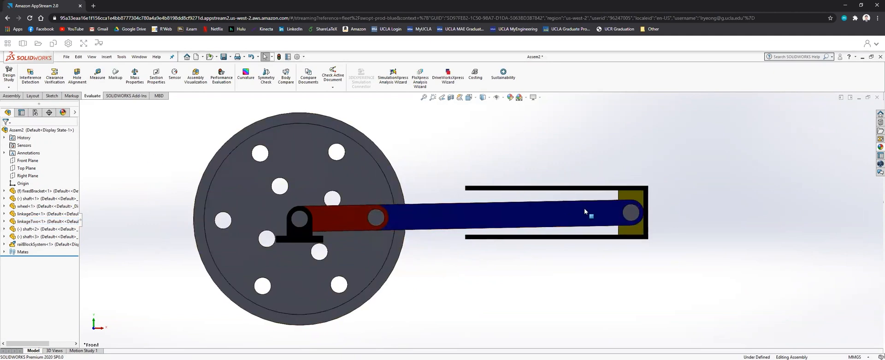
{"action": "mouse_move", "coordinate": [483, 212]}
{"action": "left_mouse_down"}
{"action": "mouse_move", "coordinate": [458, 239]}
{"action": "mouse_move", "coordinate": [490, 211]}
{"action": "left_mouse_up"}
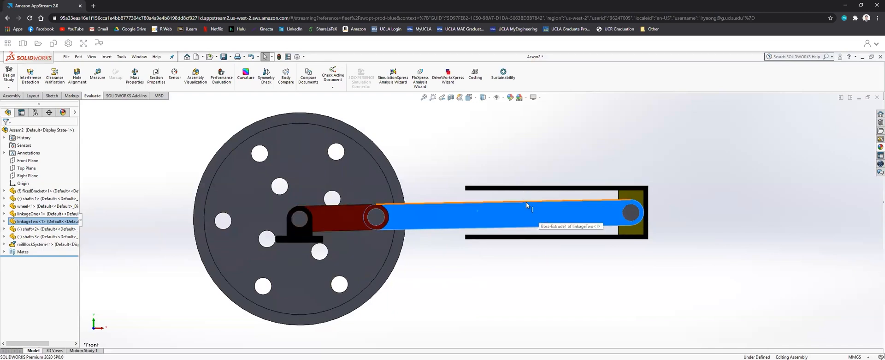
{"action": "left_click", "coordinate": [525, 277]}
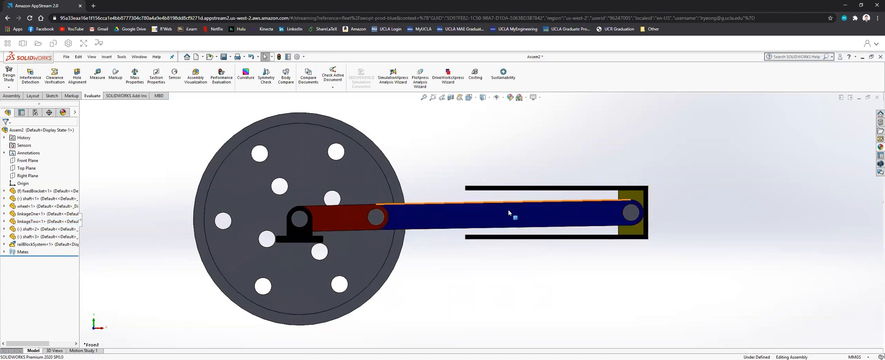
- Examine the block's fit at the rail's closed end from angled and front views, moving the linkage slightly
{"action": "middle_click_drag", "start_coordinate": [518, 227], "coordinate": [492, 217]}
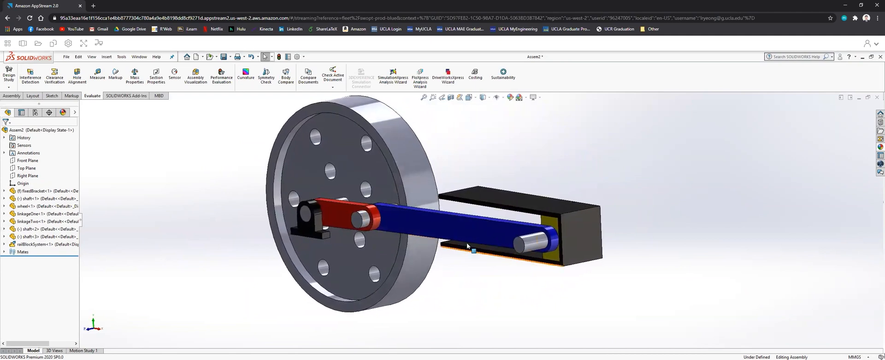
{"action": "scroll", "coordinate": [491, 217], "scroll_direction": "up", "scroll_amount": 3}
{"action": "scroll", "coordinate": [491, 216], "scroll_direction": "down", "scroll_amount": 3}
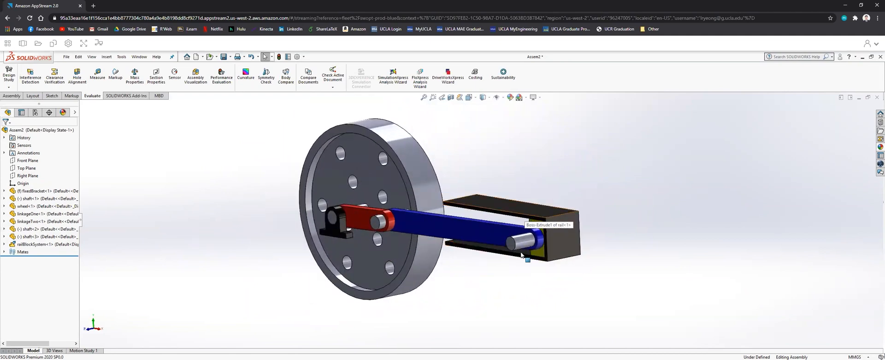
{"action": "middle_click_drag", "start_coordinate": [470, 275], "coordinate": [491, 257]}
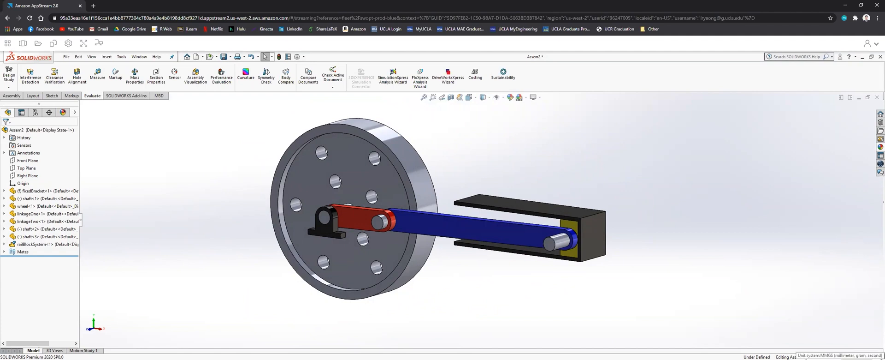
{"action": "middle_click_drag", "start_coordinate": [472, 271], "coordinate": [488, 268]}
{"action": "key", "text": "space"}
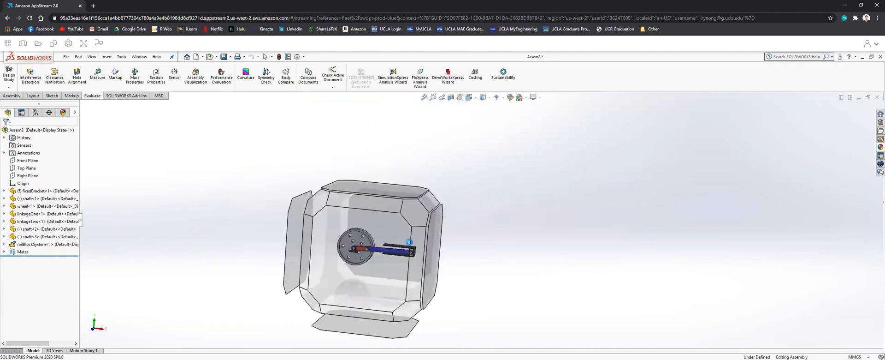
{"action": "left_click", "coordinate": [371, 260]}
{"action": "left_click_drag", "start_coordinate": [511, 220], "coordinate": [505, 249]}
{"action": "scroll", "coordinate": [535, 230], "scroll_direction": "down", "scroll_amount": 2}
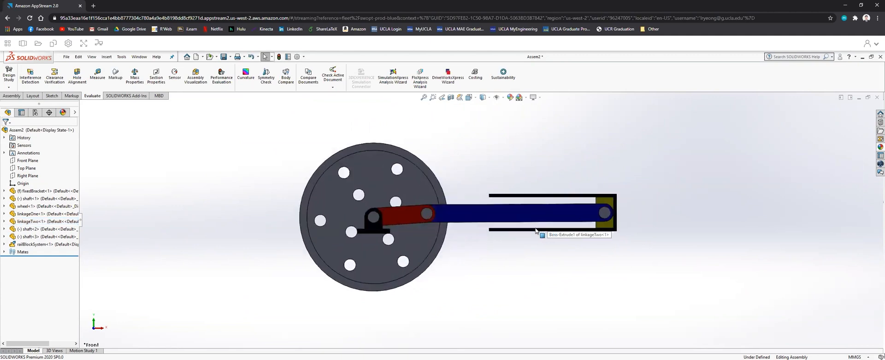
{"action": "scroll", "coordinate": [467, 238], "scroll_direction": "down", "scroll_amount": 2}
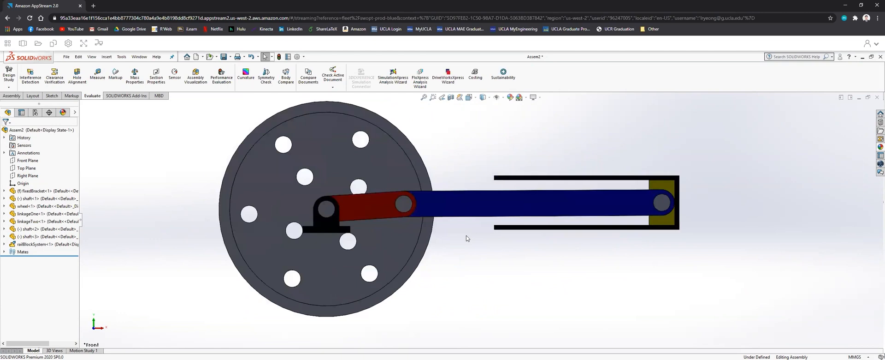
{"action": "middle_click_drag", "start_coordinate": [467, 238], "coordinate": [536, 199]}
{"action": "scroll", "coordinate": [530, 185], "scroll_direction": "down", "scroll_amount": 3}
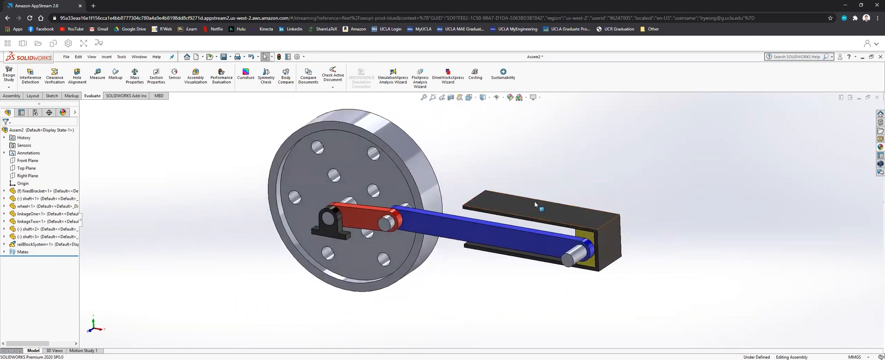
- Swing linkageTwo below the bracket in an angled view, pulling the block off the rail's closed end, and restore the front view
{"action": "left_click_drag", "start_coordinate": [451, 227], "coordinate": [569, 272]}
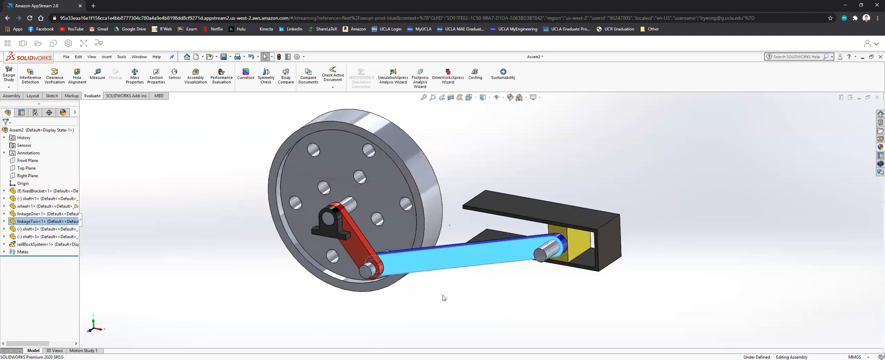
{"action": "left_click", "coordinate": [484, 312]}
{"action": "key", "text": "space"}
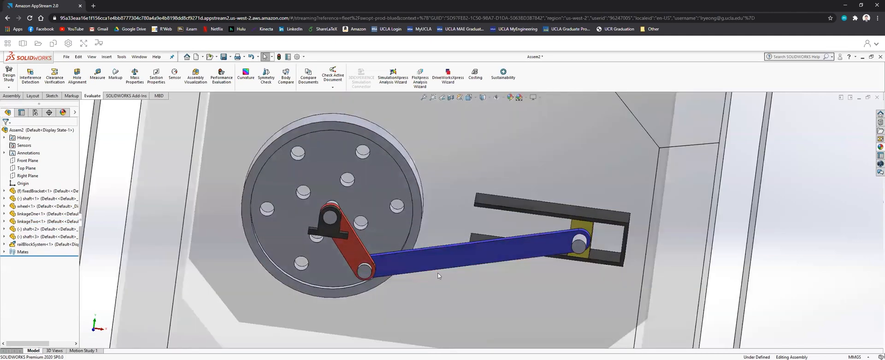
{"action": "left_click", "coordinate": [369, 279]}
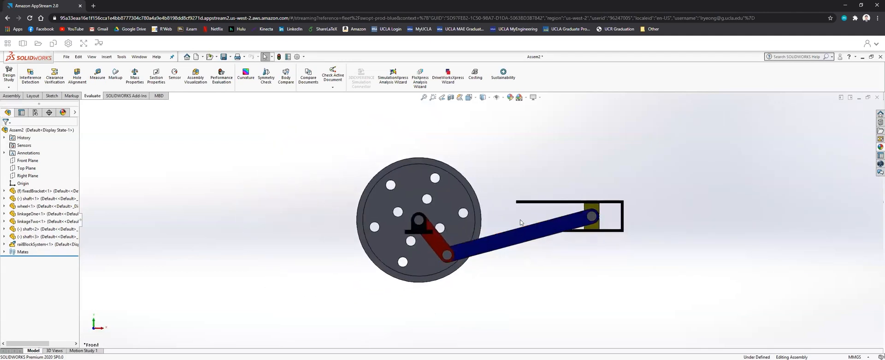
- Open the recently used part rail.SLDPRT
{"action": "left_click", "coordinate": [67, 56]}
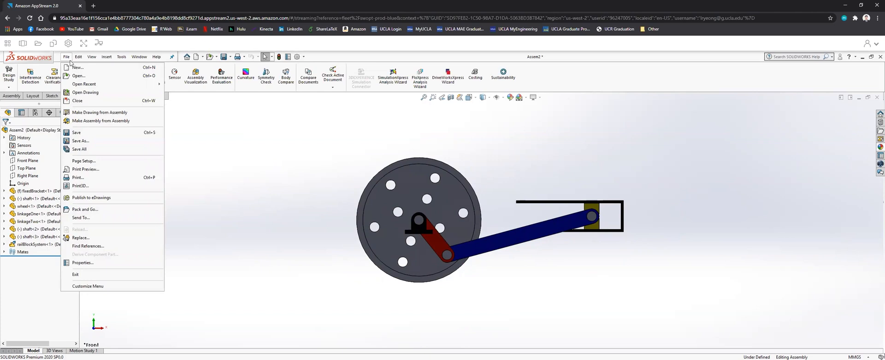
{"action": "mouse_move", "coordinate": [134, 84]}
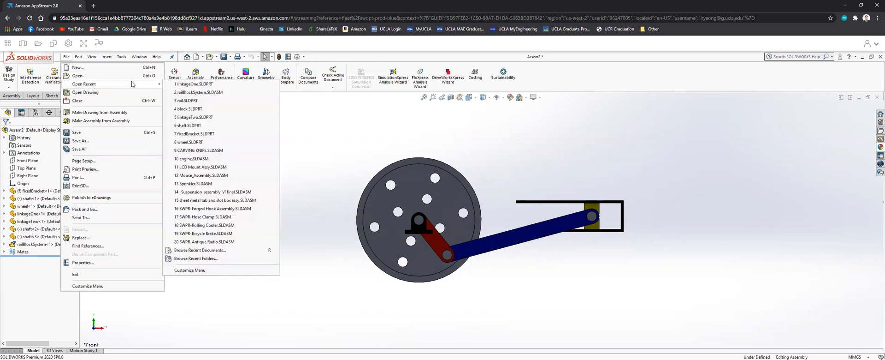
{"action": "left_click", "coordinate": [193, 101]}
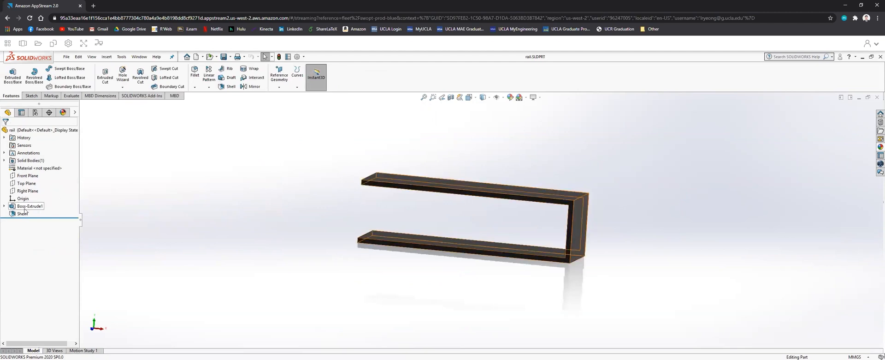
- Set the depth of the rail's Boss-Extrude1 feature to 100 mm
{"action": "right_click", "coordinate": [24, 207]}
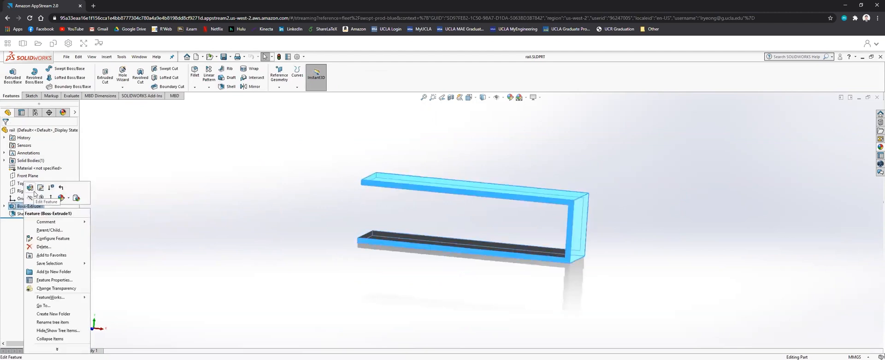
{"action": "left_click", "coordinate": [30, 188]}
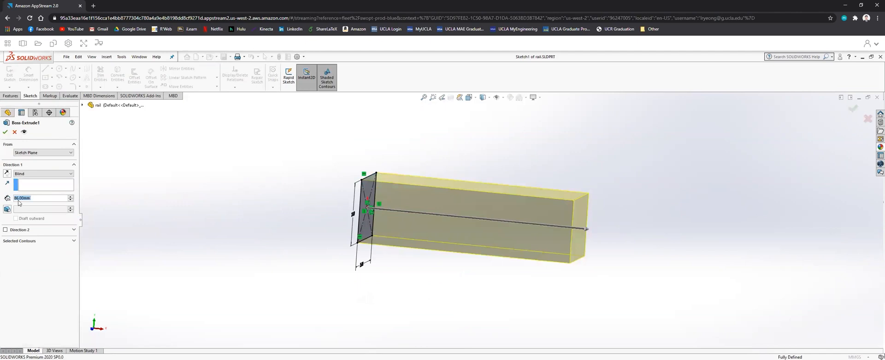
{"action": "left_click", "coordinate": [31, 200]}
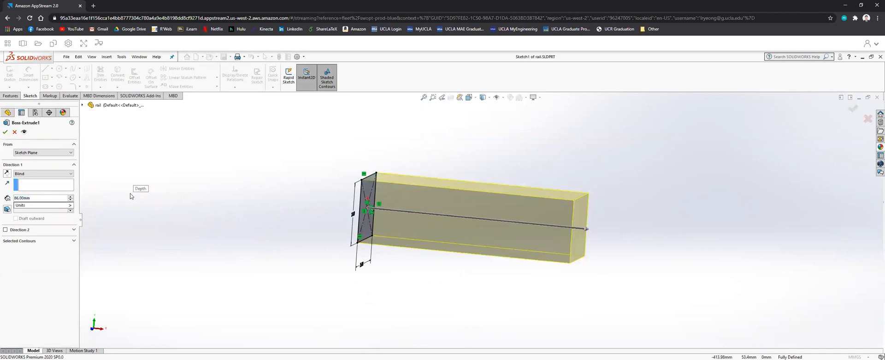
{"action": "key", "text": "BackSpace"}
{"action": "key", "text": "BackSpace"}
{"action": "type", "text": "100"}
{"action": "key", "text": "Return"}
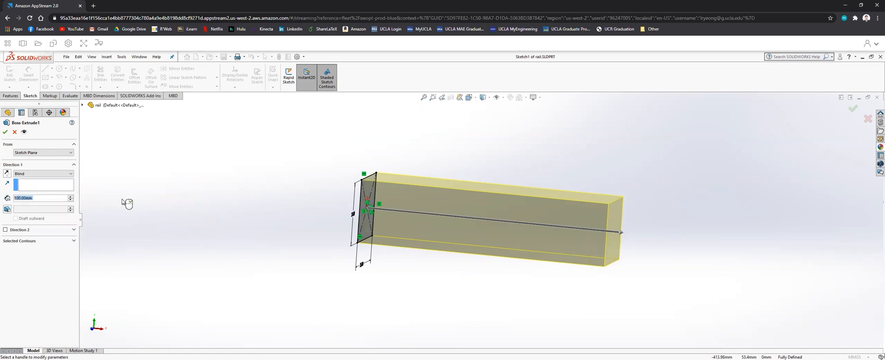
{"action": "left_click", "coordinate": [6, 133]}
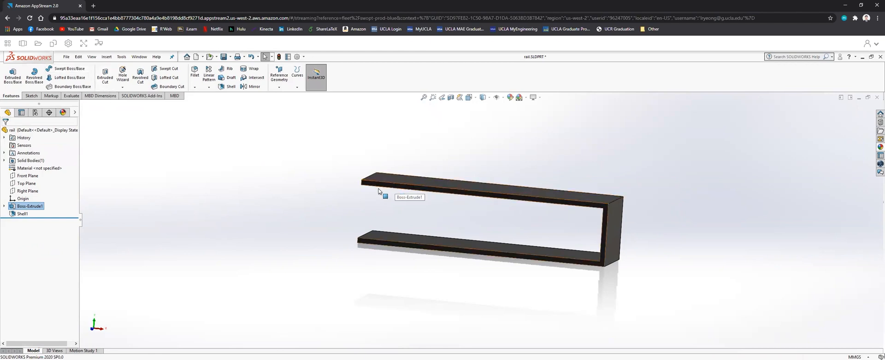
{"action": "left_click", "coordinate": [5, 206]}
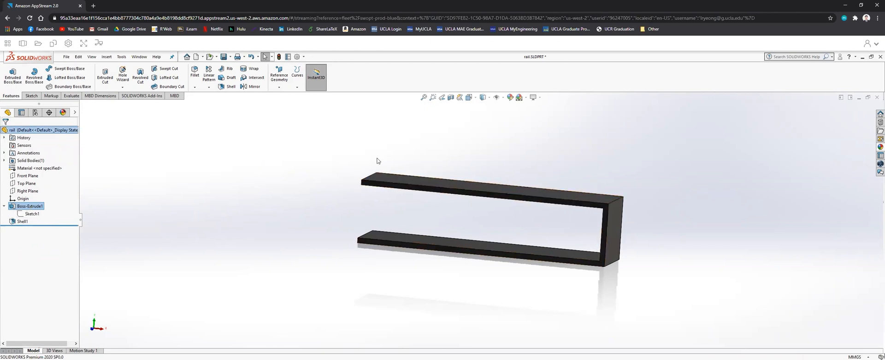
- Switch to the railBlockSystem.SLDASM assembly and slide the yellow block along the lengthened rail in both directions to test its travel
{"action": "left_click", "coordinate": [66, 57]}
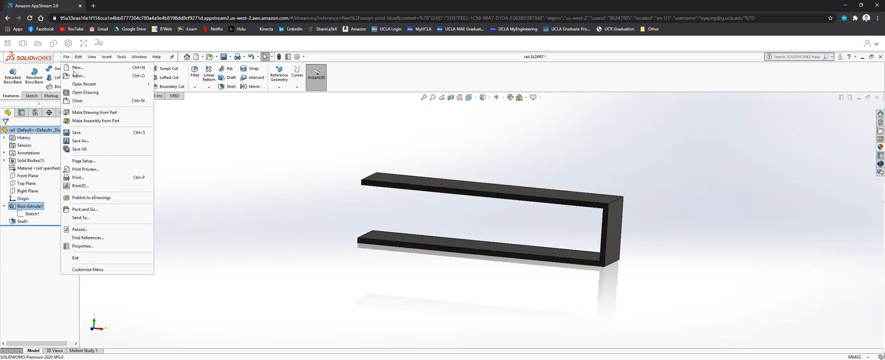
{"action": "mouse_move", "coordinate": [114, 84]}
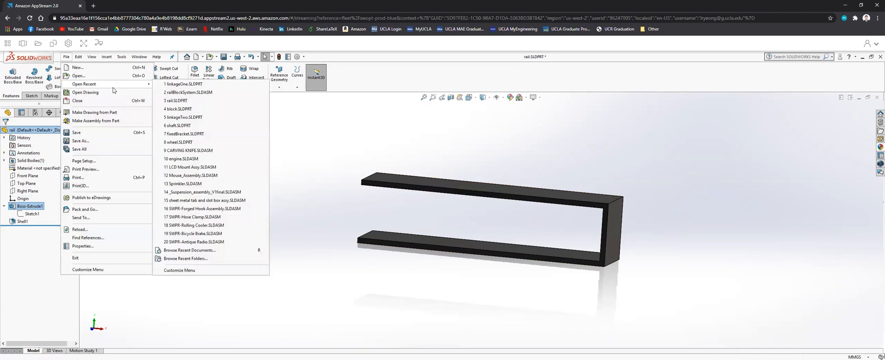
{"action": "left_click", "coordinate": [184, 92]}
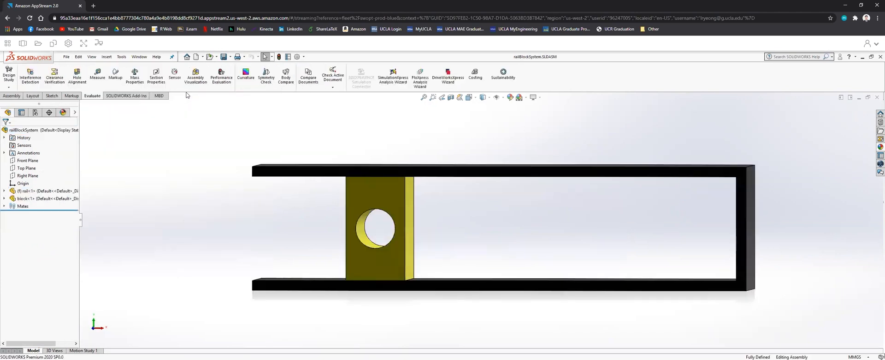
{"action": "left_click_drag", "start_coordinate": [375, 191], "coordinate": [271, 198]}
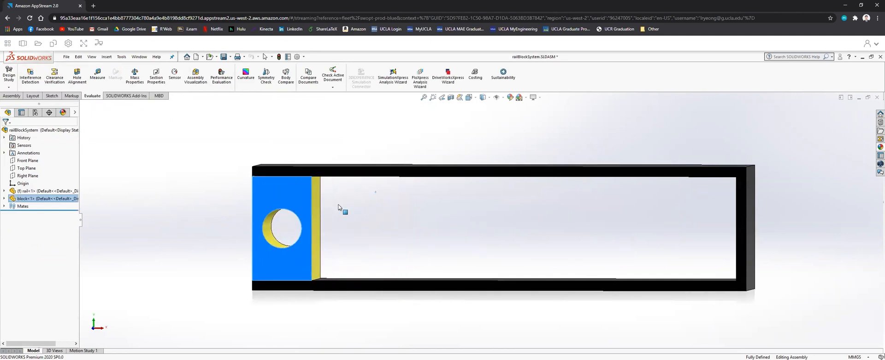
{"action": "left_click_drag", "start_coordinate": [268, 191], "coordinate": [728, 205]}
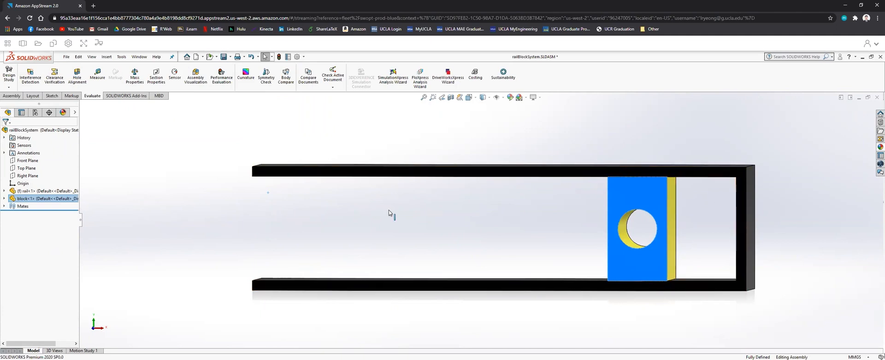
- Open the LimitDistance1 mate between the block and the rail for editing
{"action": "left_click", "coordinate": [4, 206]}
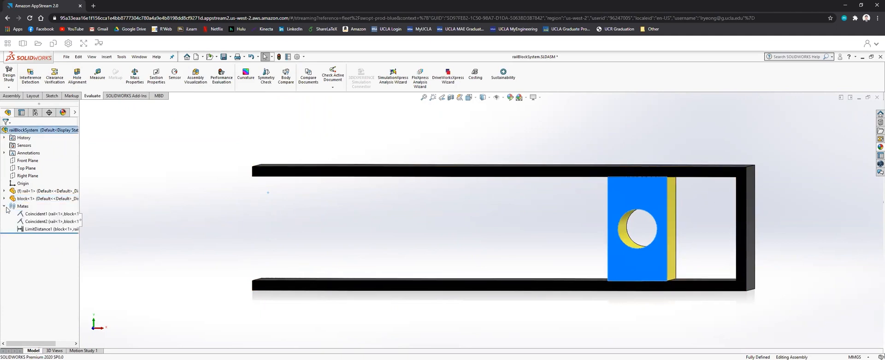
{"action": "right_click", "coordinate": [30, 229]}
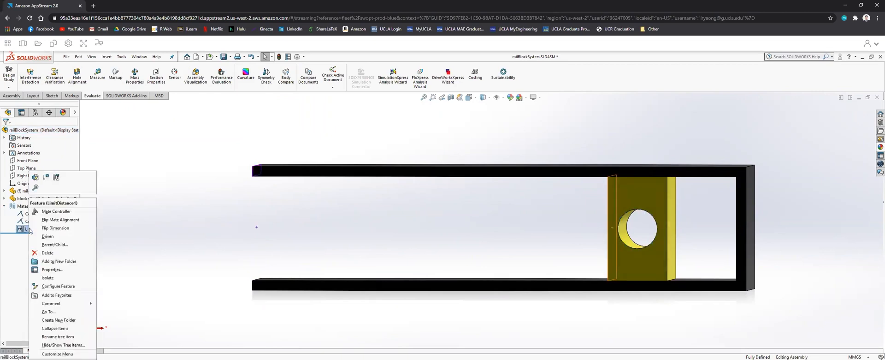
{"action": "left_click", "coordinate": [35, 178]}
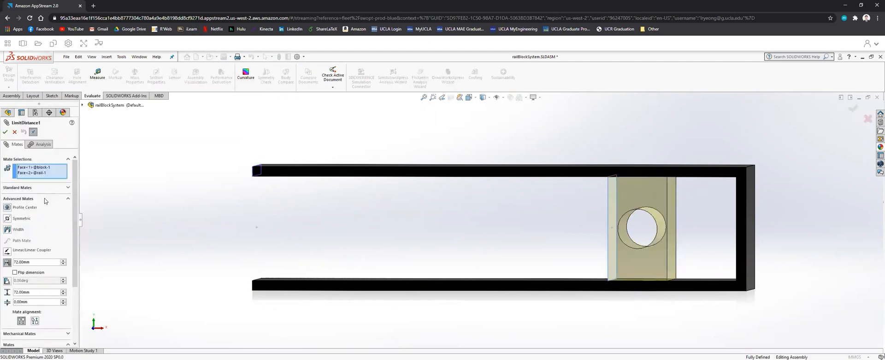
- Try to set the limit distance mate's current distance to 86 mm
{"action": "right_click", "coordinate": [18, 262]}
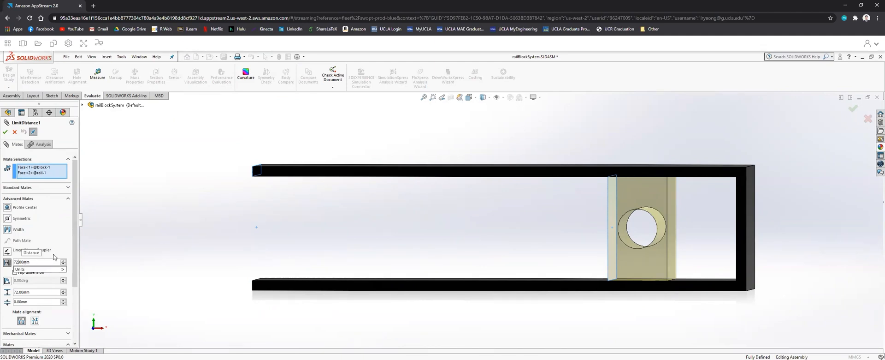
{"action": "key", "text": "BackSpace"}
{"action": "key", "text": "BackSpace"}
{"action": "type", "text": "86"}
{"action": "left_click", "coordinate": [6, 133]}
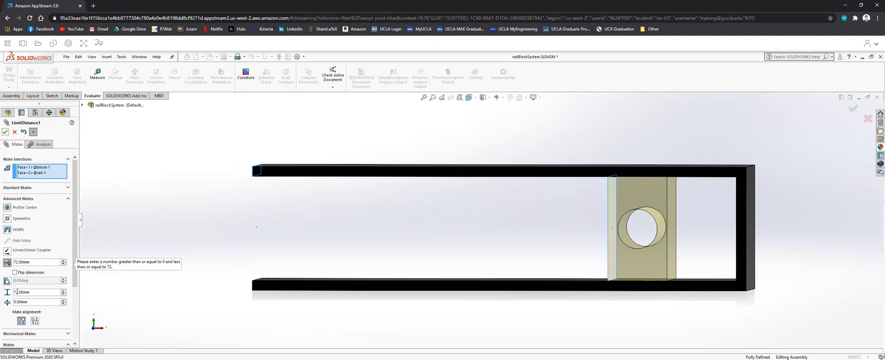
- Set the limit mate's maximum value and then its distance to 86 mm, and accept the mate edit
{"action": "key", "text": "BackSpace"}
{"action": "key", "text": "BackSpace"}
{"action": "type", "text": "86"}
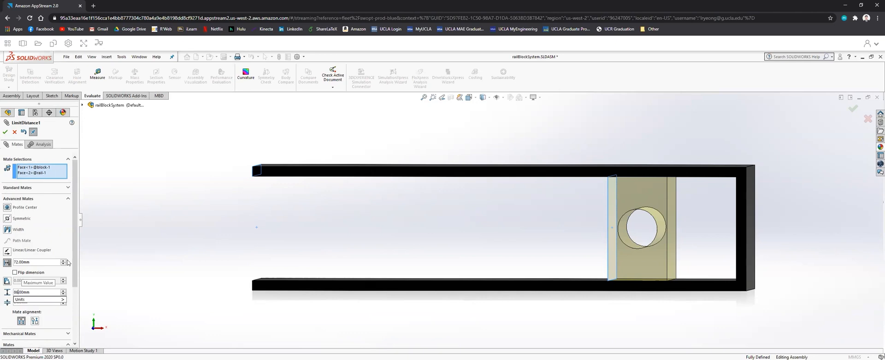
{"action": "left_click", "coordinate": [31, 262]}
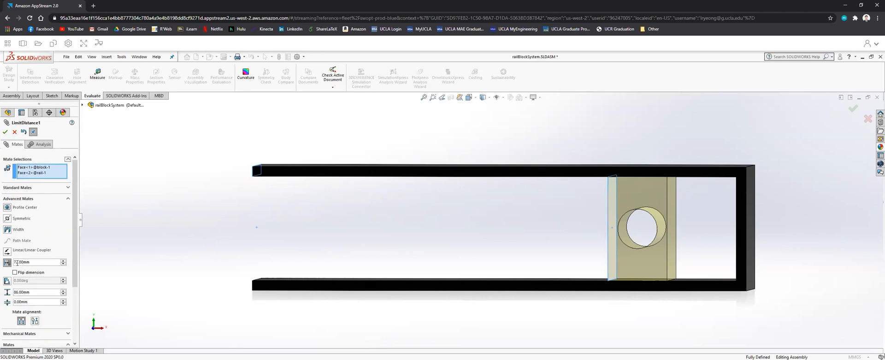
{"action": "key", "text": "BackSpace"}
{"action": "key", "text": "BackSpace"}
{"action": "type", "text": "86"}
{"action": "key", "text": "Return"}
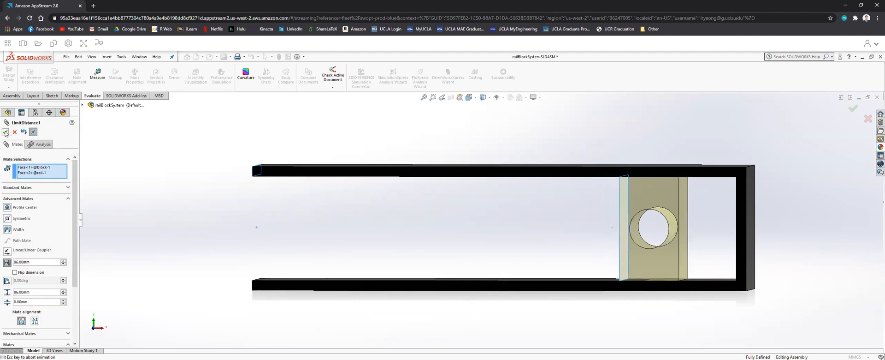
{"action": "left_click", "coordinate": [5, 132]}
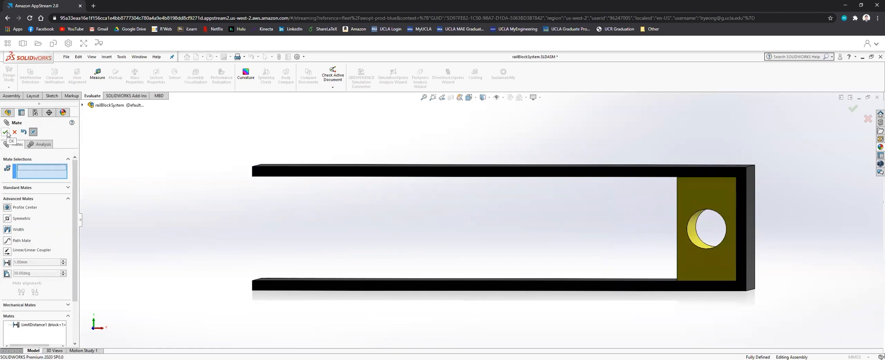
{"action": "left_click", "coordinate": [6, 132]}
- Test the yellow block's travel limit by pushing it against the rail's closed end
{"action": "left_click", "coordinate": [689, 199]}
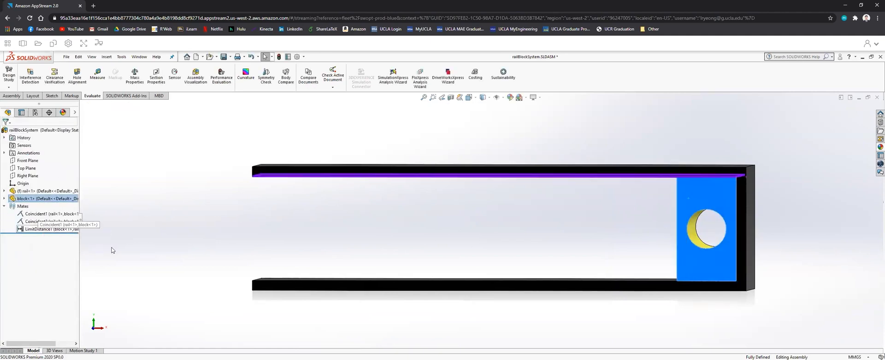
{"action": "left_click", "coordinate": [154, 246]}
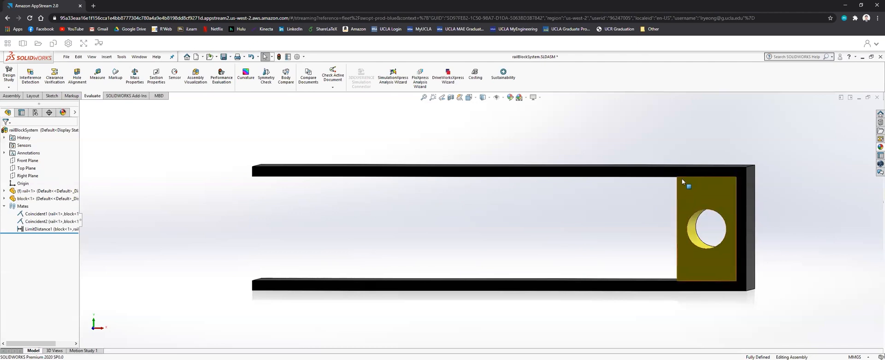
{"action": "left_click_drag", "start_coordinate": [677, 178], "coordinate": [741, 195]}
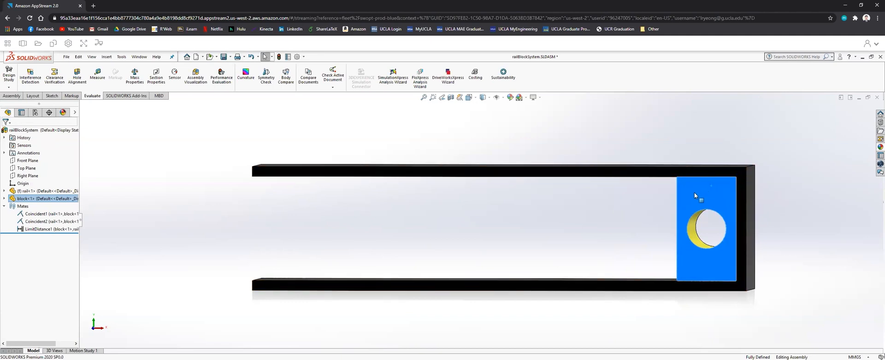
{"action": "left_click_drag", "start_coordinate": [695, 193], "coordinate": [757, 213]}
{"action": "left_click", "coordinate": [166, 158]}
- Create a new drawing document with the standard A (ANSI) Landscape sheet format
{"action": "left_click", "coordinate": [65, 57]}
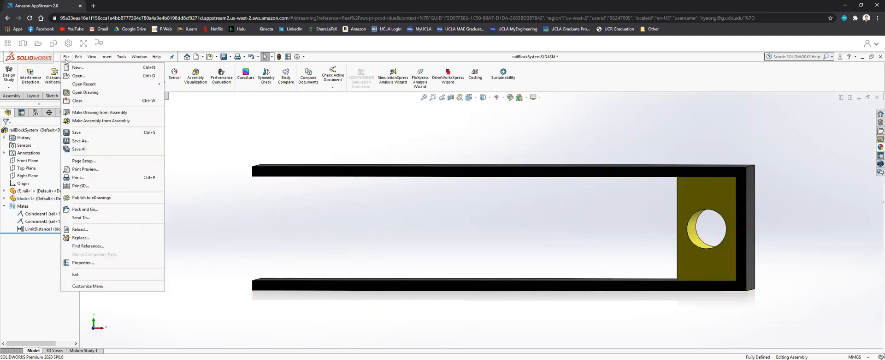
{"action": "mouse_move", "coordinate": [84, 86]}
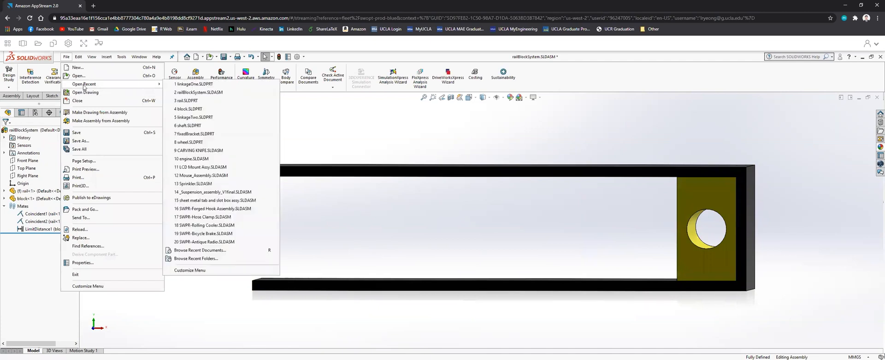
{"action": "left_click", "coordinate": [77, 67]}
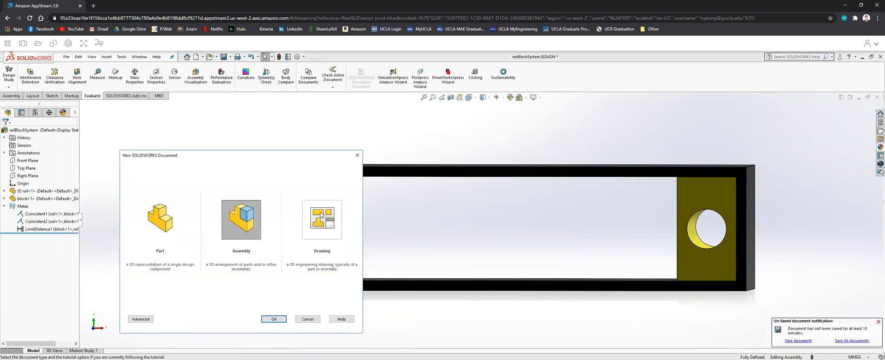
{"action": "left_click", "coordinate": [322, 214]}
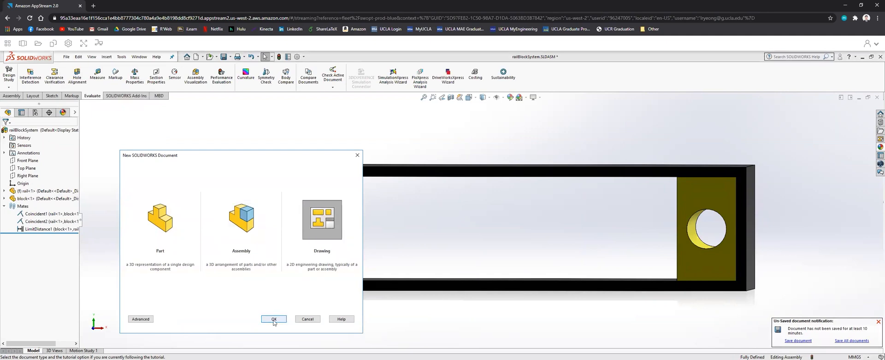
{"action": "left_click", "coordinate": [274, 318]}
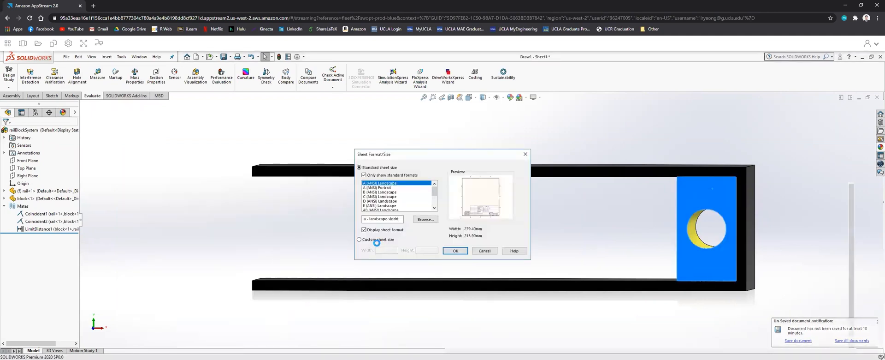
{"action": "scroll", "coordinate": [399, 188], "scroll_direction": "down", "scroll_amount": 1}
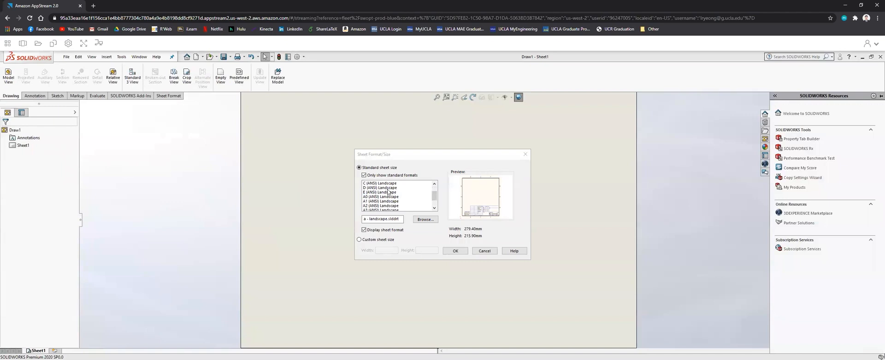
{"action": "scroll", "coordinate": [388, 191], "scroll_direction": "up", "scroll_amount": 1}
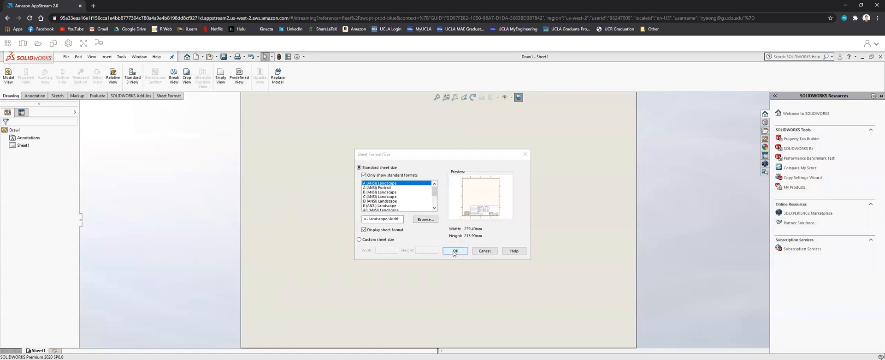
{"action": "left_click", "coordinate": [455, 252]}
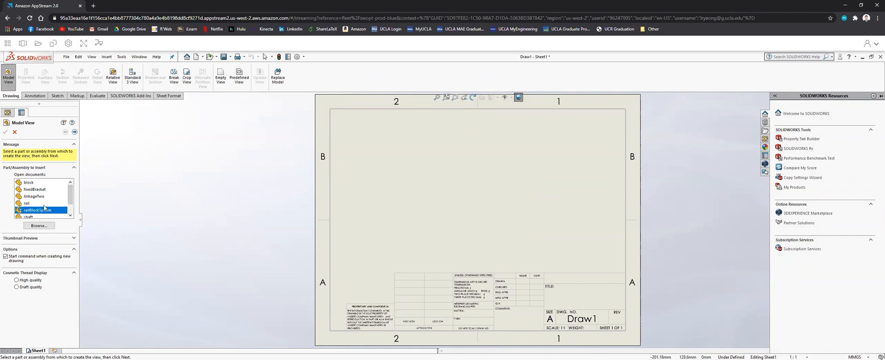
- Insert the rail part into the drawing and place its front view in the sheet's lower-left area
{"action": "scroll", "coordinate": [55, 199], "scroll_direction": "down", "scroll_amount": 1}
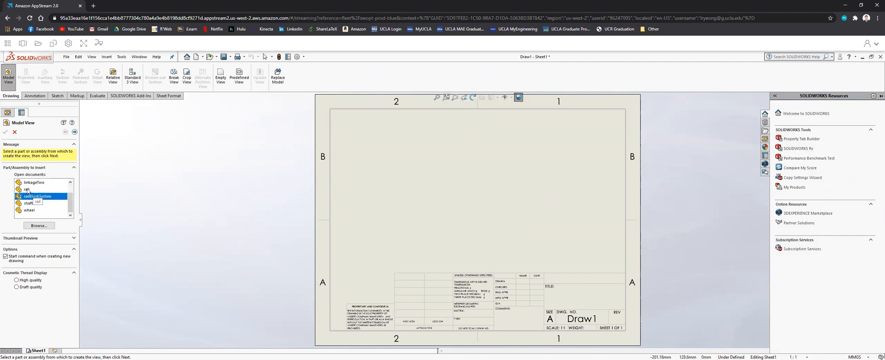
{"action": "left_click", "coordinate": [27, 189]}
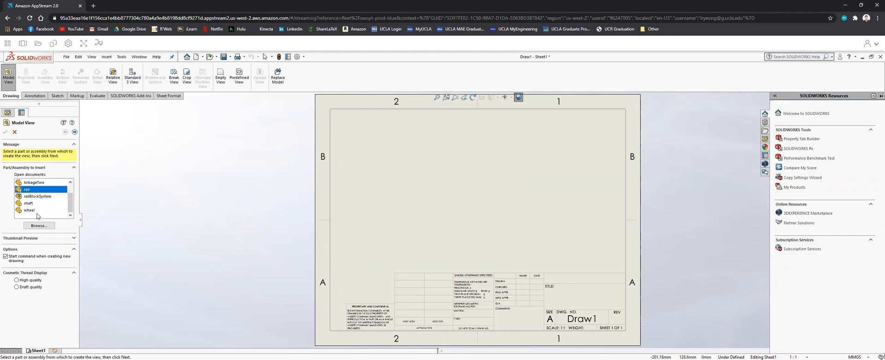
{"action": "left_click", "coordinate": [424, 193]}
{"action": "left_click", "coordinate": [480, 209]}
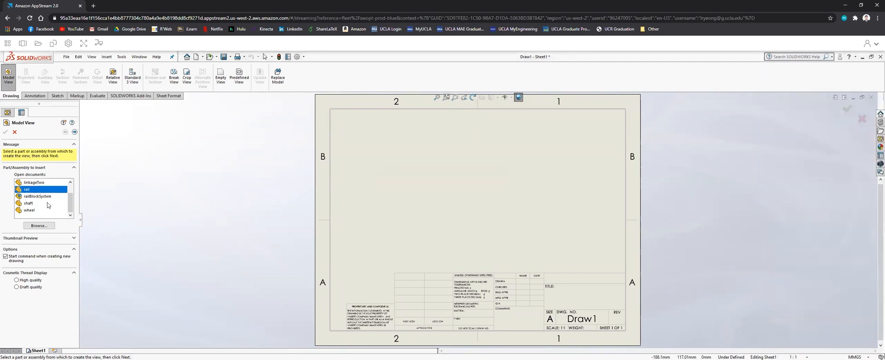
{"action": "double_click", "coordinate": [32, 196]}
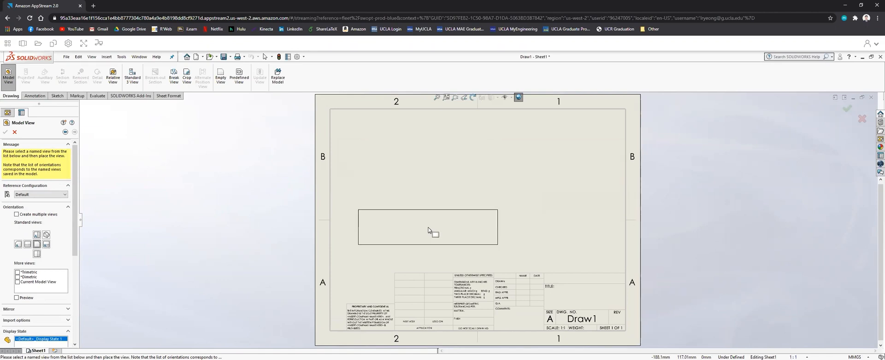
{"action": "left_click", "coordinate": [429, 221]}
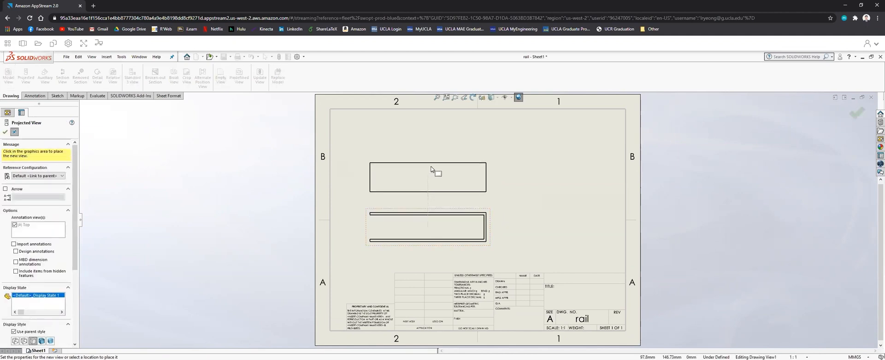
- Project the rail's top view above, its right view beside, and an isometric view into the sheet's upper-right corner
{"action": "left_click", "coordinate": [429, 148]}
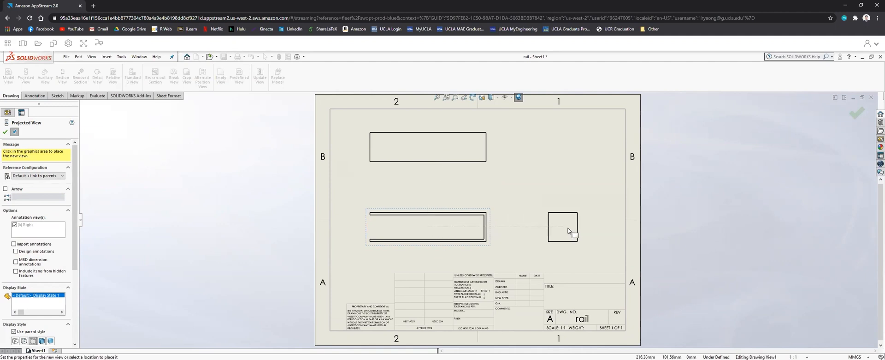
{"action": "left_click", "coordinate": [569, 230]}
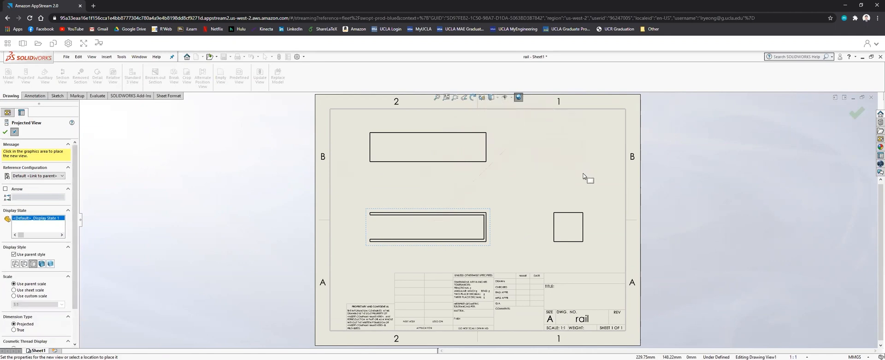
{"action": "scroll", "coordinate": [562, 154], "scroll_direction": "up", "scroll_amount": 3}
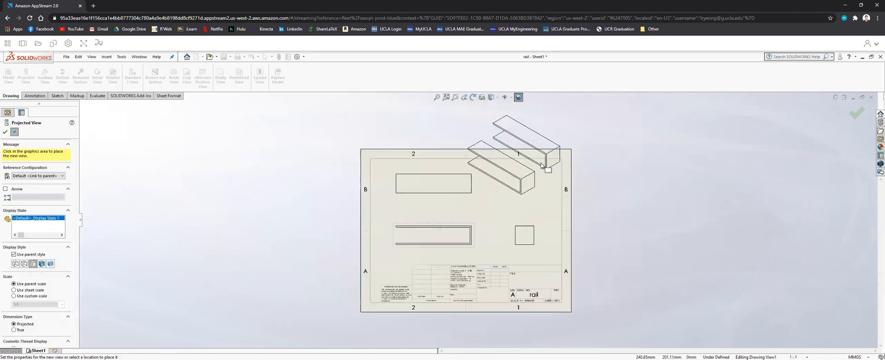
{"action": "scroll", "coordinate": [521, 197], "scroll_direction": "down", "scroll_amount": 2}
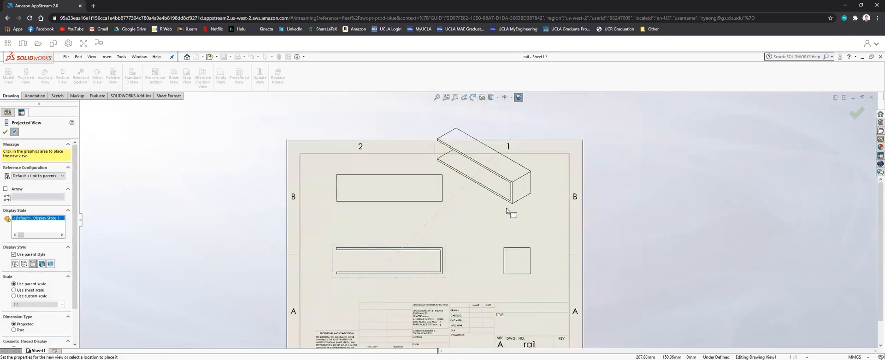
{"action": "left_click", "coordinate": [5, 133]}
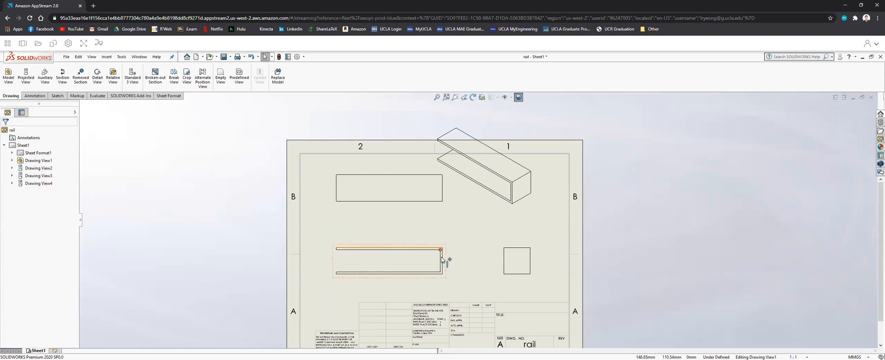
{"action": "scroll", "coordinate": [464, 272], "scroll_direction": "down", "scroll_amount": 1}
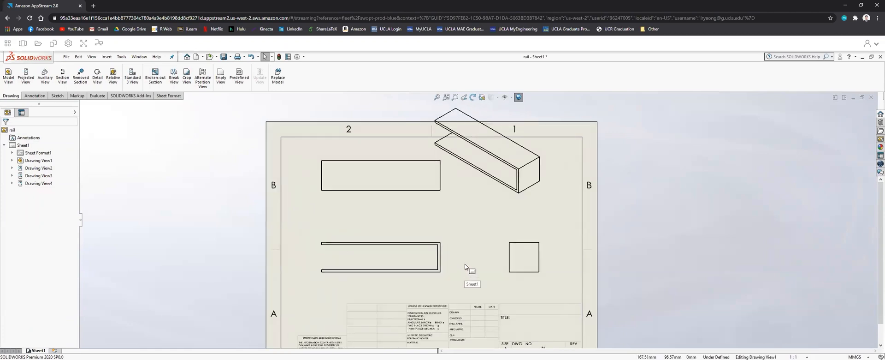
{"action": "scroll", "coordinate": [466, 271], "scroll_direction": "up", "scroll_amount": 2}
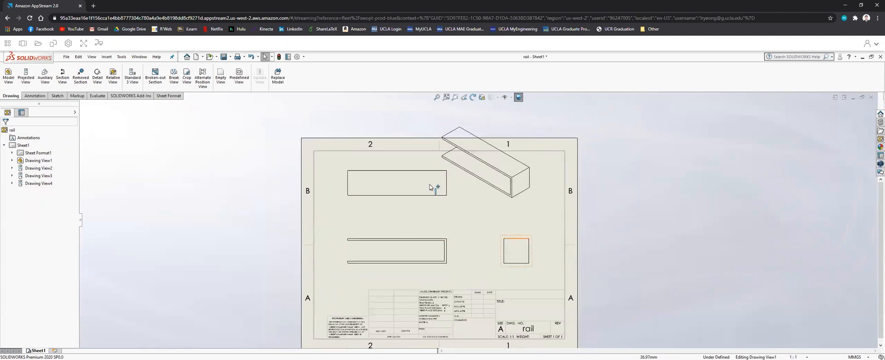
{"action": "scroll", "coordinate": [480, 255], "scroll_direction": "up", "scroll_amount": 1}
{"action": "scroll", "coordinate": [461, 280], "scroll_direction": "down", "scroll_amount": 1}
{"action": "scroll", "coordinate": [426, 284], "scroll_direction": "down", "scroll_amount": 1}
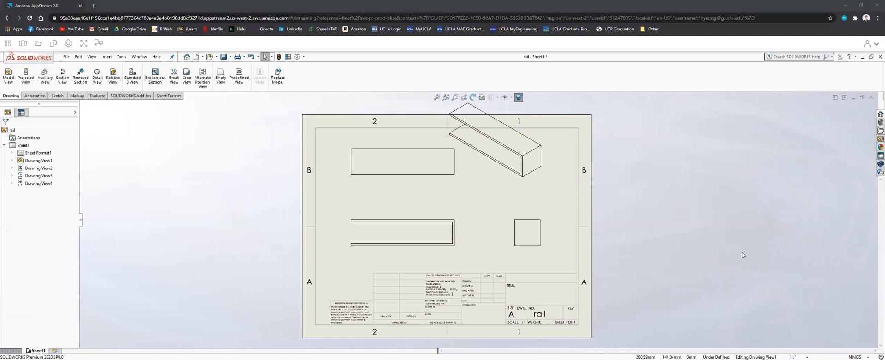
{"action": "key", "text": "z"}
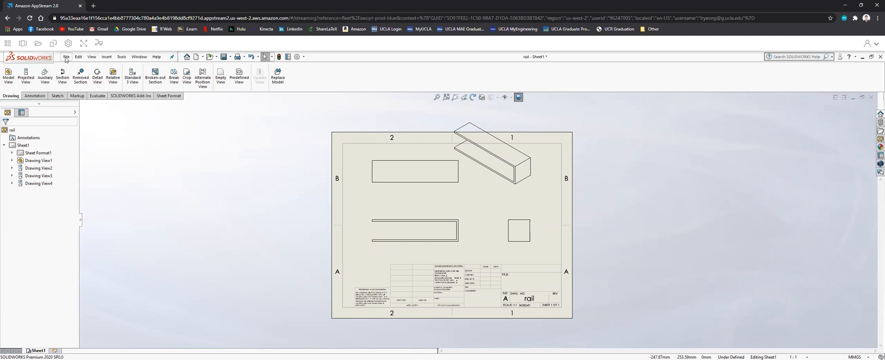
{"action": "left_click", "coordinate": [98, 95]}
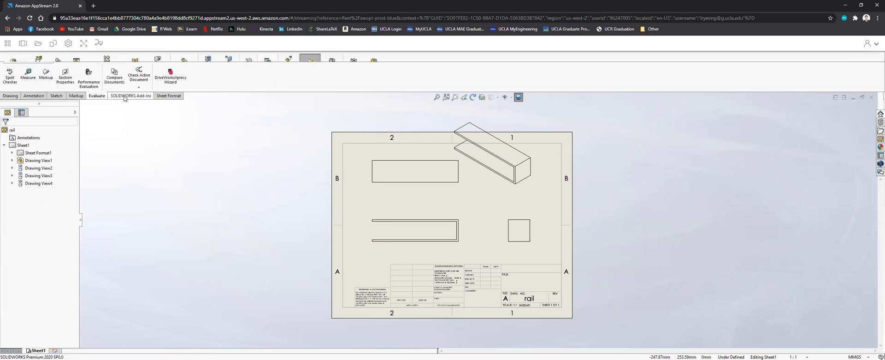
{"action": "left_click", "coordinate": [124, 97]}
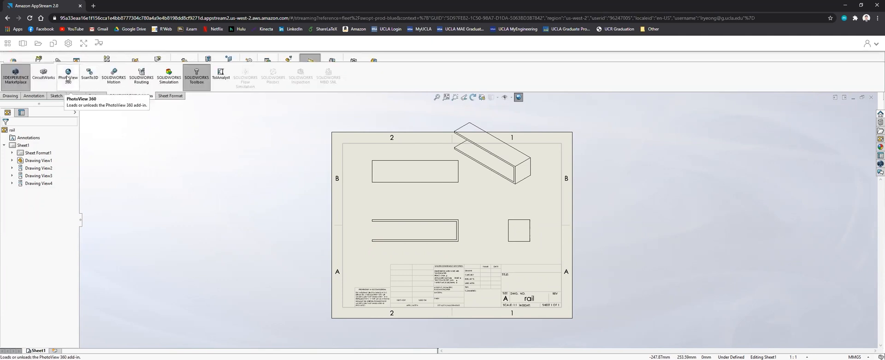
{"action": "left_click", "coordinate": [10, 95]}
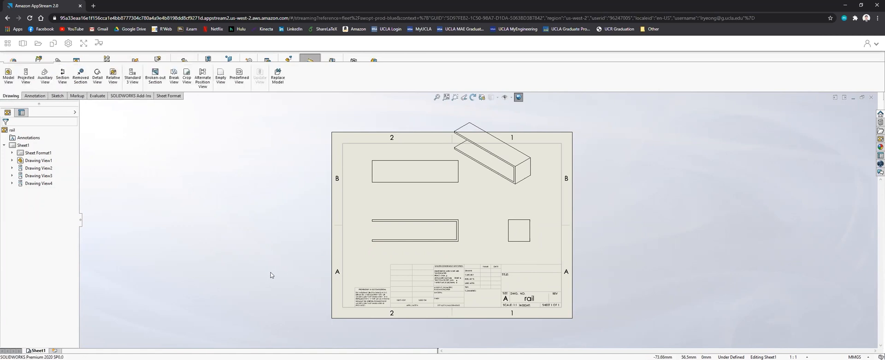
- Close the rail drawing without saving the modified documents
{"action": "left_click", "coordinate": [873, 98]}
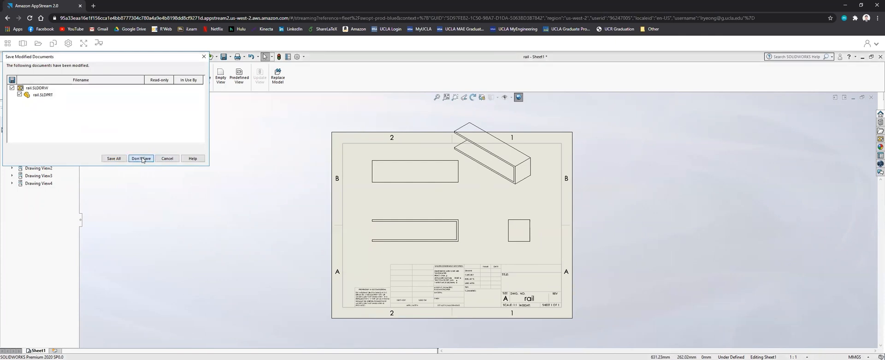
{"action": "key", "text": "Return"}
{"action": "middle_click_drag", "start_coordinate": [469, 209], "coordinate": [314, 138]}
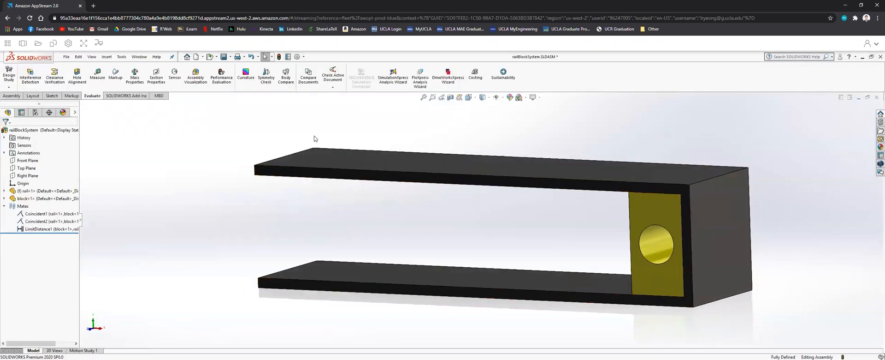
{"action": "left_click", "coordinate": [66, 57]}
{"action": "mouse_move", "coordinate": [138, 83]}
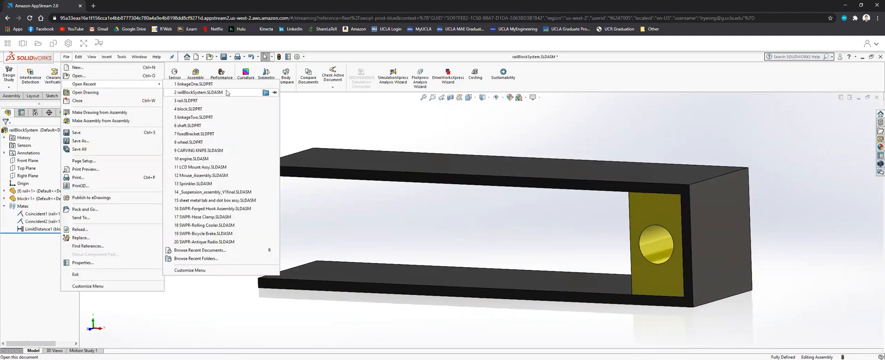
{"action": "mouse_move", "coordinate": [229, 95]}
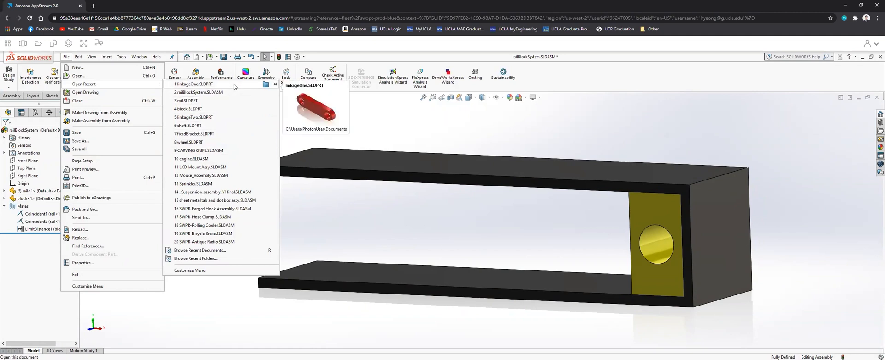
{"action": "left_click", "coordinate": [518, 148]}
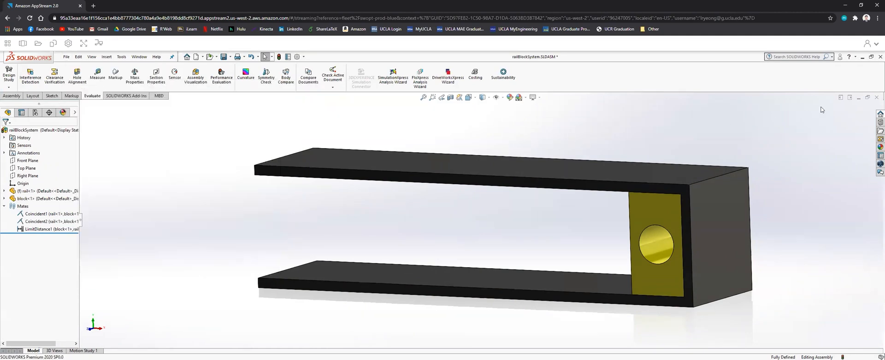
- Close railBlockSystem, saving all modified documents with a rebuild, and close the rail part, accepting the rebuild of the main assembly
{"action": "left_click", "coordinate": [876, 98]}
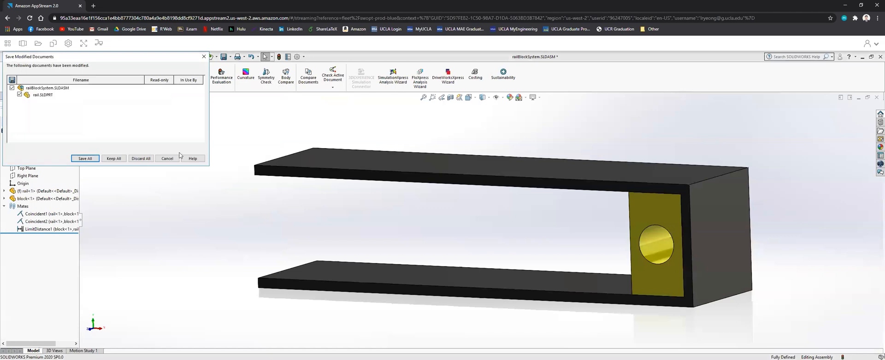
{"action": "left_click", "coordinate": [86, 158]}
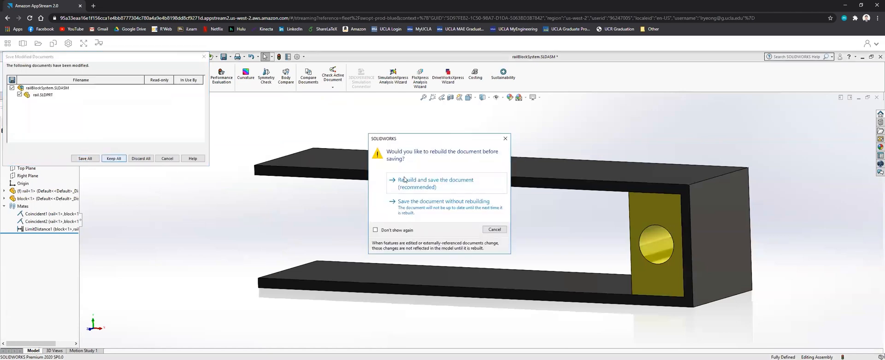
{"action": "left_click", "coordinate": [461, 183]}
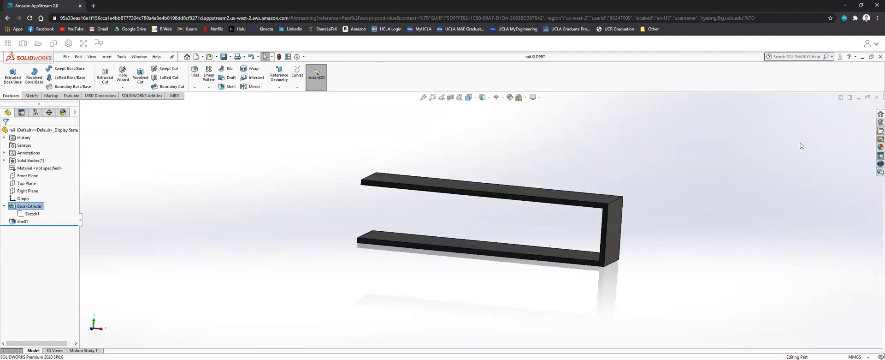
{"action": "left_click", "coordinate": [875, 97]}
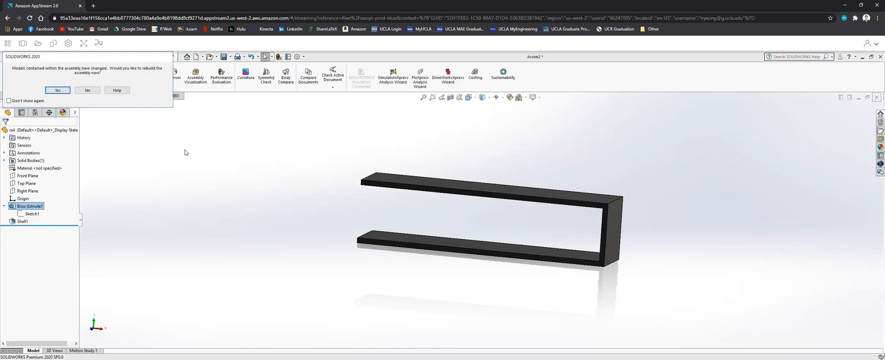
{"action": "key", "text": "Return"}
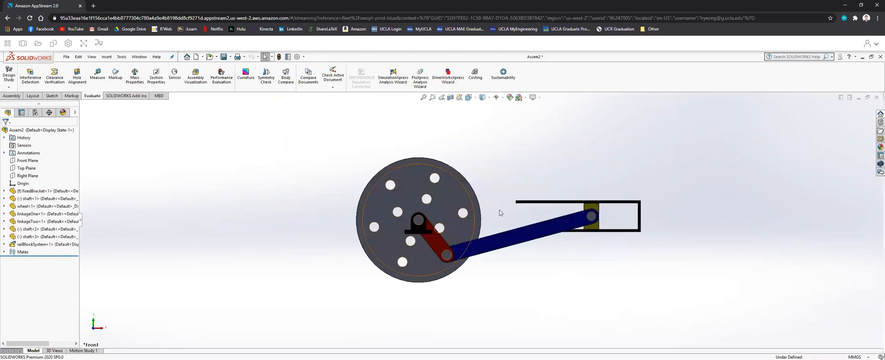
- Test the slider-crank motion by moving the blue linkage to drive the wheel and slide the yellow block along the rail
{"action": "left_click_drag", "start_coordinate": [527, 236], "coordinate": [601, 217]}
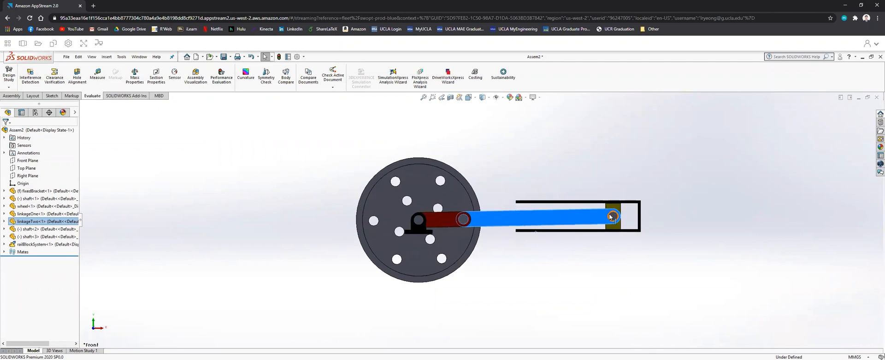
{"action": "scroll", "coordinate": [611, 217], "scroll_direction": "down", "scroll_amount": 3}
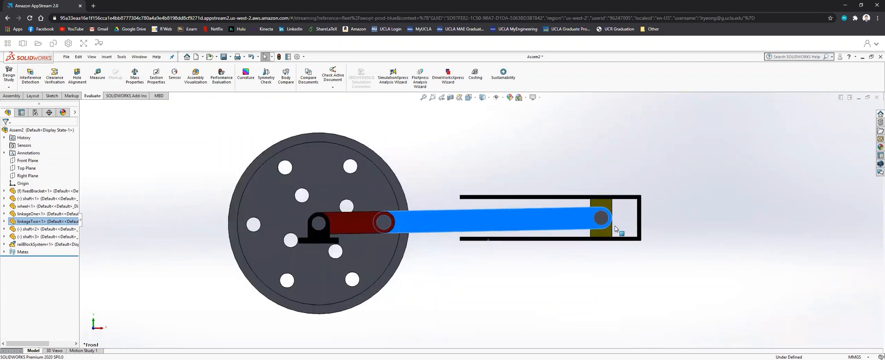
{"action": "left_click", "coordinate": [487, 172]}
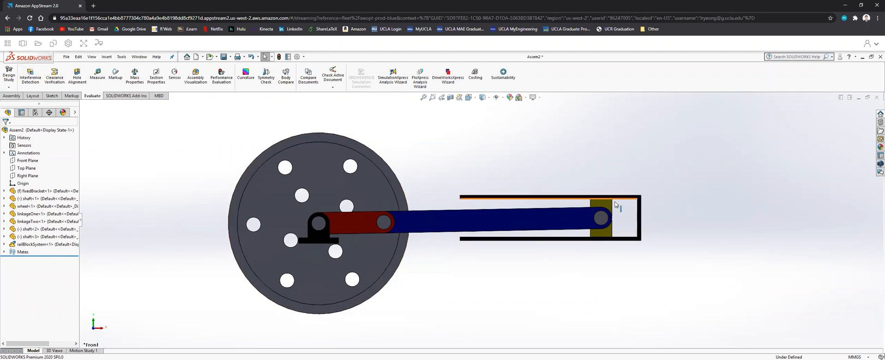
{"action": "left_click", "coordinate": [453, 227]}
{"action": "left_click_drag", "start_coordinate": [453, 227], "coordinate": [486, 217]}
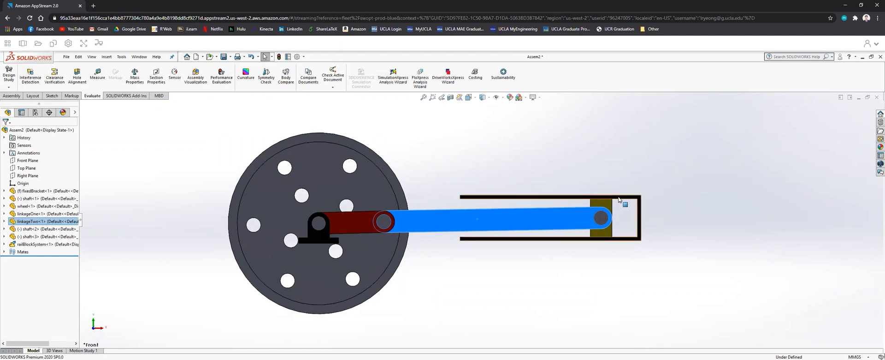
{"action": "left_click", "coordinate": [466, 199]}
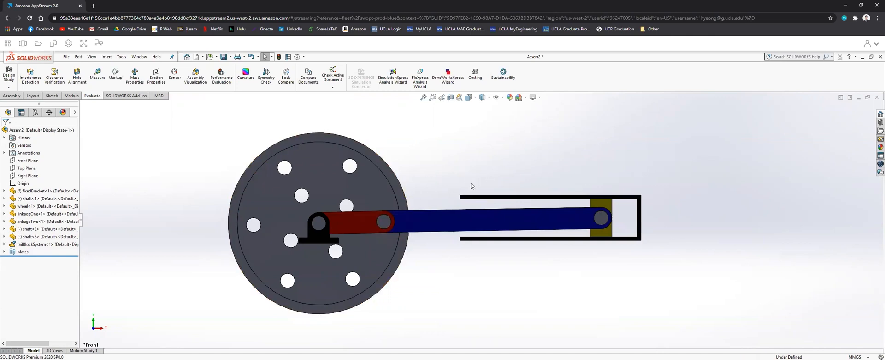
{"action": "left_click_drag", "start_coordinate": [433, 226], "coordinate": [441, 247]}
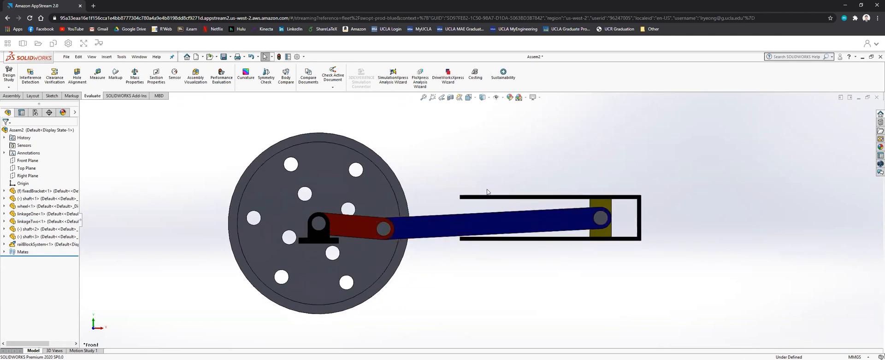
{"action": "left_click_drag", "start_coordinate": [442, 227], "coordinate": [469, 218]}
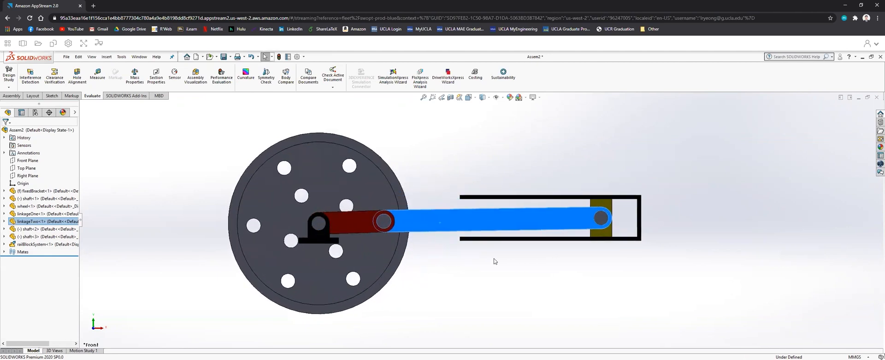
{"action": "left_click", "coordinate": [451, 236]}
{"action": "middle_click_drag", "start_coordinate": [440, 235], "coordinate": [426, 255]}
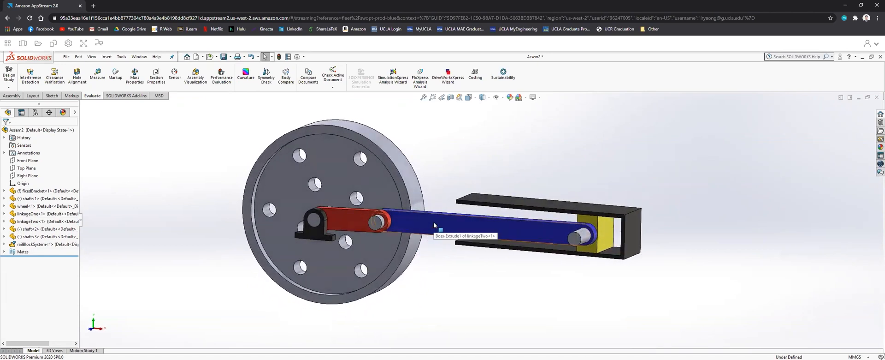
{"action": "left_click_drag", "start_coordinate": [434, 225], "coordinate": [448, 271]}
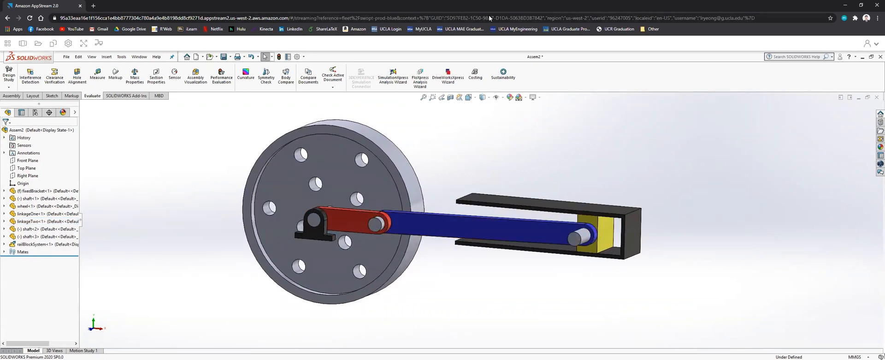